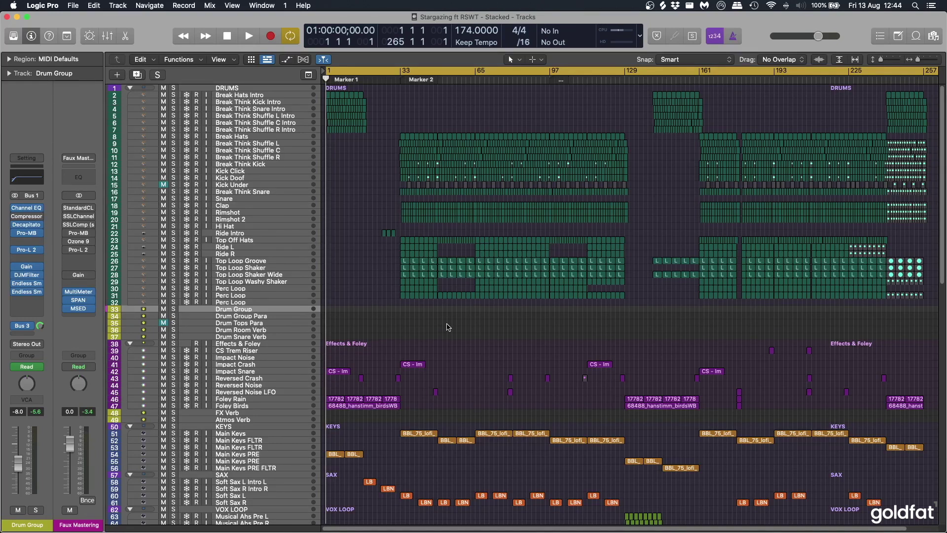
Look through the arrangement's track groups from the drums down to the bass and back to the first track
scroll(441, 333, down, 4)
scroll(441, 335, down, 3)
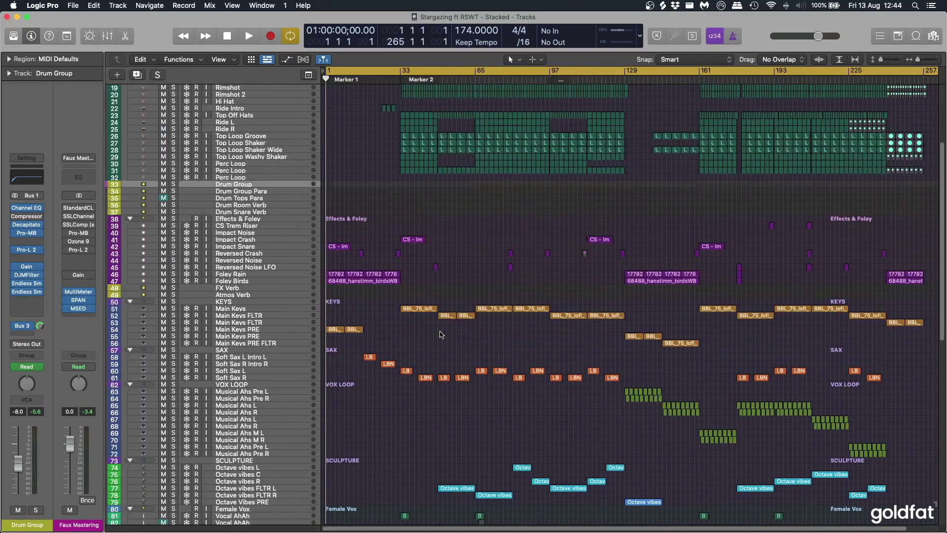
scroll(365, 323, down, 5)
click(255, 193)
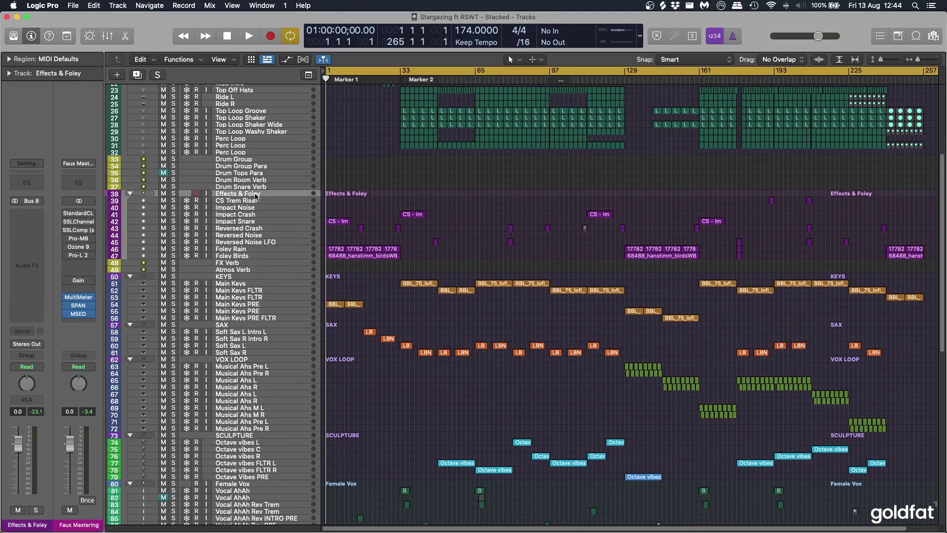
scroll(246, 195, down, 5)
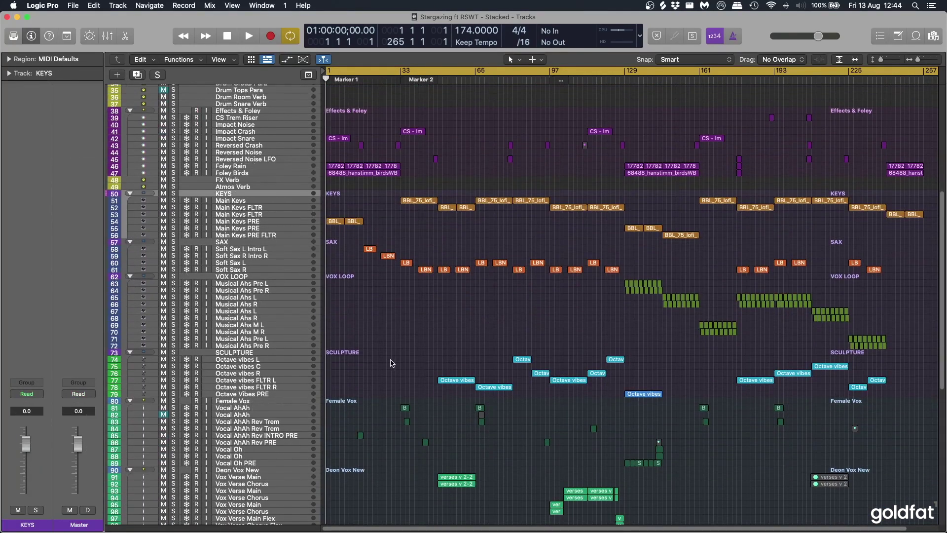
scroll(296, 246, down, 12)
click(240, 247)
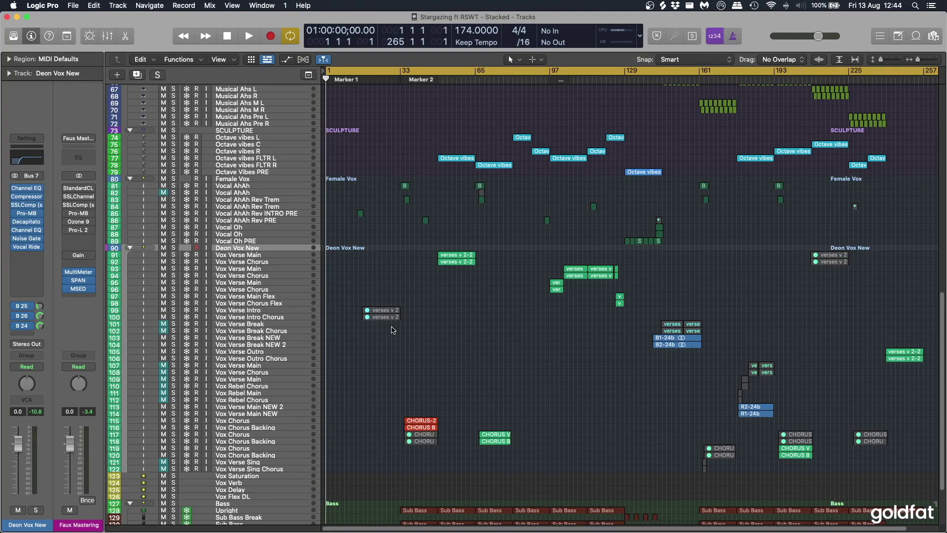
scroll(385, 316, down, 4)
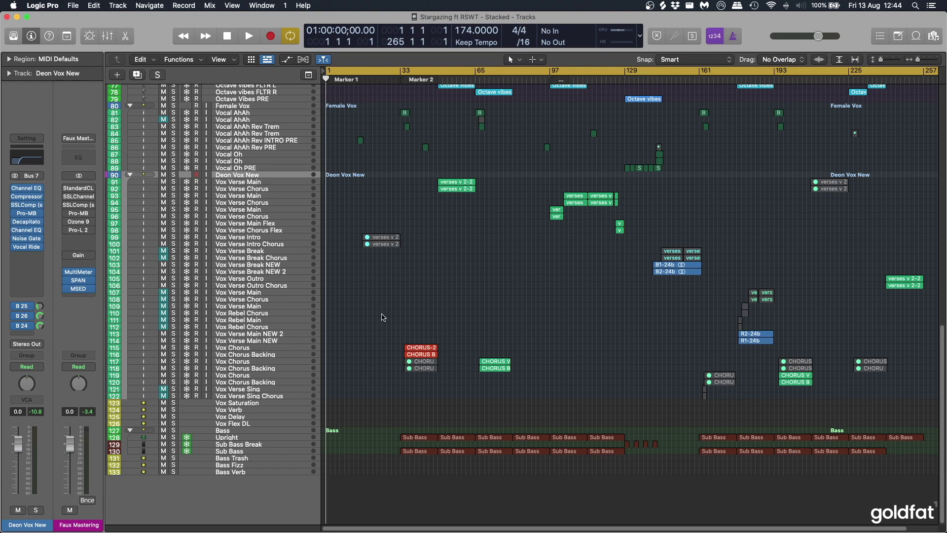
scroll(384, 317, up, 20)
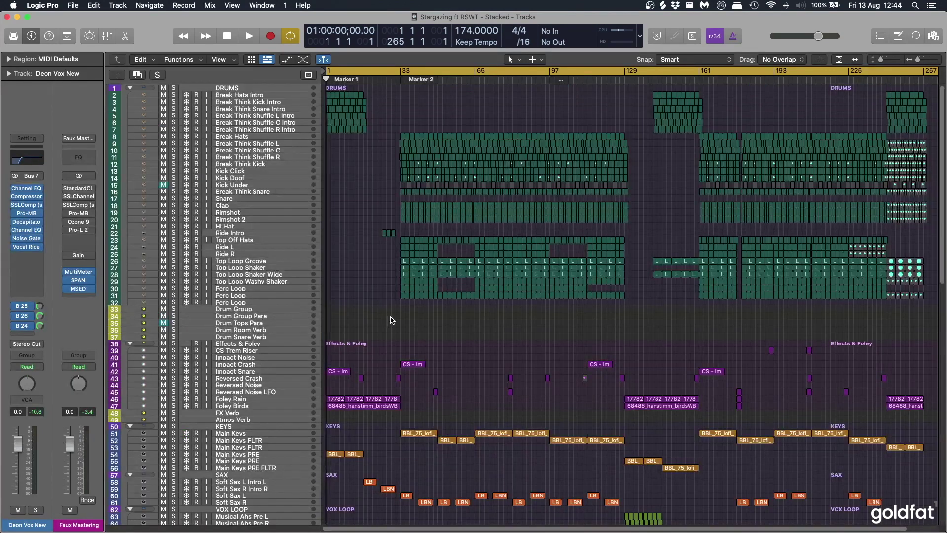
Select the DRUMS stack, play back the song, and select the Drum Group track during playback
click(269, 89)
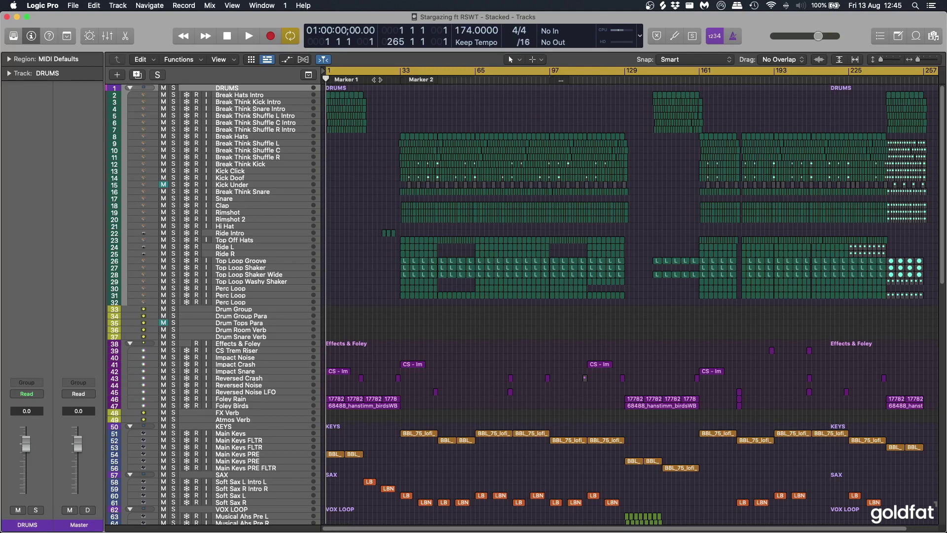
key(space)
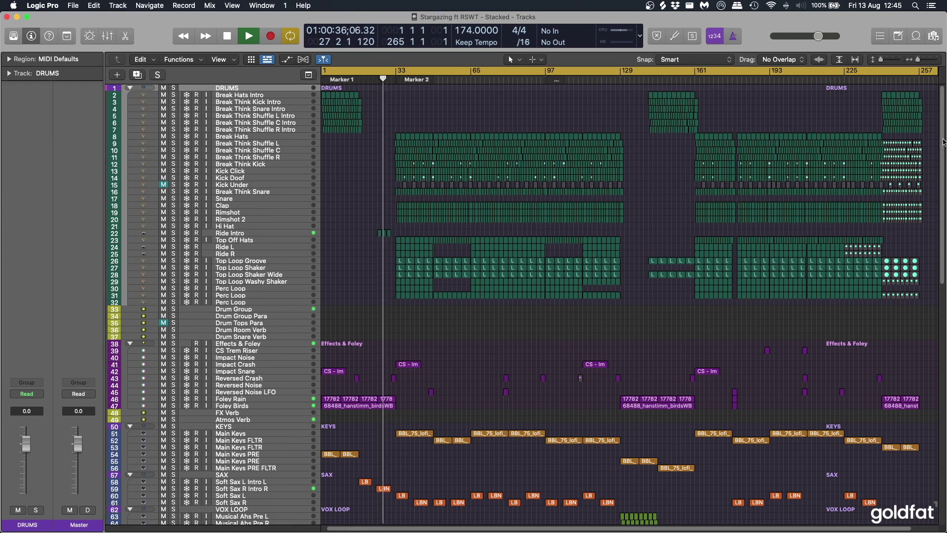
scroll(943, 143, down, 2)
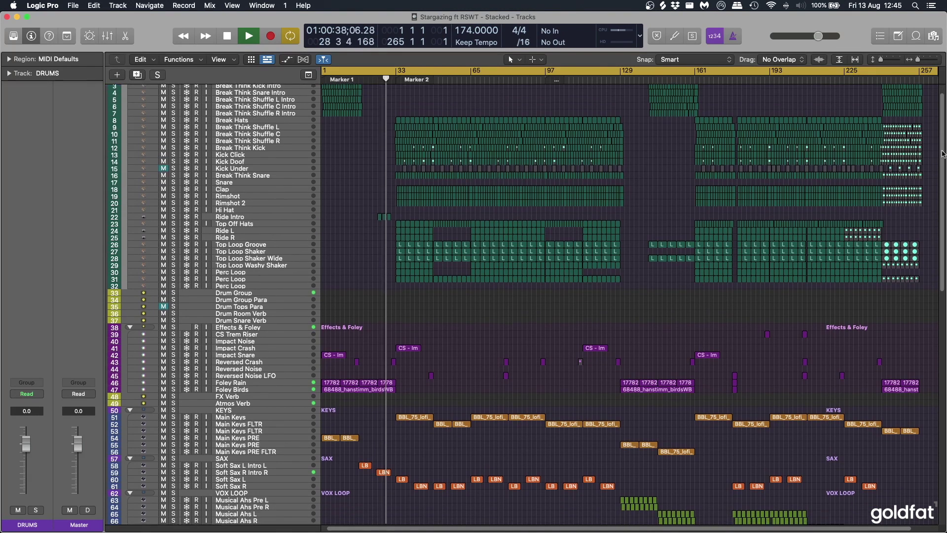
click(500, 281)
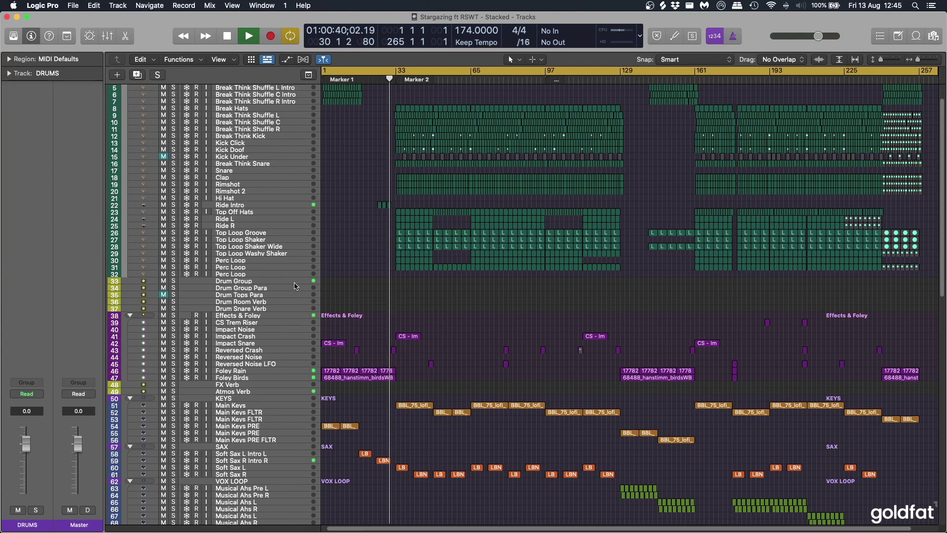
scroll(943, 238, down, 3)
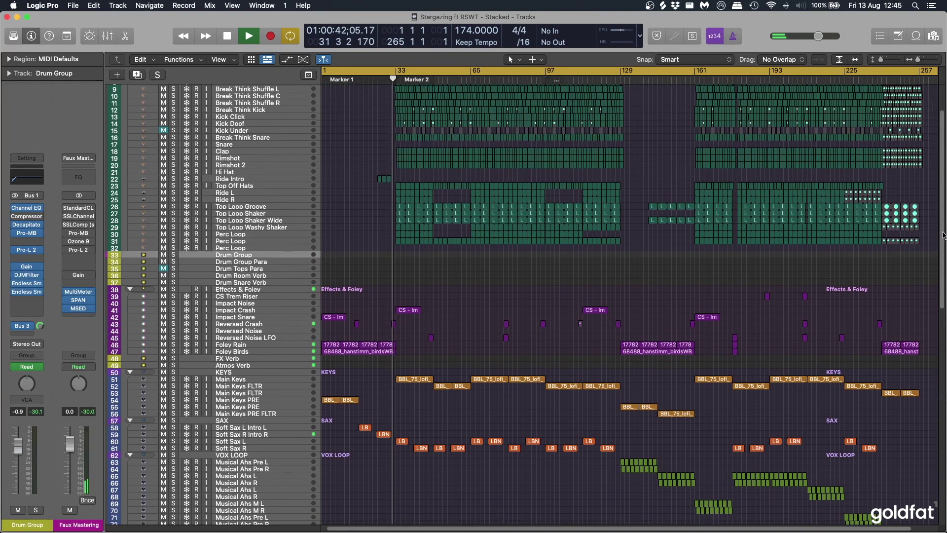
Look through the effects, keys, sax, vocal and bass tracks while the song plays, and return to the drums
scroll(943, 238, down, 5)
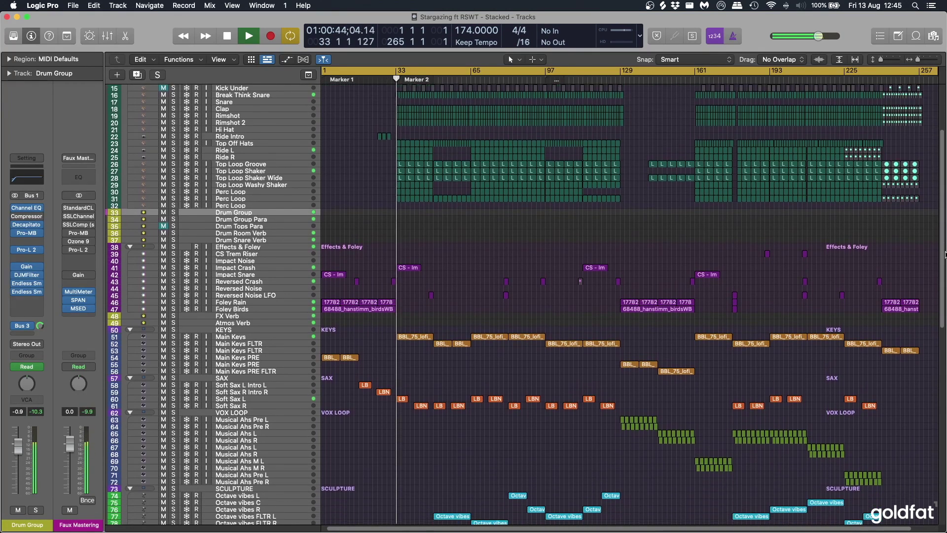
scroll(945, 260, down, 4)
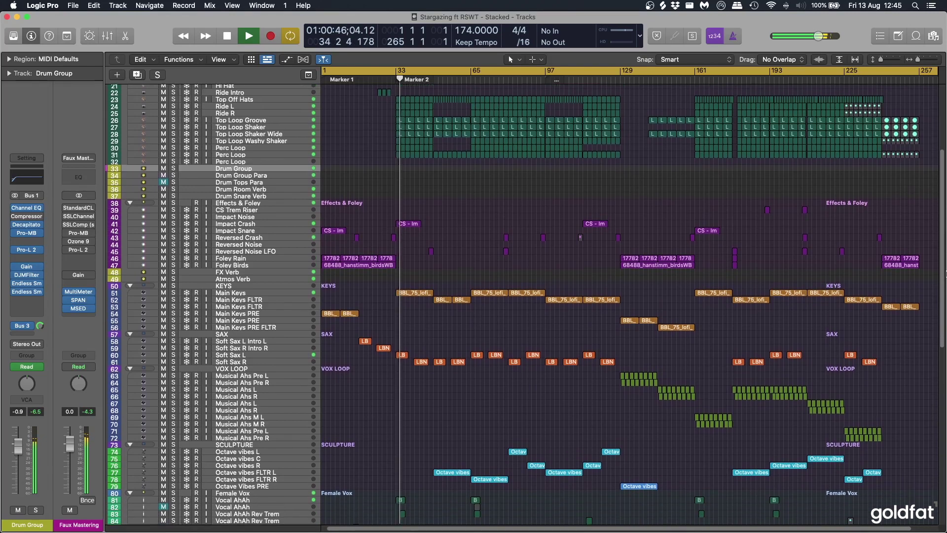
scroll(946, 279, down, 4)
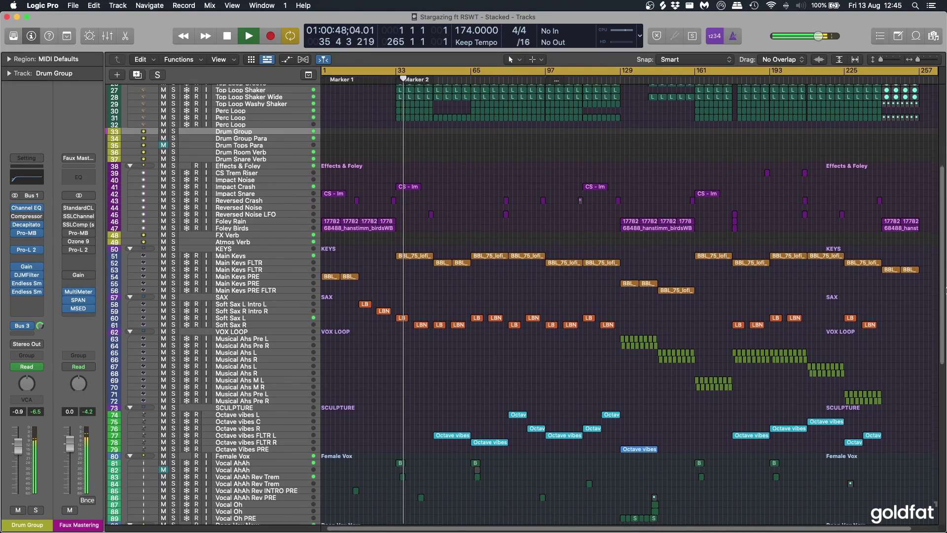
scroll(945, 297, down, 7)
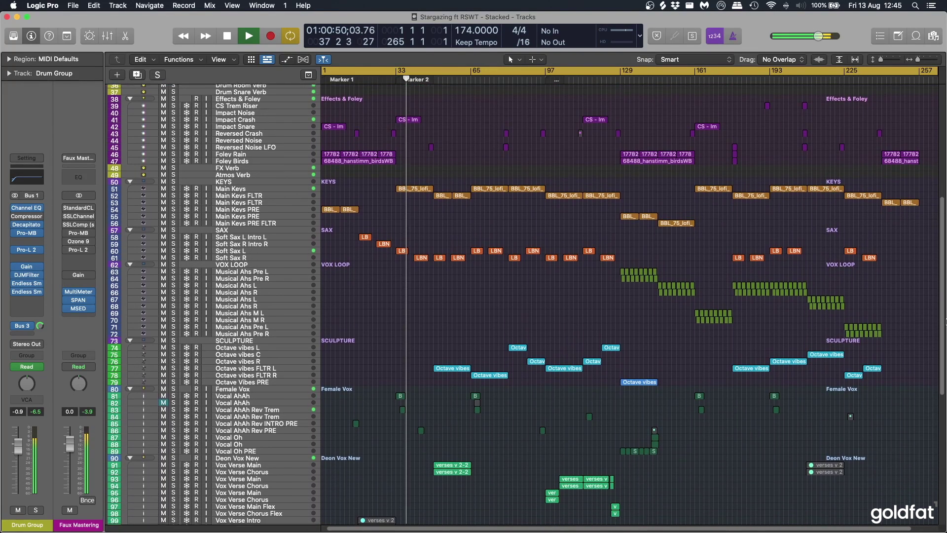
scroll(945, 329, down, 6)
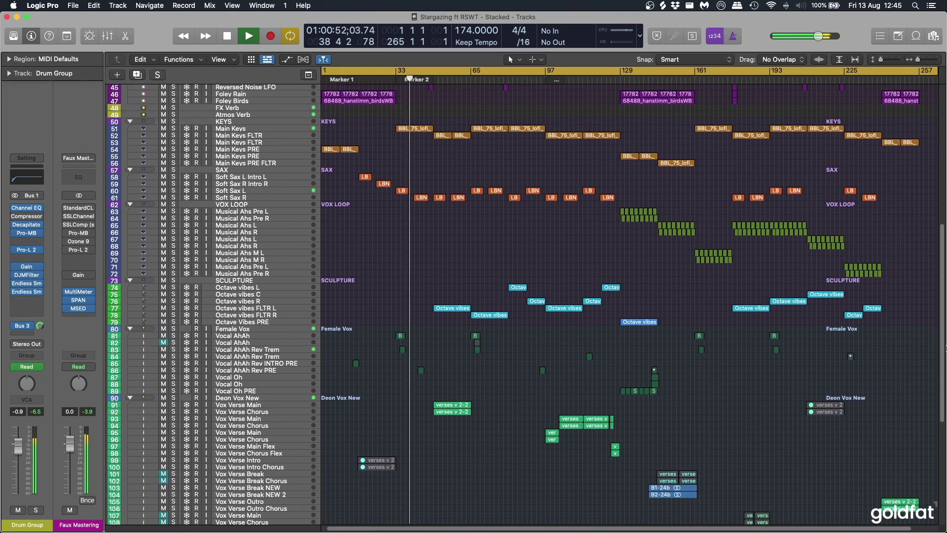
scroll(945, 355, down, 8)
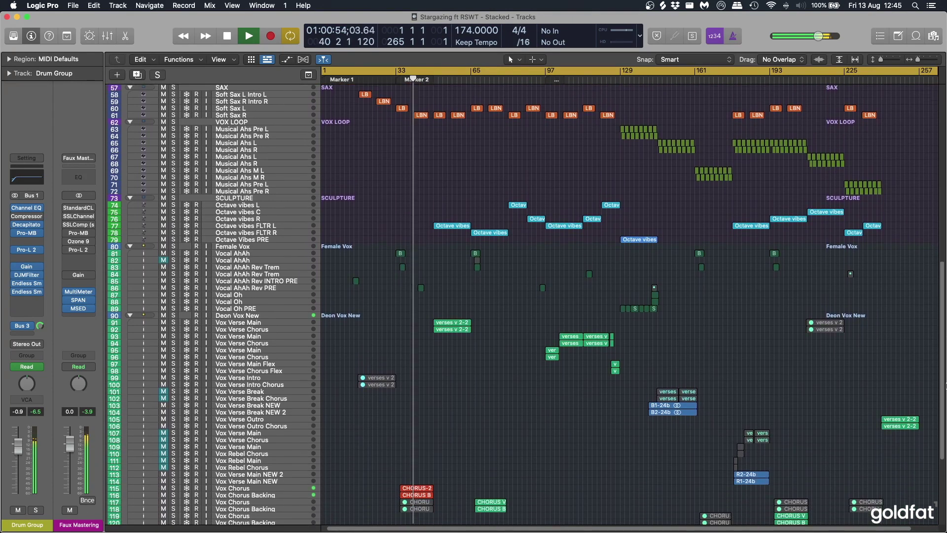
scroll(945, 393, down, 6)
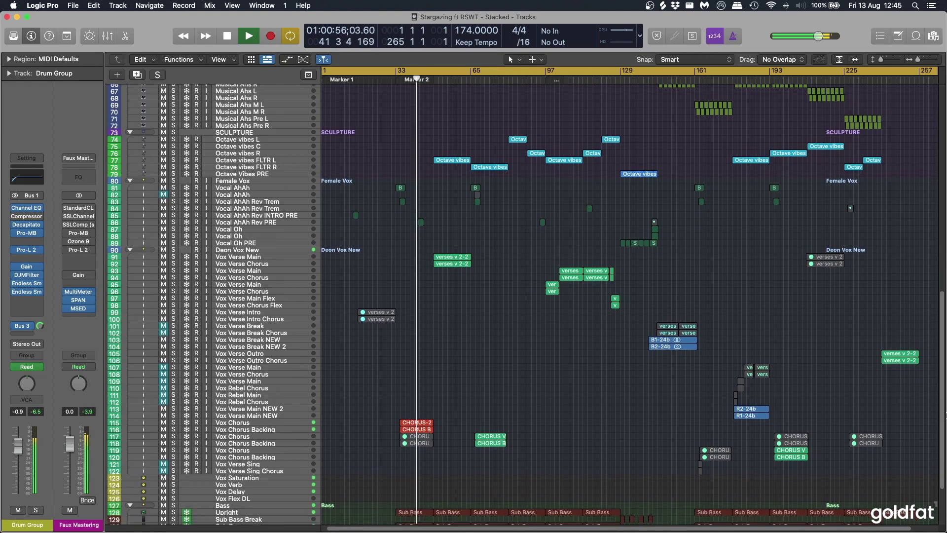
scroll(945, 422, down, 6)
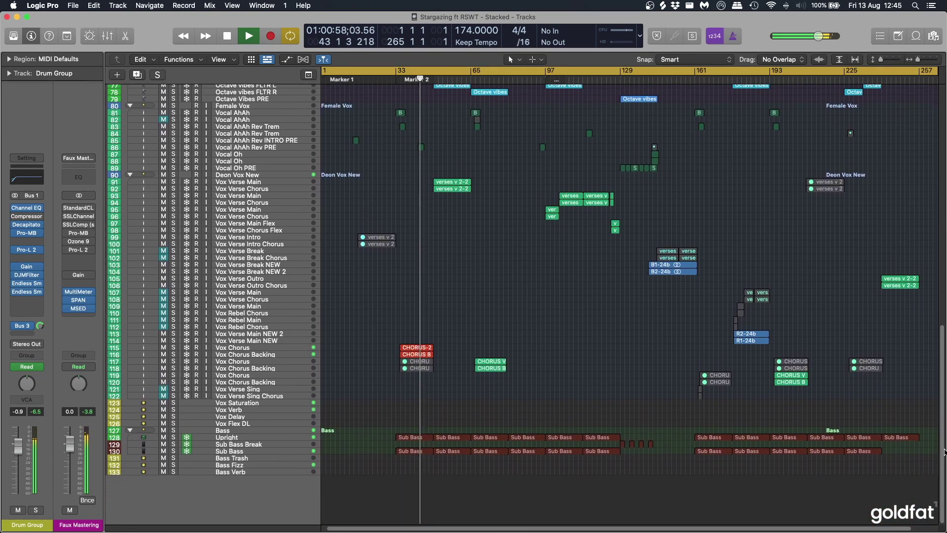
scroll(941, 442, up, 5)
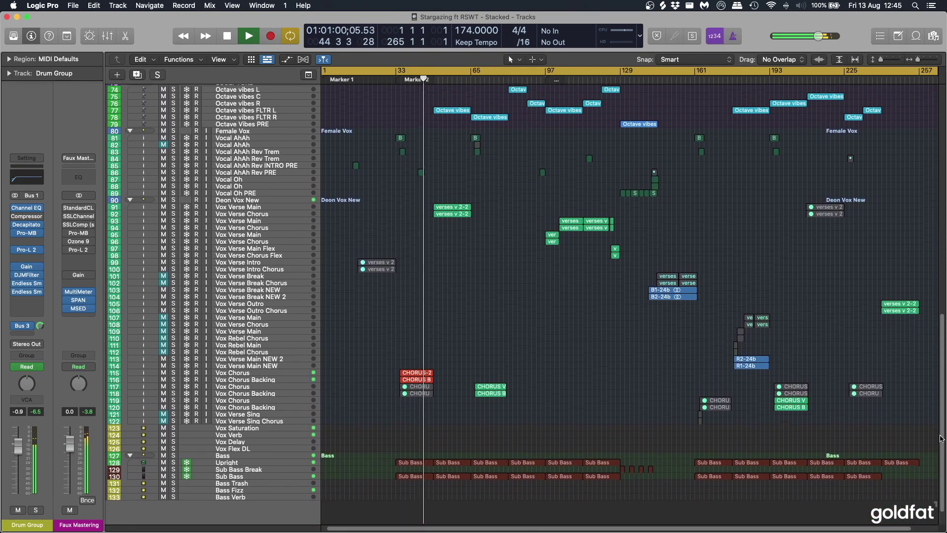
scroll(937, 404, up, 9)
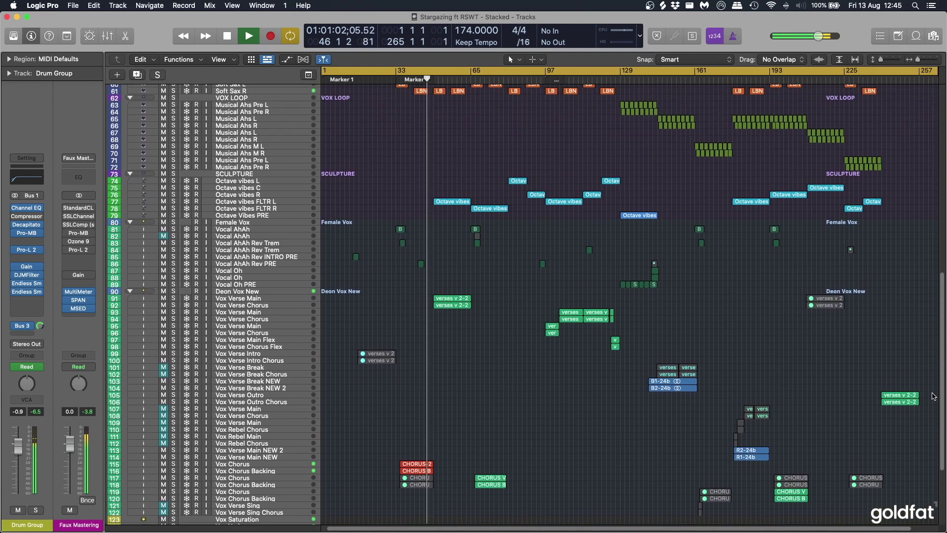
scroll(929, 381, up, 10)
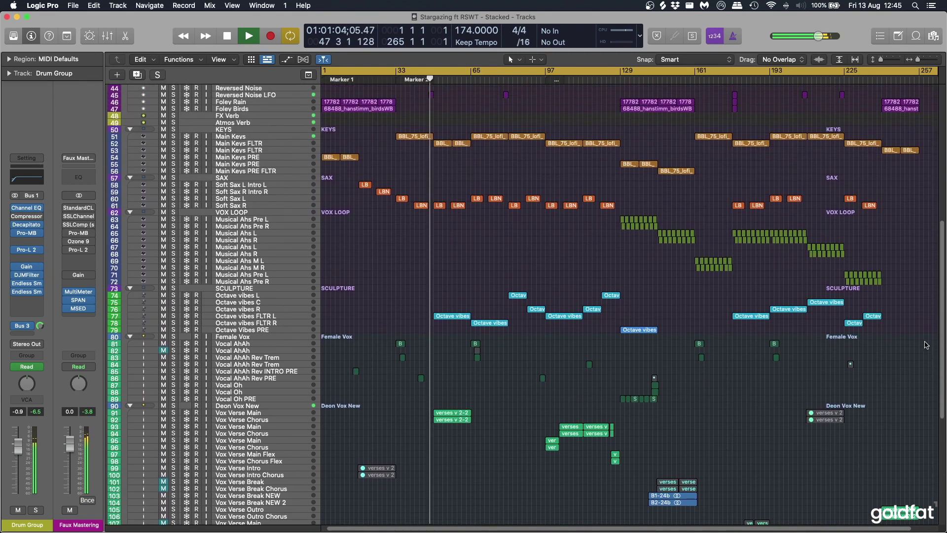
scroll(924, 304, up, 12)
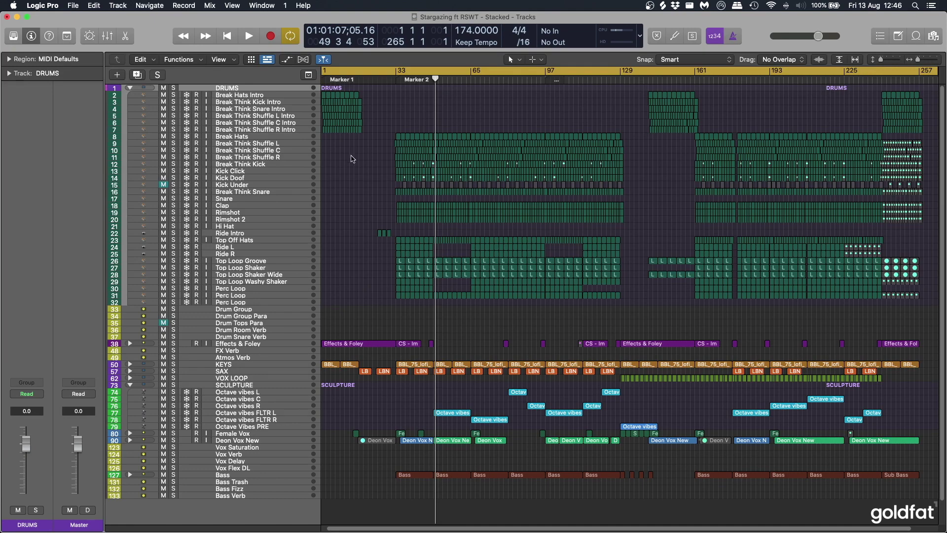
Set the cycle range to bars 33 to 65 over the first main drum section
drag(398, 71, 472, 79)
key(super+Right)
key(super+Down)
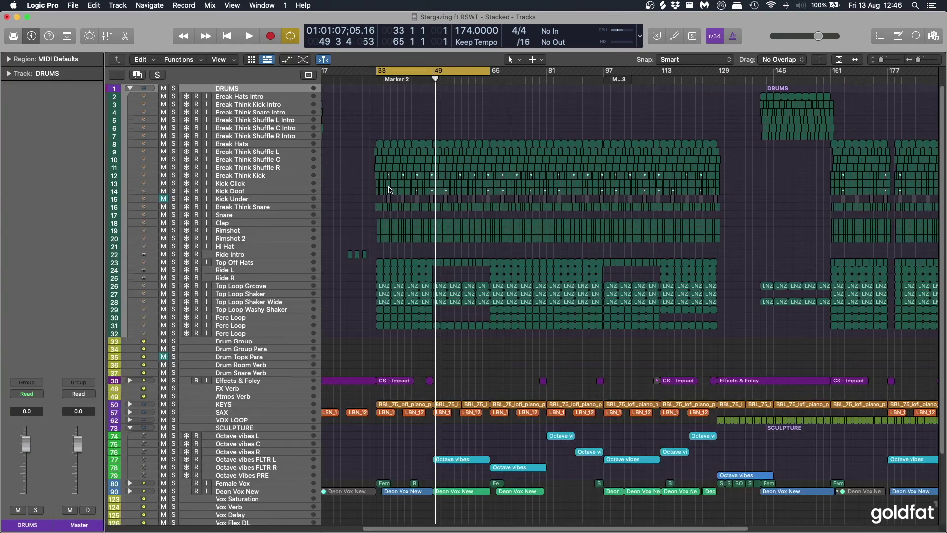
key(super+Down)
key(super+Right)
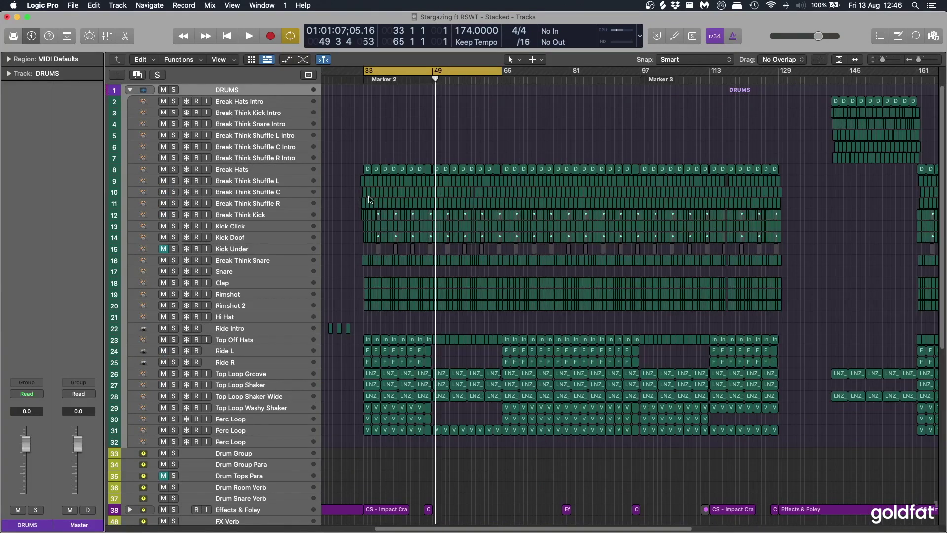
scroll(370, 199, left, 3)
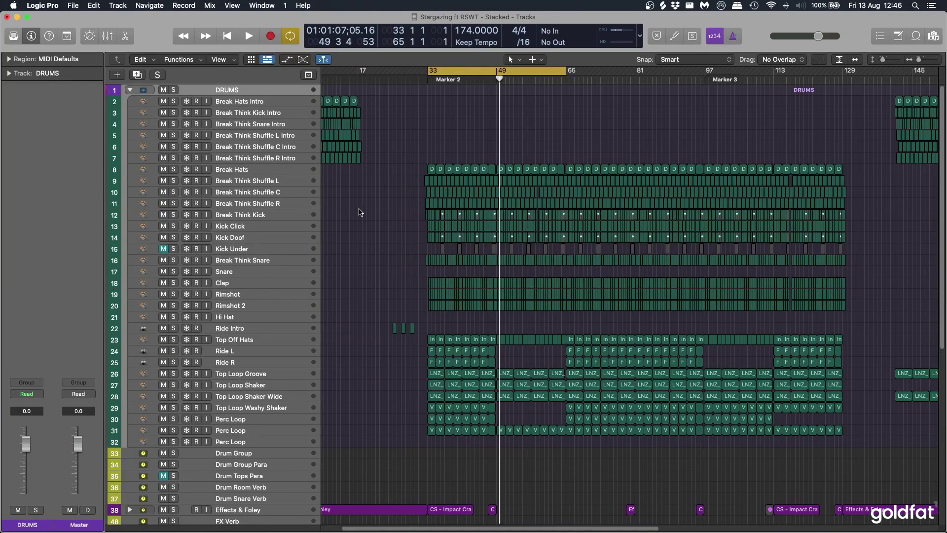
key(super+Right)
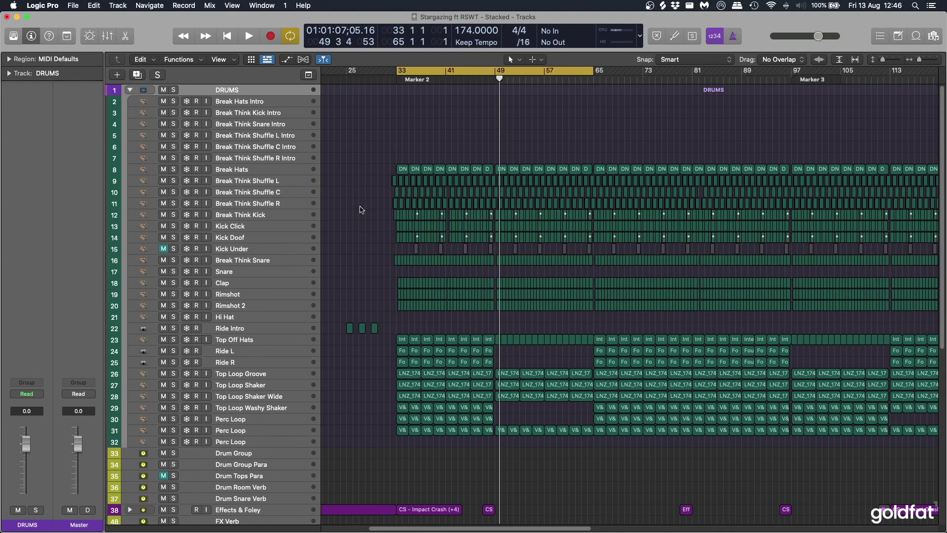
key(super+Up)
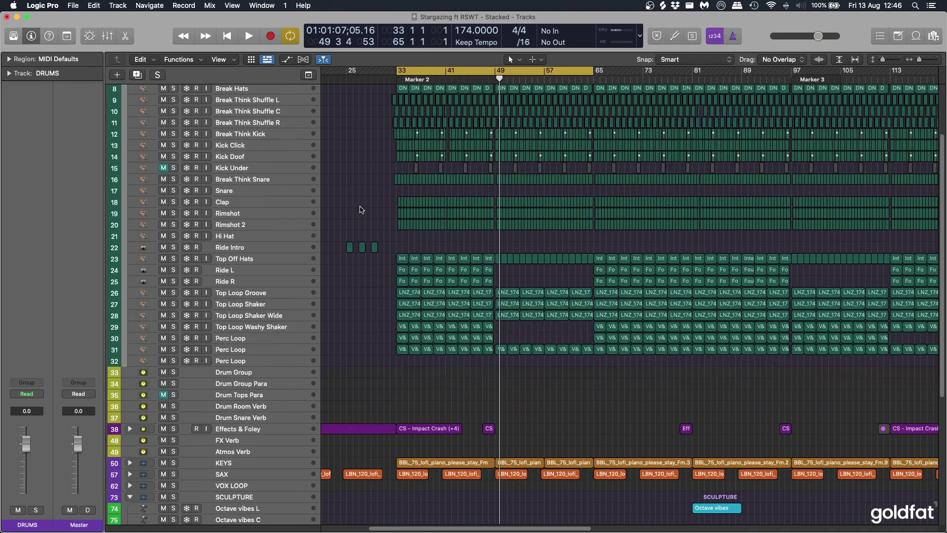
key(super+Down)
key(alt+comma)
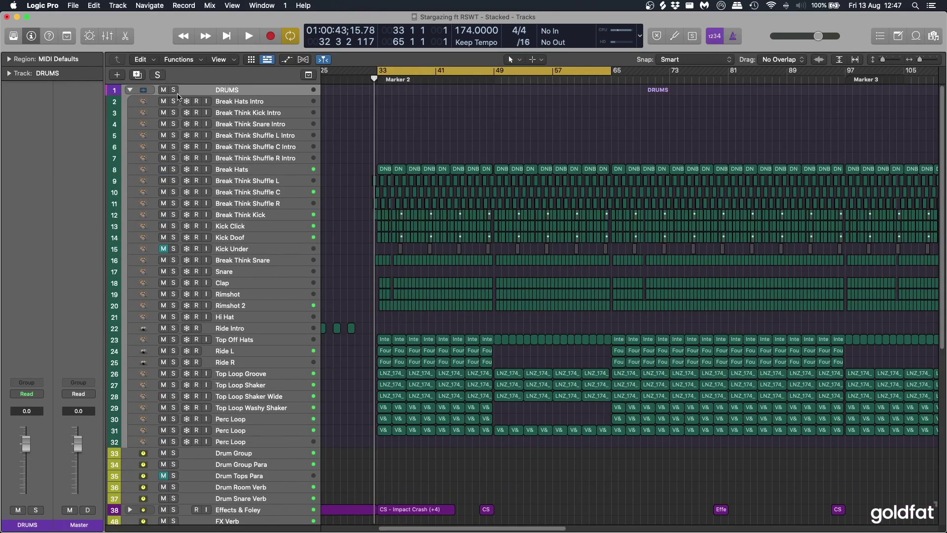
Select the Drum Group track and play the DRUMS stack soloed
click(282, 453)
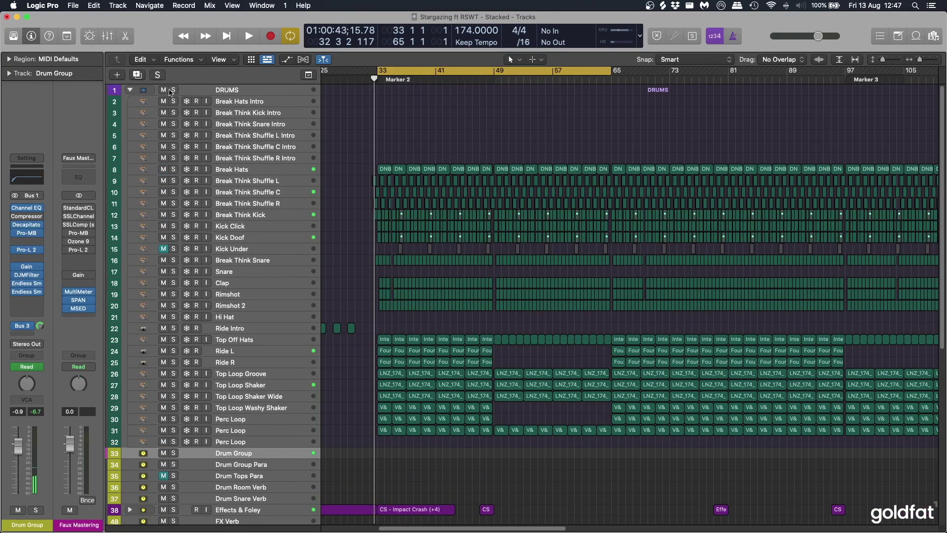
click(173, 90)
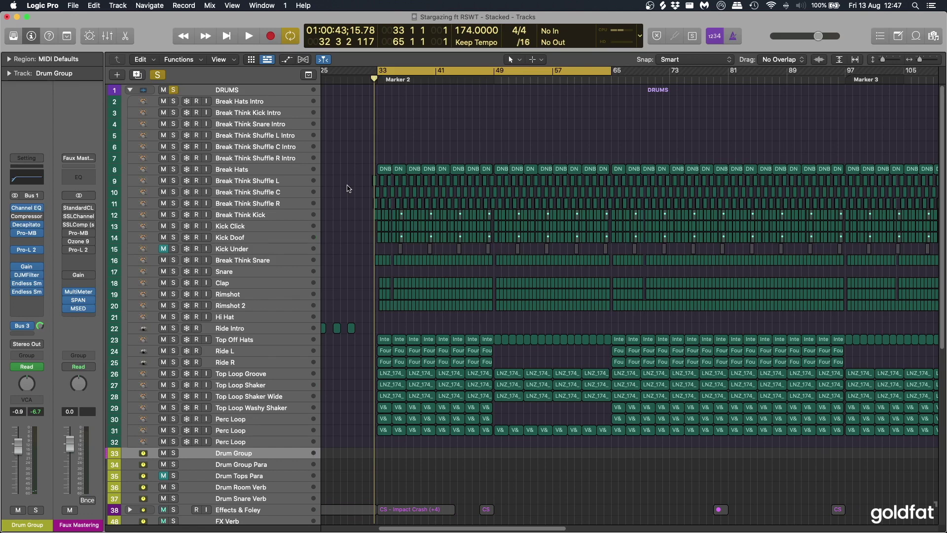
key(space)
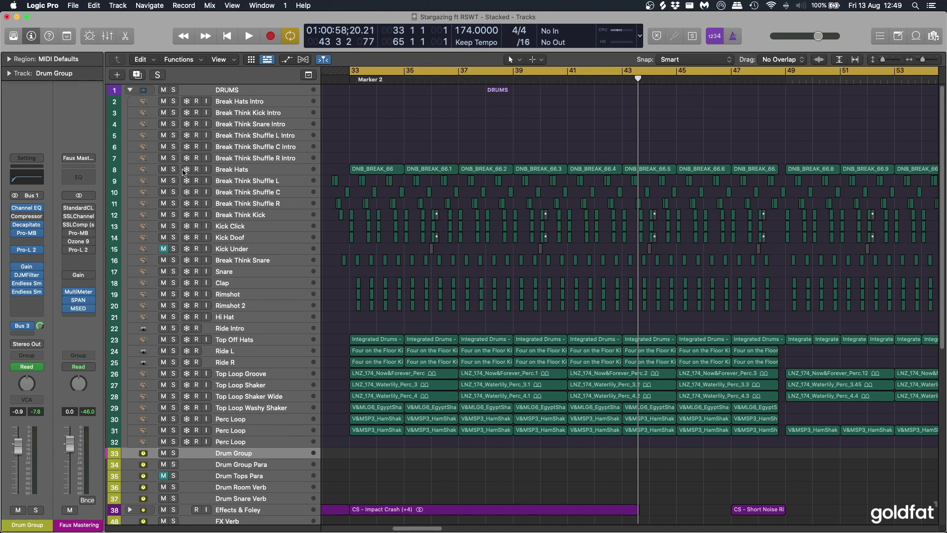
Solo the Break Hats track, the Break Think Shuffle L, C and R tracks and the Break Think Kick track
drag(173, 171, 174, 215)
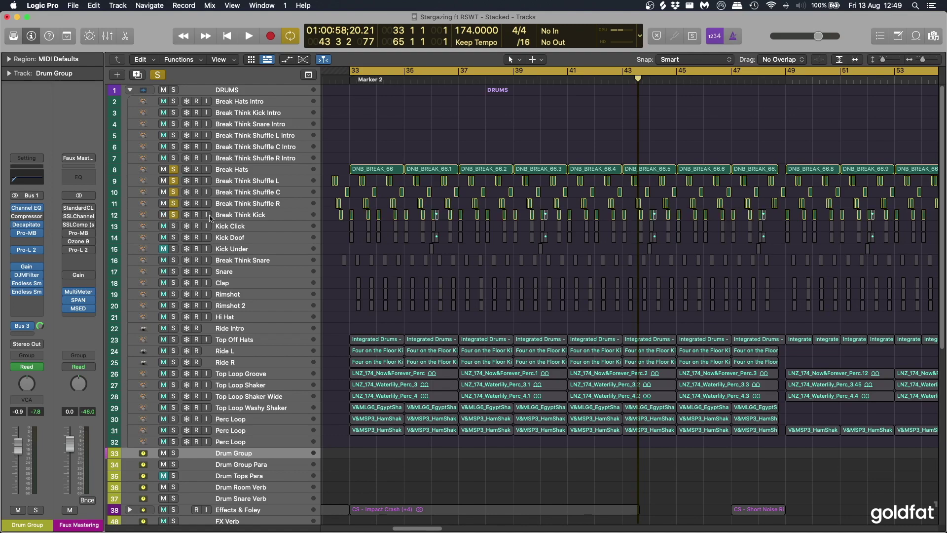
key(cmd+Right)
key(cmd+Down)
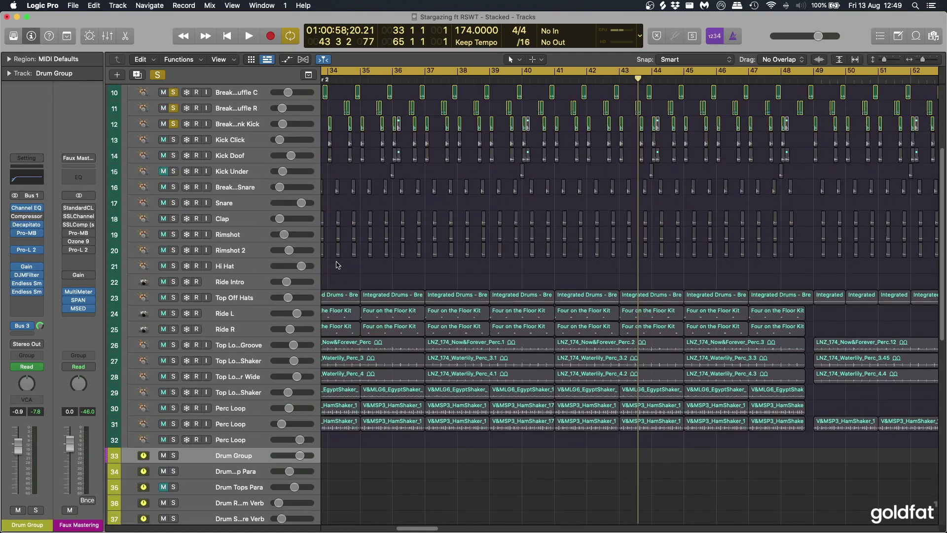
scroll(338, 265, up, 9)
scroll(388, 262, right, 3)
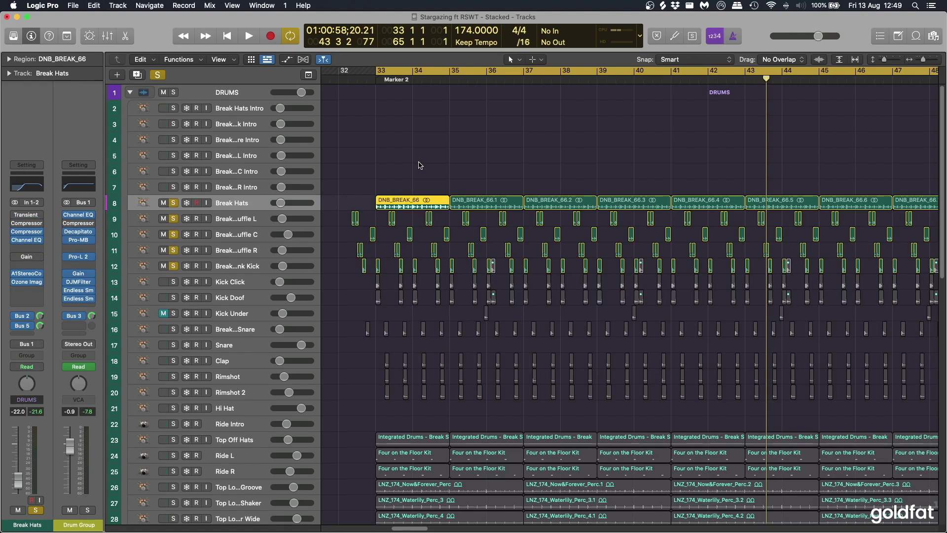
Select the Break Think Shuffle L track and widen the track headers until the full track names fit
click(232, 224)
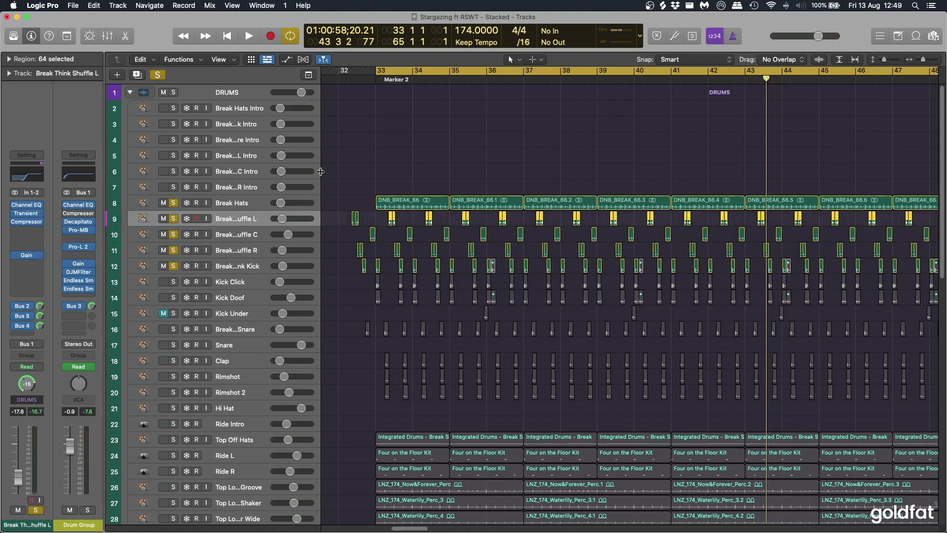
drag(320, 174, 369, 176)
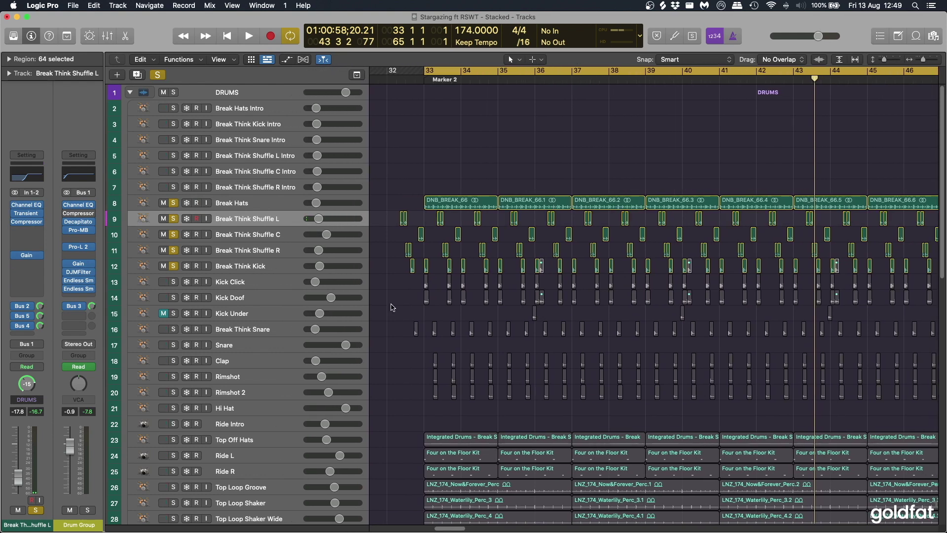
click(393, 308)
scroll(409, 274, up, 5)
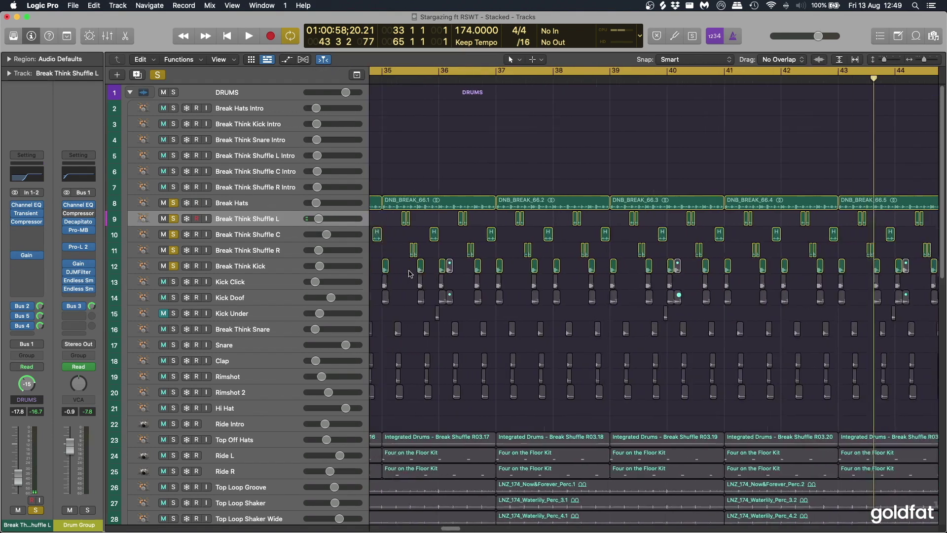
scroll(409, 274, left, 3)
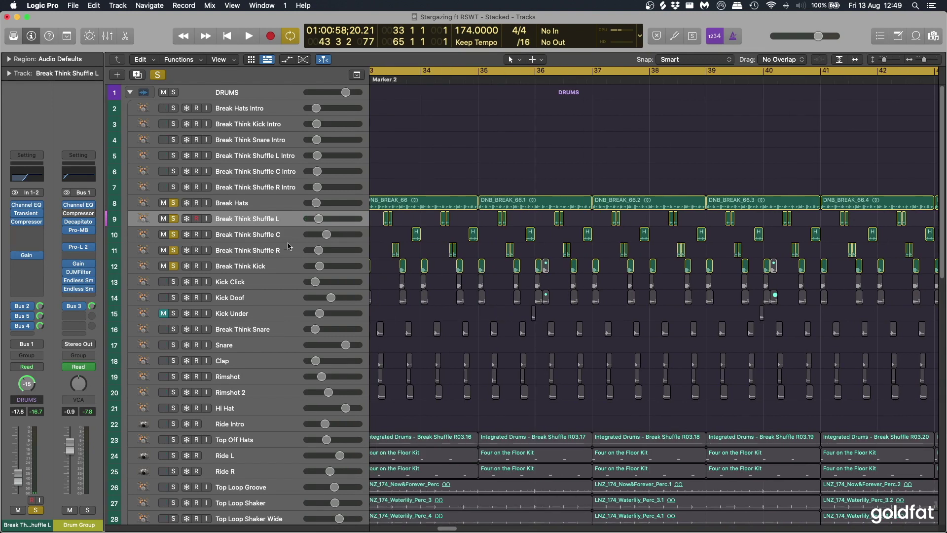
scroll(465, 276, left, 5)
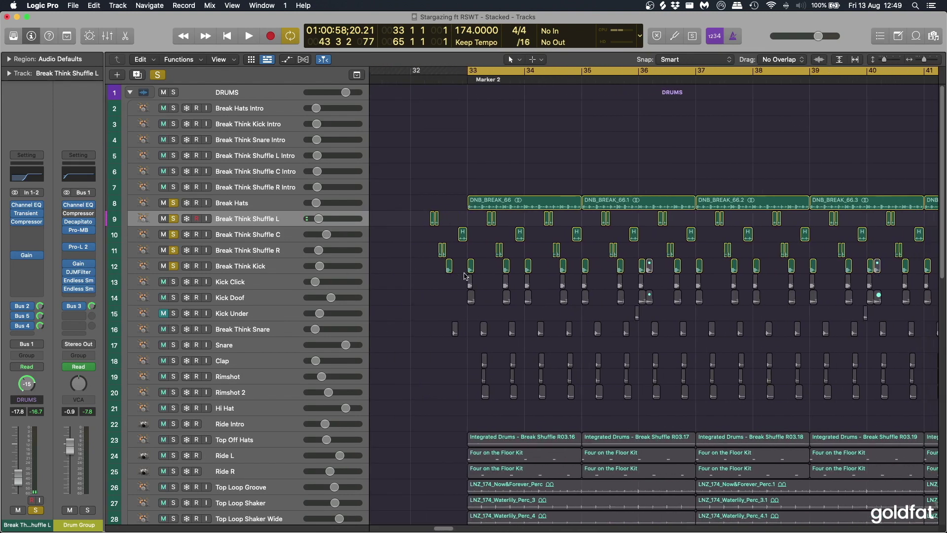
Look through the Break Think Shuffle L, C and R tracks by selecting them in turn
click(282, 220)
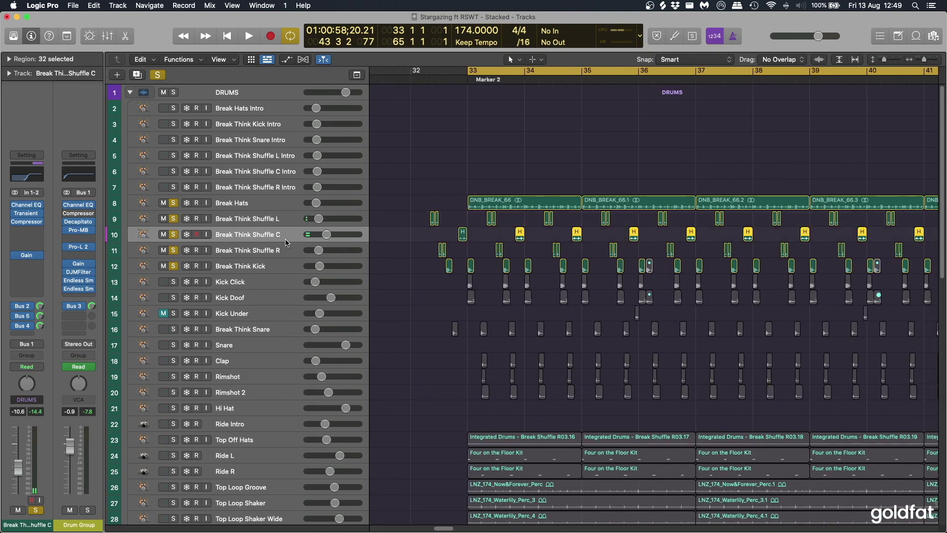
click(282, 235)
click(282, 250)
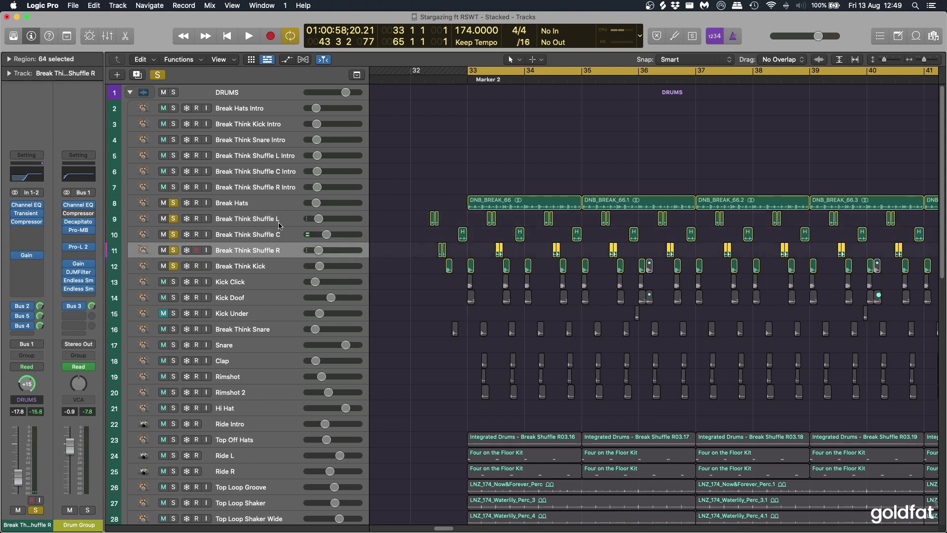
Take Break Hats out of solo and play the soloed Break Think Shuffle and Break Think Kick tracks
click(173, 203)
key(space)
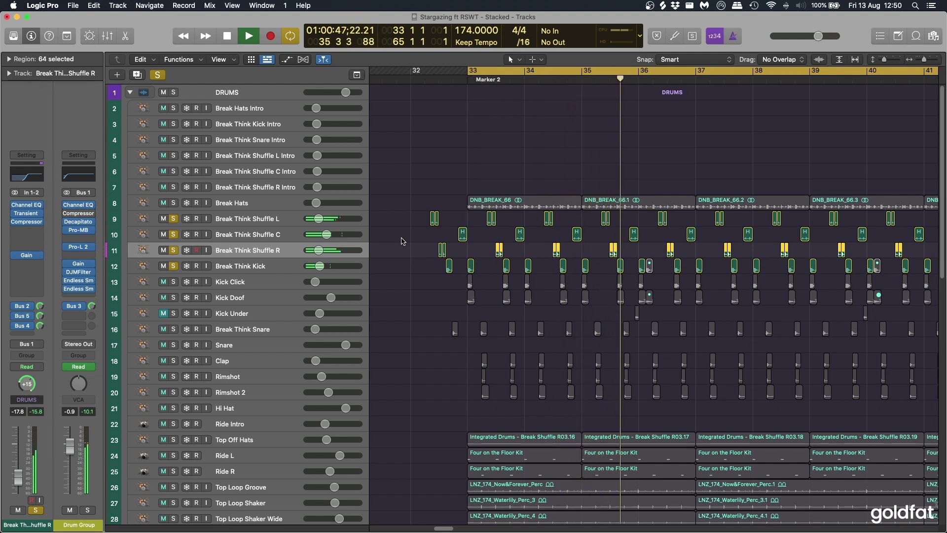
key(space)
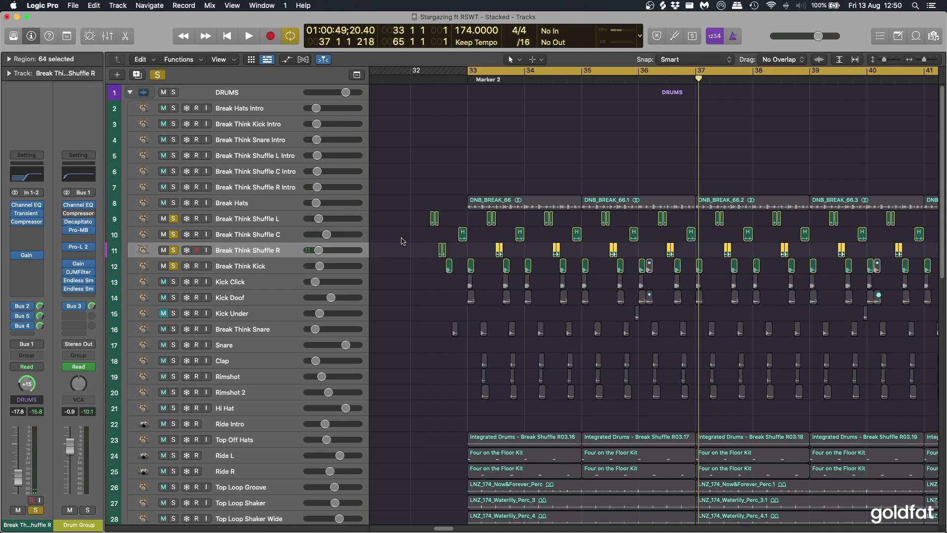
Select the Break Hats track, solo it again and play it together with the Break Think tracks
key(Up)
key(Up)
key(Up)
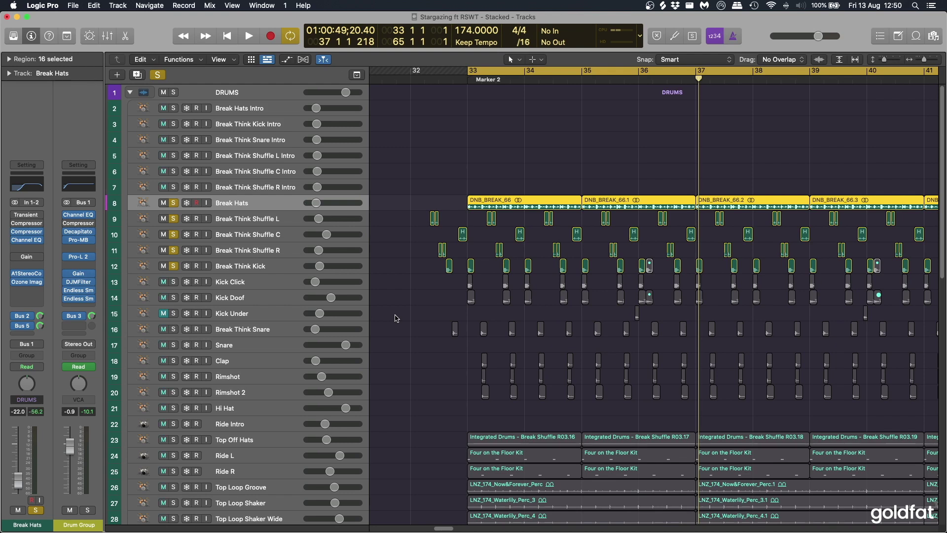
key(space)
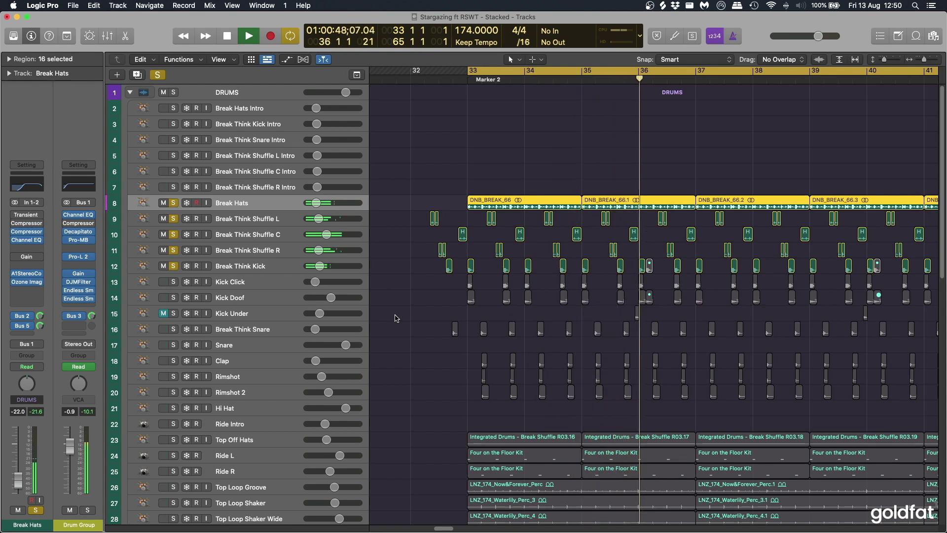
key(space)
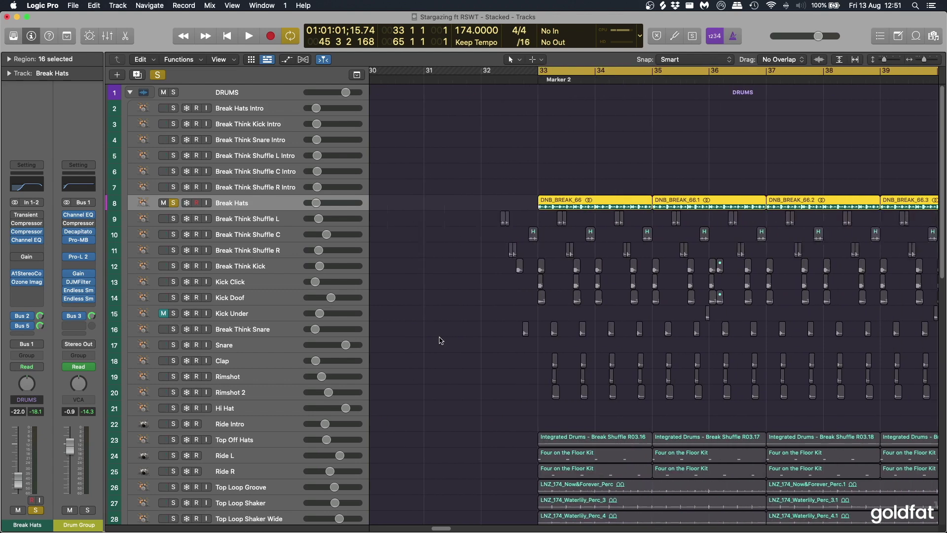
Examine the settings of the active Compressor on the Break Hats track with its plug-in header hidden, and close it
scroll(436, 333, right, 3)
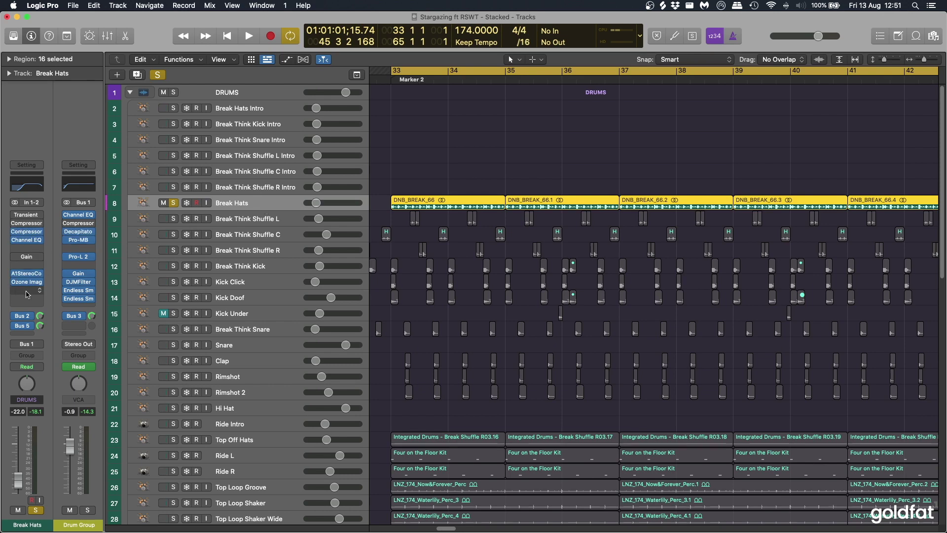
click(25, 231)
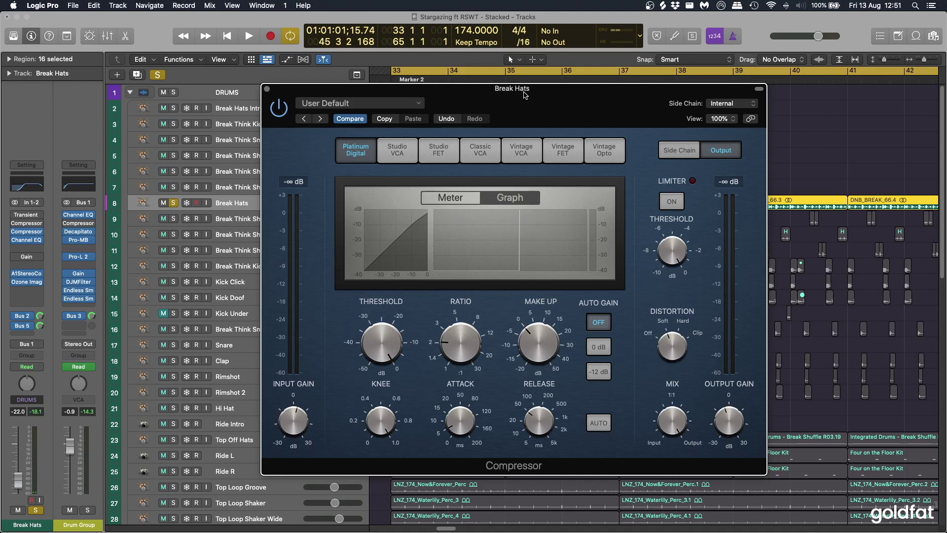
click(759, 88)
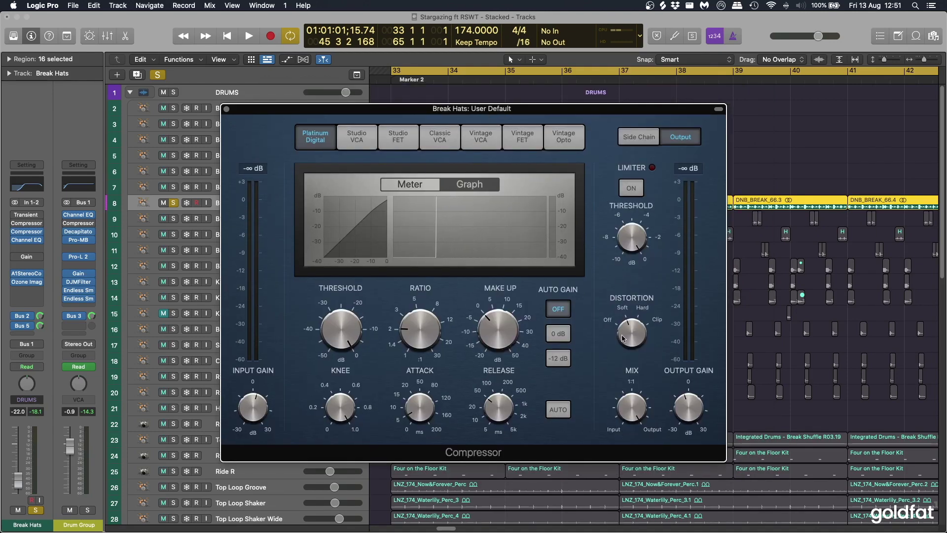
mouse_move(255, 416)
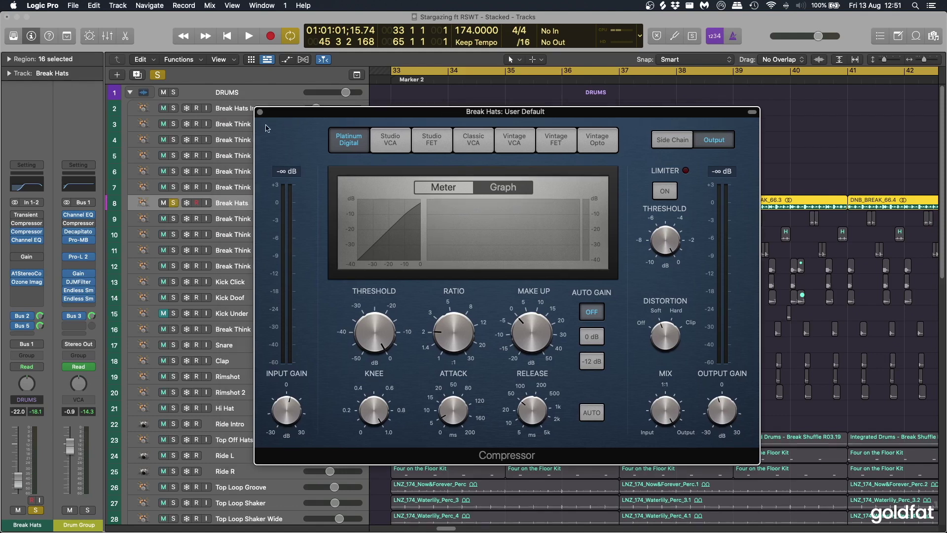
click(260, 112)
Examine the Channel EQ curve on the Break Hats track and close the plug-in
click(28, 240)
click(29, 241)
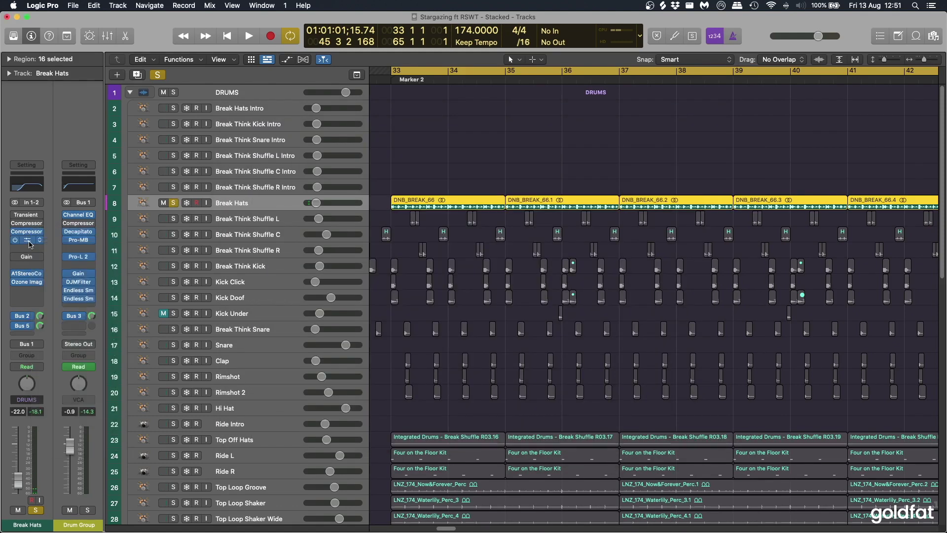
click(29, 242)
drag(569, 156, 514, 138)
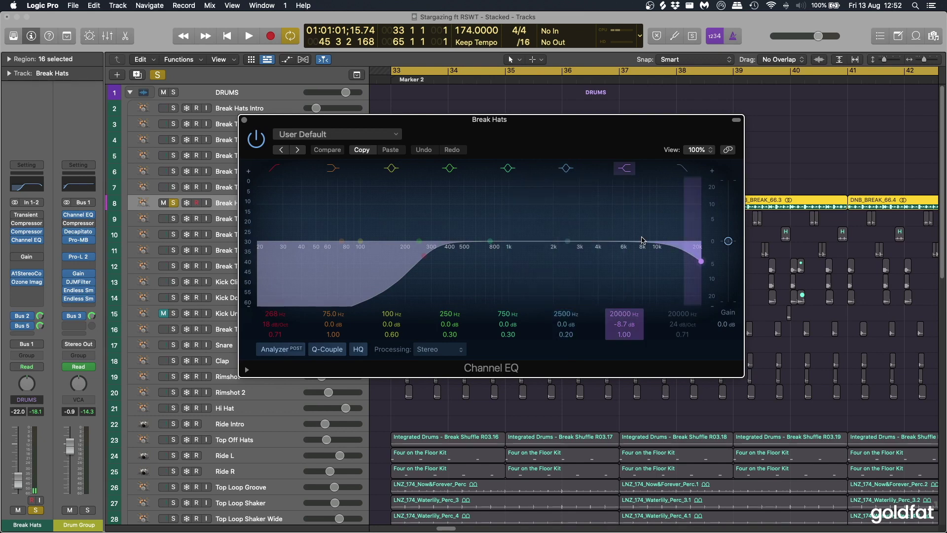
click(244, 121)
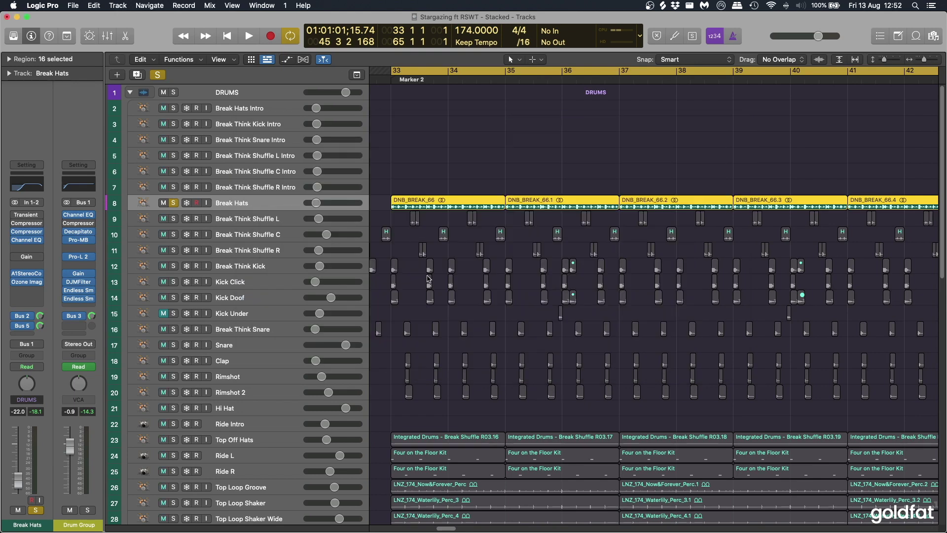
Examine the A1StereoControl and Ozone Imager 2 settings on the Break Hats track and close both plug-ins
click(426, 169)
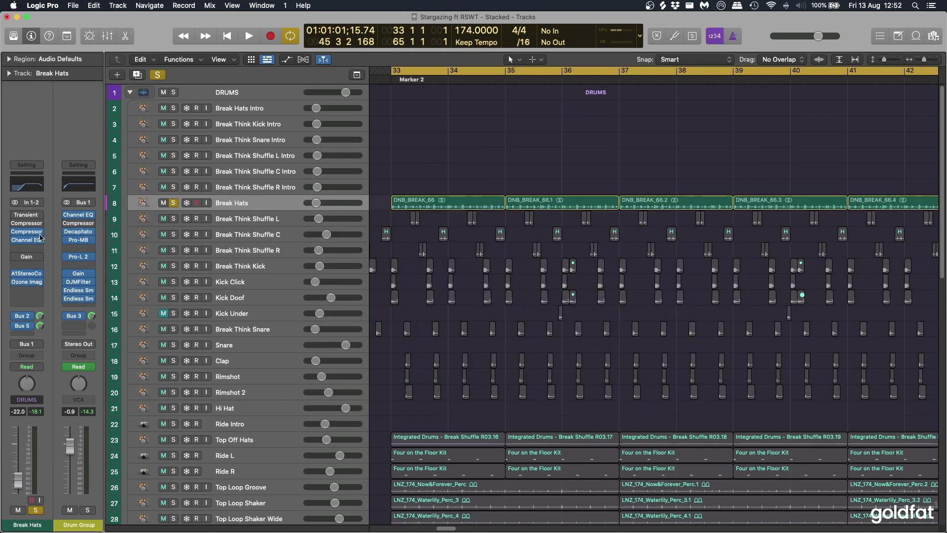
click(26, 275)
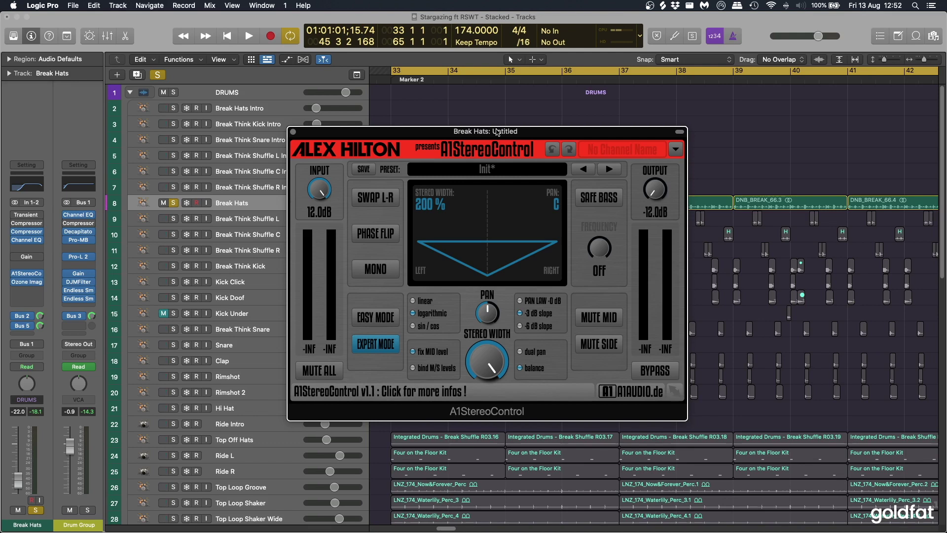
drag(496, 132, 497, 143)
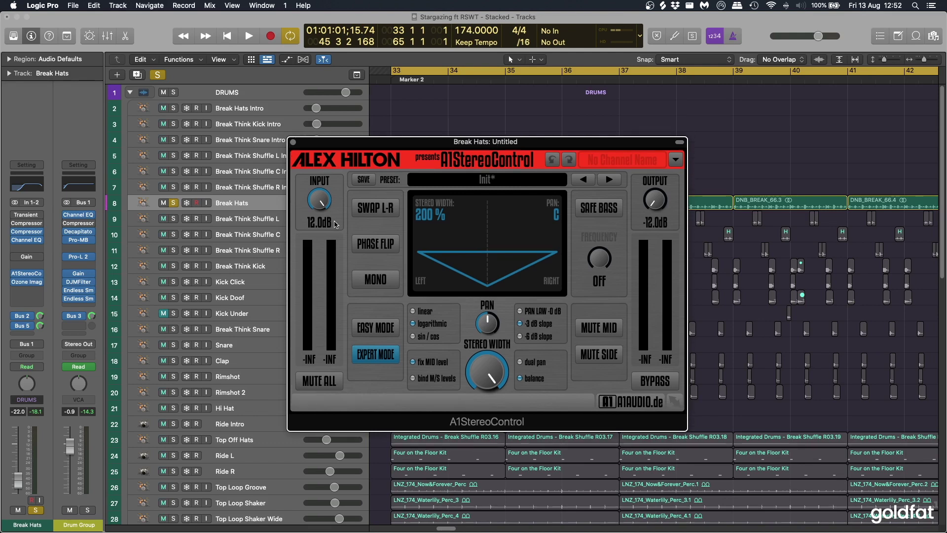
click(26, 282)
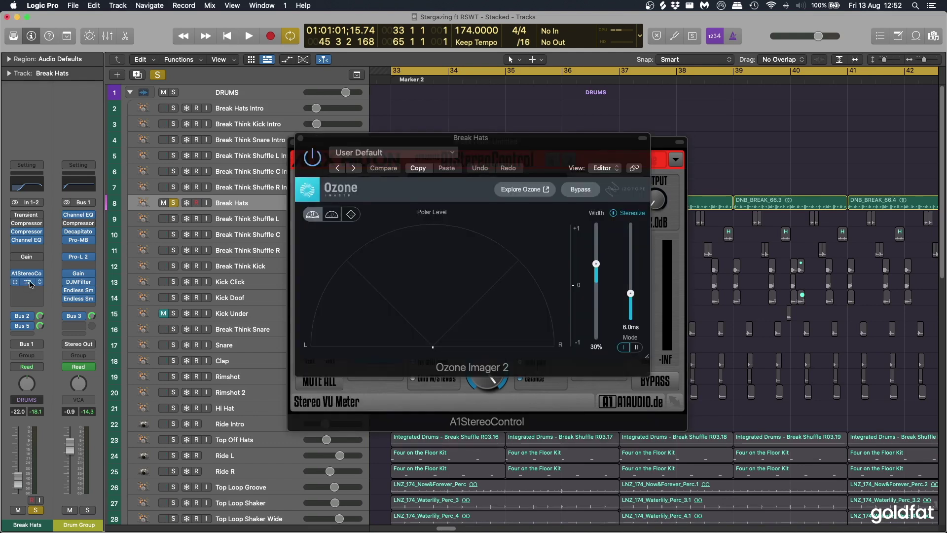
drag(344, 138, 429, 149)
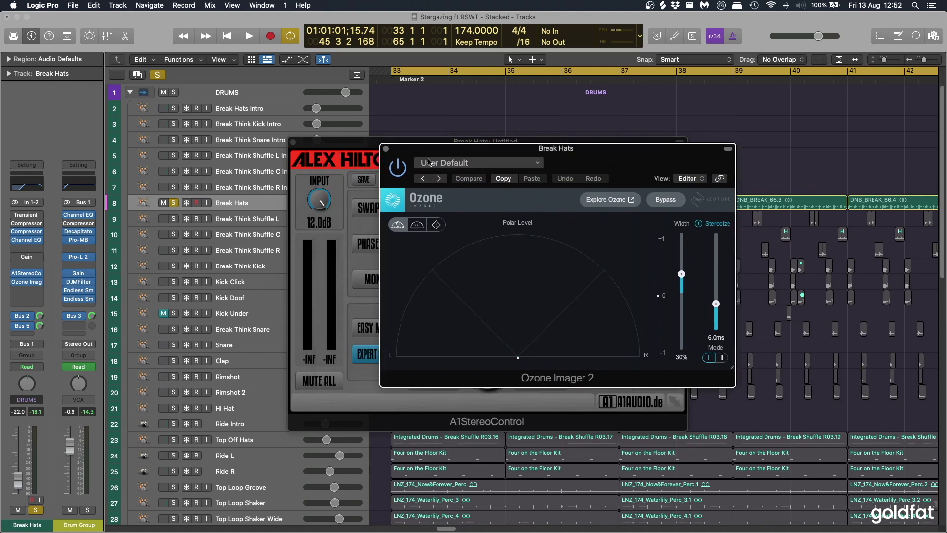
click(386, 148)
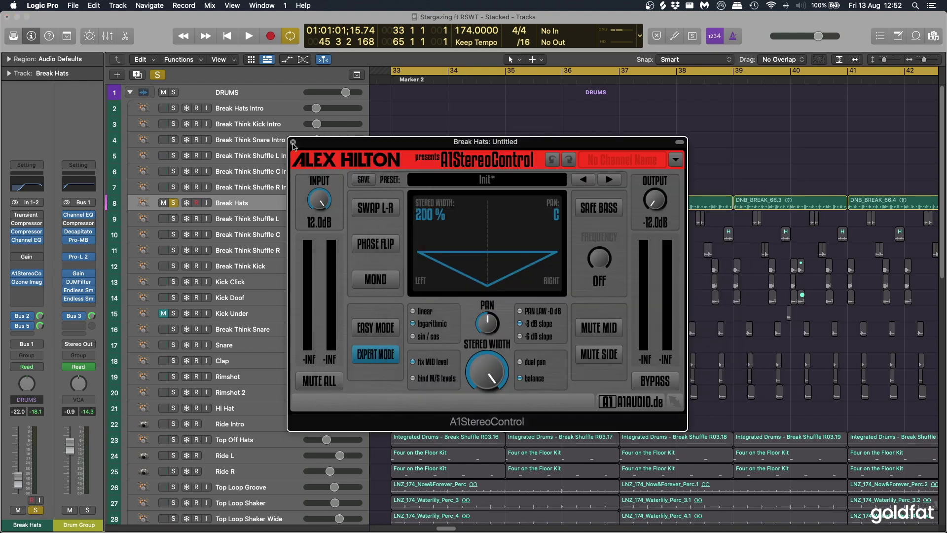
click(293, 143)
Compare the soloed Break Hats with its Compressor, Channel EQ, A1StereoControl and Ozone Imager bypassed and re-enabled during playback
key(space)
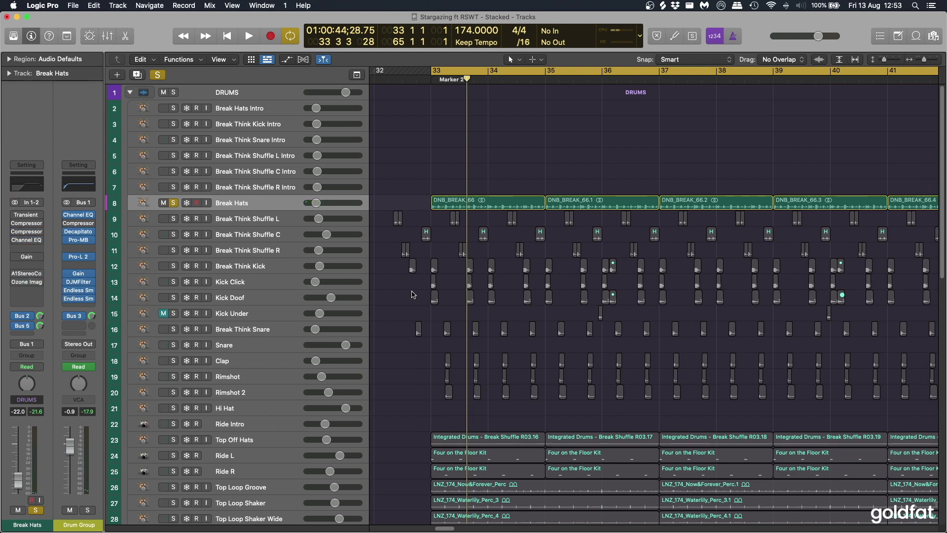
key(space)
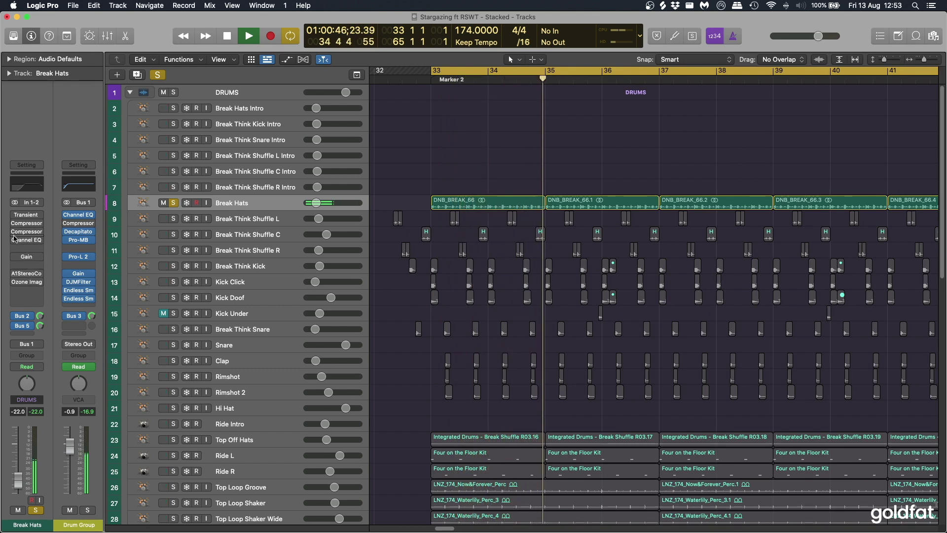
key(space)
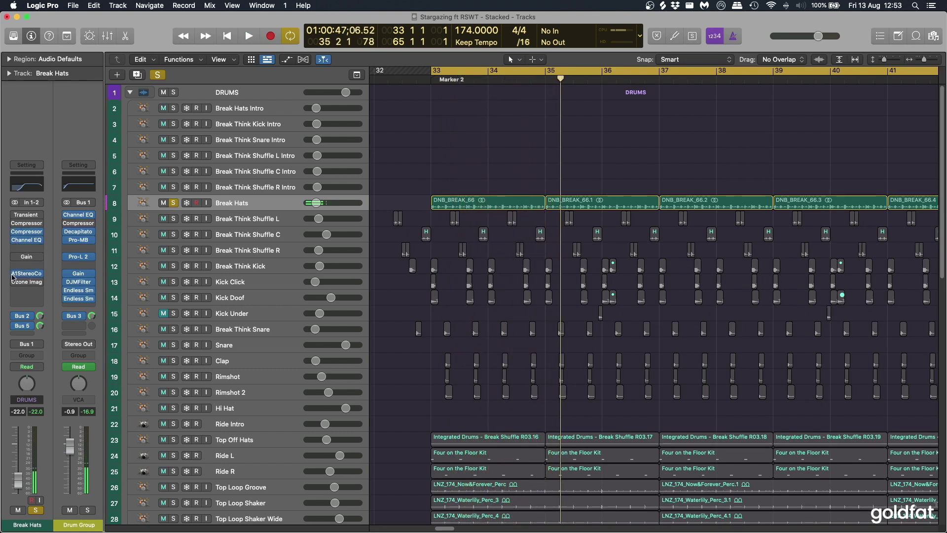
key(space)
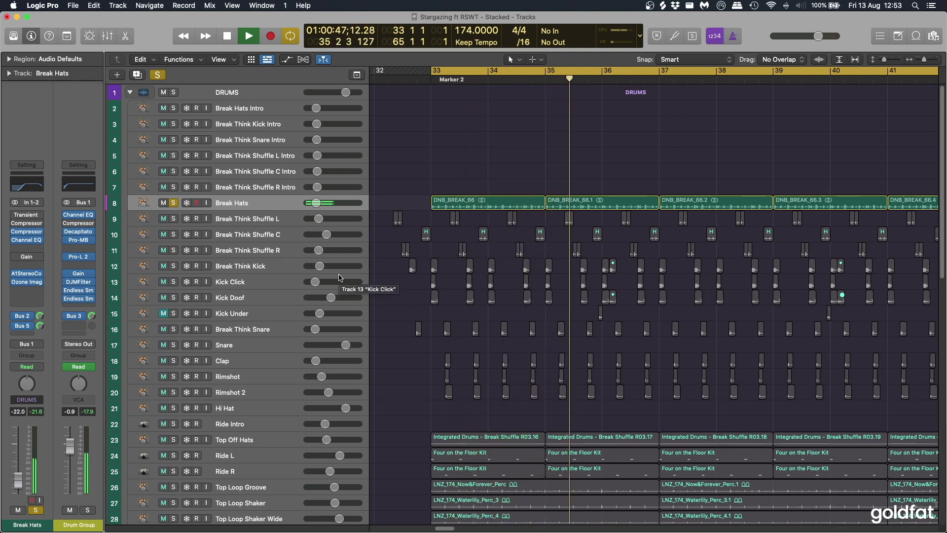
key(space)
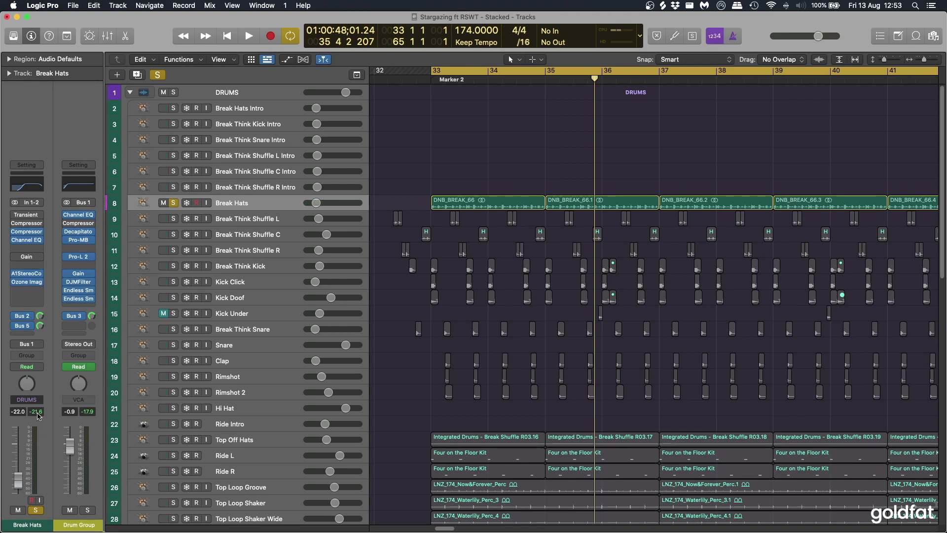
Take Break Hats out of solo and solo the Break Think Shuffle L, C and R and Break Think Kick tracks
scroll(414, 404, down, 1)
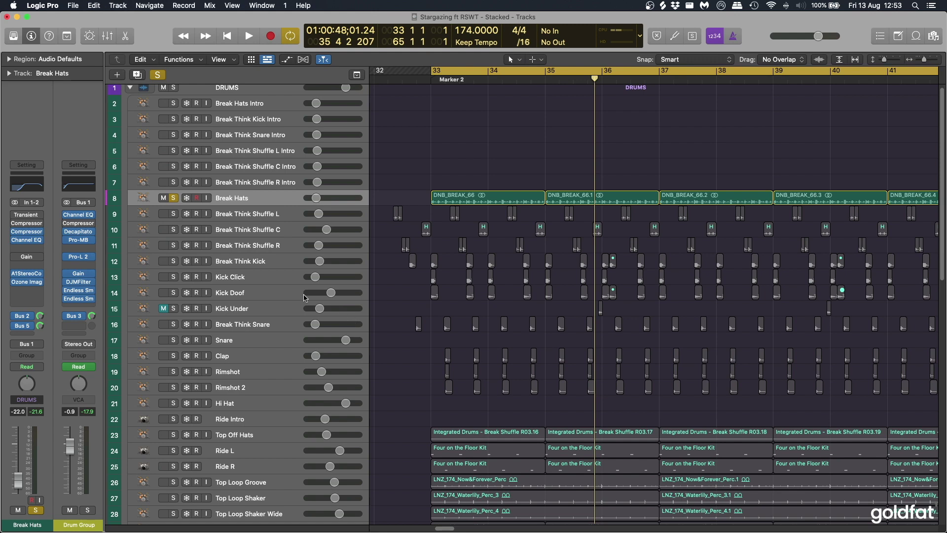
key(s)
drag(176, 220, 175, 261)
click(287, 265)
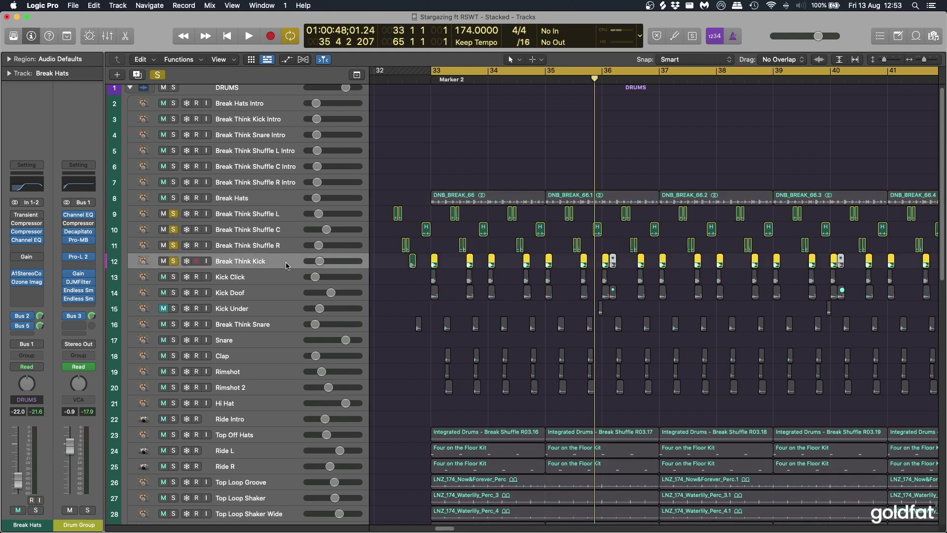
Clear the region selection and select the Break Think Shuffle C track
click(394, 348)
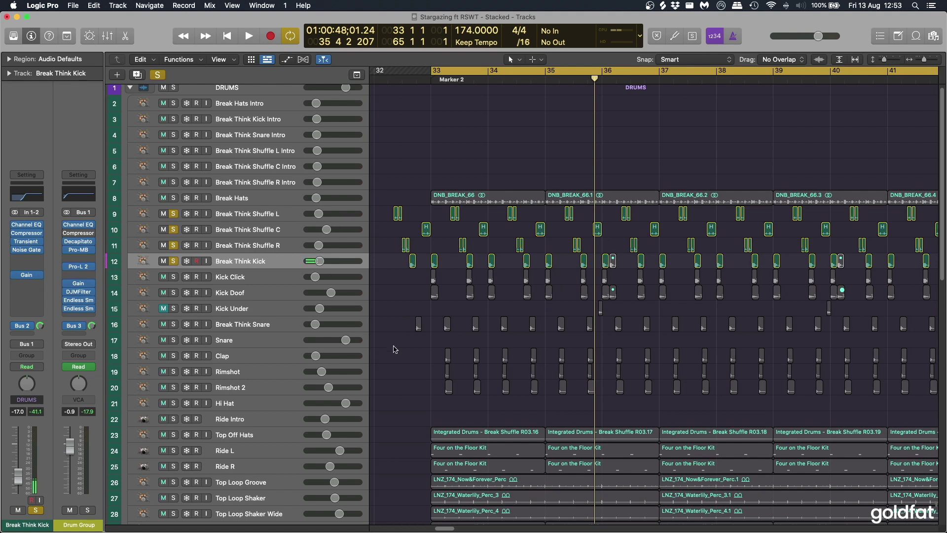
key(super+Right)
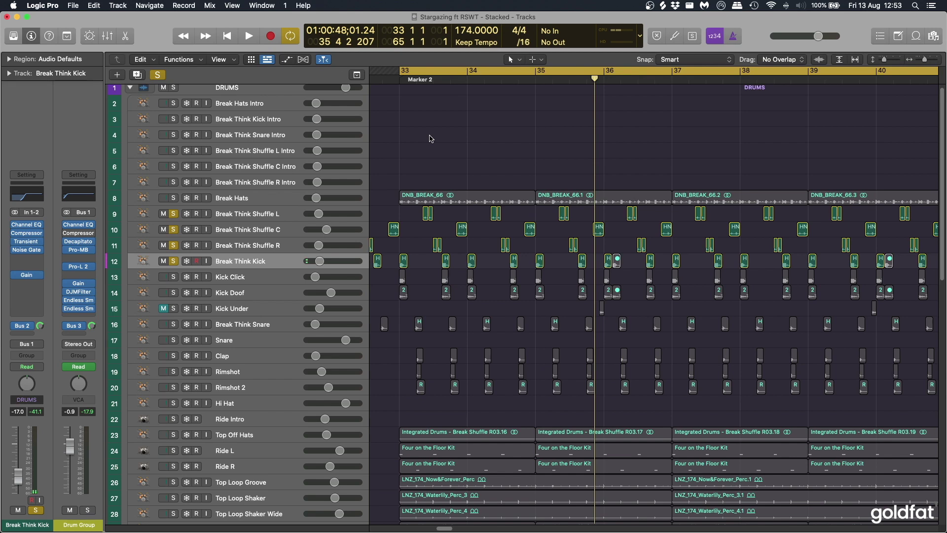
click(270, 225)
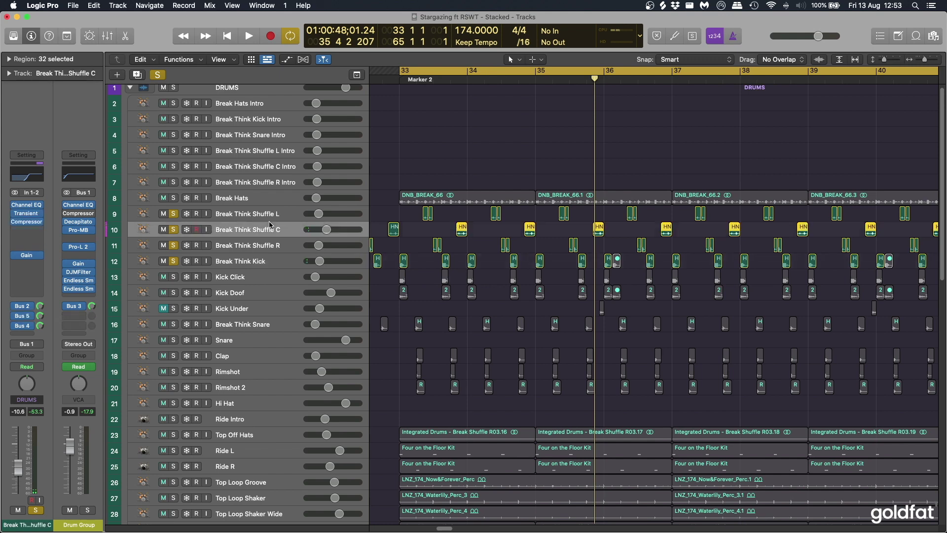
Step through the Break Think Shuffle L, C and R and Break Think Kick tracks to view their channel strips
key(Down)
key(Down)
key(Up)
key(Up)
key(Up)
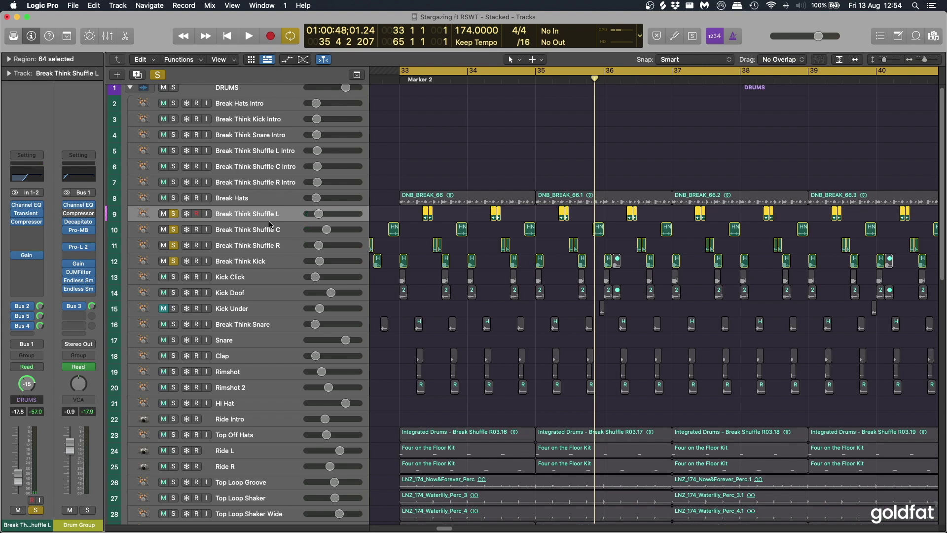
key(Down)
key(Down)
key(Down)
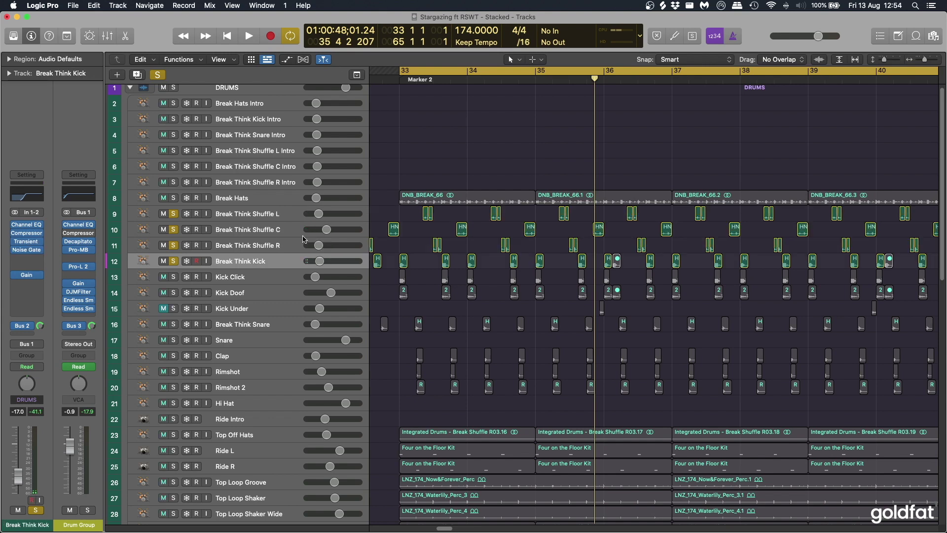
Compare the channel strips of Break Think Shuffle L, C and R, Break Hats and Break Think Kick
click(267, 216)
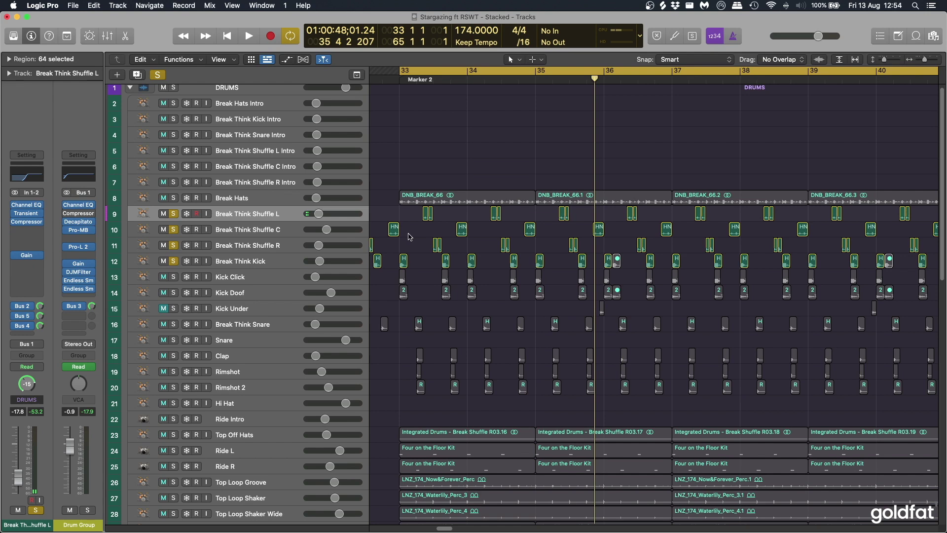
click(238, 230)
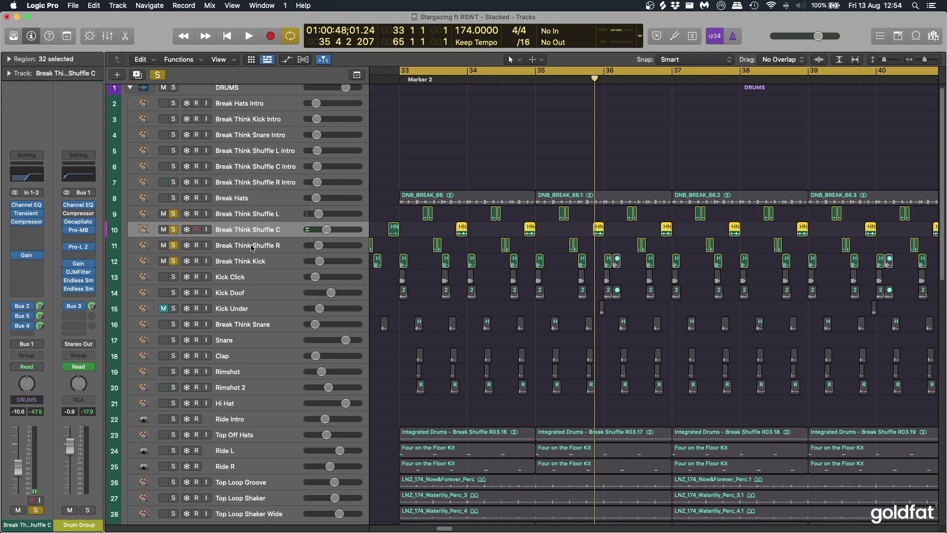
click(251, 248)
click(252, 200)
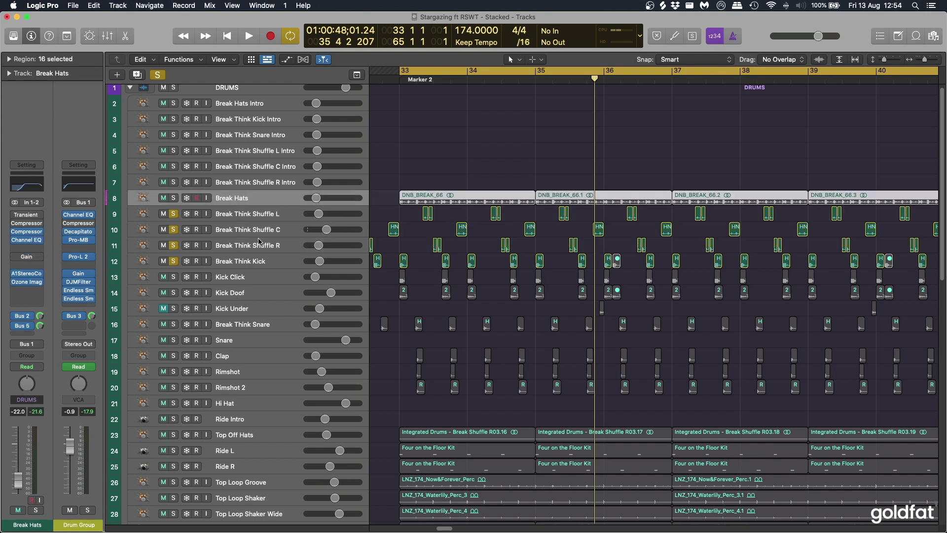
click(261, 262)
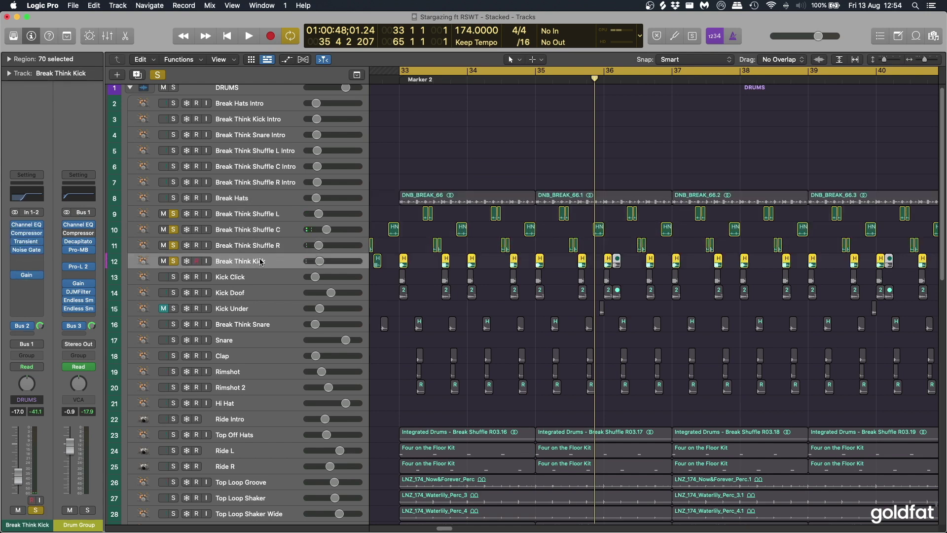
Examine the Transient Master's sustain setting on Break Think Shuffle C and close the plug-in
click(252, 230)
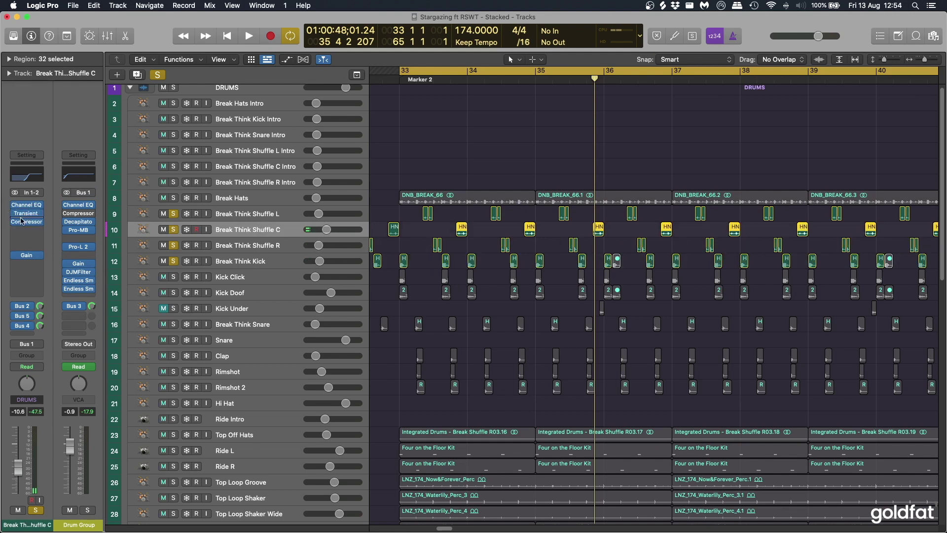
click(26, 213)
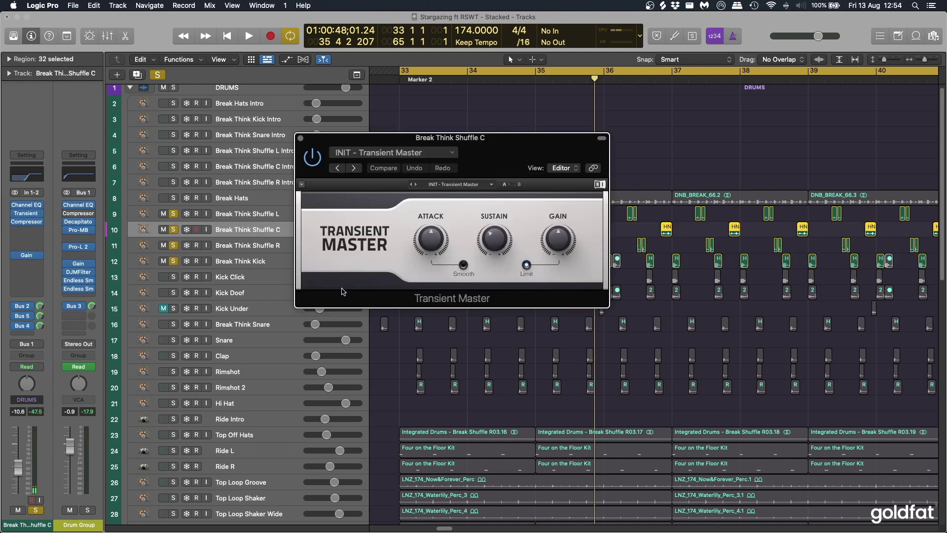
drag(505, 149, 563, 126)
mouse_move(555, 219)
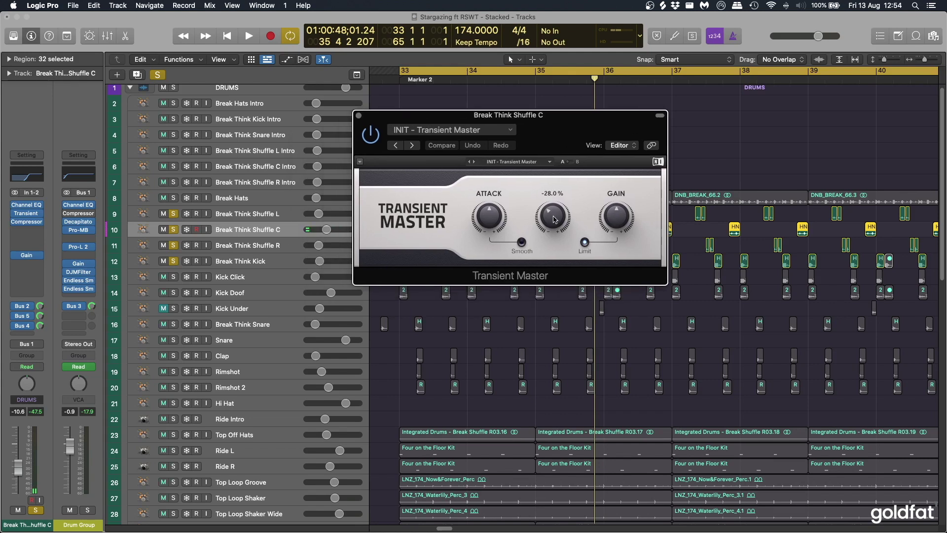
drag(545, 127, 571, 153)
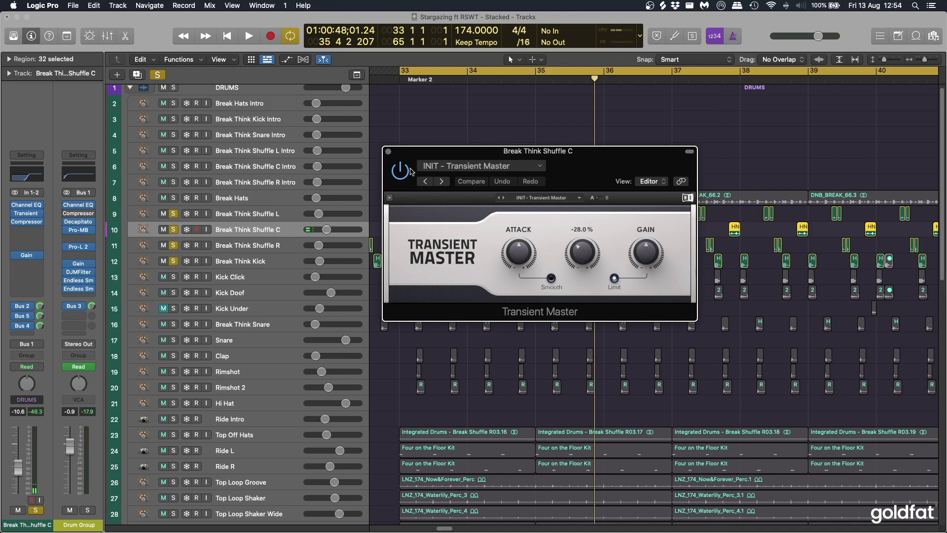
click(388, 151)
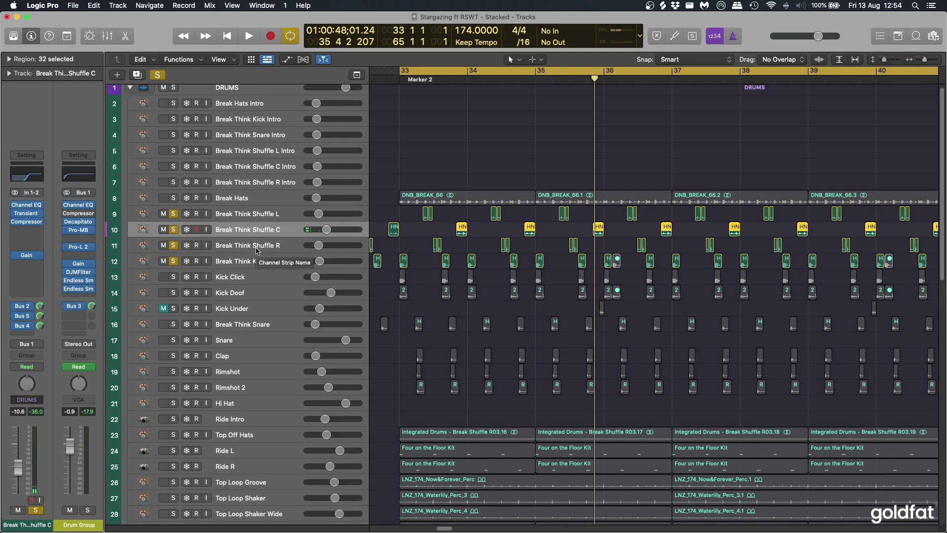
Examine the Transient Master and Noise Gate on the Break Think Kick track and close the plug-ins
click(249, 261)
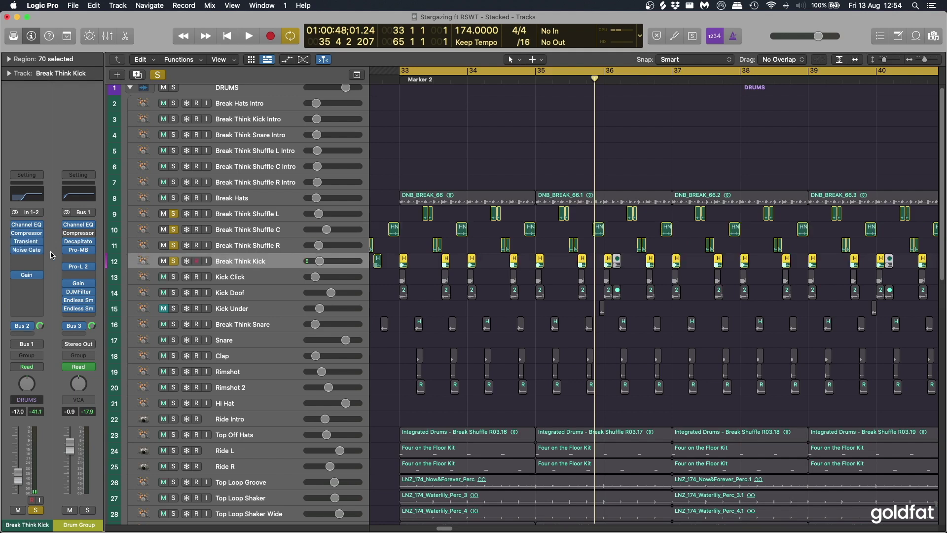
click(27, 241)
mouse_move(429, 248)
click(27, 242)
click(26, 250)
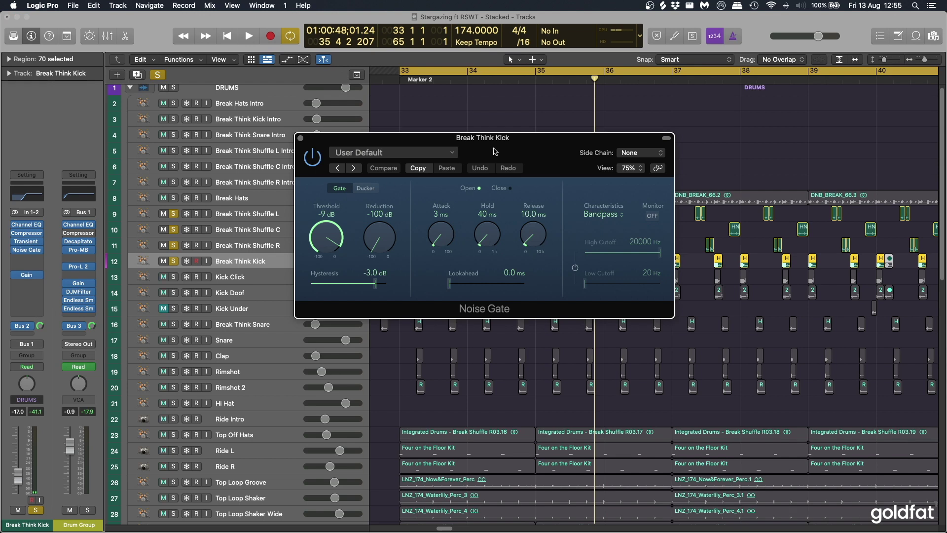
drag(493, 151, 523, 146)
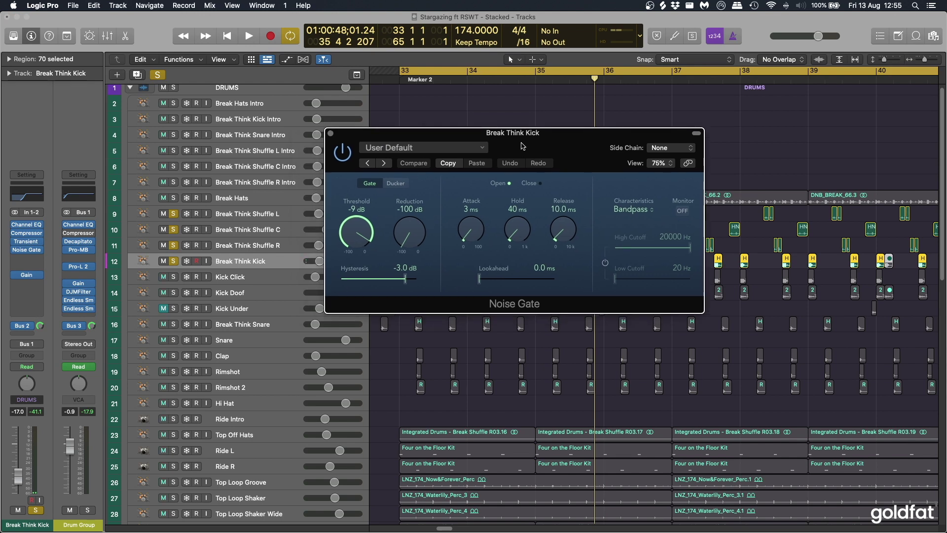
click(330, 133)
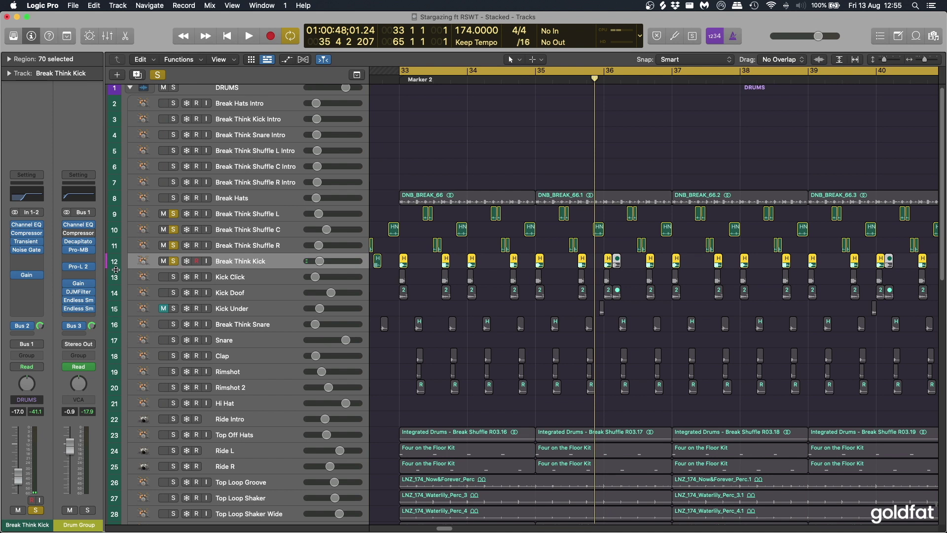
Check the mono setting in the Gain plug-in on Break Think Shuffle R, close it and clear the region selection
scroll(319, 250, down, 1)
click(319, 249)
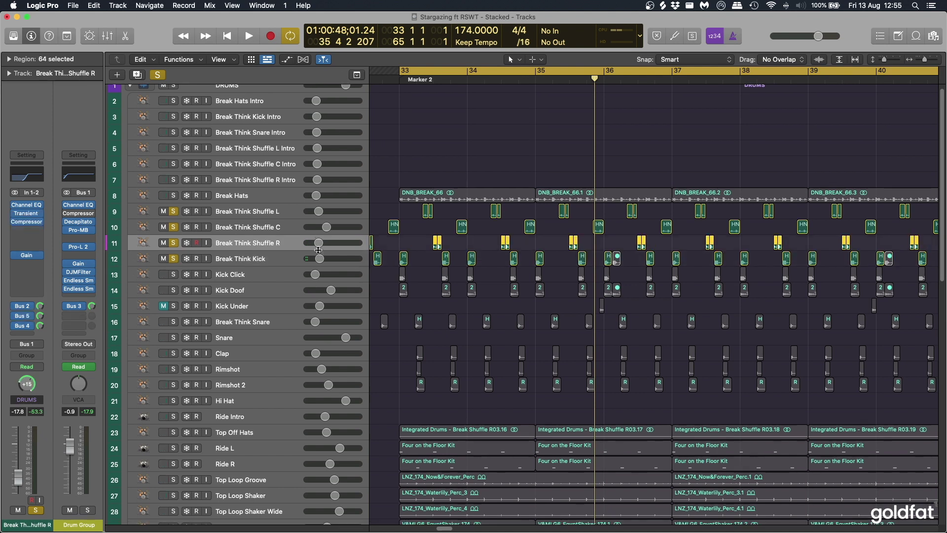
click(26, 256)
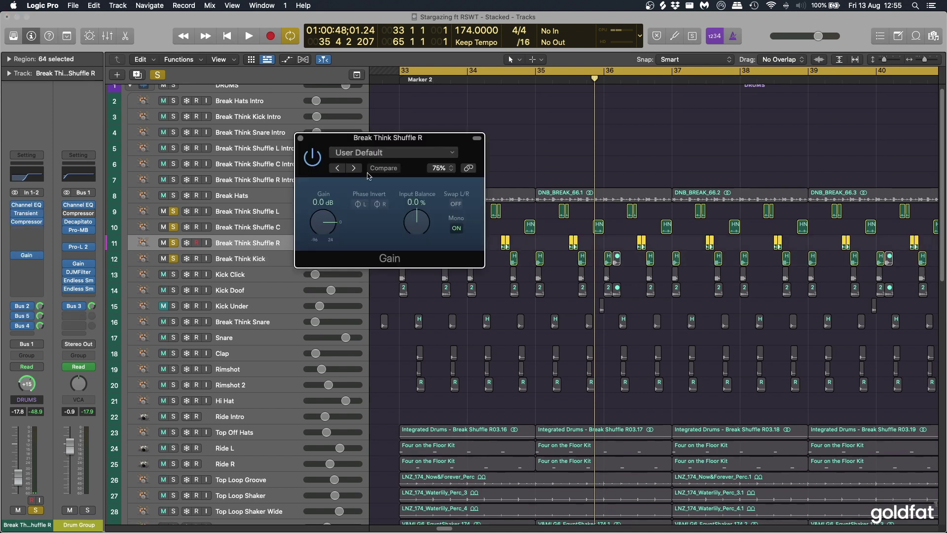
click(301, 143)
click(395, 368)
Take the Break Think Shuffle L, C and R and Break Think Kick tracks out of solo
scroll(393, 369, down, 2)
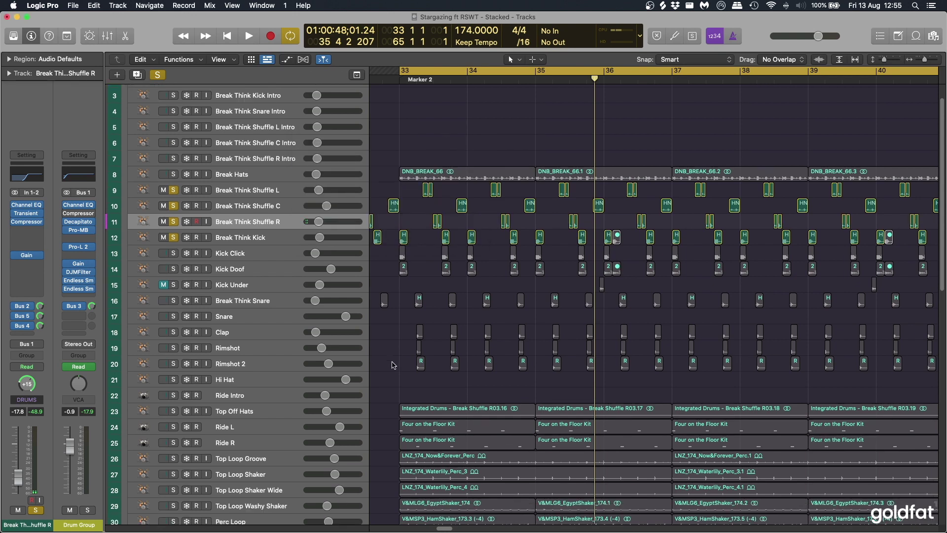
drag(173, 190, 174, 238)
click(174, 238)
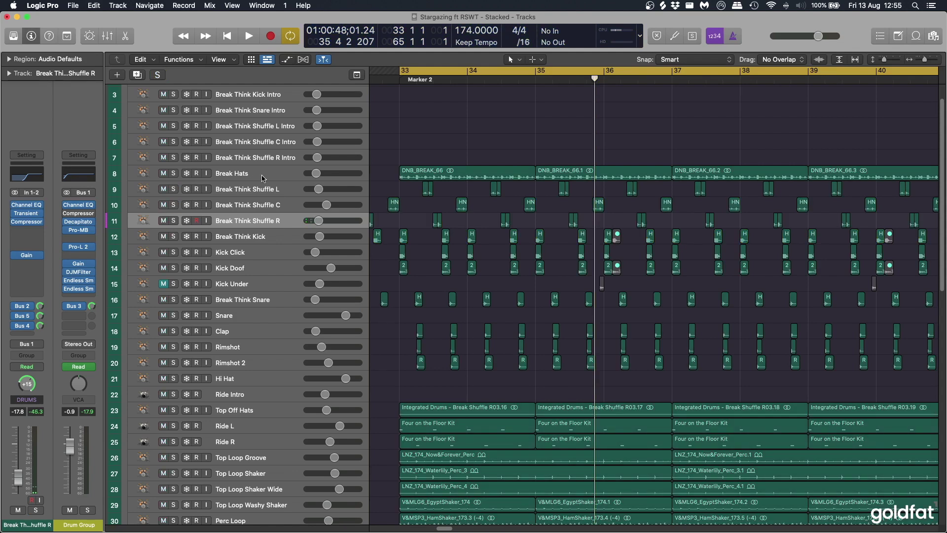
Review the Break Hats, Break Think Shuffle, Break Think Kick and Break Think Snare tracks and their insert chains
click(260, 173)
shift+click(276, 225)
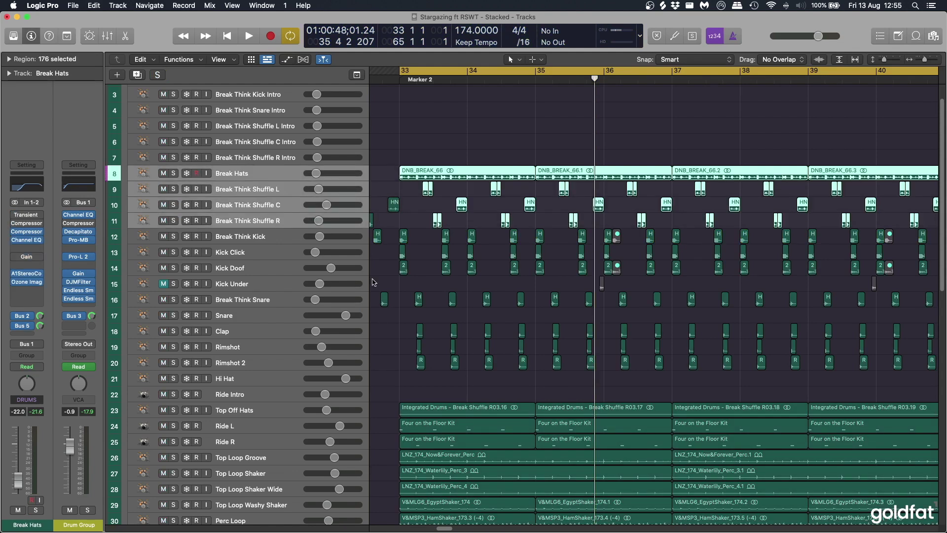
click(251, 238)
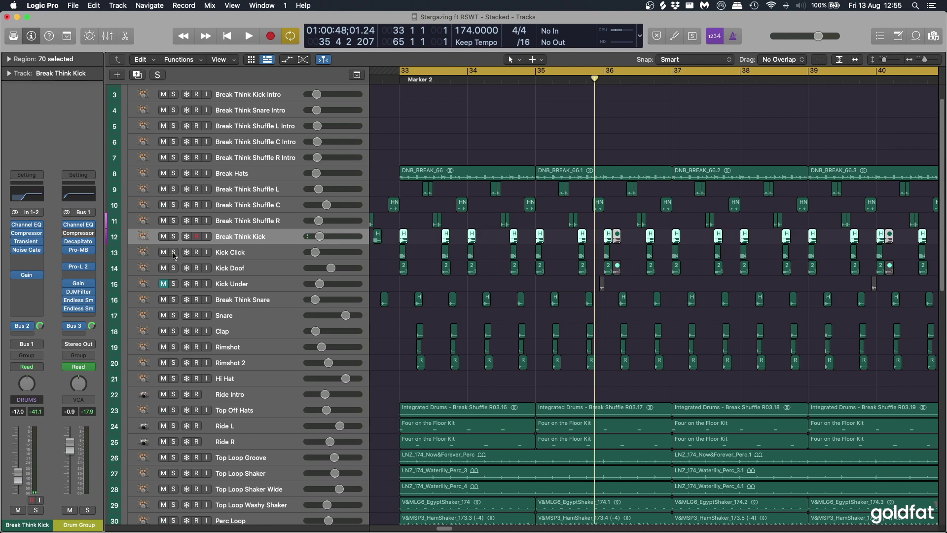
click(244, 300)
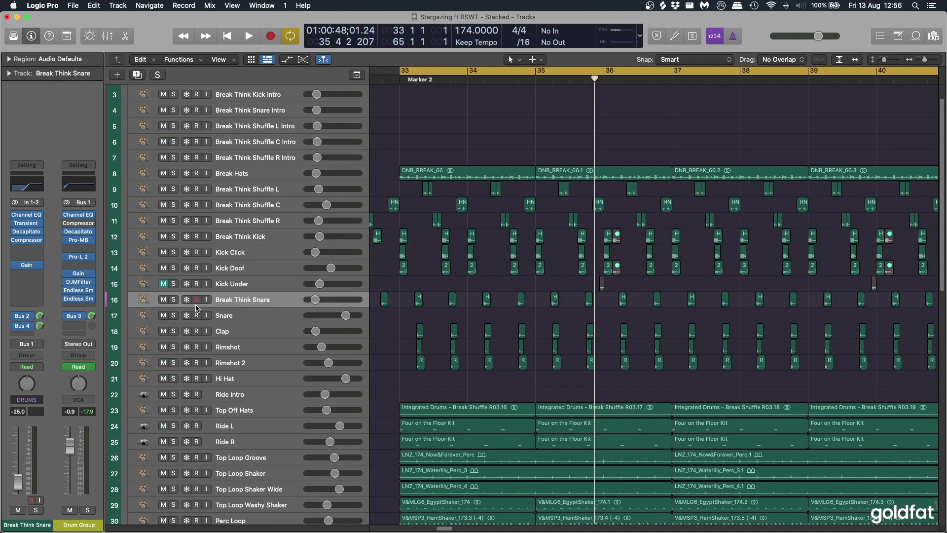
mouse_move(27, 235)
click(249, 189)
click(249, 205)
click(249, 220)
click(249, 238)
Open the Decapitator on the Break Think Snare track and solo the track
click(270, 301)
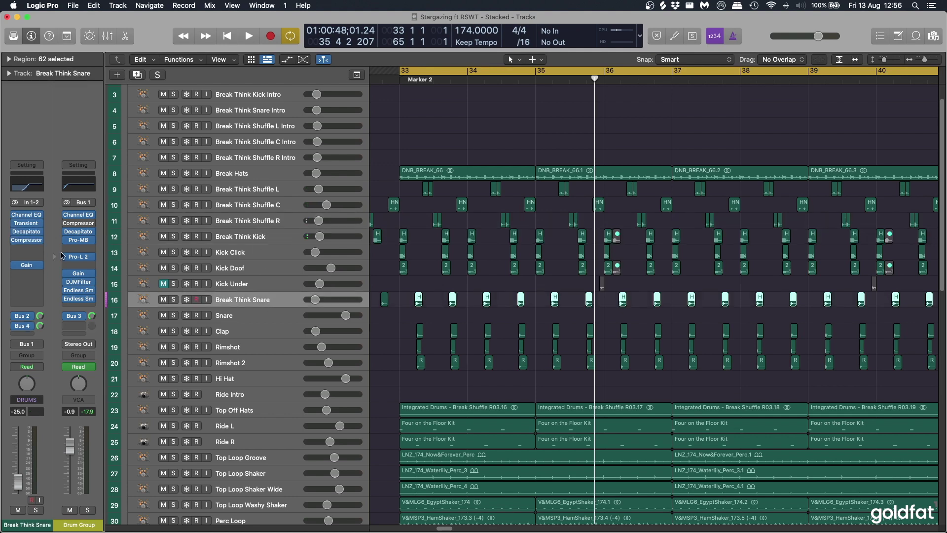
click(27, 231)
drag(600, 140, 597, 123)
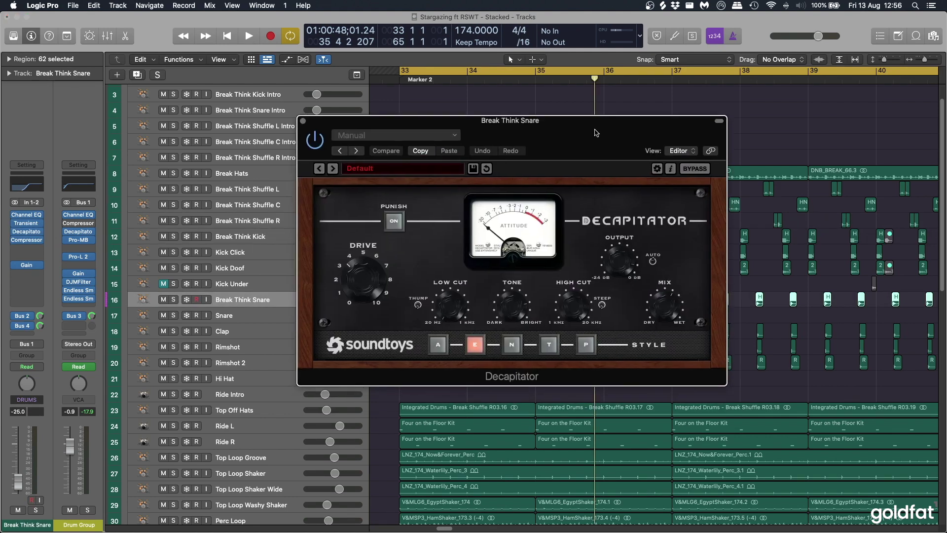
key(s)
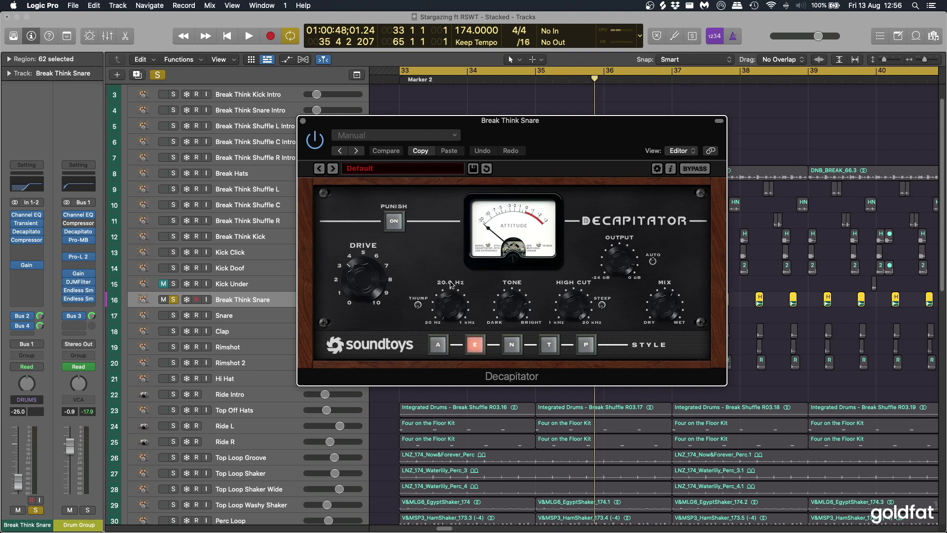
Play the soloed Break Think Snare, compare it with the Decapitator bypassed and re-enabled, and end the comparison
key(space)
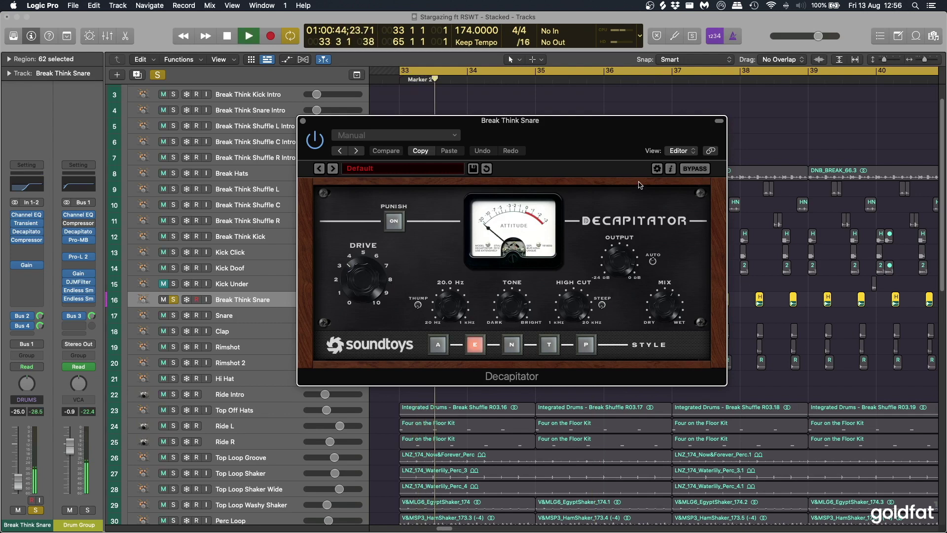
click(695, 169)
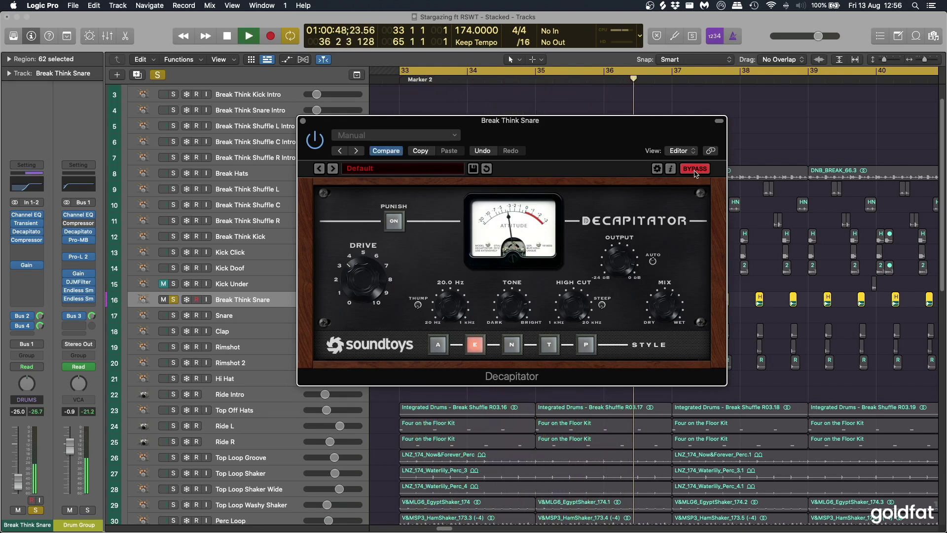
click(694, 172)
click(695, 172)
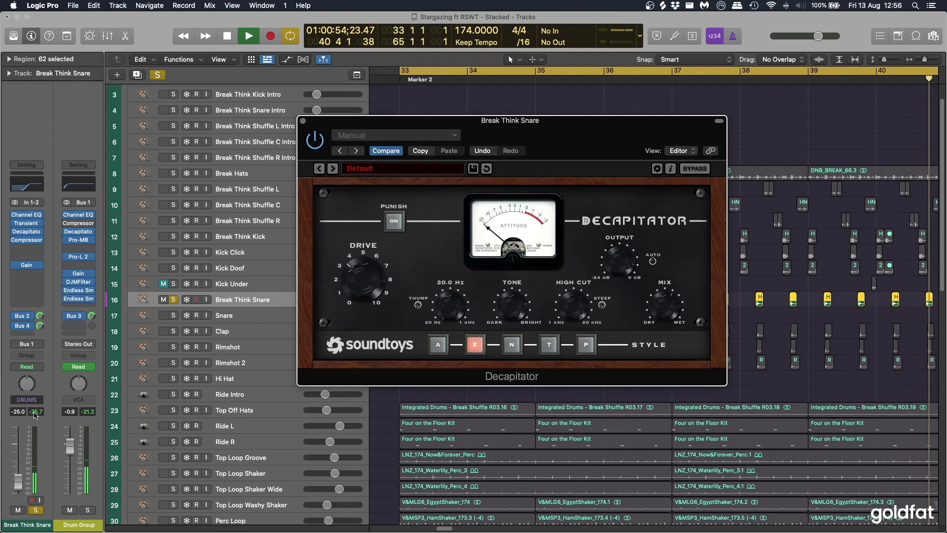
click(56, 282)
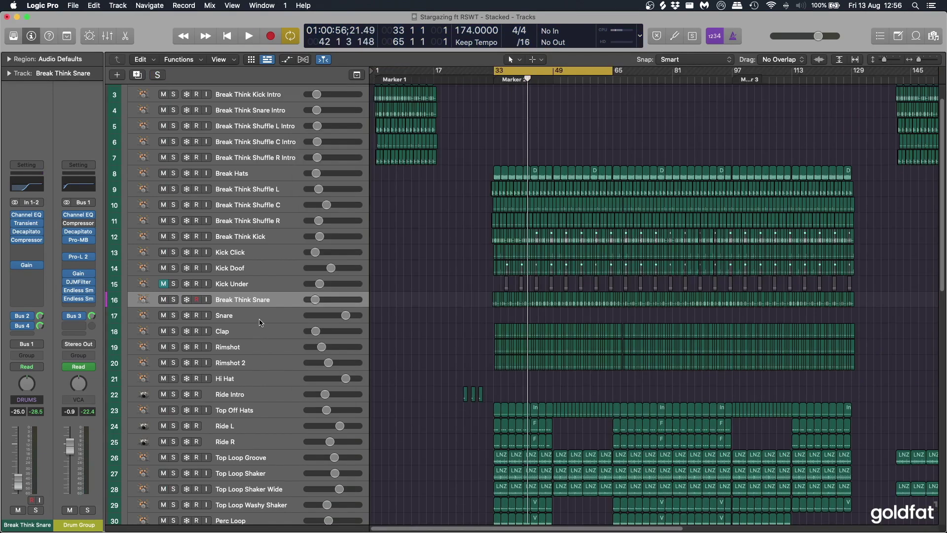
Delete the empty Snare and Hi Hat tracks
click(266, 315)
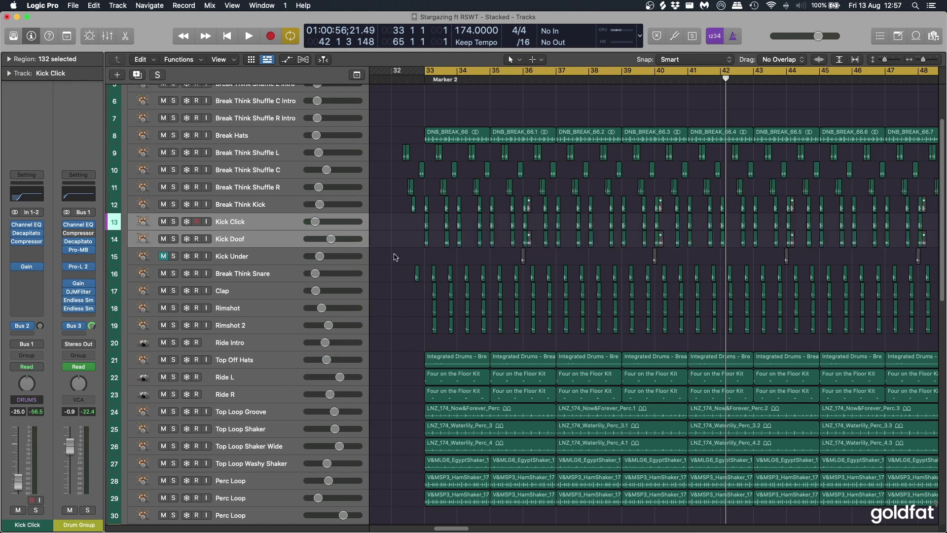
Solo the Kick Click and Kick Doof tracks together and play them
click(227, 229)
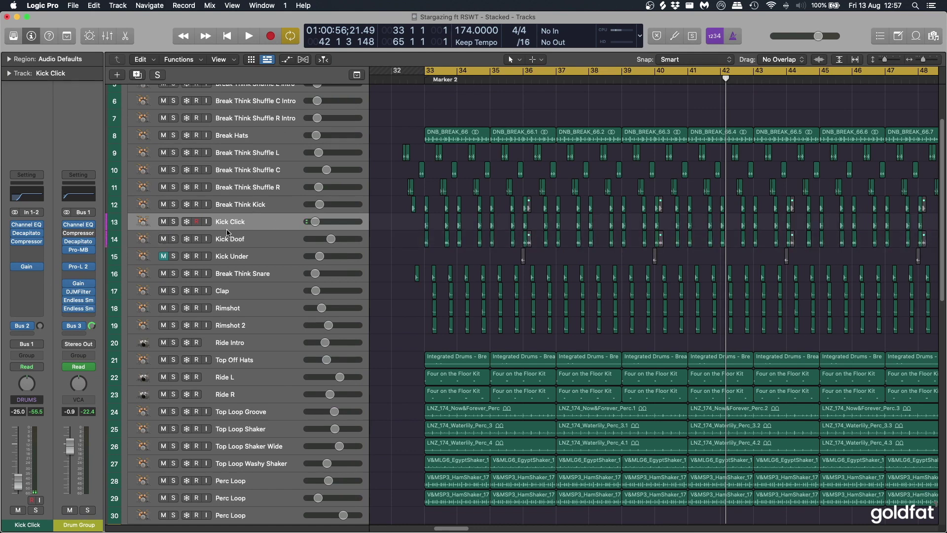
shift+click(271, 242)
key(s)
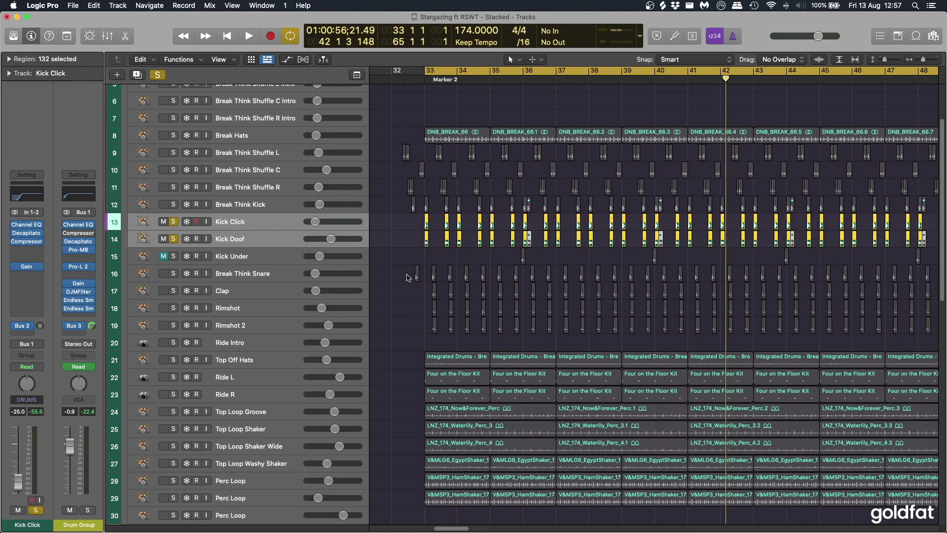
key(space)
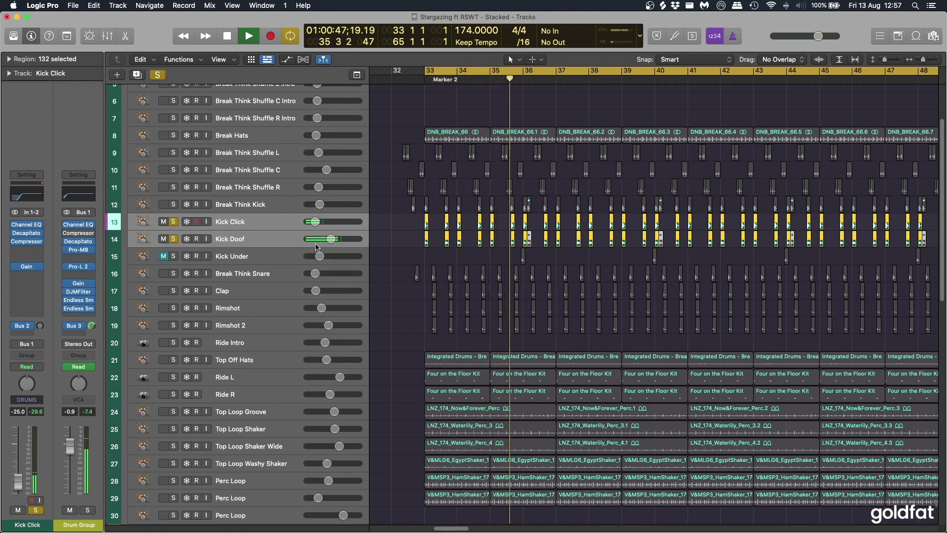
Reduce the solo to the Kick Click track alone and play it
click(174, 223)
key(space)
click(173, 239)
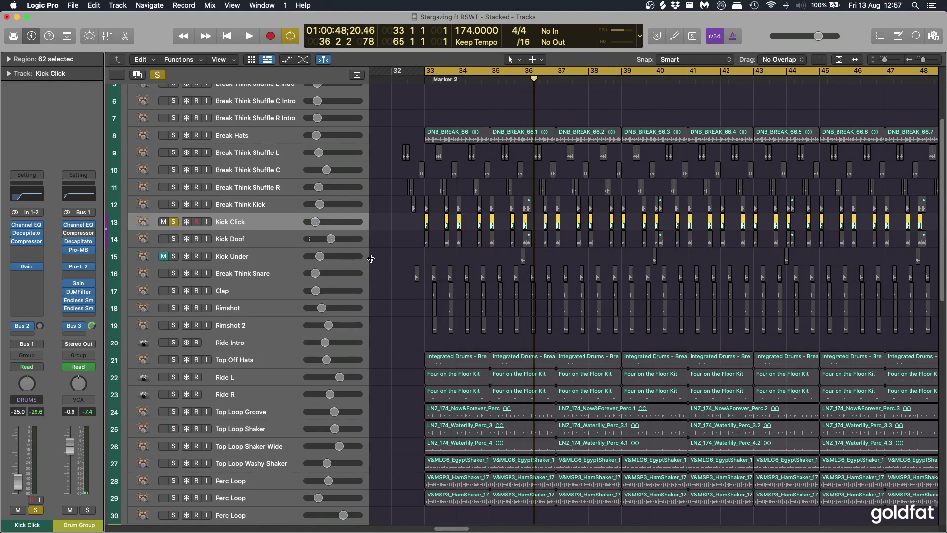
key(space)
Switch the solo from Kick Click to Kick Doof and play it alone
click(173, 222)
click(173, 239)
key(space)
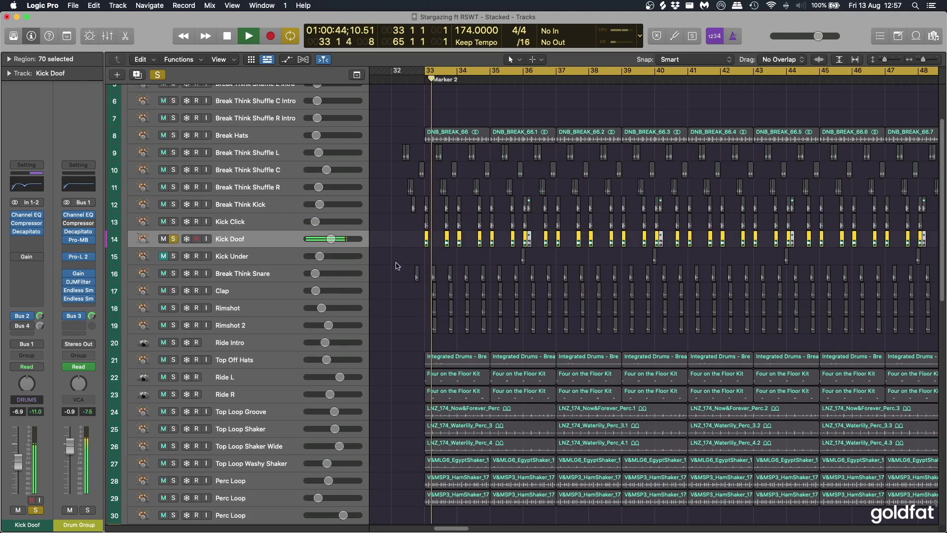
Add Kick Click back to the solo, play it together with Kick Doof, and clear the region selection
key(space)
click(173, 221)
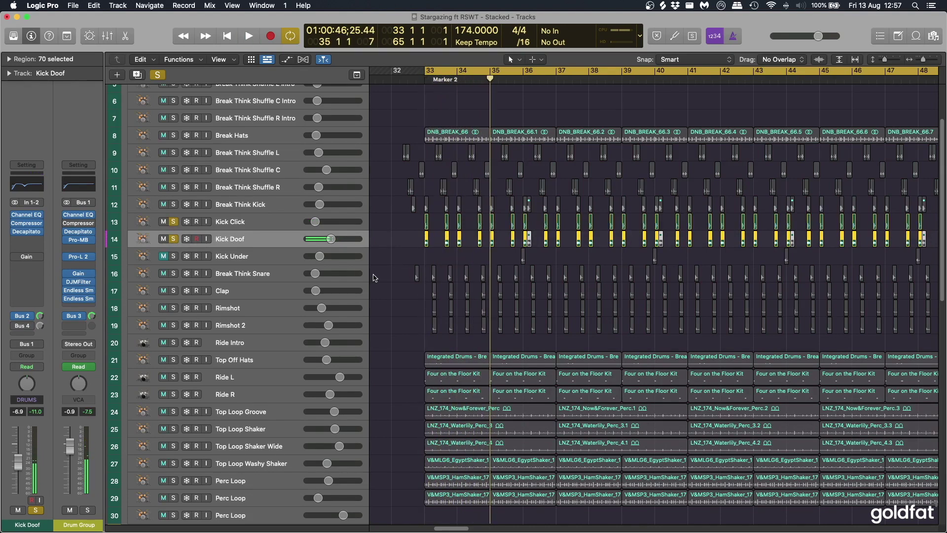
key(space)
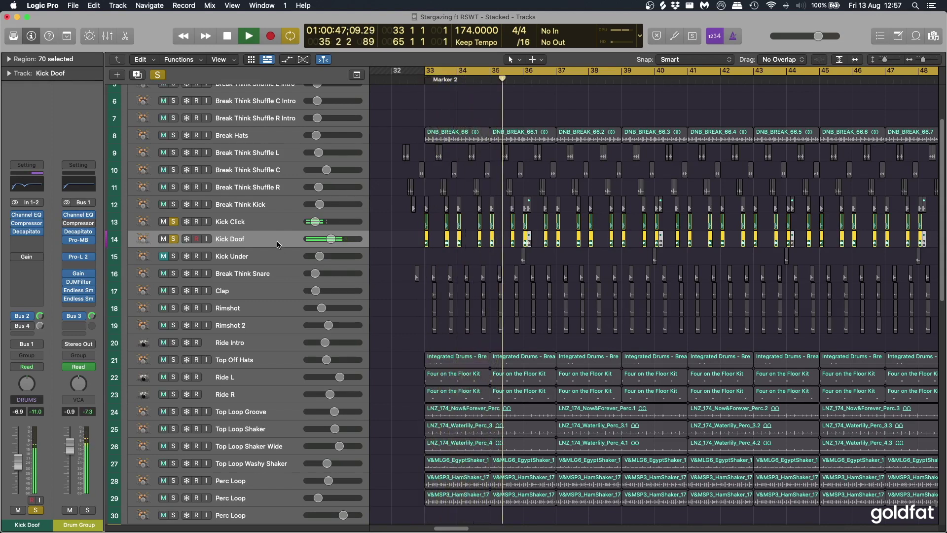
key(space)
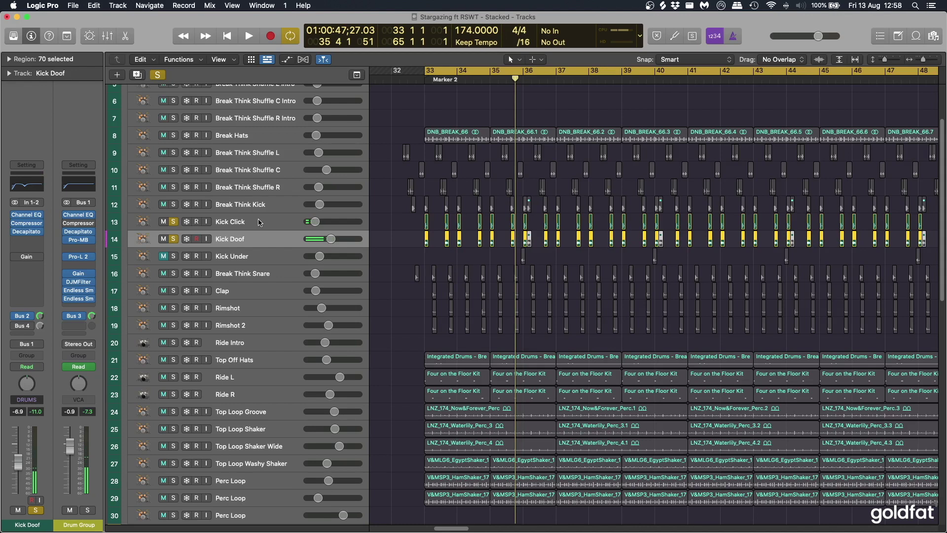
click(399, 255)
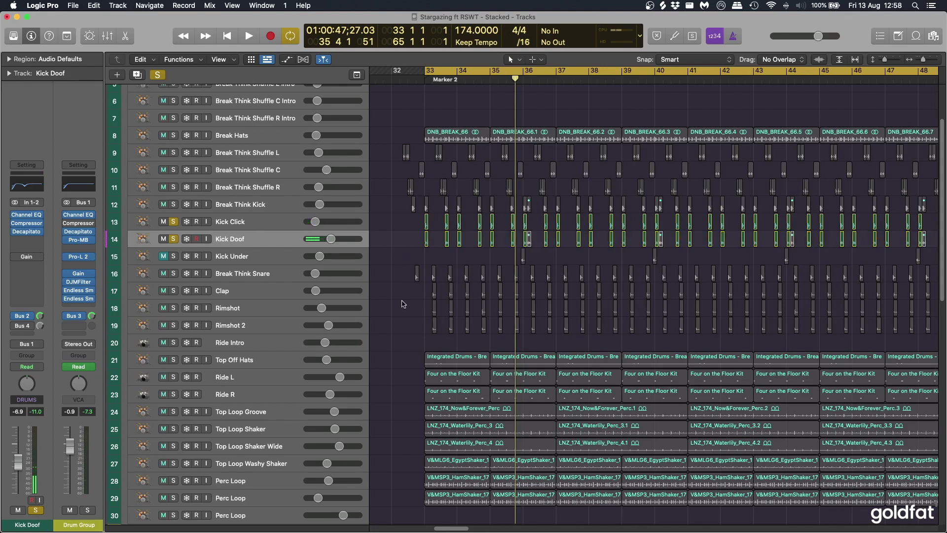
Examine the Channel EQ on the Kick Click track, with its low cut curve, and close it
key(Up)
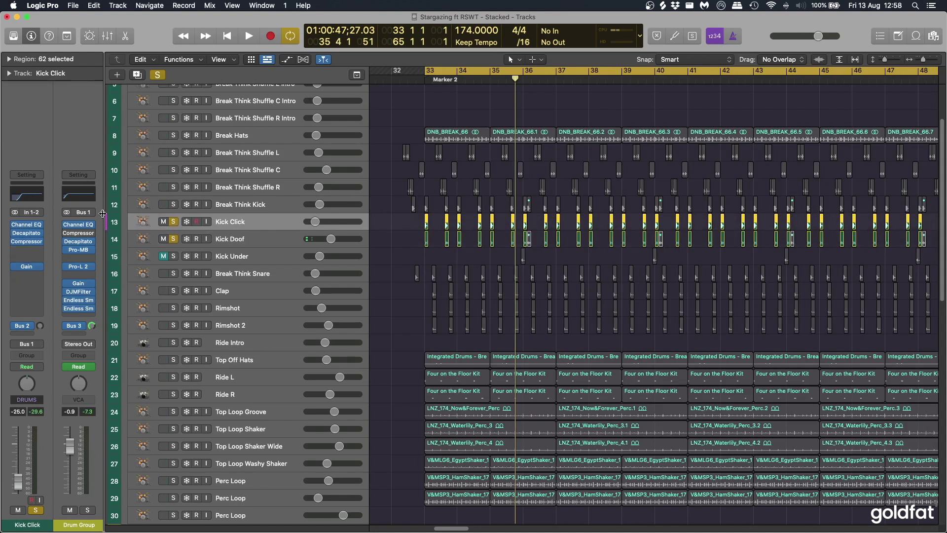
click(28, 225)
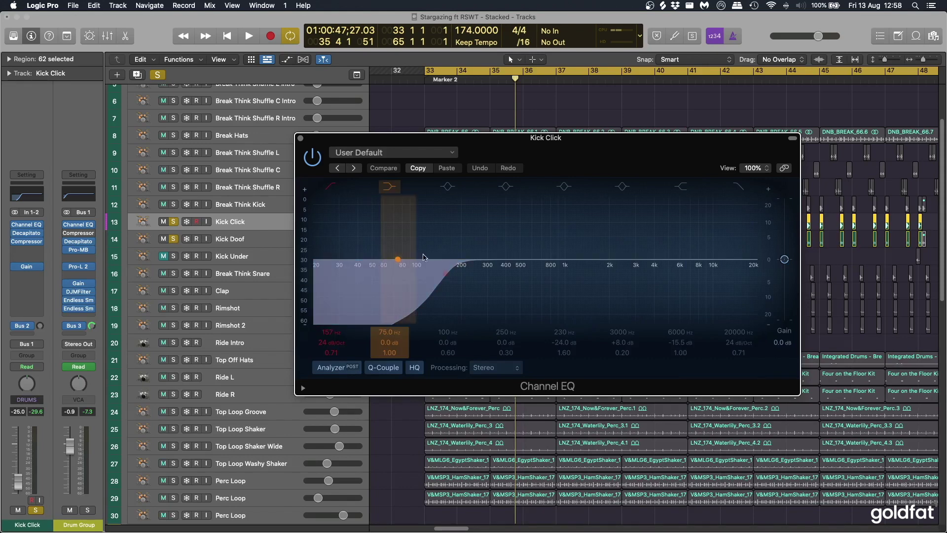
drag(426, 141, 404, 209)
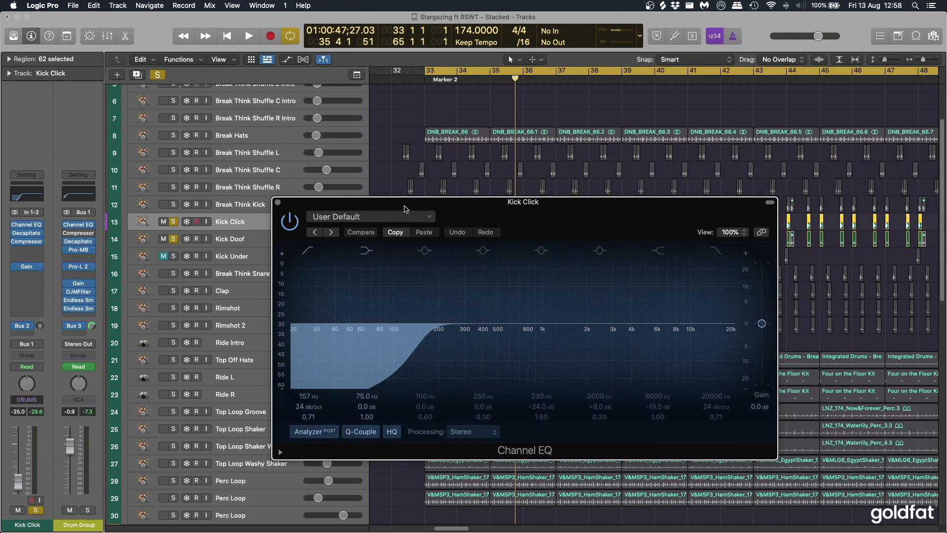
drag(405, 209, 413, 240)
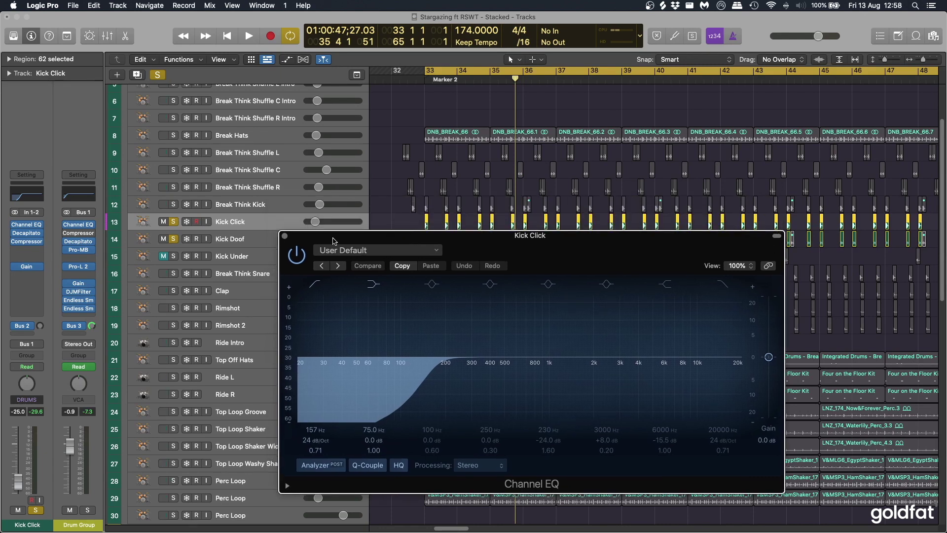
drag(333, 241, 352, 217)
click(303, 213)
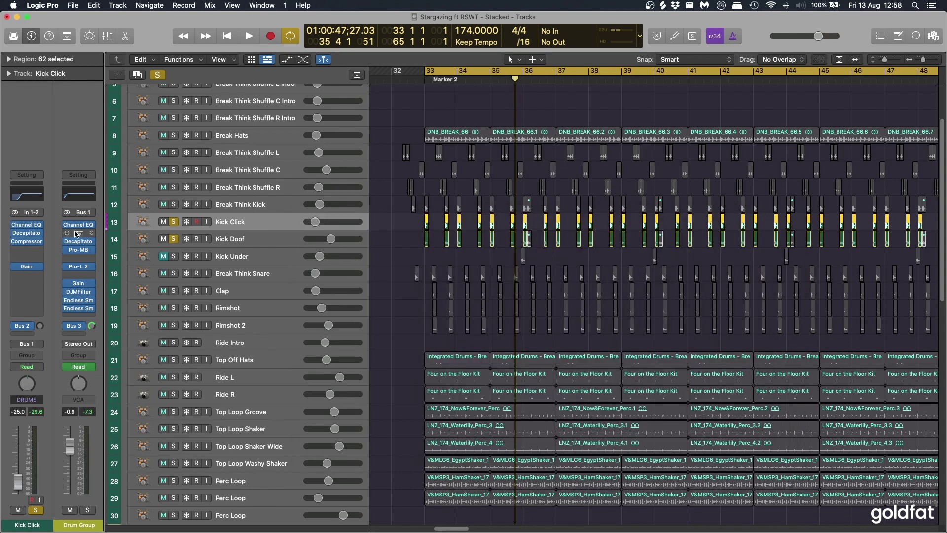
Examine the Decapitator saturation settings on the Kick Click track and close the plug-in
click(26, 233)
drag(533, 142, 518, 151)
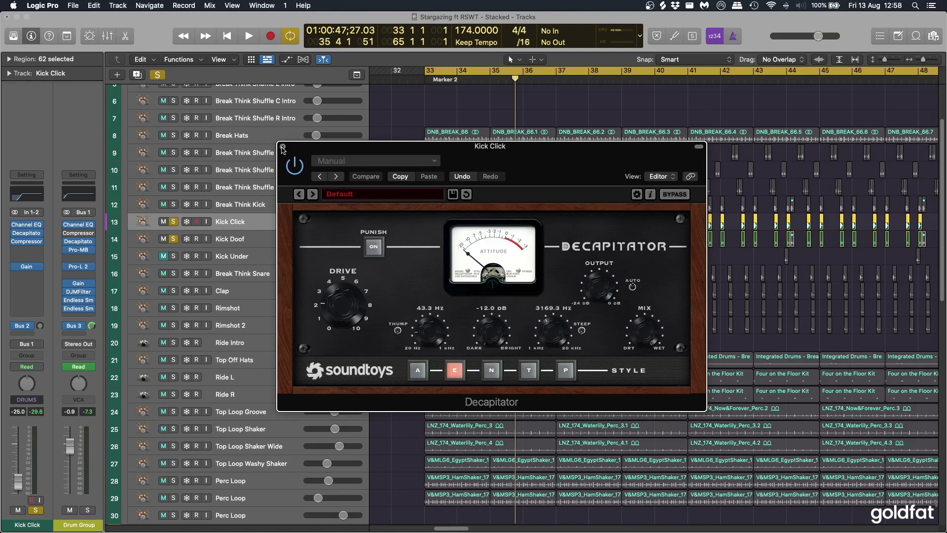
click(283, 146)
Examine the Compressor on Kick Click, try its output Distortion at Hard, and close the plug-in
click(27, 242)
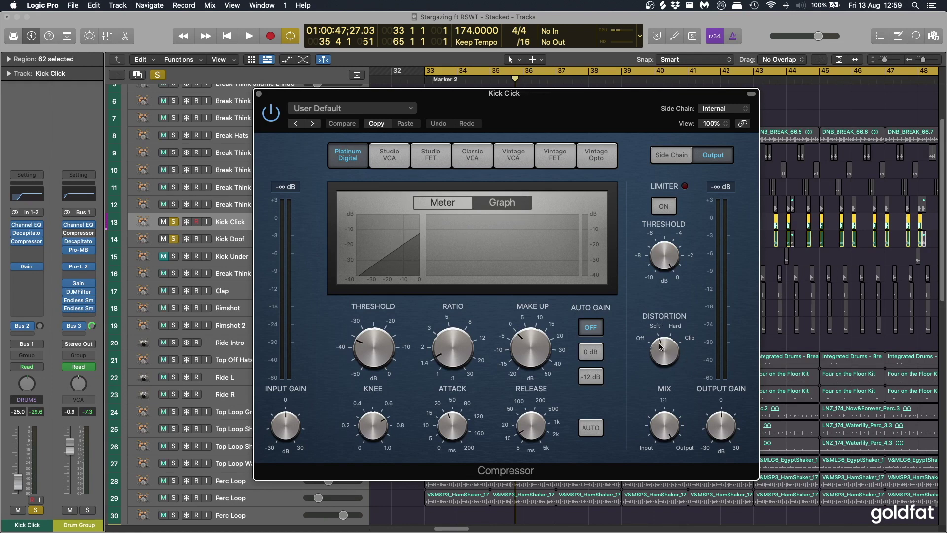
click(652, 327)
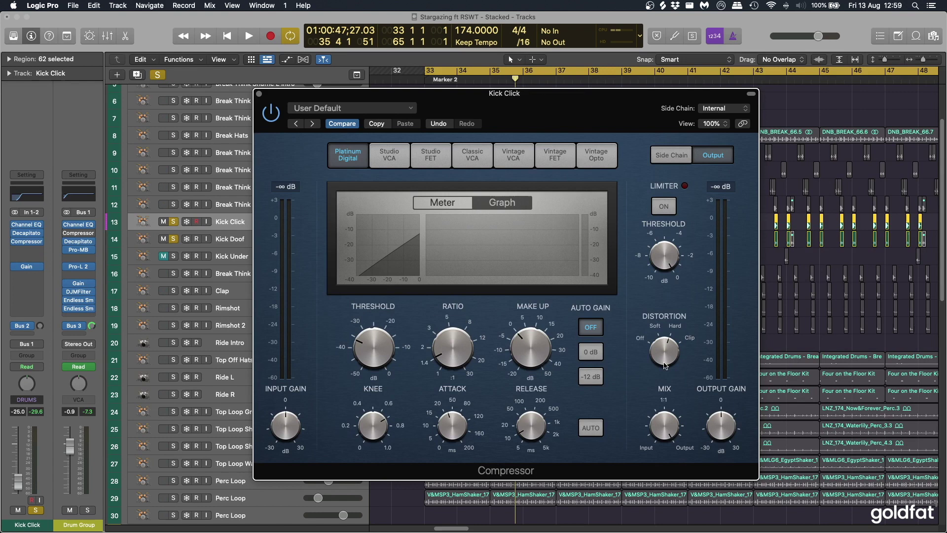
drag(665, 349, 656, 362)
click(260, 94)
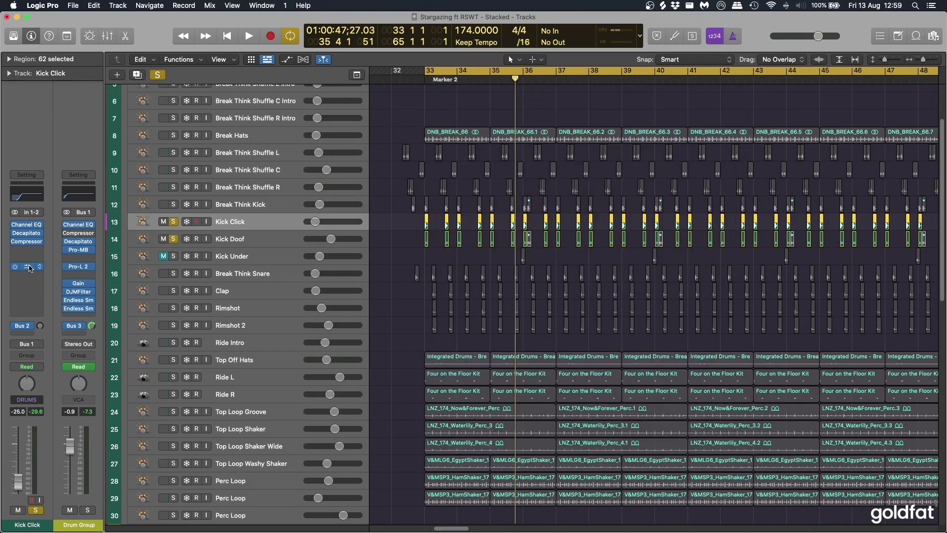
Examine the Gain plug-in on the Kick Click track, including its mono setting, and close it
click(29, 267)
drag(404, 140, 484, 162)
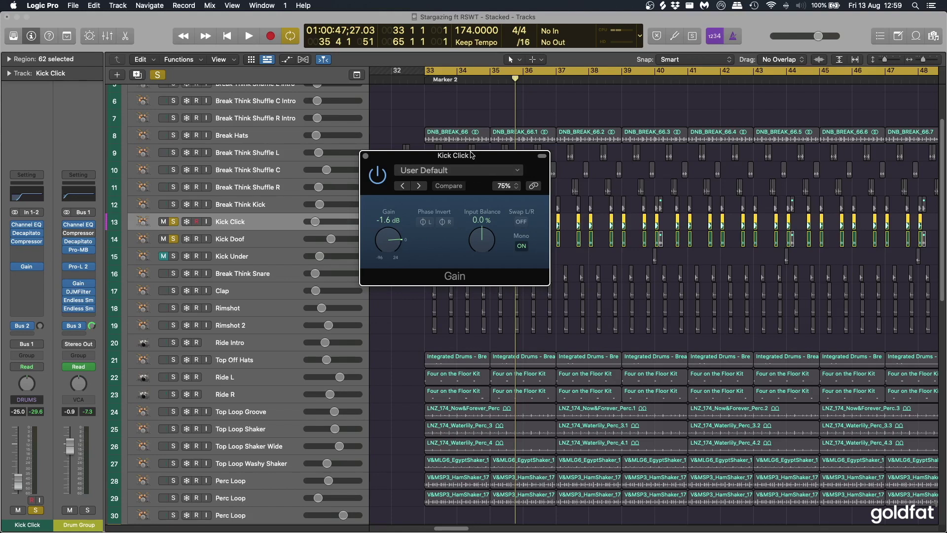
drag(473, 156, 485, 163)
click(377, 163)
Play Kick Doof alone with its Channel EQ open and lower the 378 Hz band to -5.9 dB
click(276, 239)
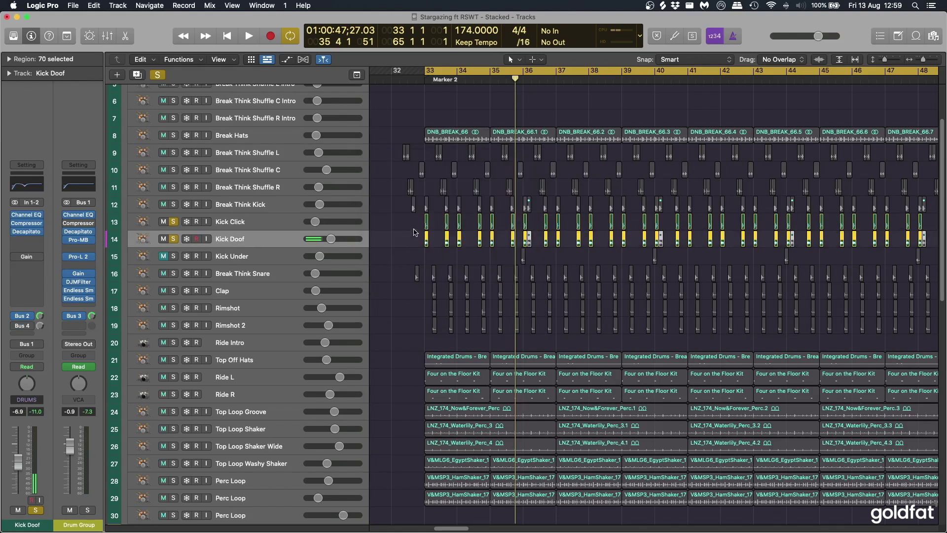
click(27, 215)
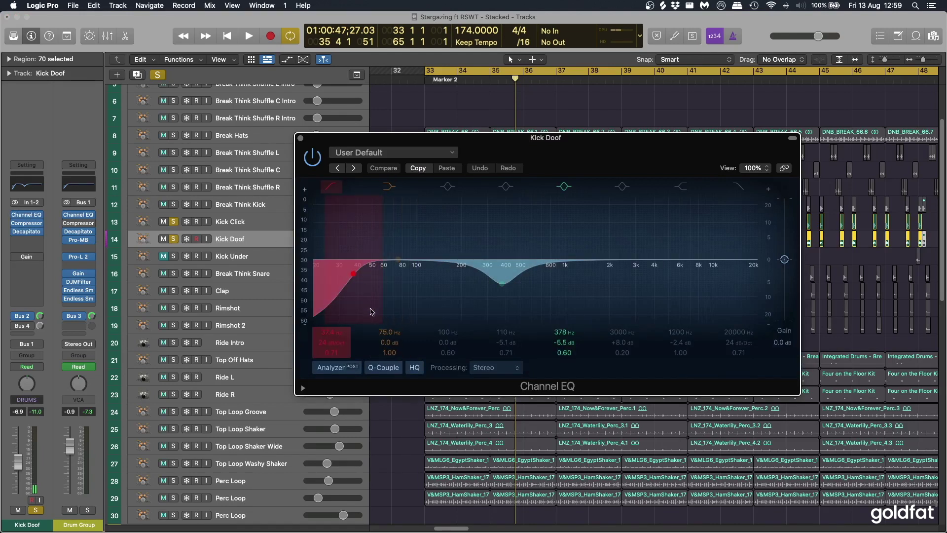
drag(562, 155, 571, 150)
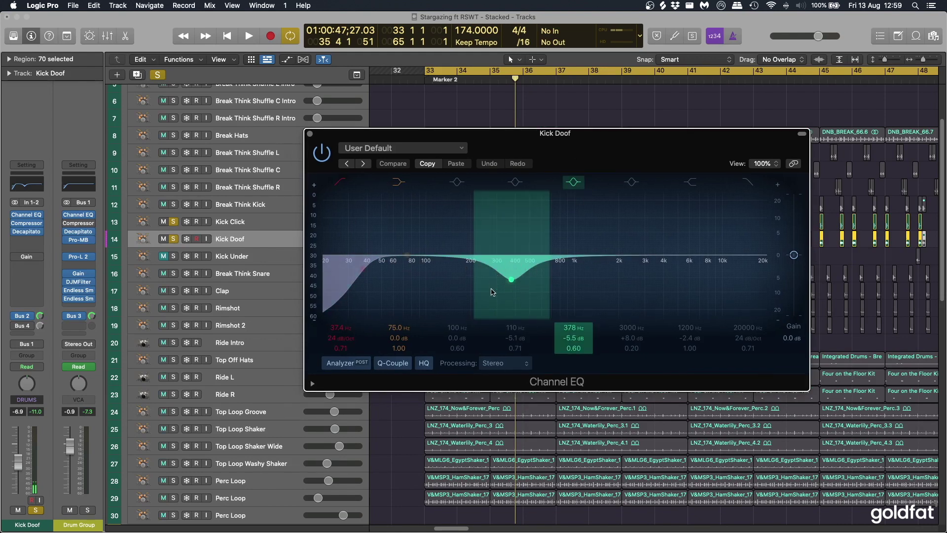
key(space)
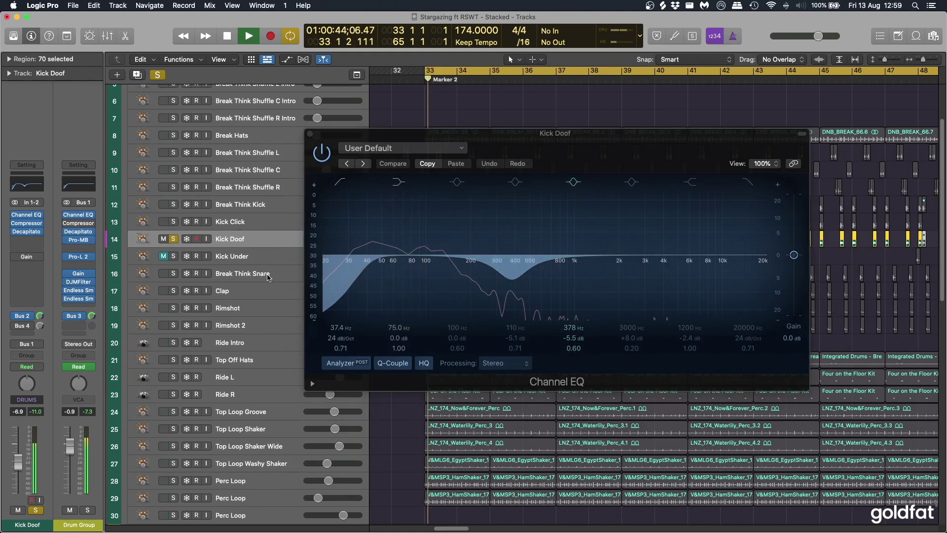
mouse_move(523, 287)
mouse_down()
mouse_move(513, 248)
mouse_move(512, 281)
mouse_up()
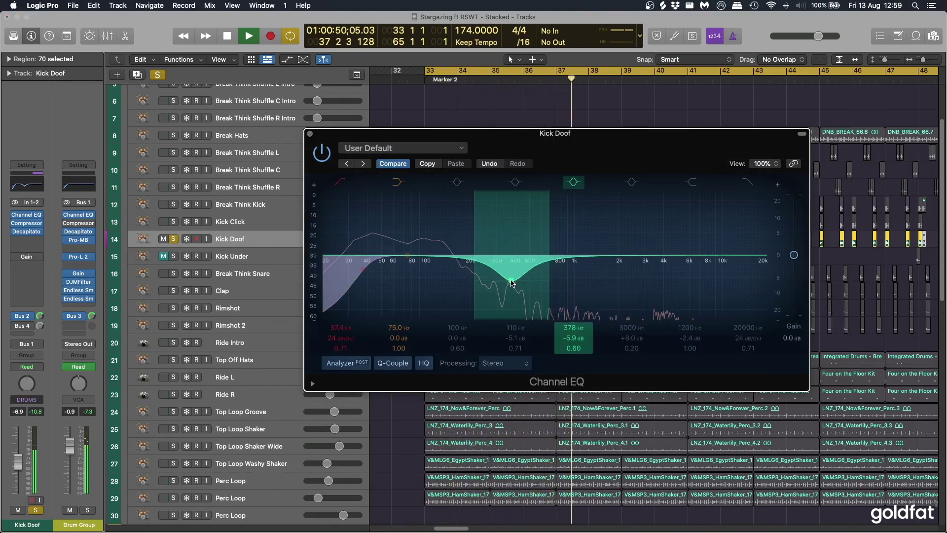
key(space)
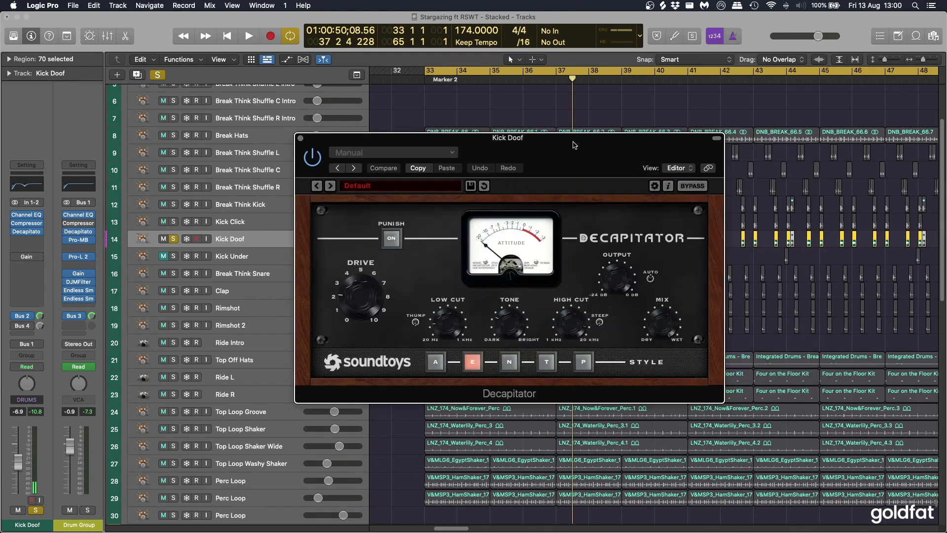
Compare the Kick Doof track's sound with its Decapitator bypassed and active during solo playback
drag(574, 144, 570, 156)
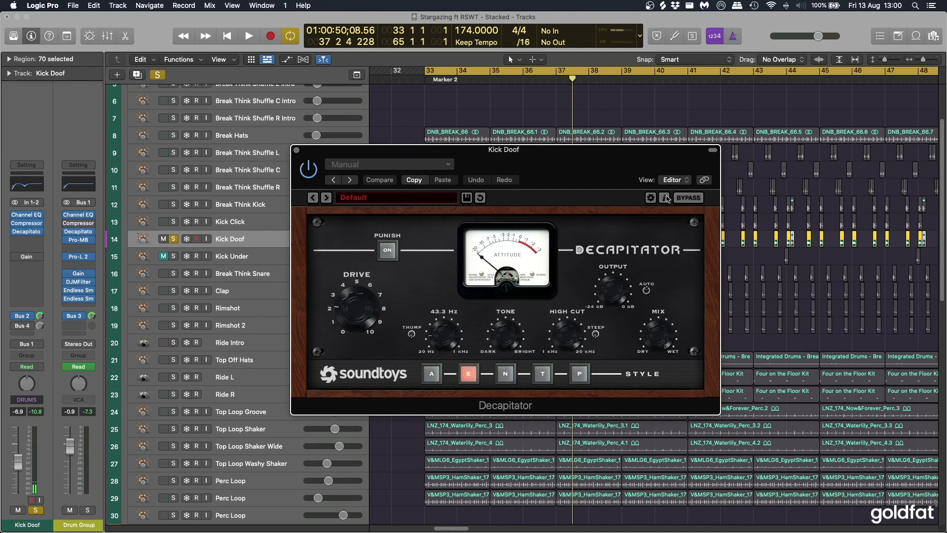
click(689, 198)
key(space)
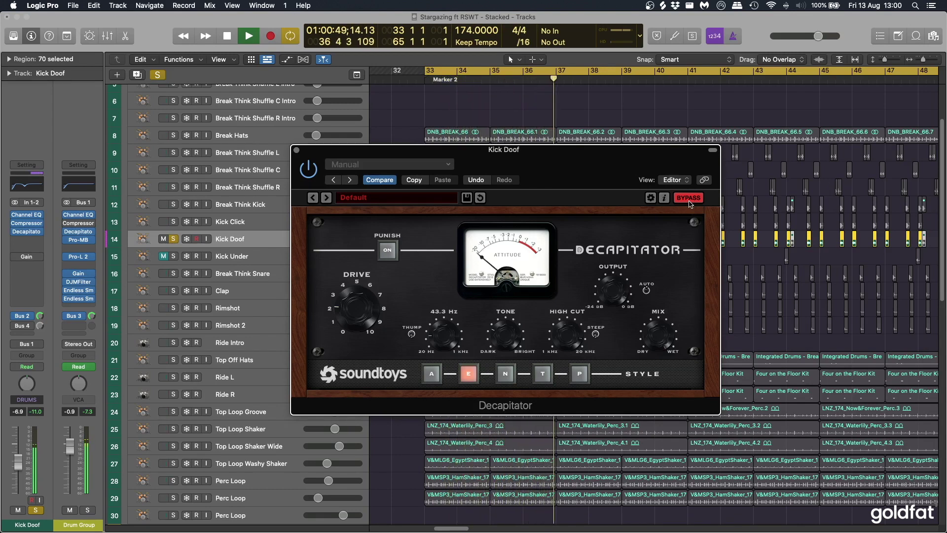
key(space)
click(690, 203)
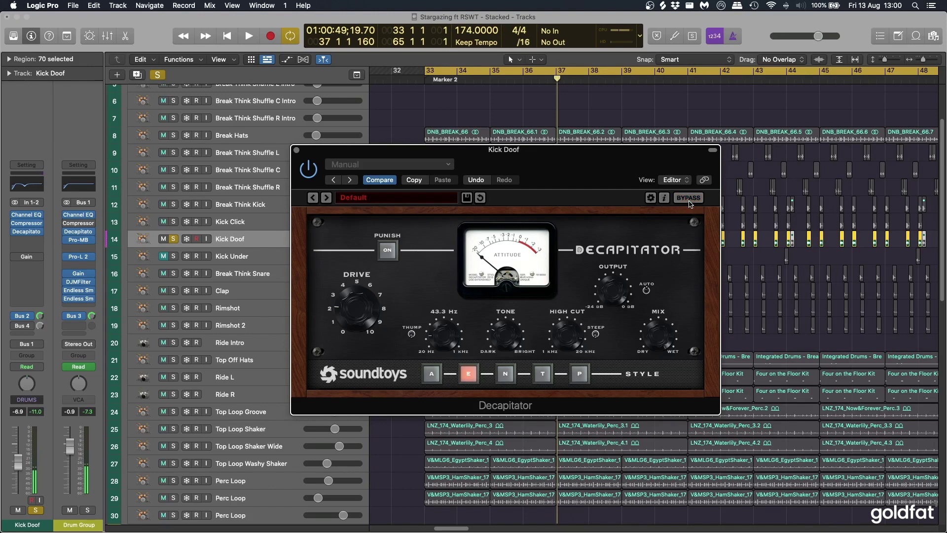
key(space)
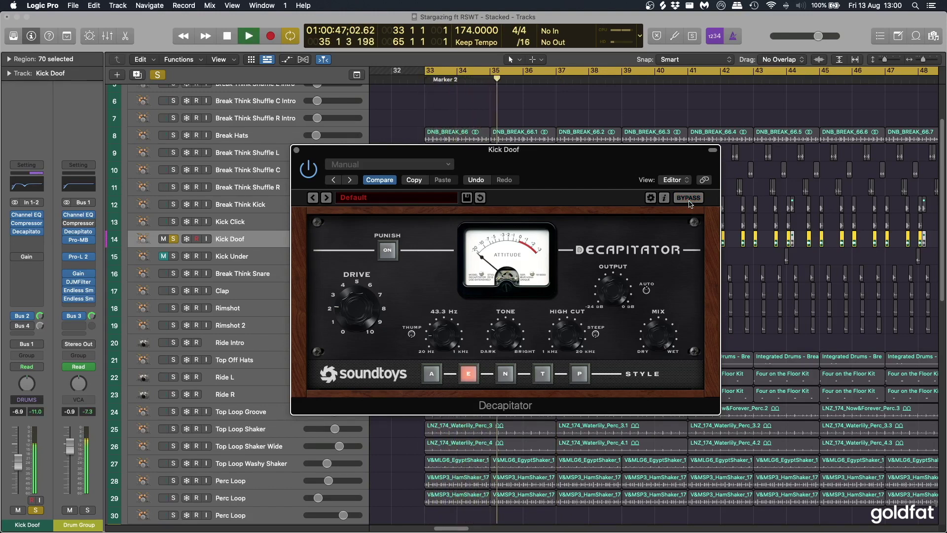
key(space)
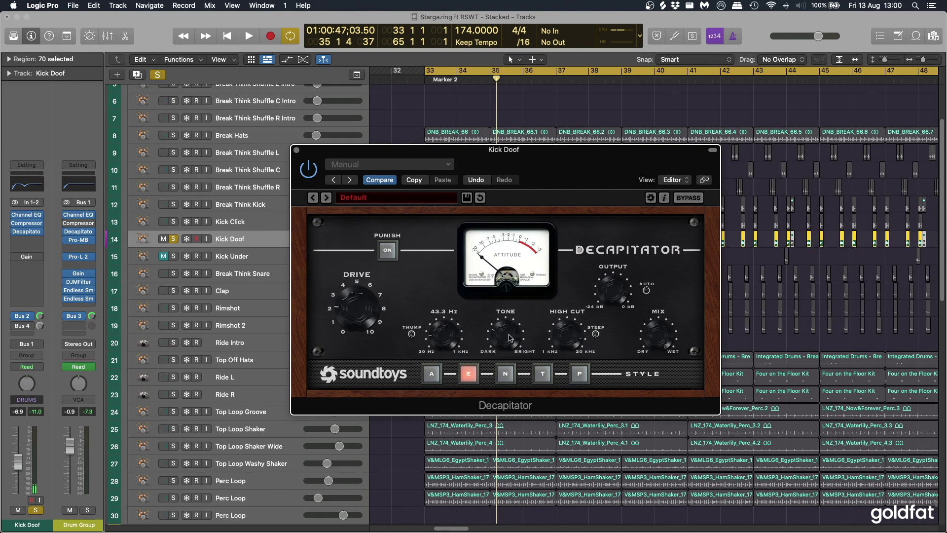
Examine the low cut, tone and high cut settings of Kick Doof's Decapitator and close the plug-in
mouse_move(508, 315)
drag(552, 167, 589, 160)
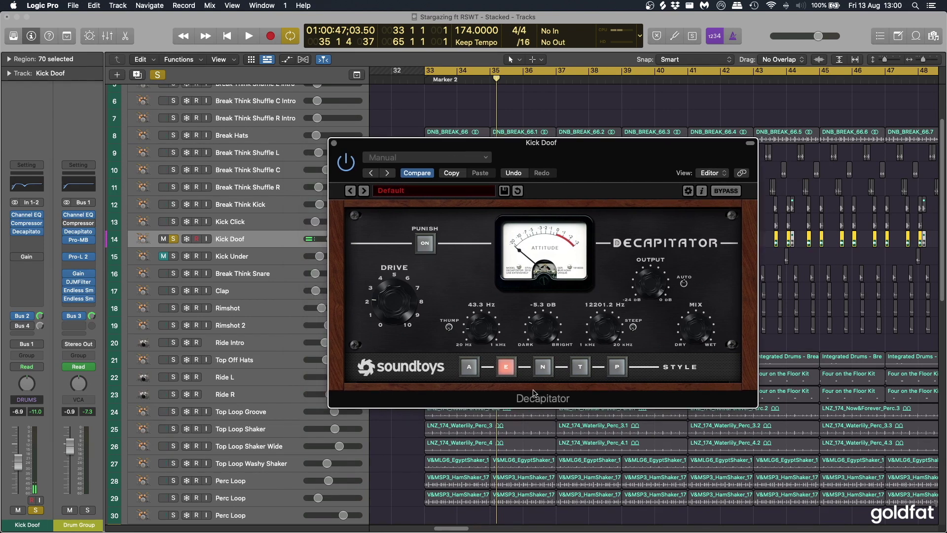
drag(524, 150, 640, 181)
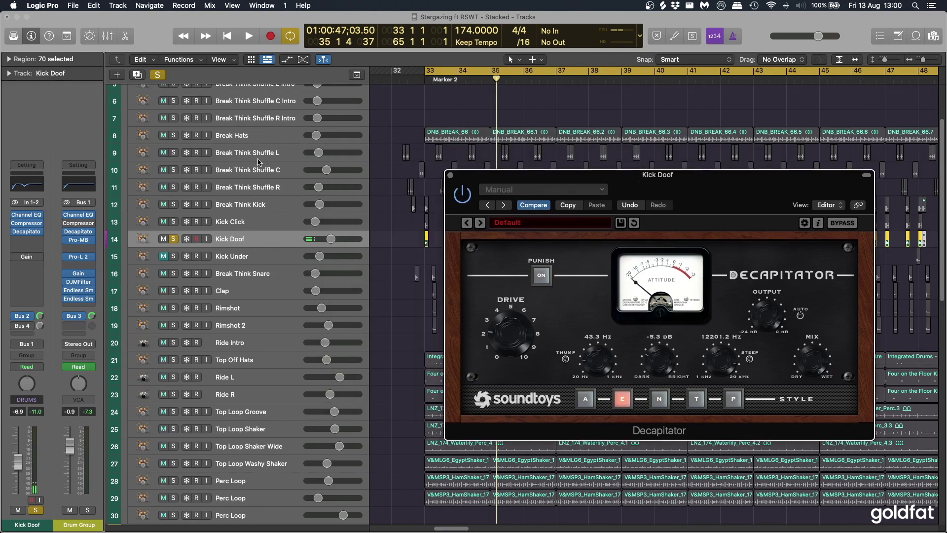
drag(714, 190, 703, 172)
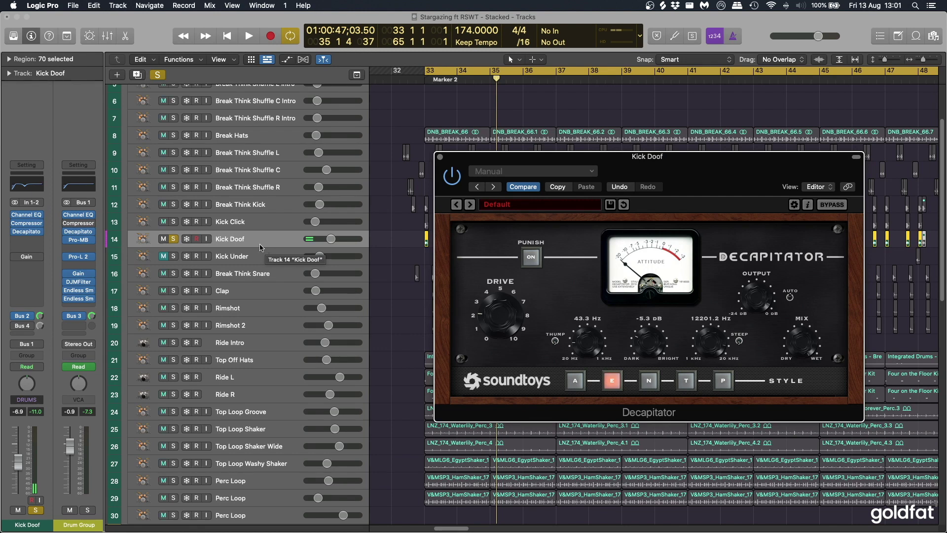
drag(457, 164, 359, 167)
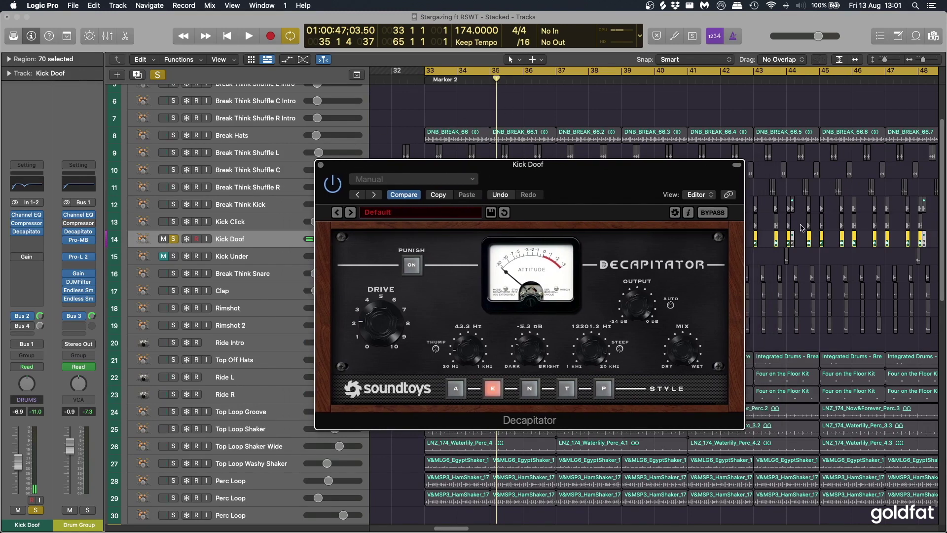
key(super+w)
Clear the kick solo and solo the Break Think Snare, Clap, Rimshot and Rimshot 2 tracks
scroll(404, 345, down, 1)
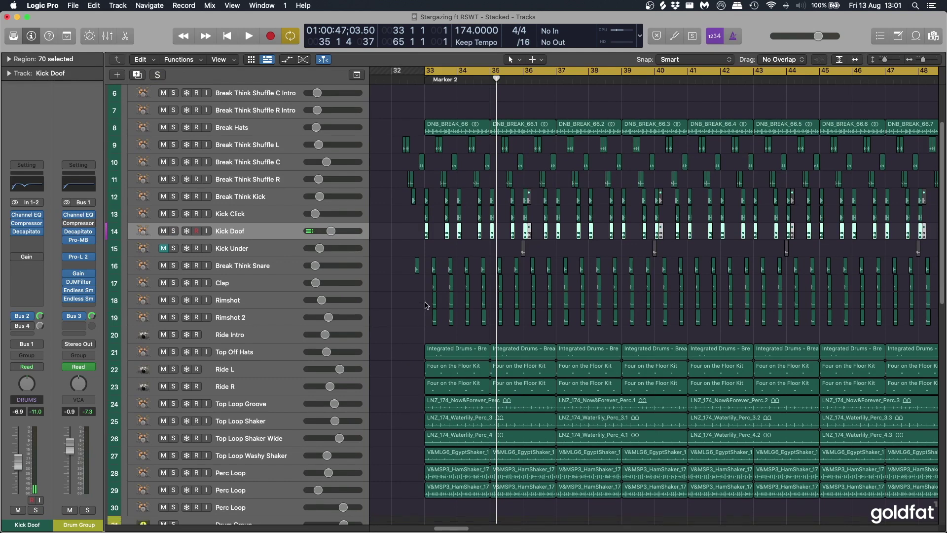
scroll(417, 298, down, 4)
click(239, 231)
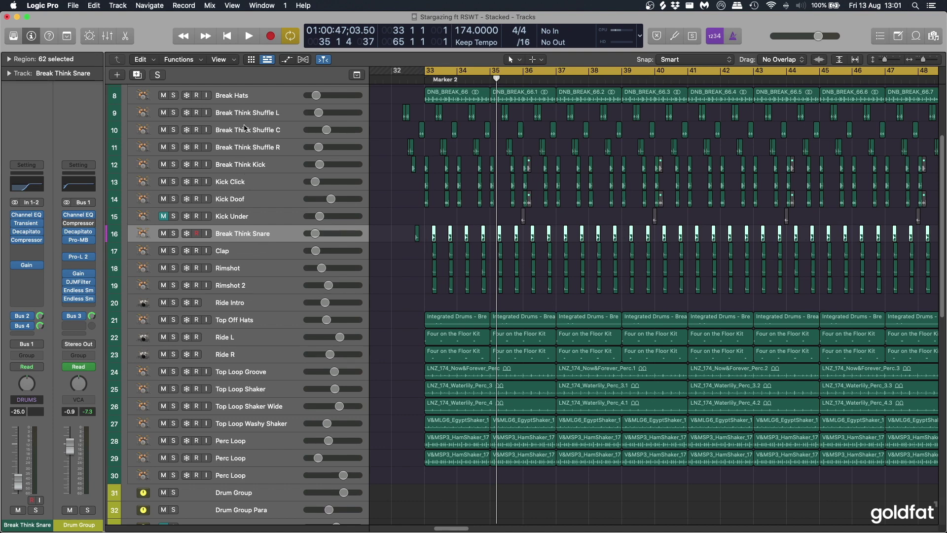
click(394, 273)
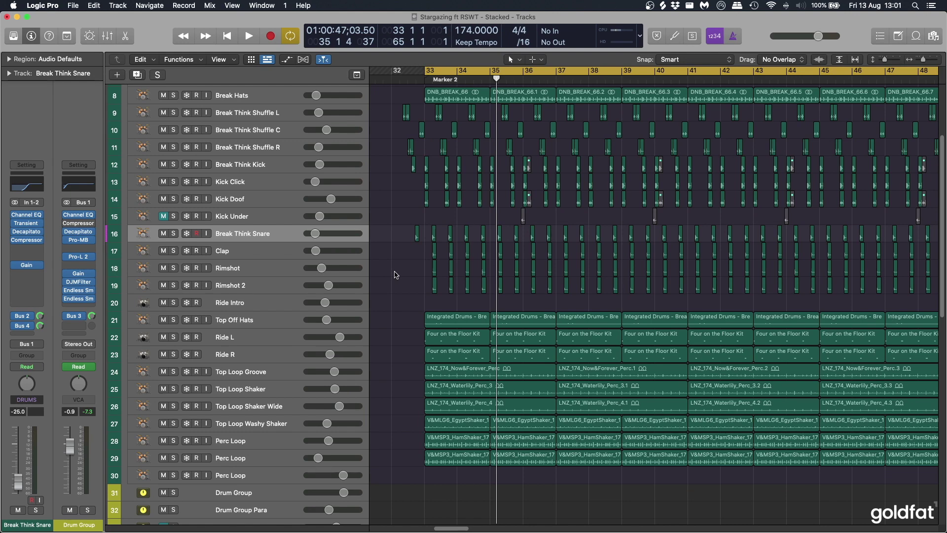
drag(173, 235, 175, 288)
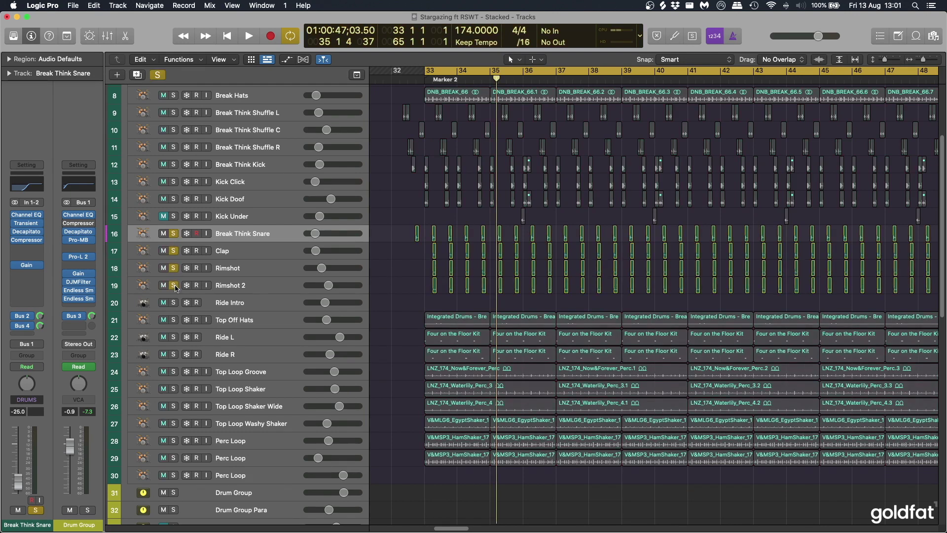
Reduce the solo to the Break Think Snare track alone and play it
click(256, 253)
click(240, 234)
drag(173, 251, 174, 288)
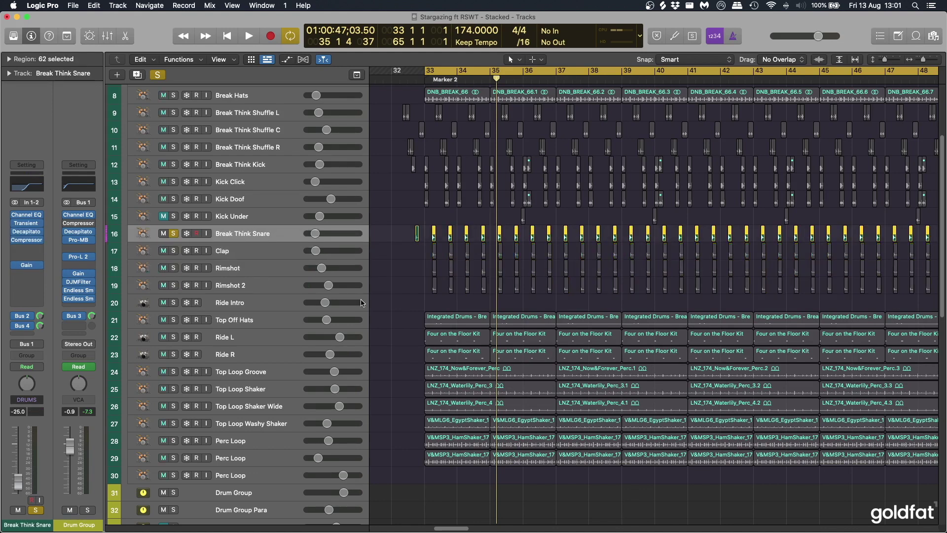
key(space)
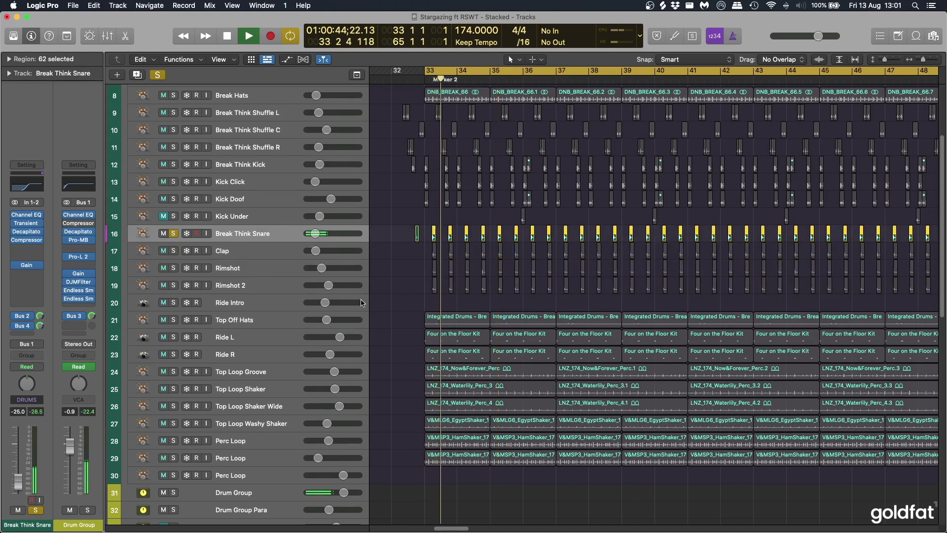
Switch the solo from Break Think Snare to the Clap track alone and play it briefly
key(space)
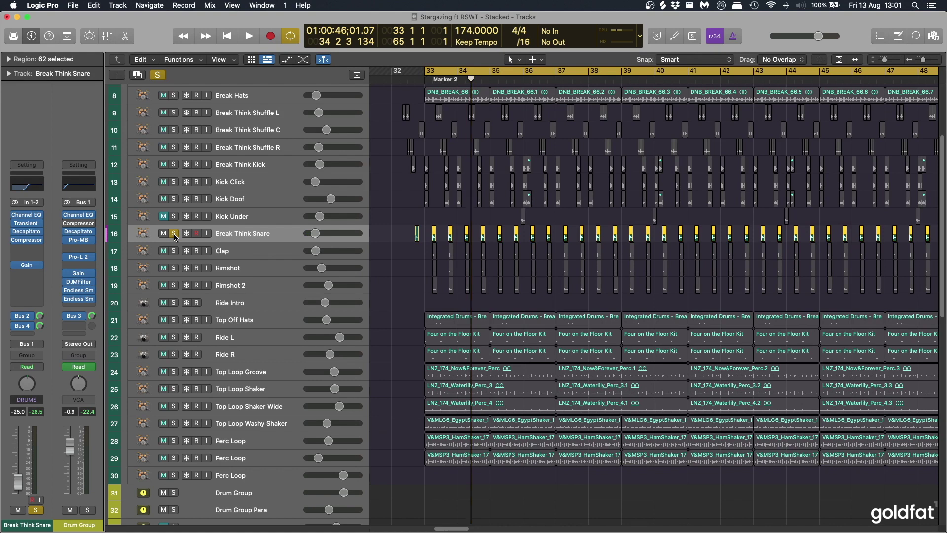
click(173, 251)
key(space)
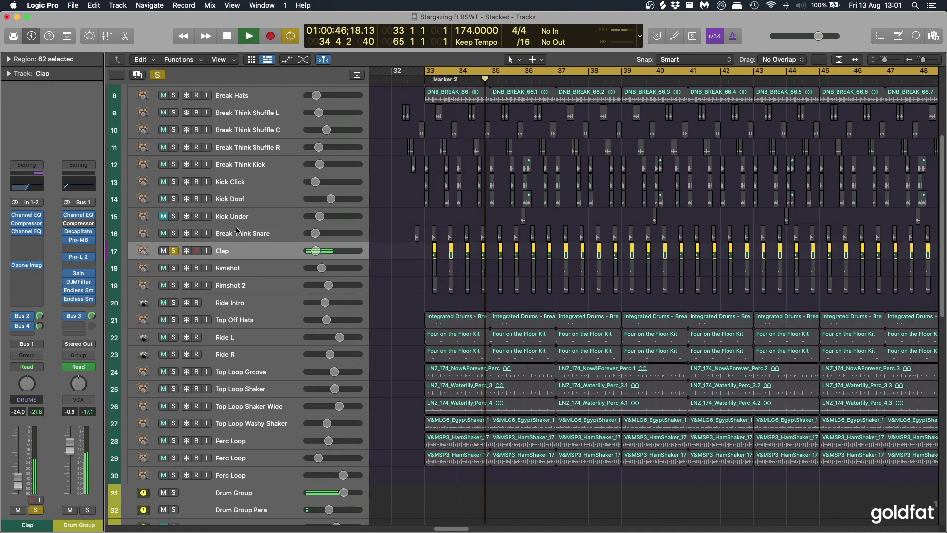
key(space)
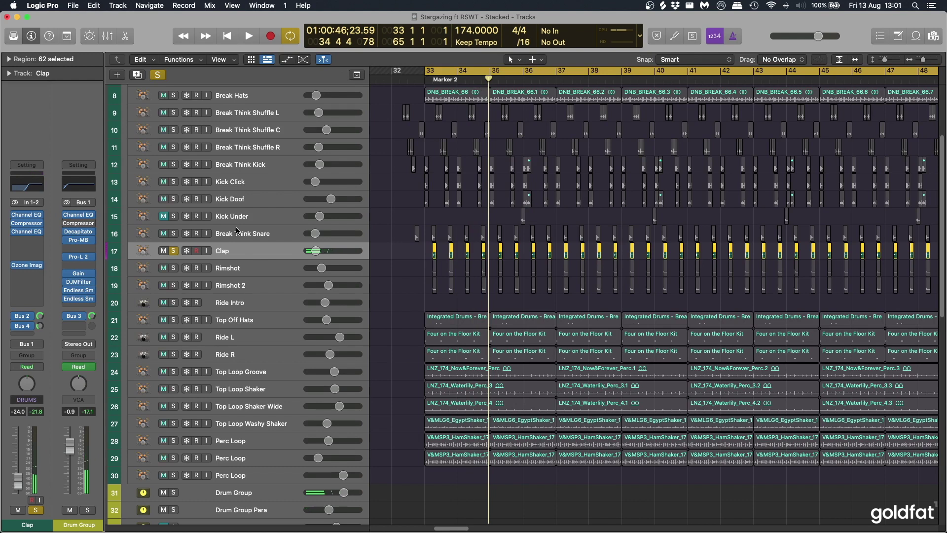
Audition the Rimshot and Rimshot 2 tracks one at a time in solo
click(174, 267)
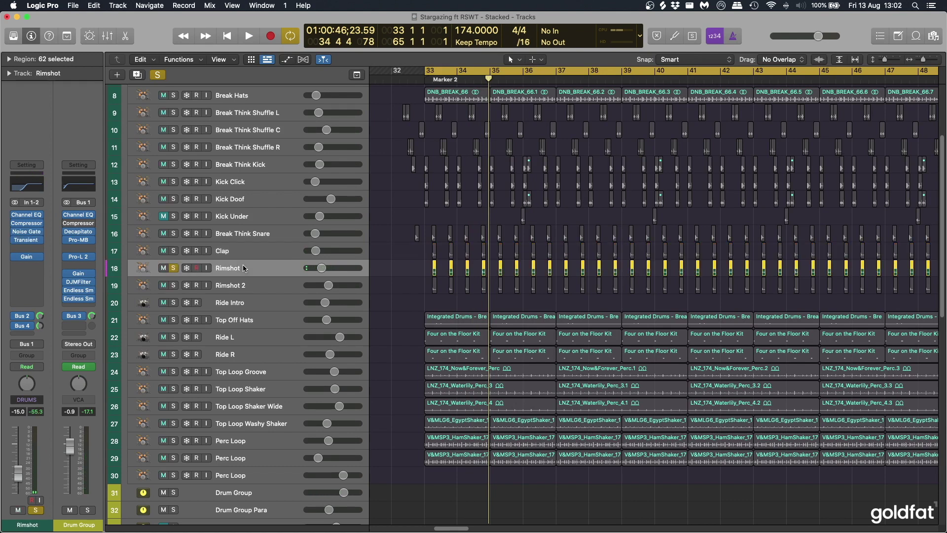
key(space)
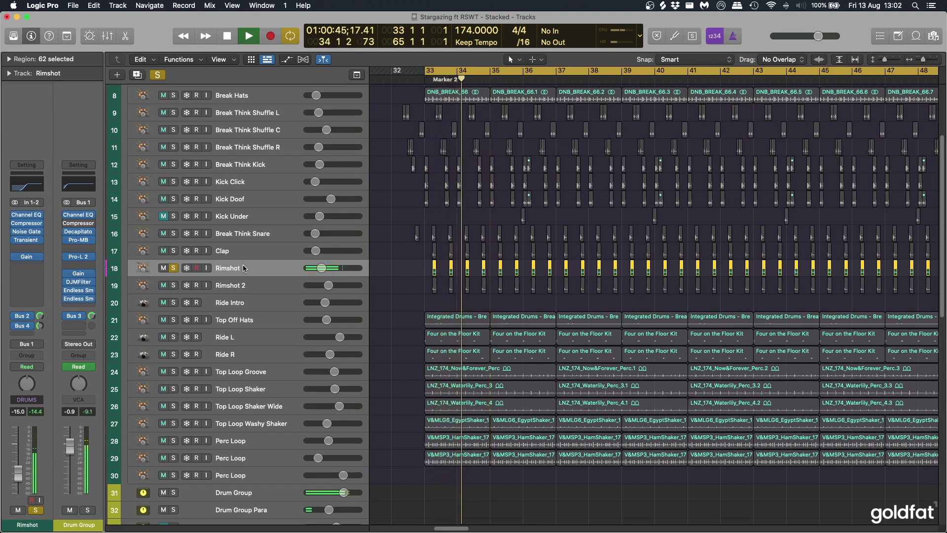
click(174, 285)
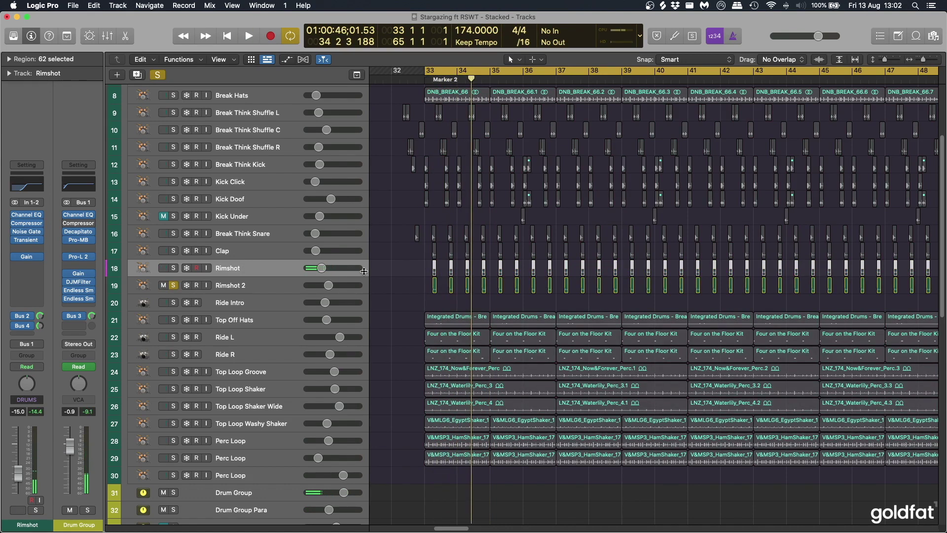
key(space)
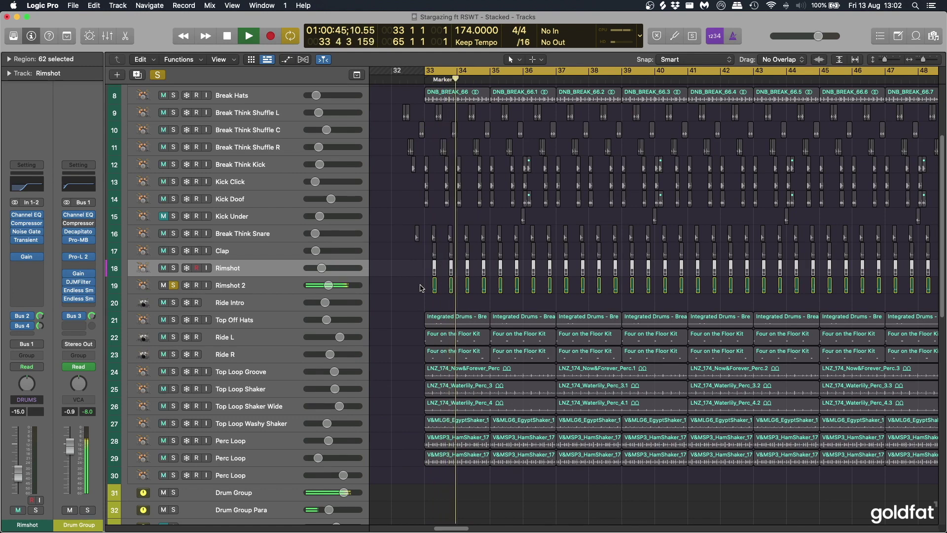
key(space)
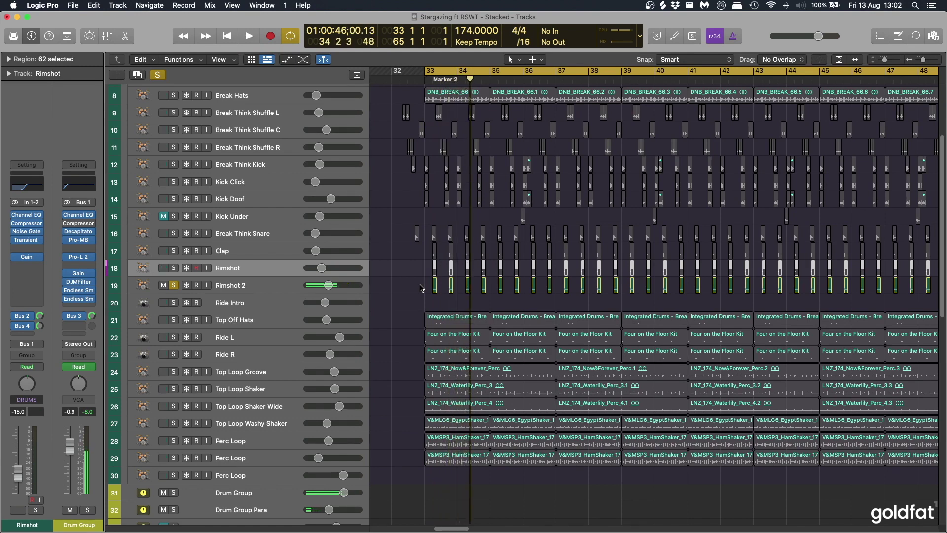
Add Break Think Snare, Clap and Rimshot to the Rimshot 2 solo and play the layered snare
drag(174, 234, 175, 273)
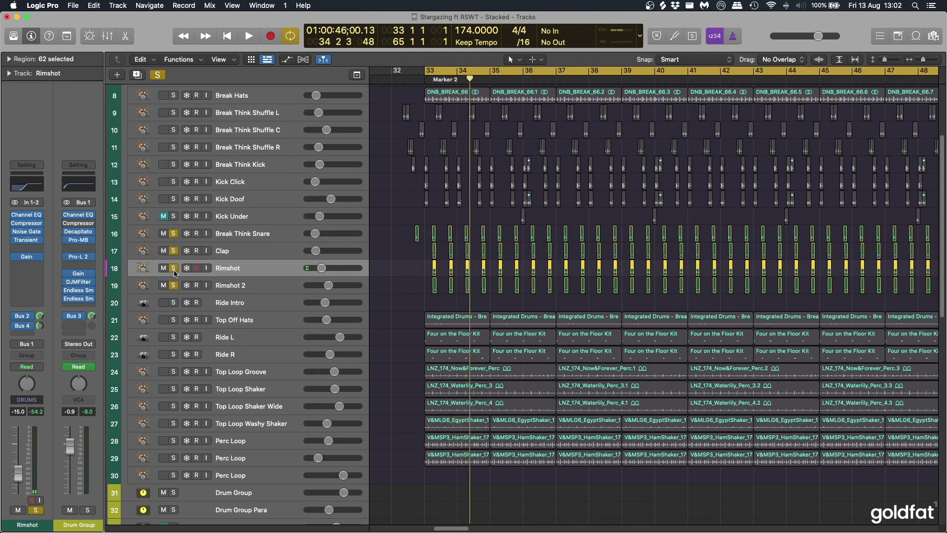
key(space)
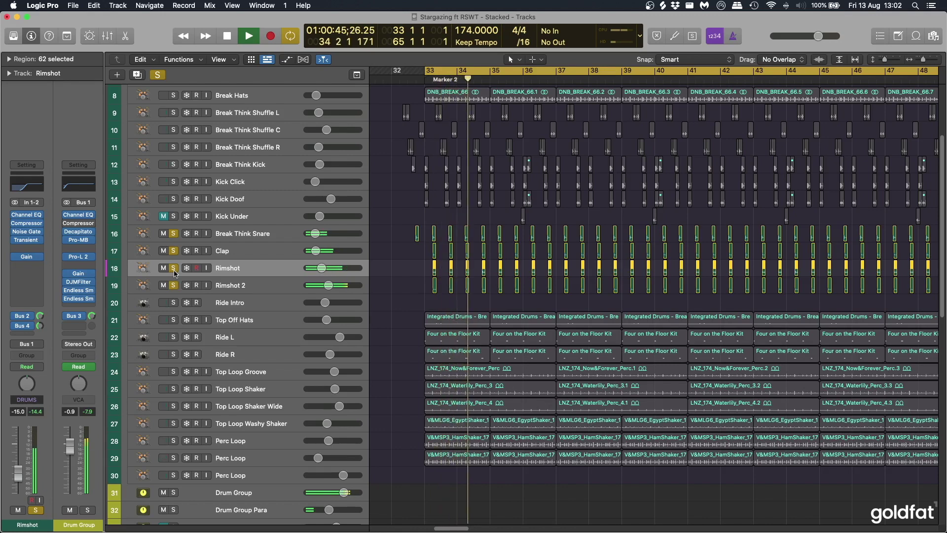
key(space)
Select the Break Think Snare track and remove Clap, Rimshot and Rimshot 2 from the solo
key(Down)
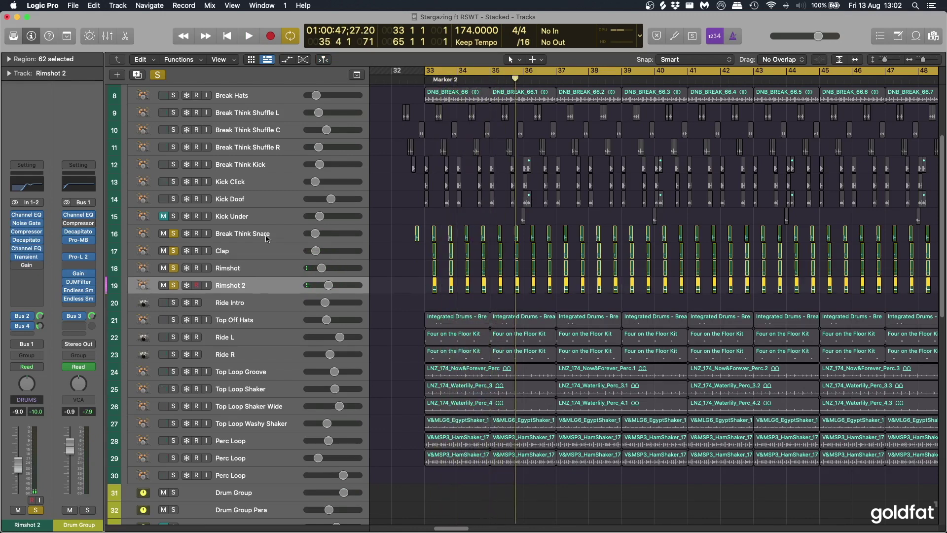
click(267, 238)
click(403, 290)
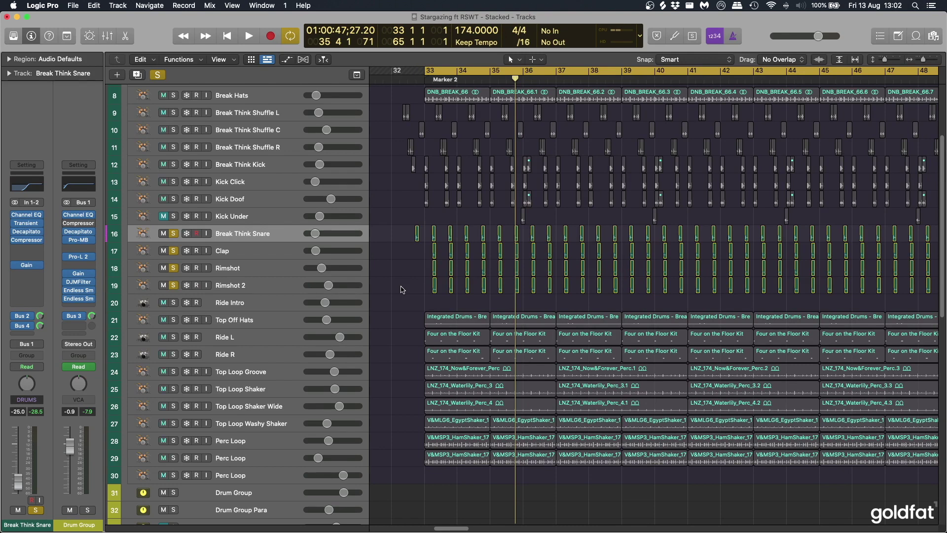
scroll(413, 310, down, 1)
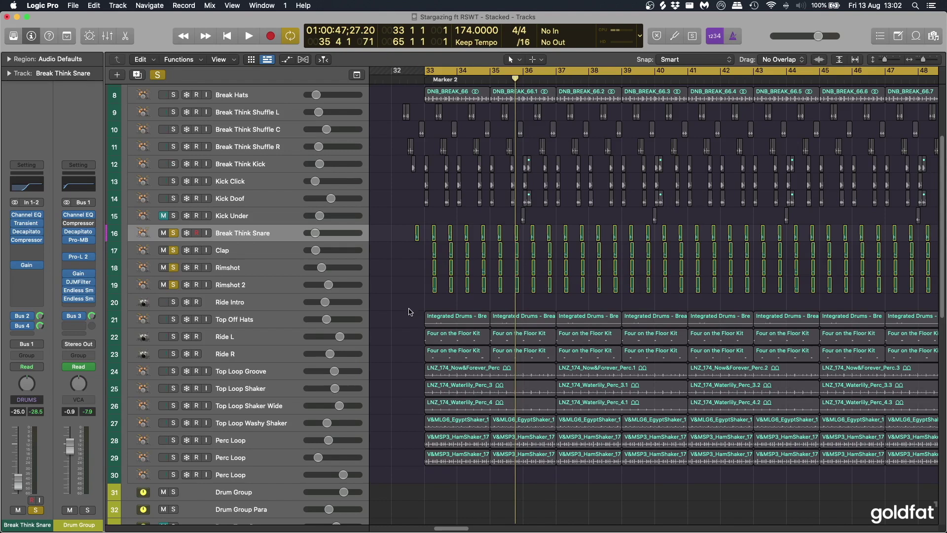
click(264, 248)
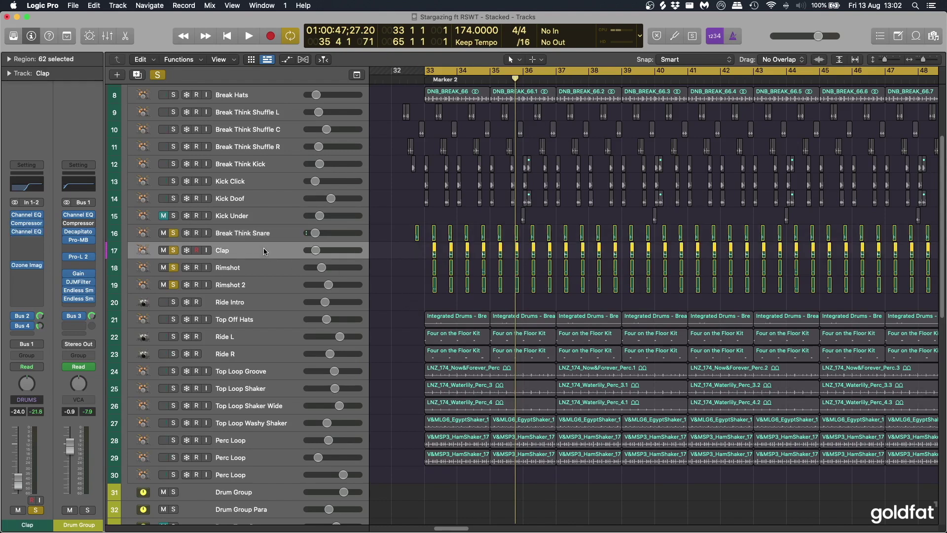
click(265, 237)
scroll(407, 349, down, 1)
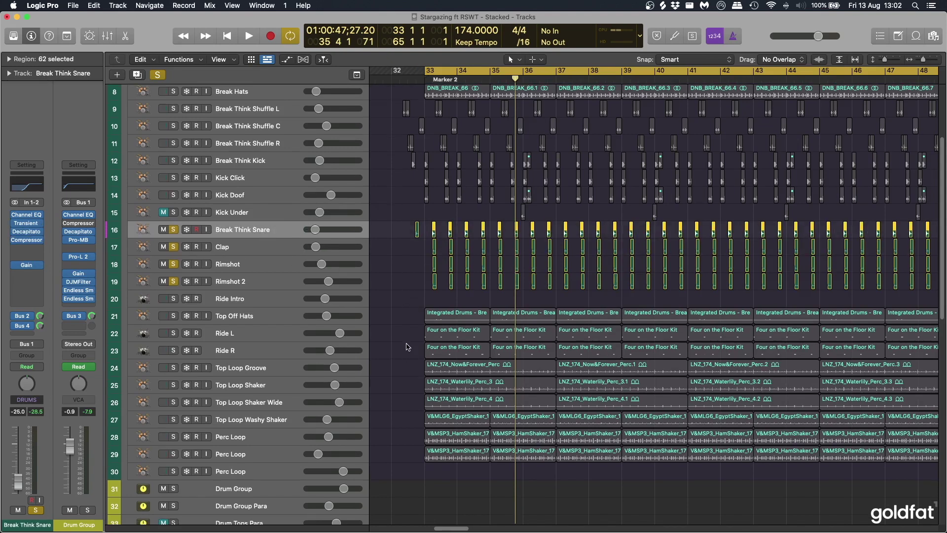
drag(173, 247, 173, 282)
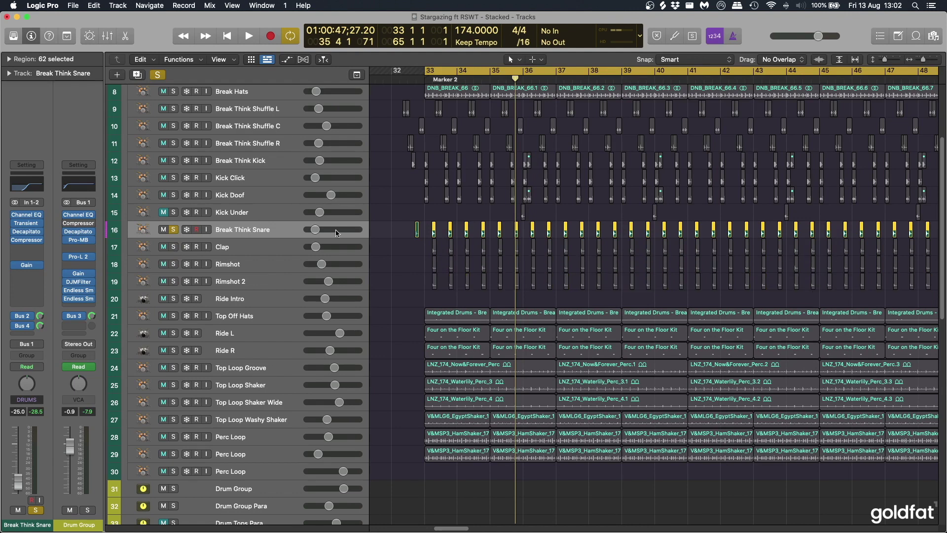
Examine the Channel EQ and Transient Master settings on the Break Think Snare track, closing each plug-in
mouse_move(33, 219)
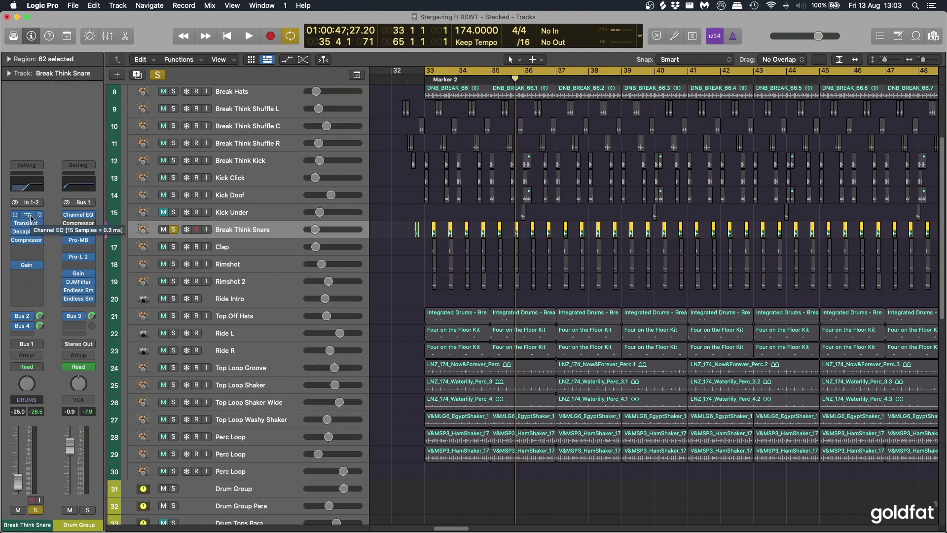
click(32, 219)
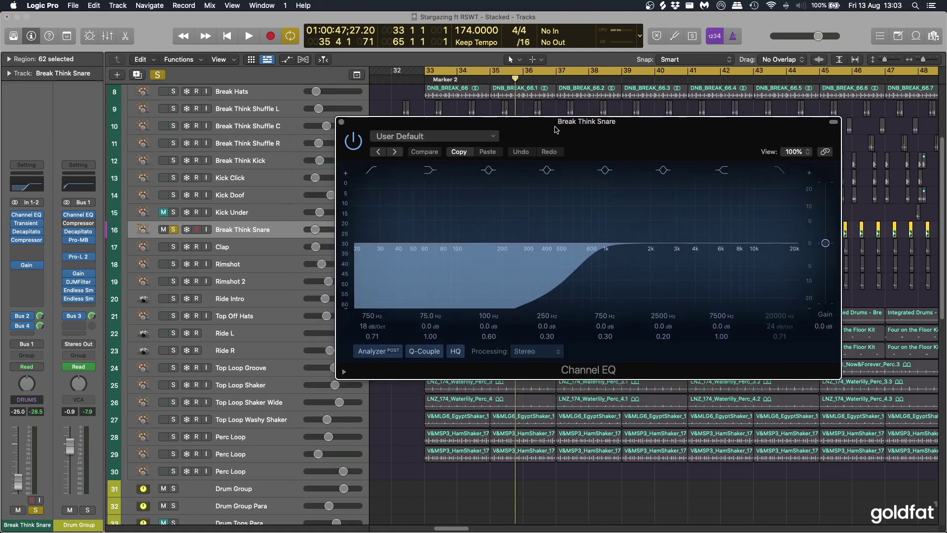
key(super+w)
click(22, 226)
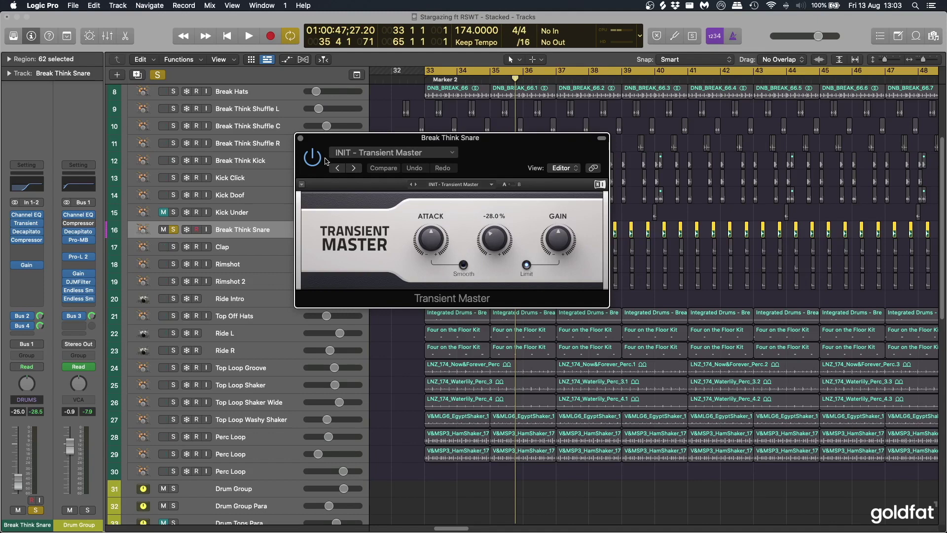
click(300, 139)
Examine the Decapitator and Compressor settings on the Break Think Snare track, closing each plug-in
click(27, 231)
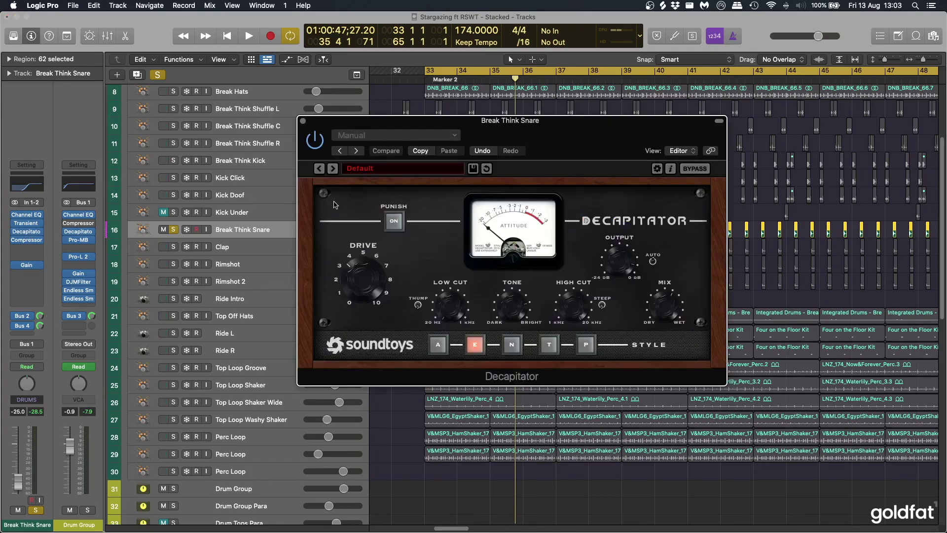
drag(550, 143, 544, 148)
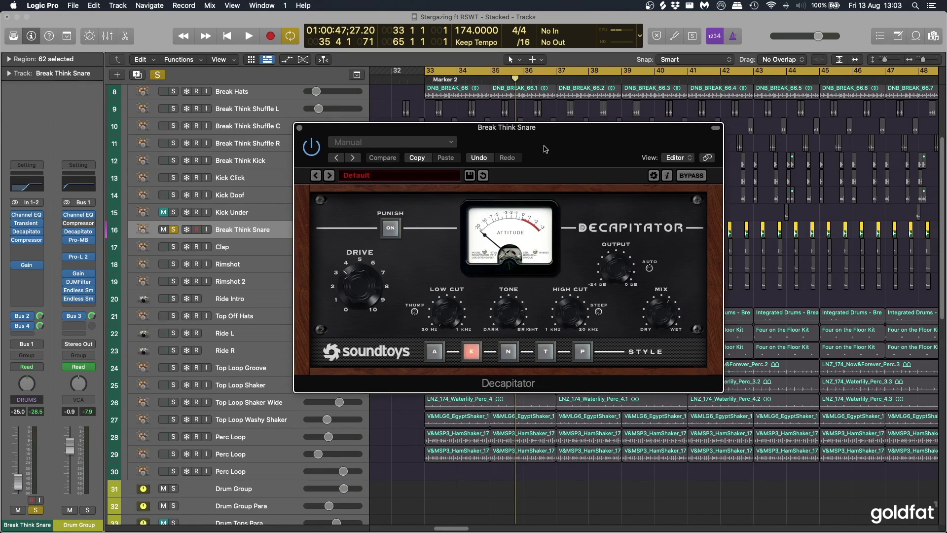
drag(537, 137, 522, 144)
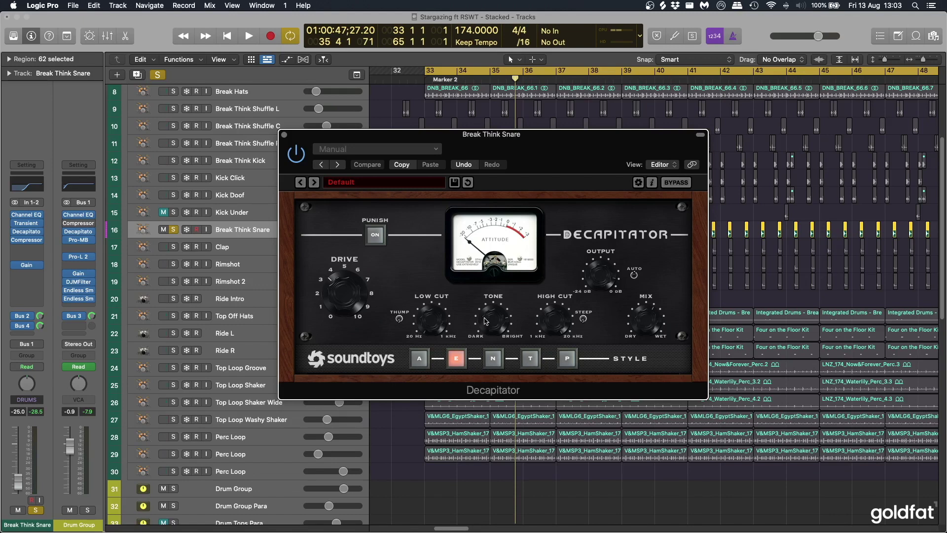
click(284, 135)
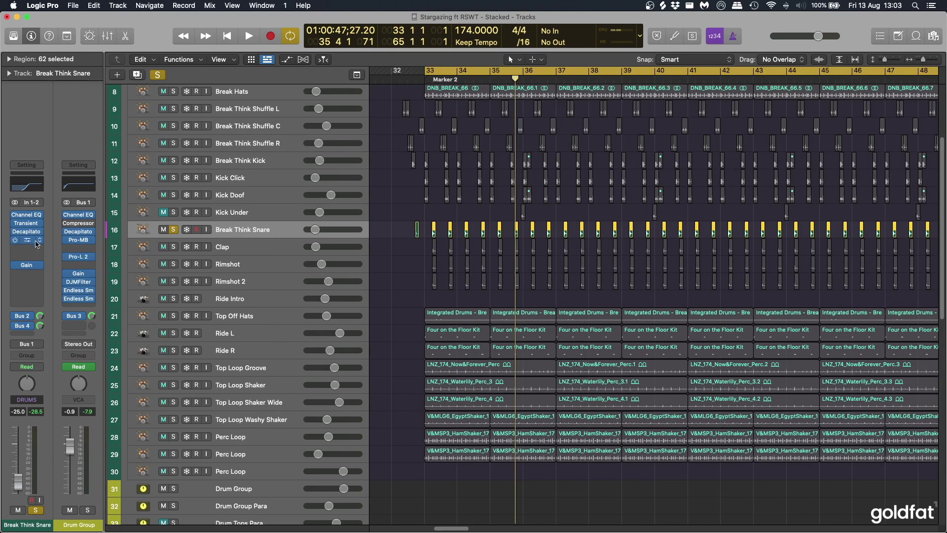
click(33, 241)
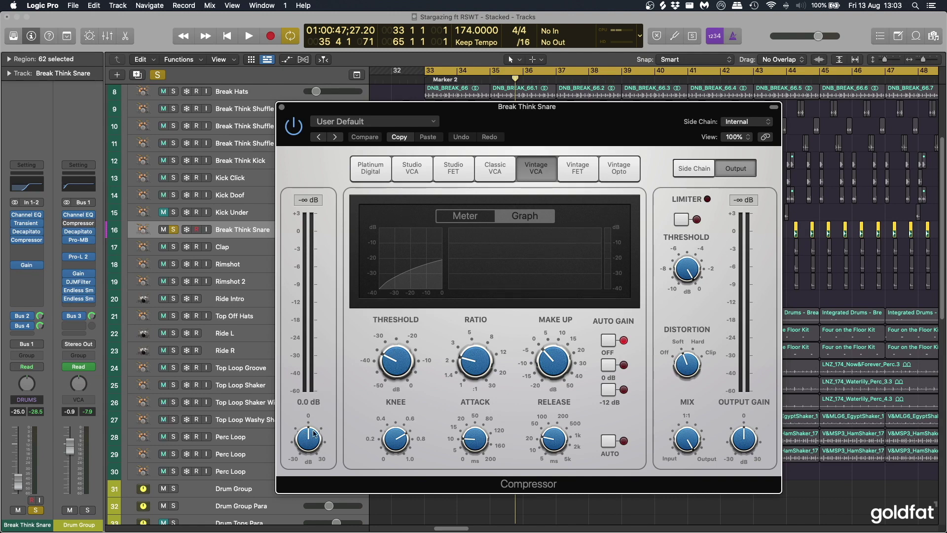
click(283, 108)
Select the Clap track with the snare solo cleared and examine its first Channel EQ and Compressor
click(235, 245)
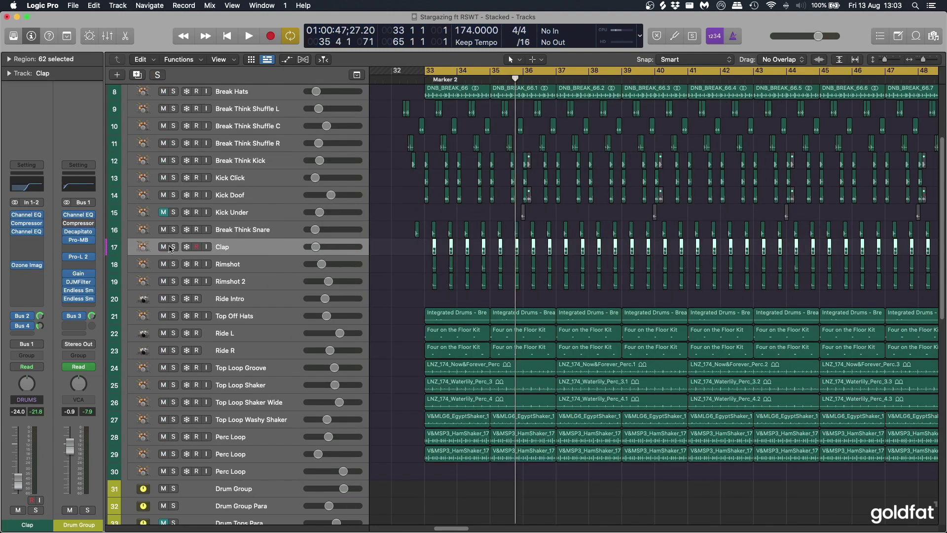
click(27, 216)
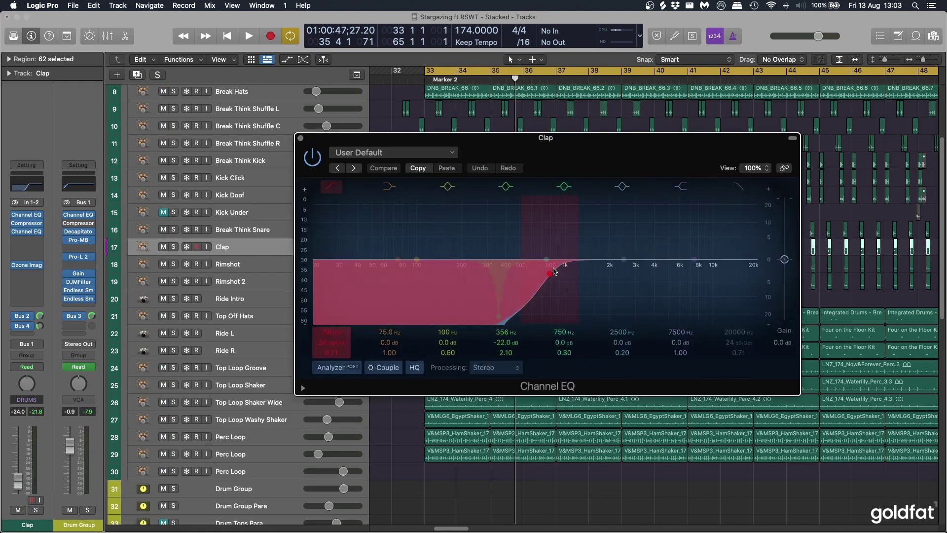
click(301, 139)
click(27, 223)
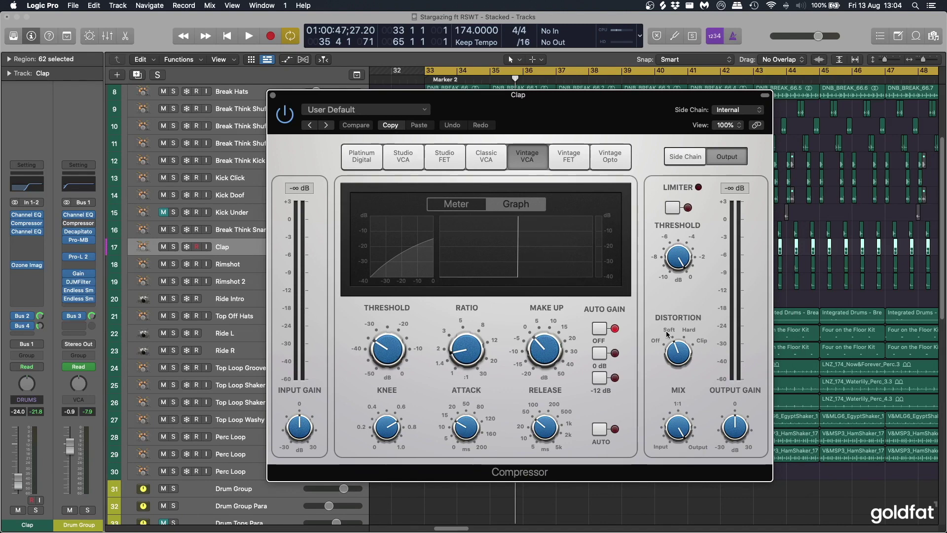
click(272, 95)
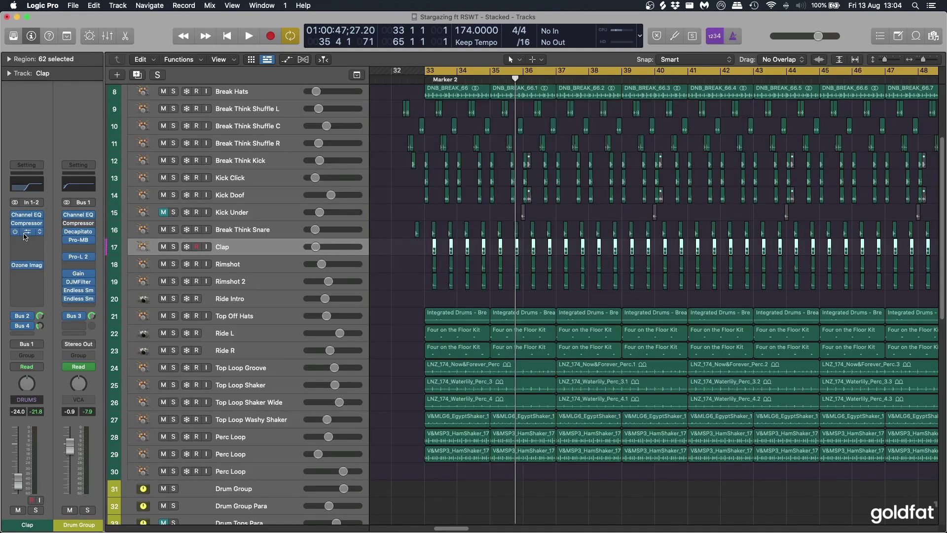
Examine the second Channel EQ that follows the Compressor on the Clap track
click(26, 231)
click(301, 138)
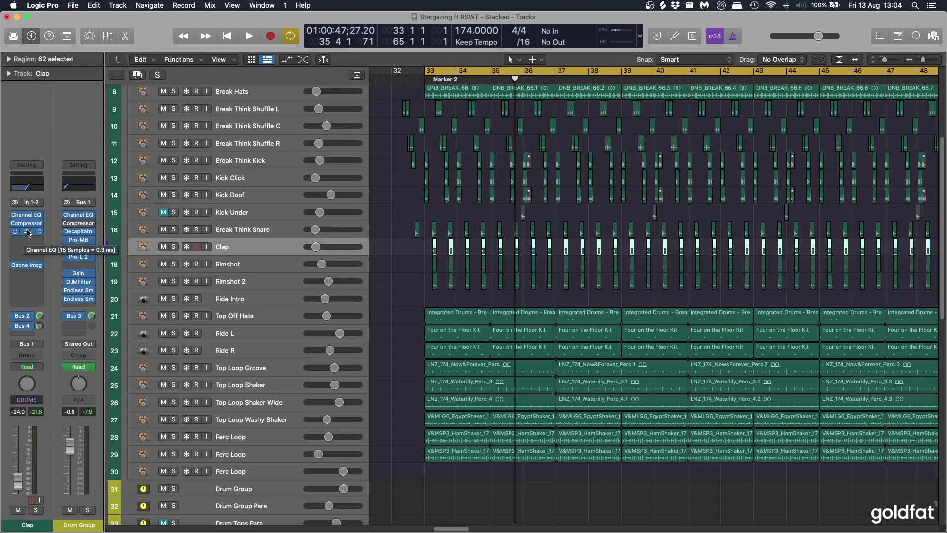
click(28, 233)
drag(535, 139, 513, 128)
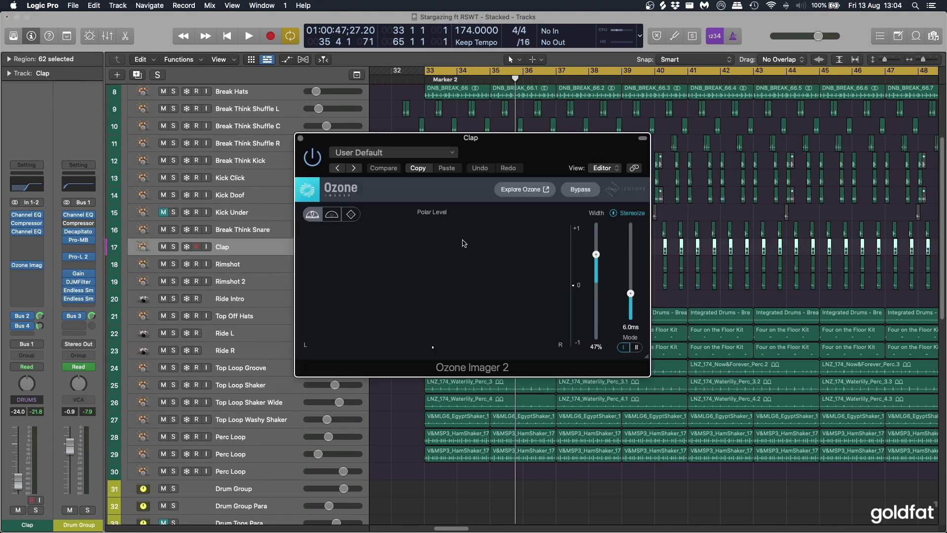
Solo and play the Clap while comparing Ozone Imager 2's Polar Sample, Polar Level and Lissajous displays, ending on Polar Sample
drag(498, 141, 513, 139)
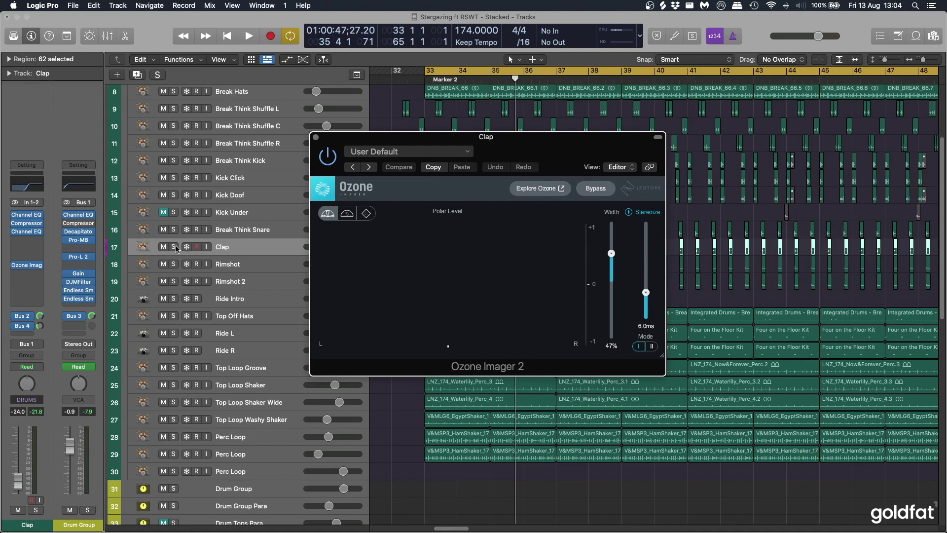
key(s)
click(346, 213)
key(space)
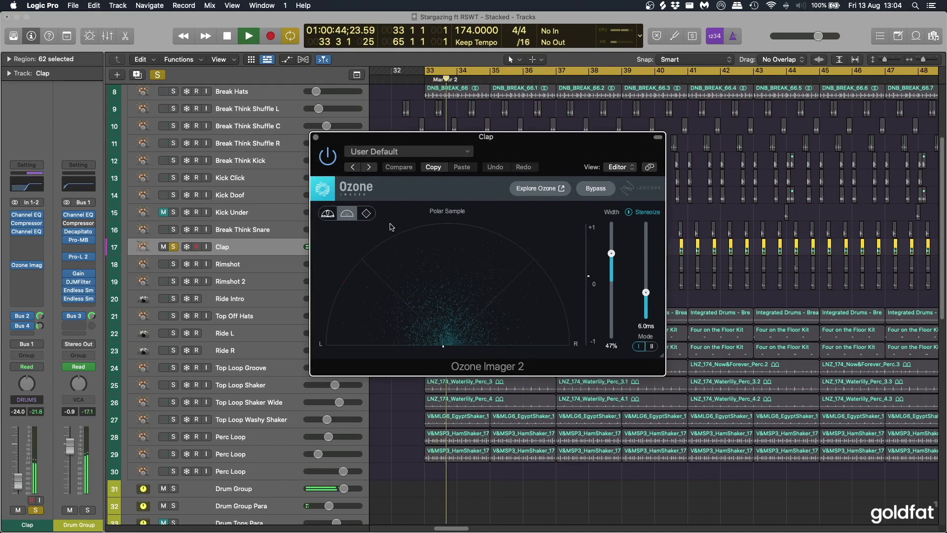
click(327, 213)
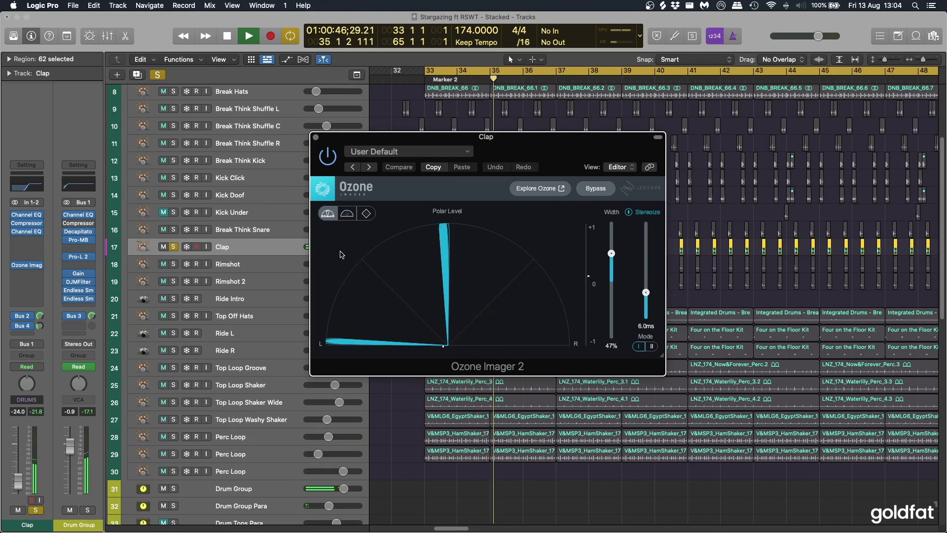
click(366, 213)
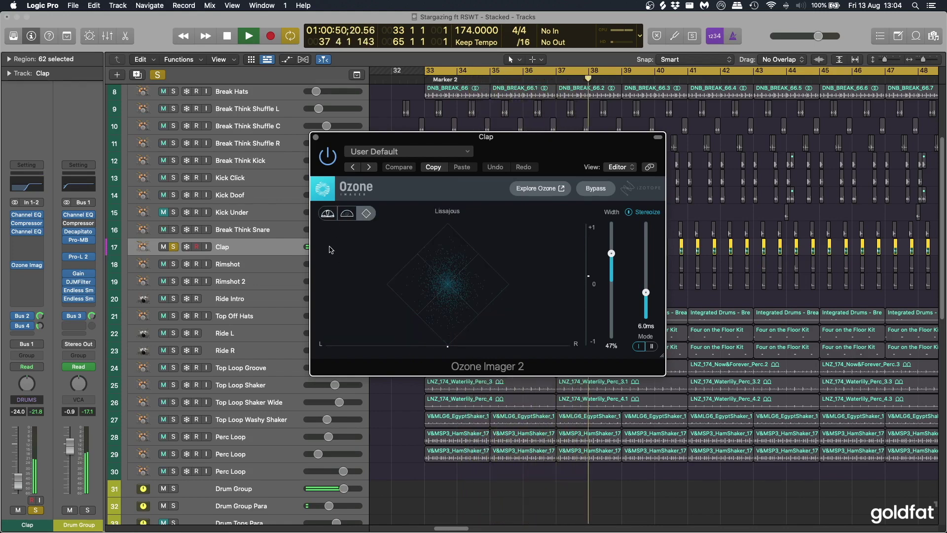
key(space)
click(348, 212)
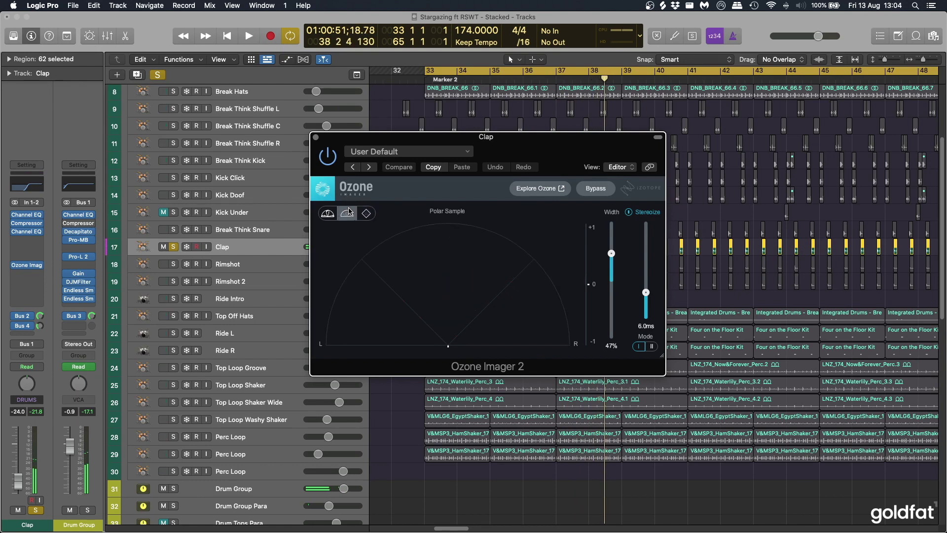
Close Ozone Imager 2, solo only the Rimshot track, and examine its Channel EQ with the regions deselected
click(314, 138)
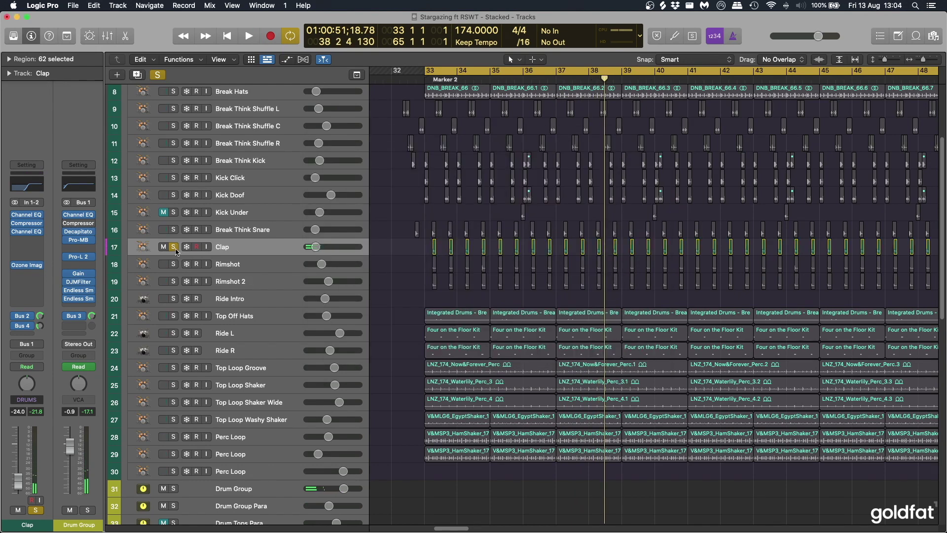
alt+click(174, 264)
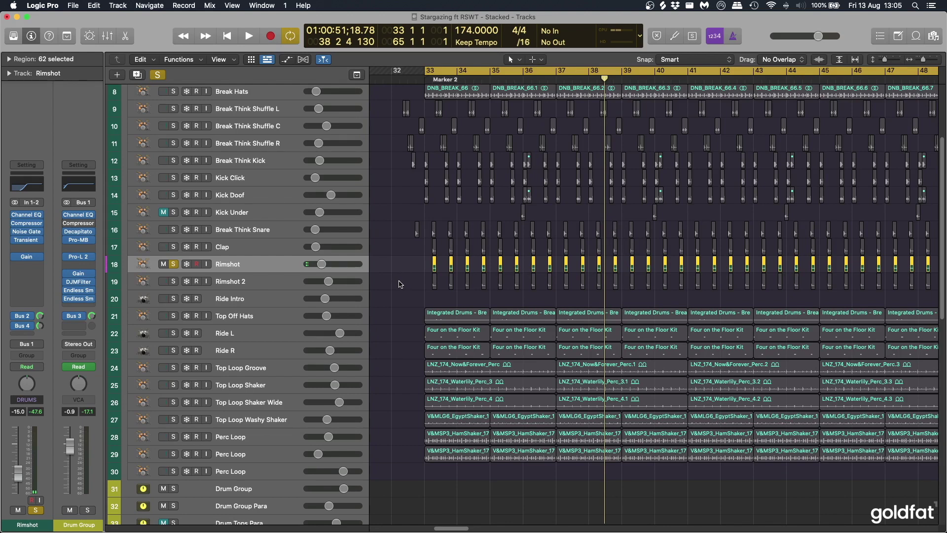
click(399, 284)
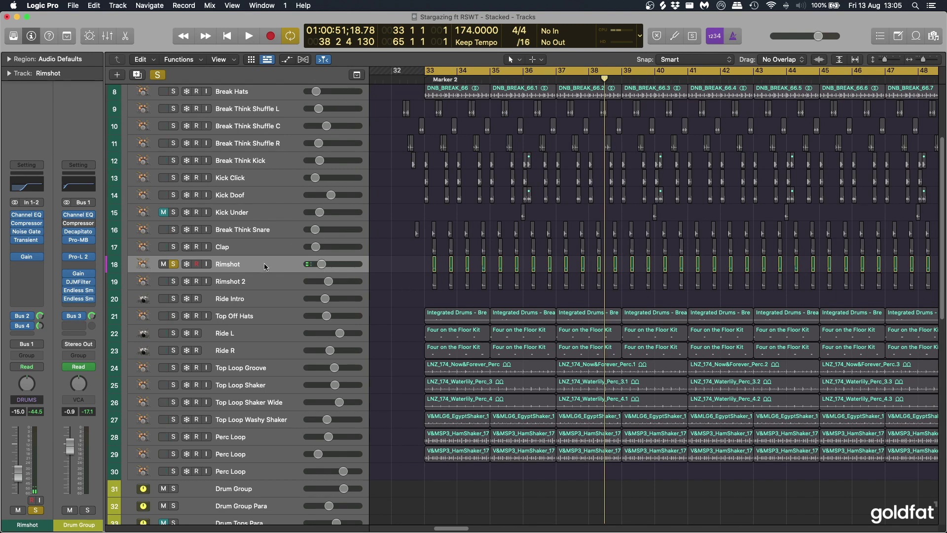
click(30, 216)
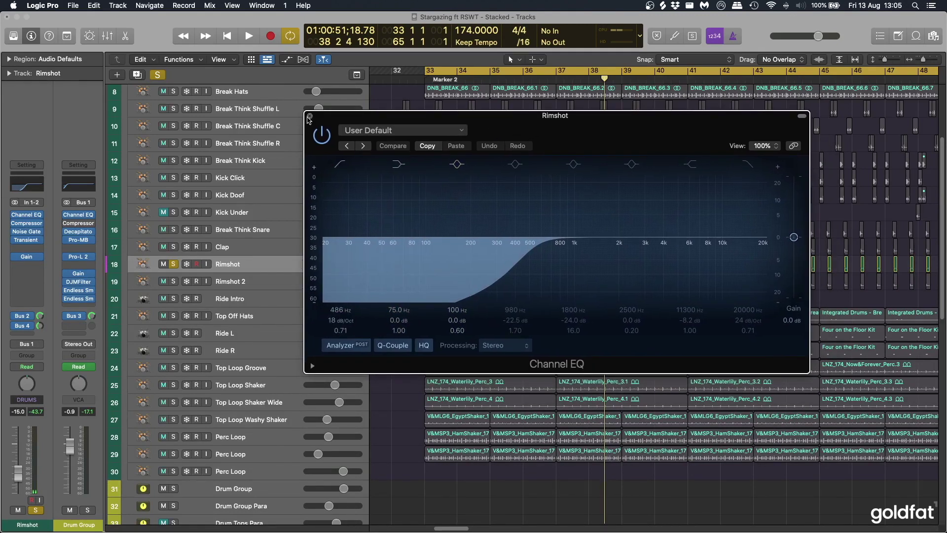
click(309, 118)
Examine the Compressor and Noise Gate settings on the Rimshot track, closing each plug-in
click(30, 223)
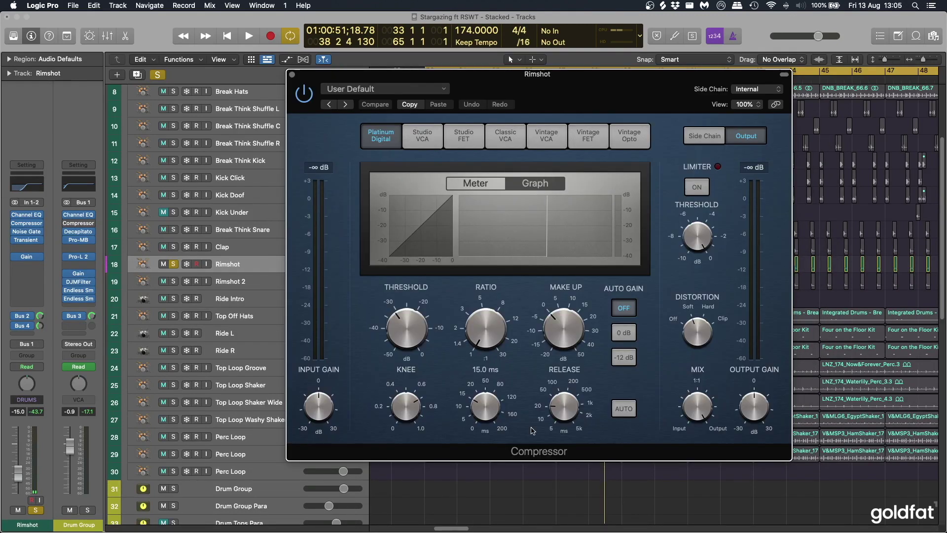
click(292, 75)
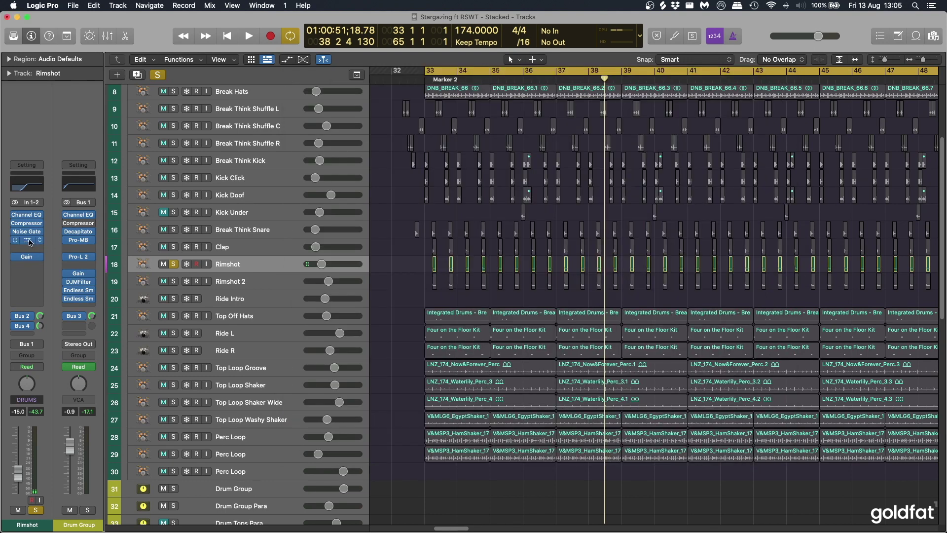
click(30, 231)
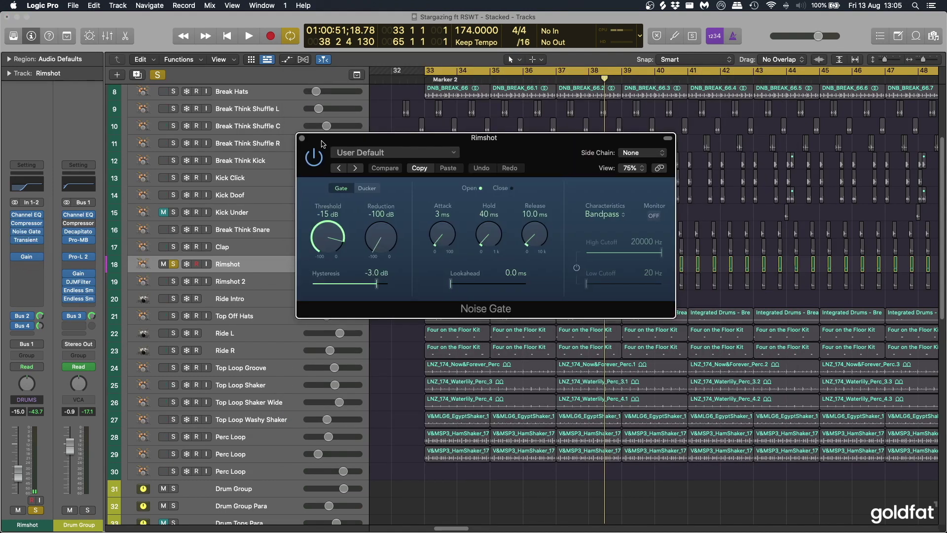
drag(309, 143, 337, 139)
click(329, 134)
Examine the Transient Master attack setting and the Gain plug-in on the Rimshot track, closing both
click(26, 240)
drag(484, 157, 514, 165)
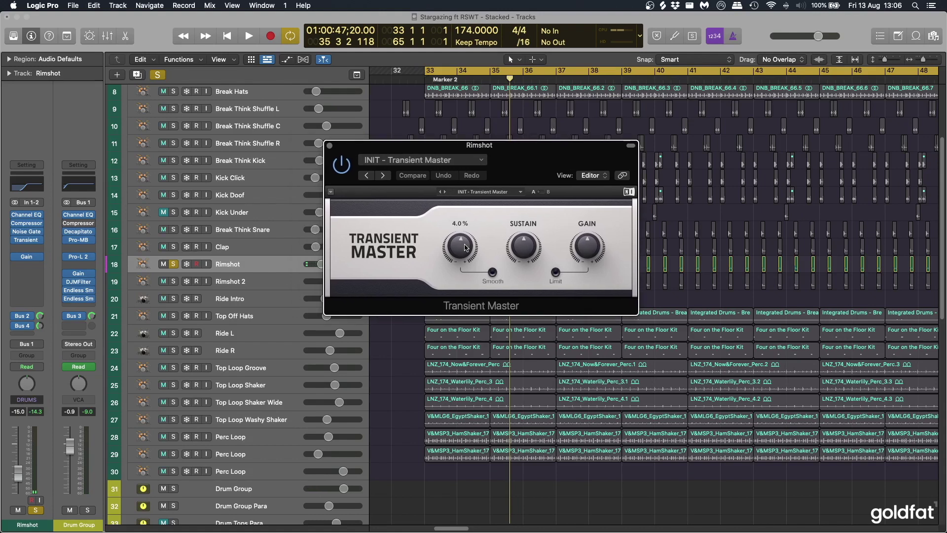
click(330, 146)
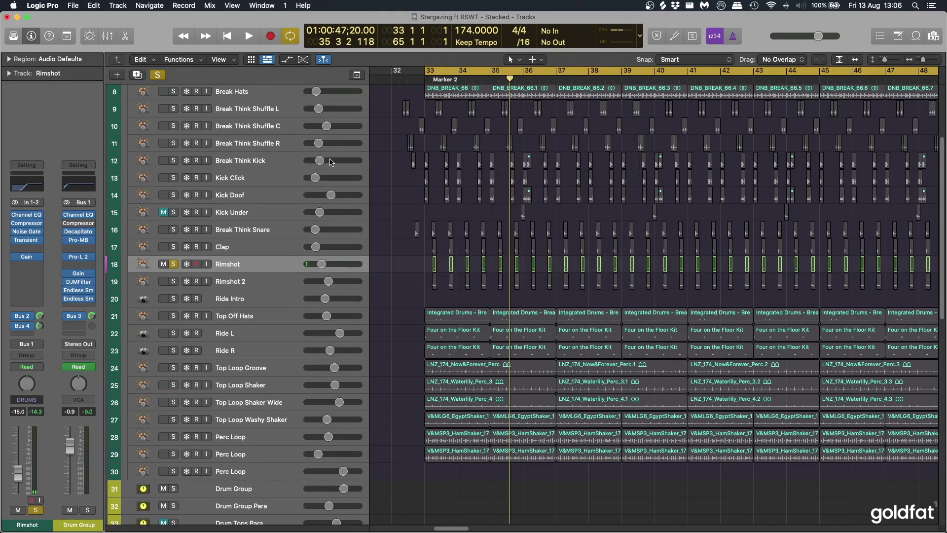
click(26, 256)
click(300, 138)
Select the Rimshot 2 track in solo and examine the first Channel EQ in its chain
click(243, 283)
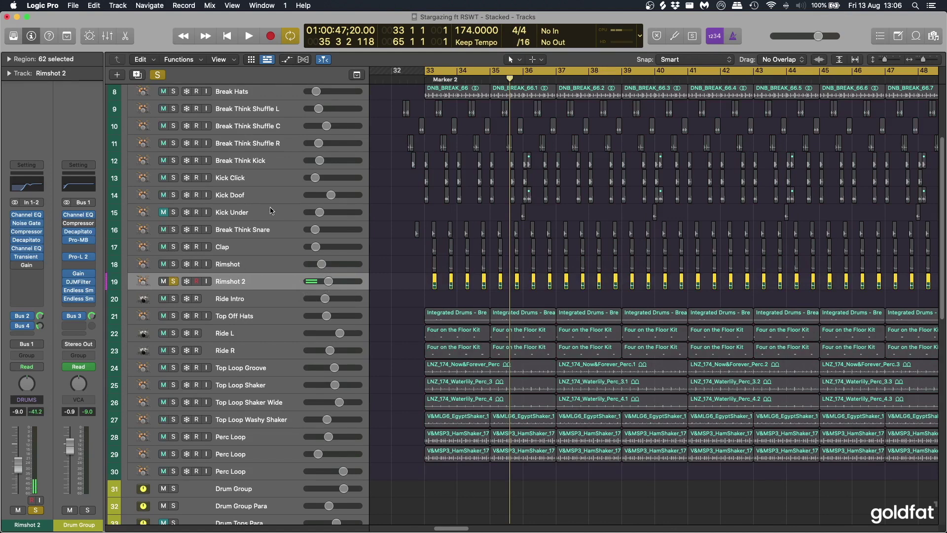
click(26, 215)
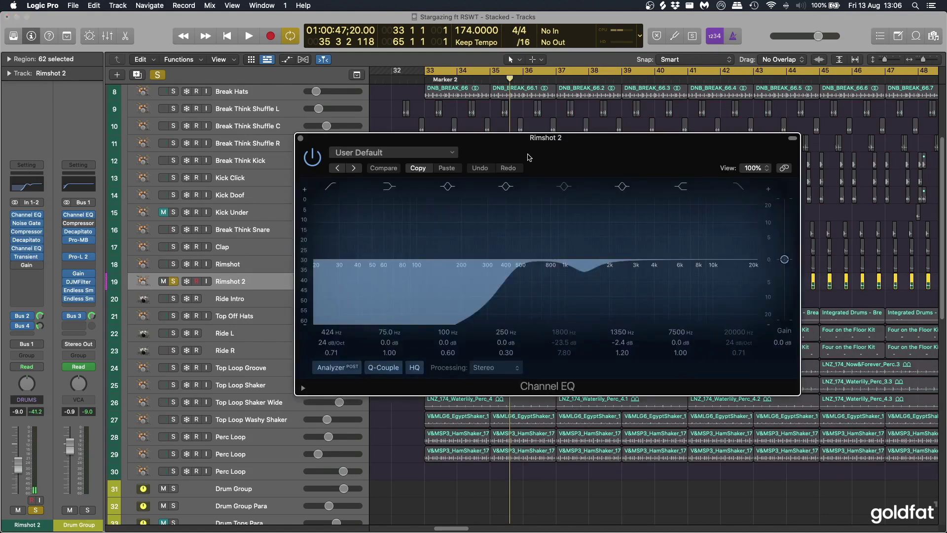
drag(586, 151, 570, 134)
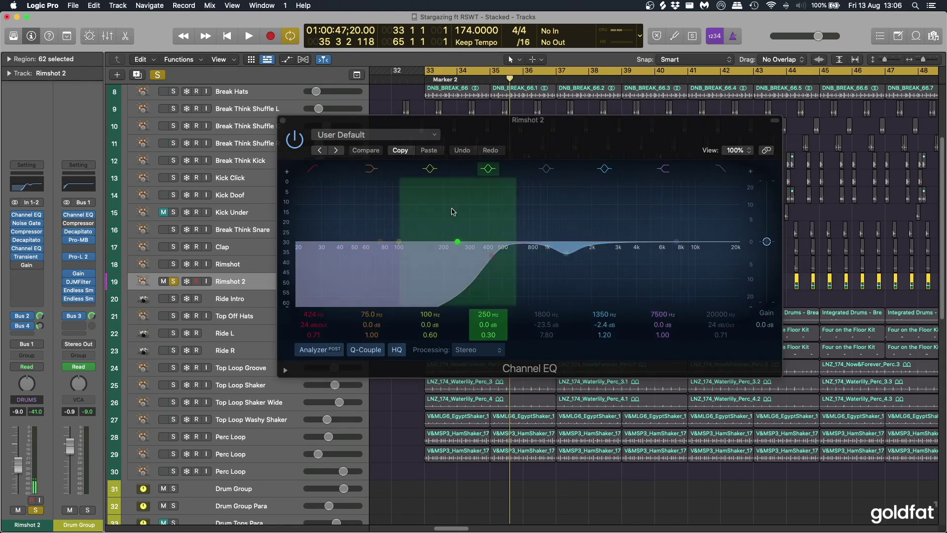
click(283, 122)
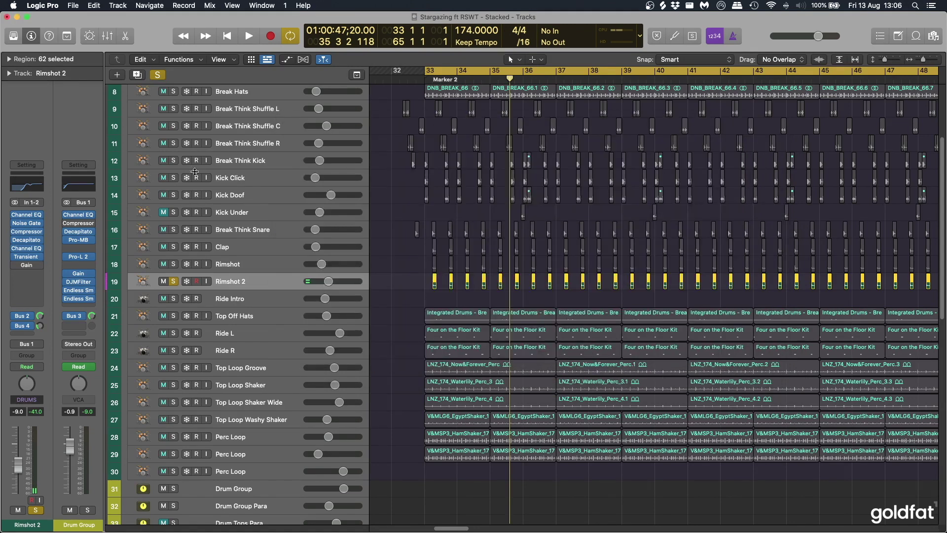
Examine Rimshot 2's Noise Gate and Compressor, playing the soloed track to watch the Compressor's meter
click(27, 223)
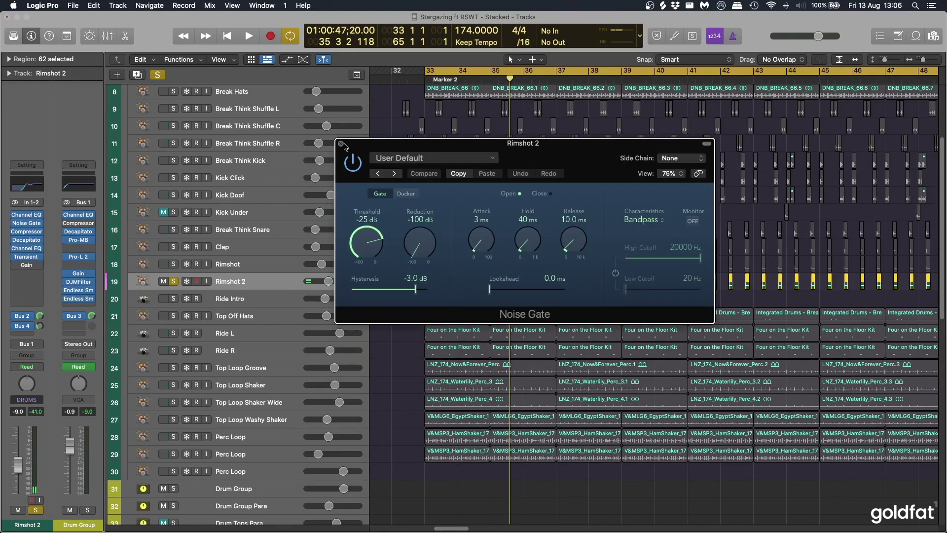
click(341, 144)
click(26, 231)
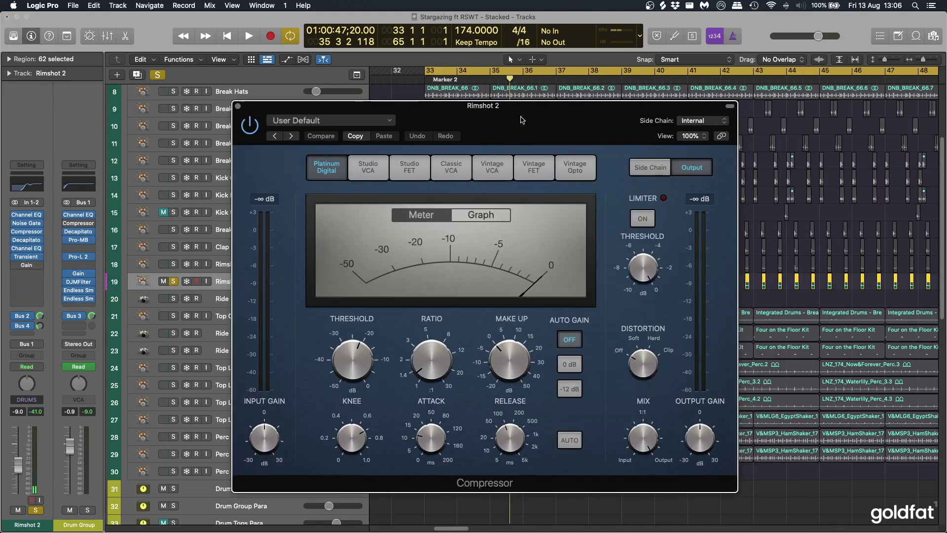
key(space)
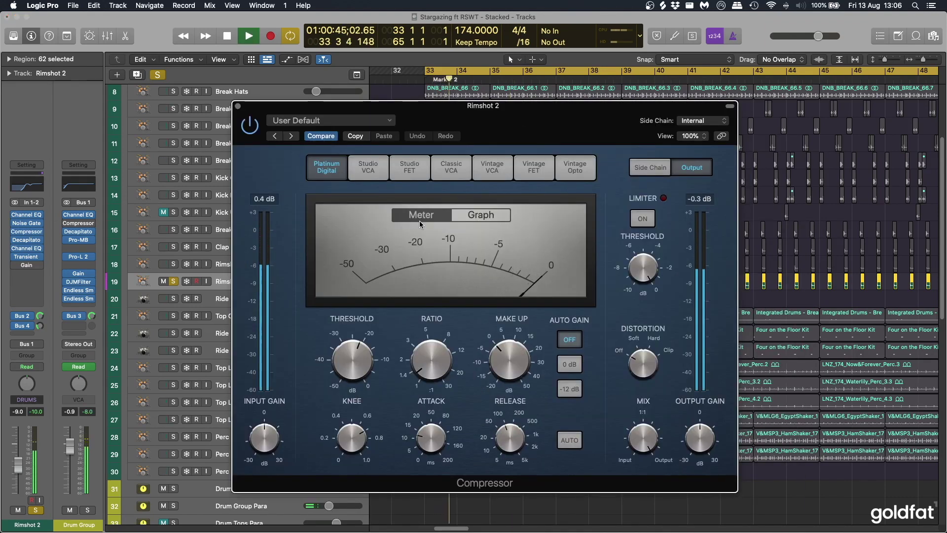
key(space)
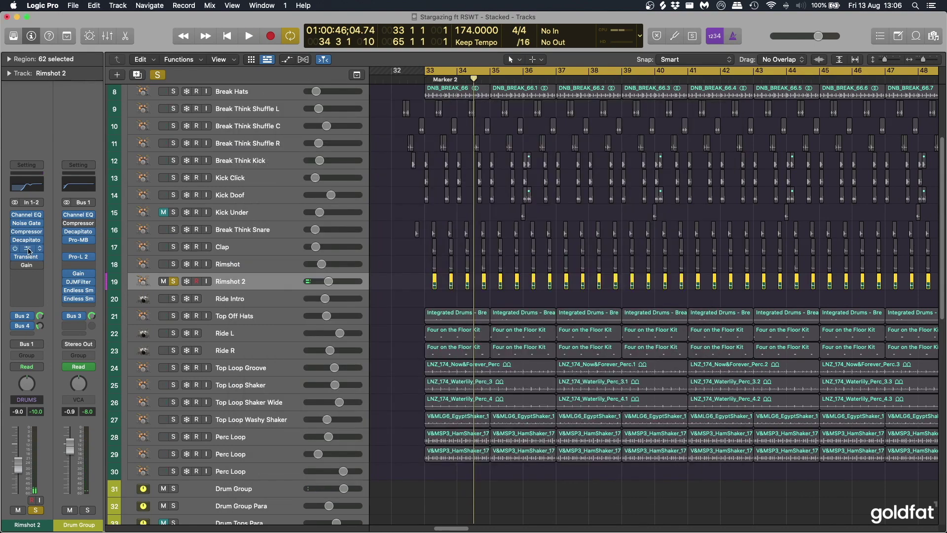
click(238, 106)
Play Rimshot 2 while comparing its Decapitator bypassed and active, leaving the effect active and closing it
click(26, 240)
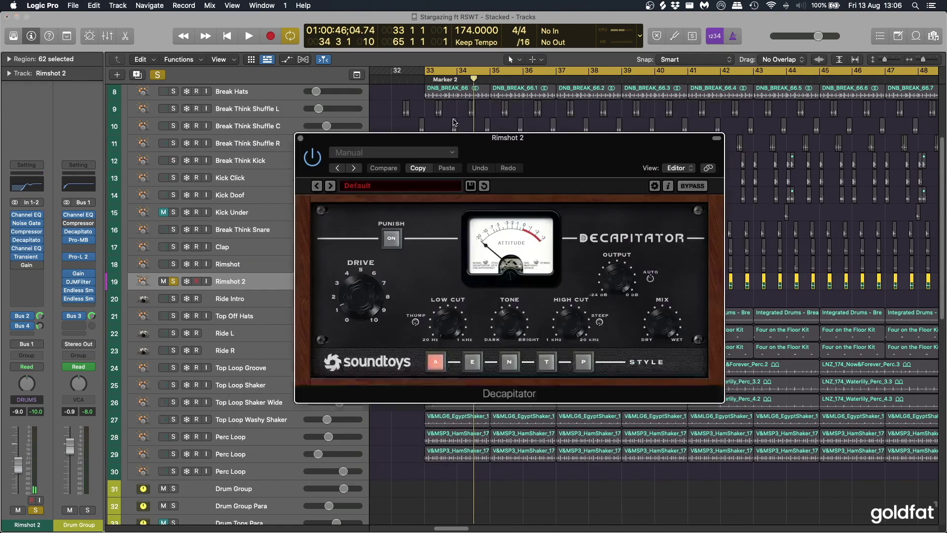
drag(539, 147, 523, 158)
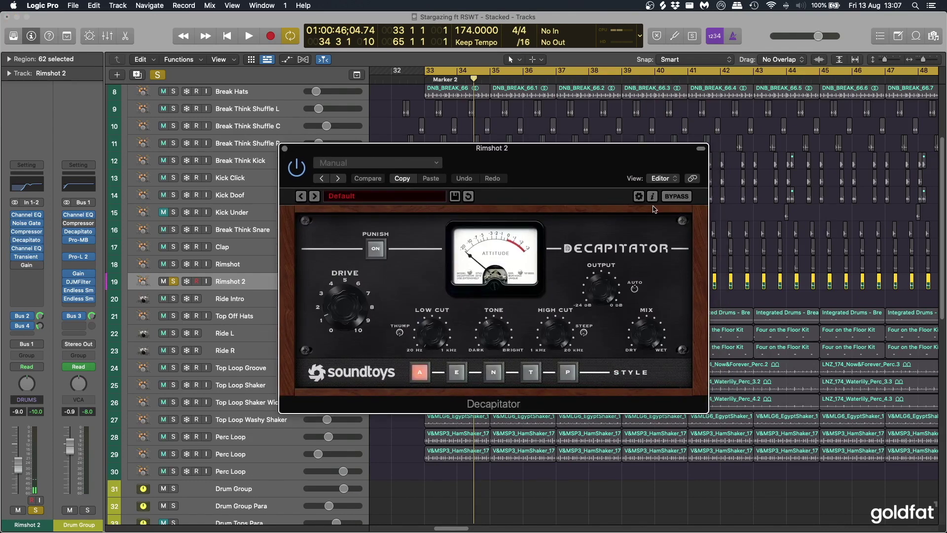
key(space)
click(682, 200)
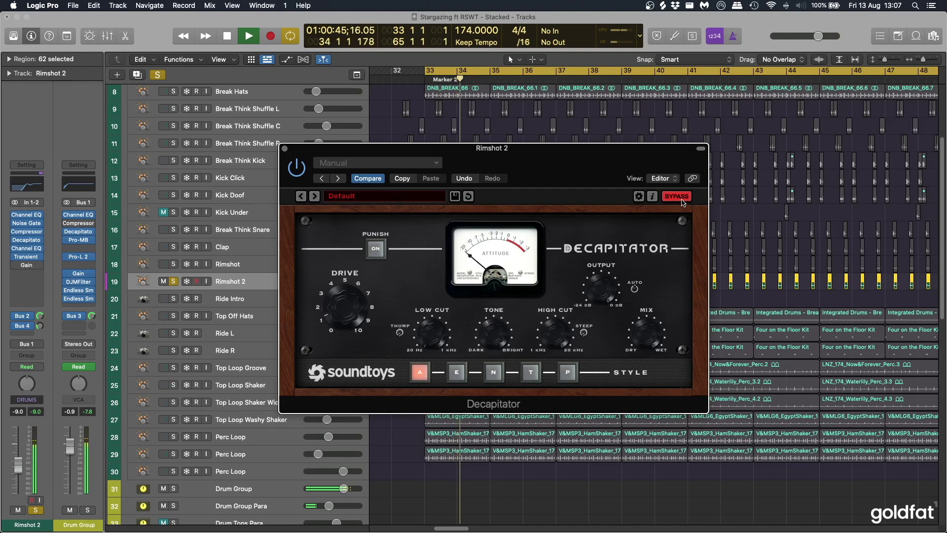
click(676, 196)
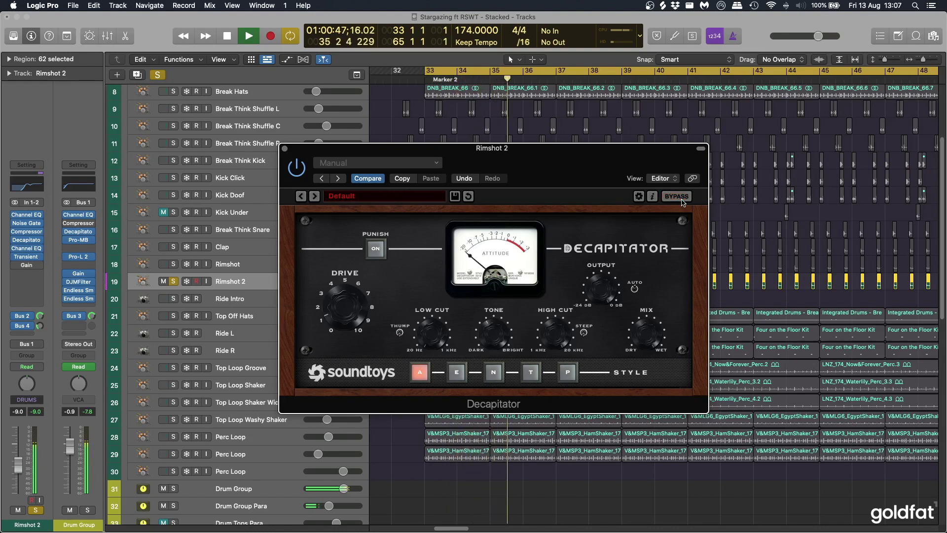
key(space)
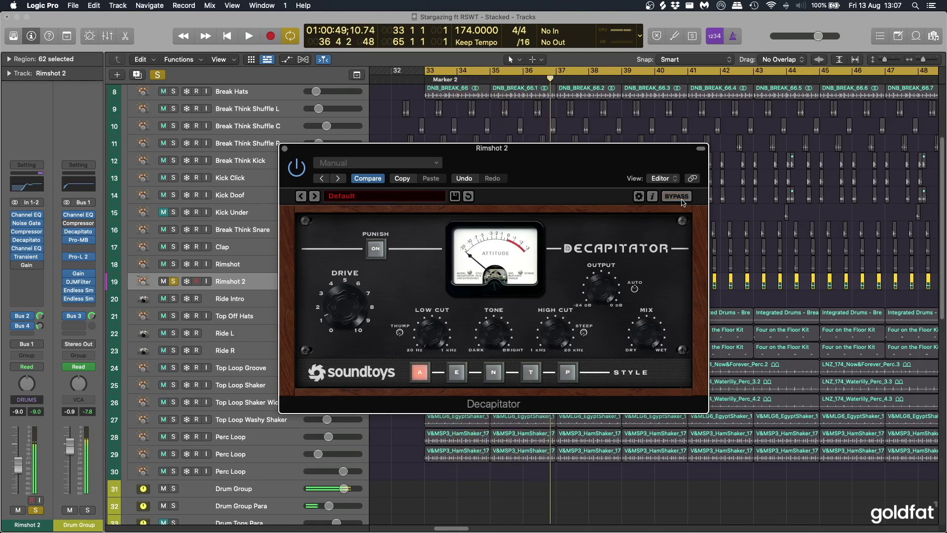
drag(301, 150, 348, 155)
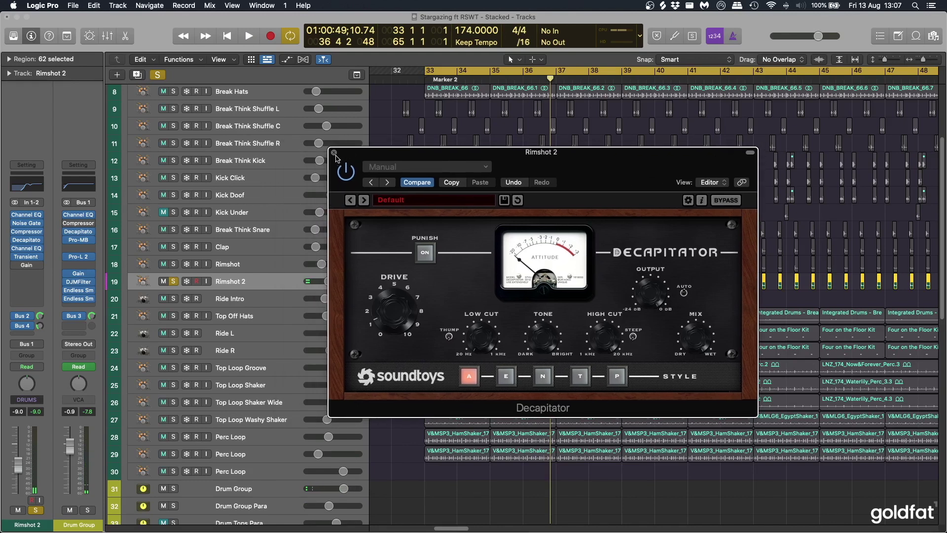
click(334, 153)
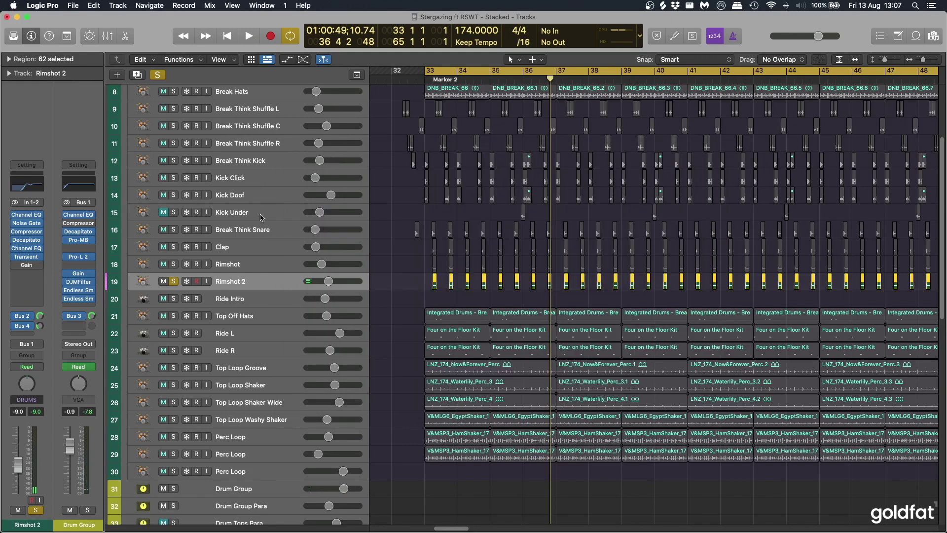
Examine the second Channel EQ and the Transient Master attack setting on the Rimshot 2 track
click(27, 249)
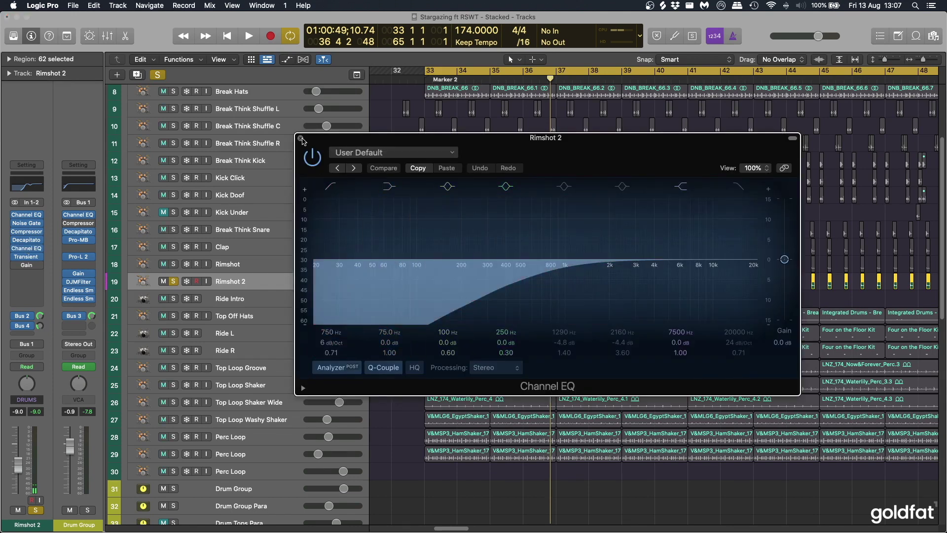
click(301, 139)
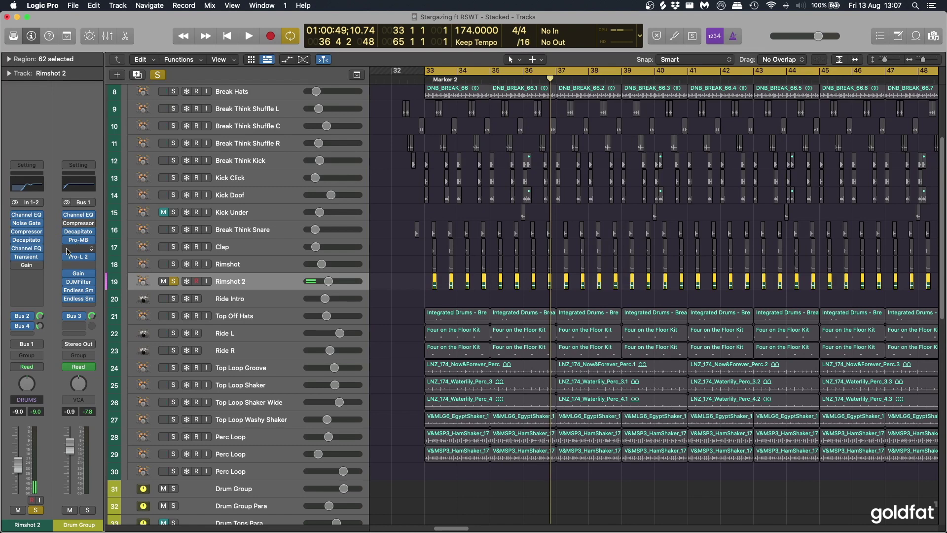
click(26, 256)
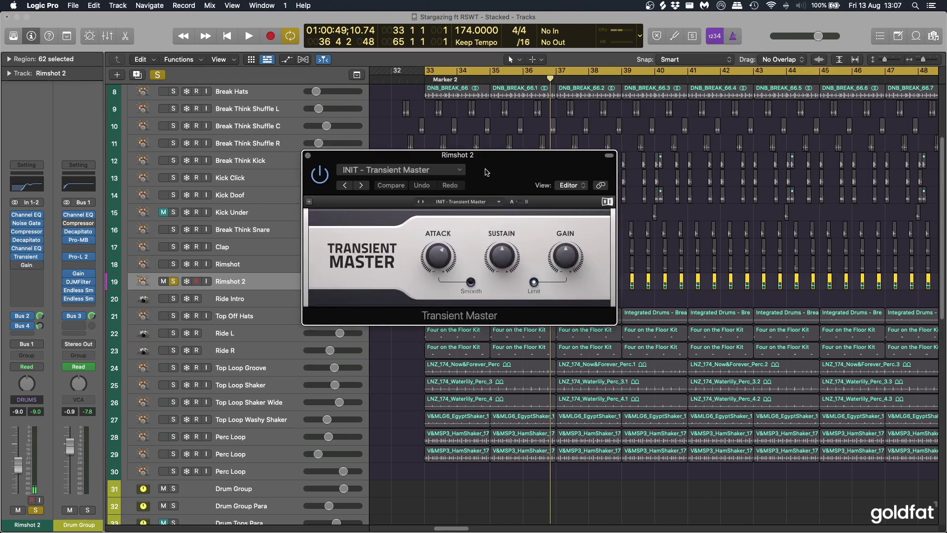
drag(483, 176, 520, 187)
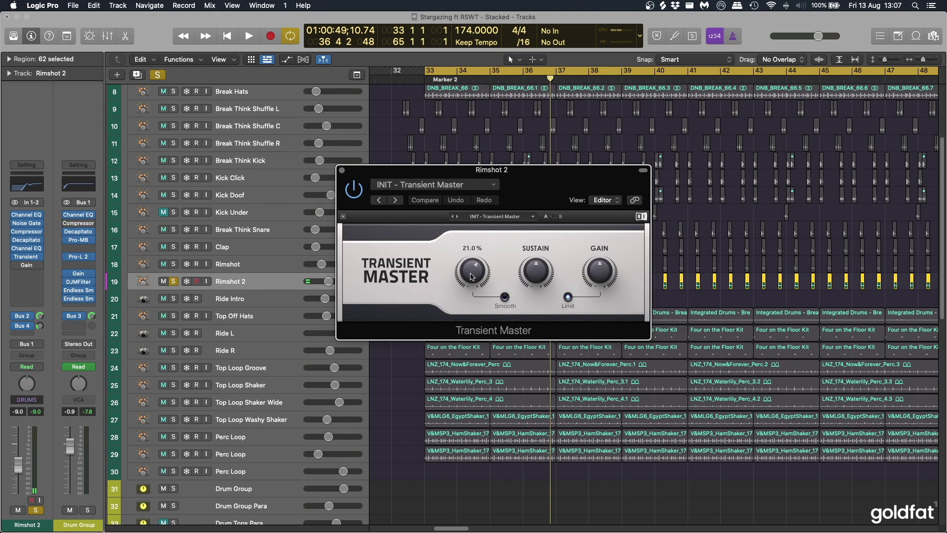
click(342, 170)
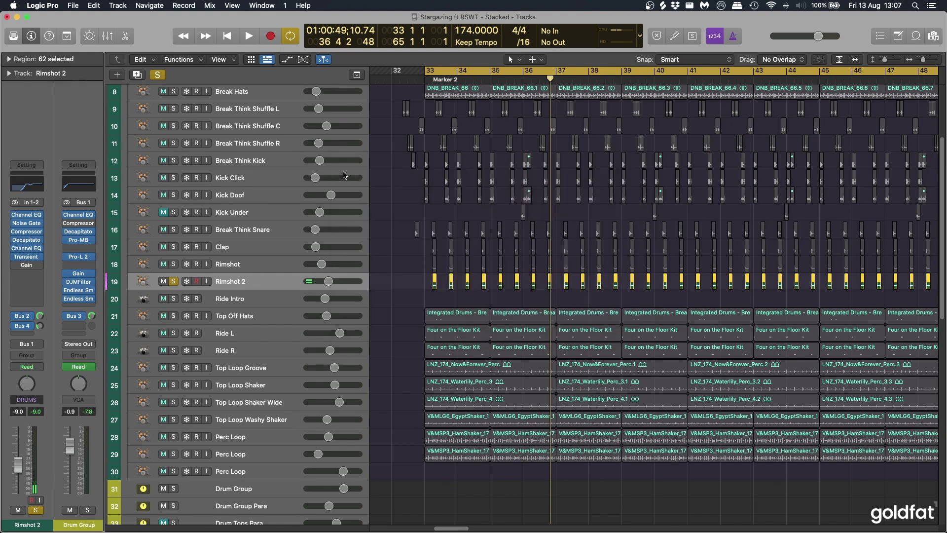
Recheck the Rimshot track's transient plug-in, then clear the solo with Rimshot 2 reselected
click(260, 269)
click(26, 240)
key(super+w)
key(ctrl+alt+super+s)
click(260, 283)
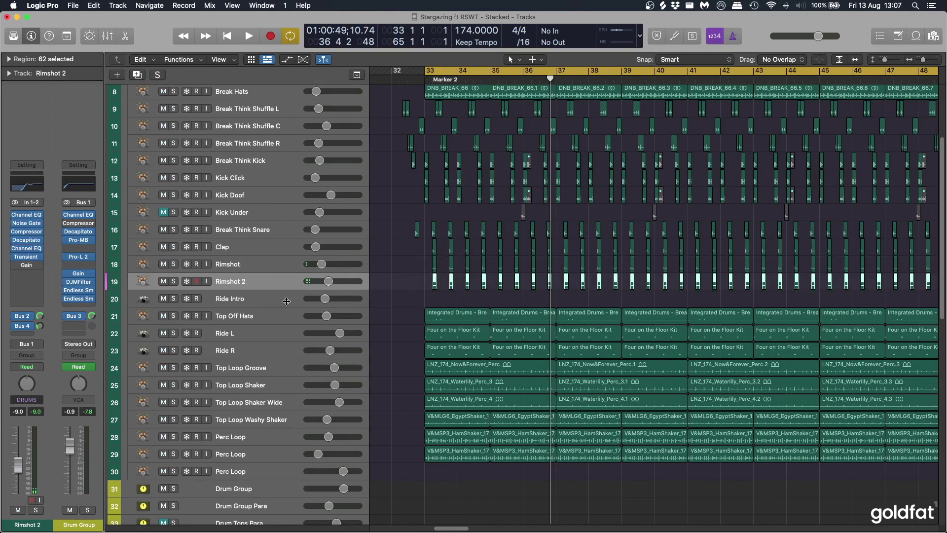
Solo all tracks from Top Off Hats through the Perc Loop on track 29 and play them together with their regions deselected
scroll(287, 302, down, 3)
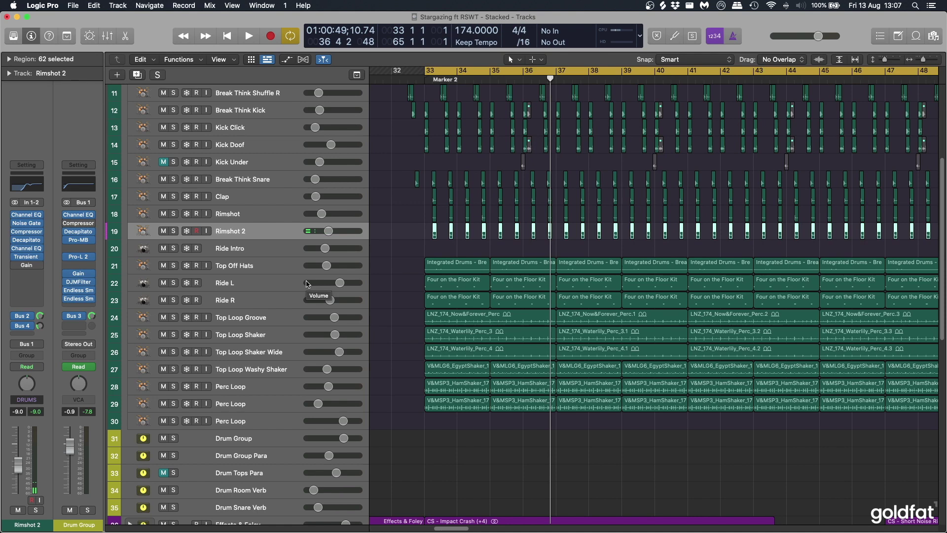
click(238, 270)
click(253, 402)
shift+click(266, 273)
key(ctrl+s)
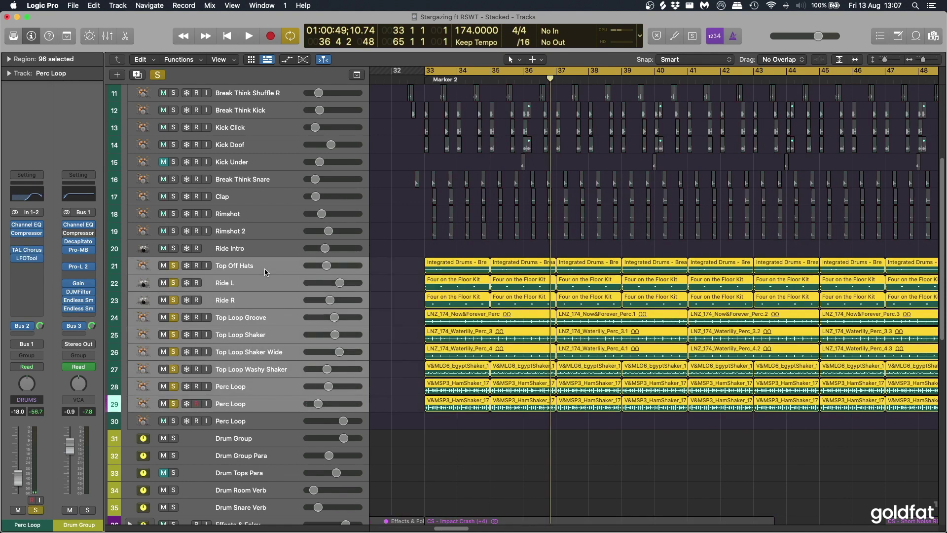
click(401, 333)
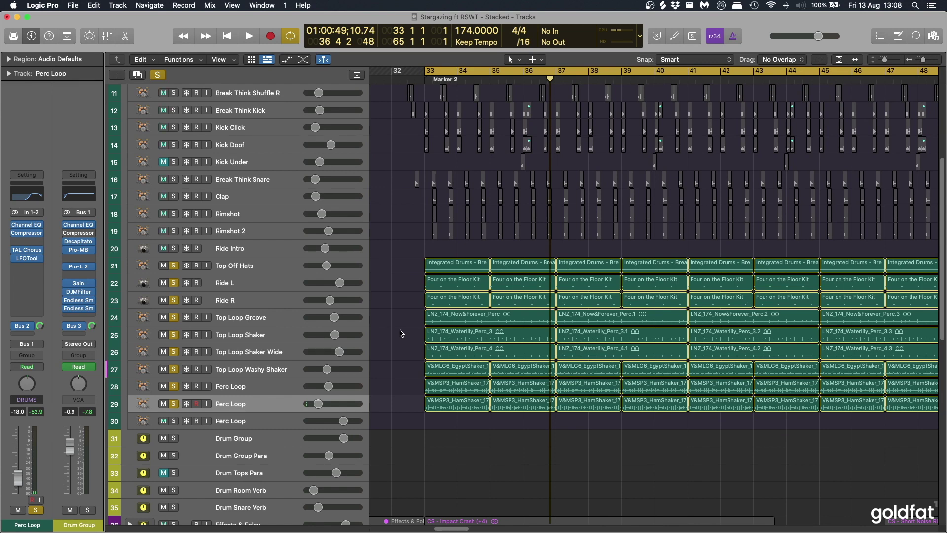
key(space)
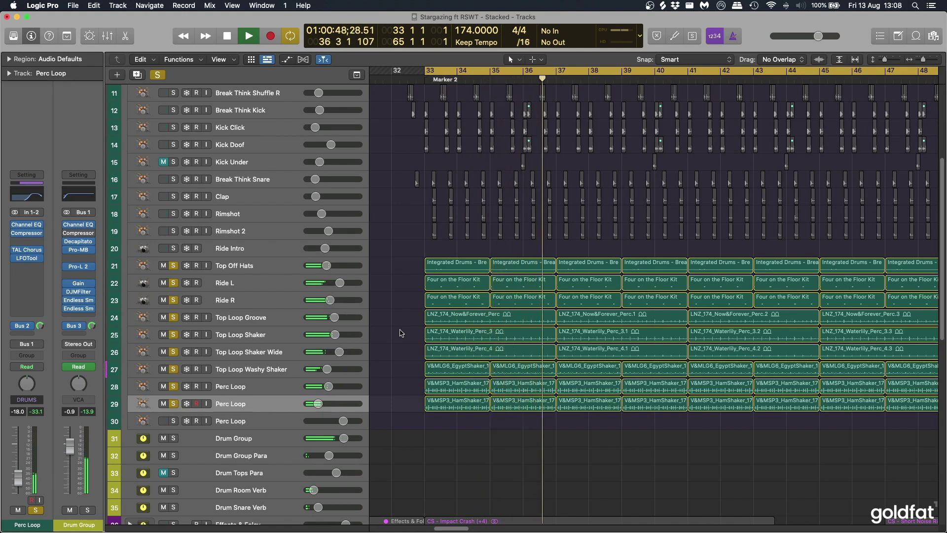
key(space)
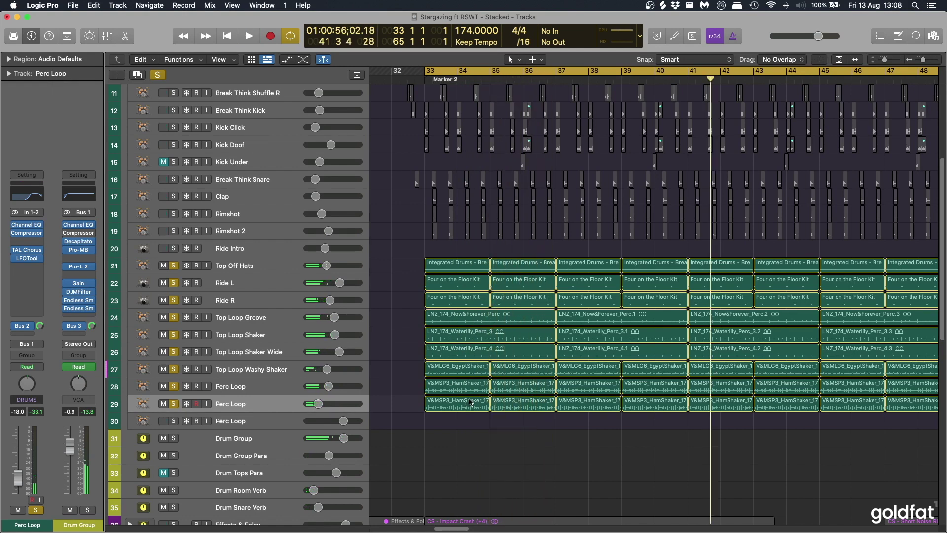
Examine how the top loop, ride and percussion regions are arranged from Marker 2 past Marker 3 and back
scroll(469, 402, right, 10)
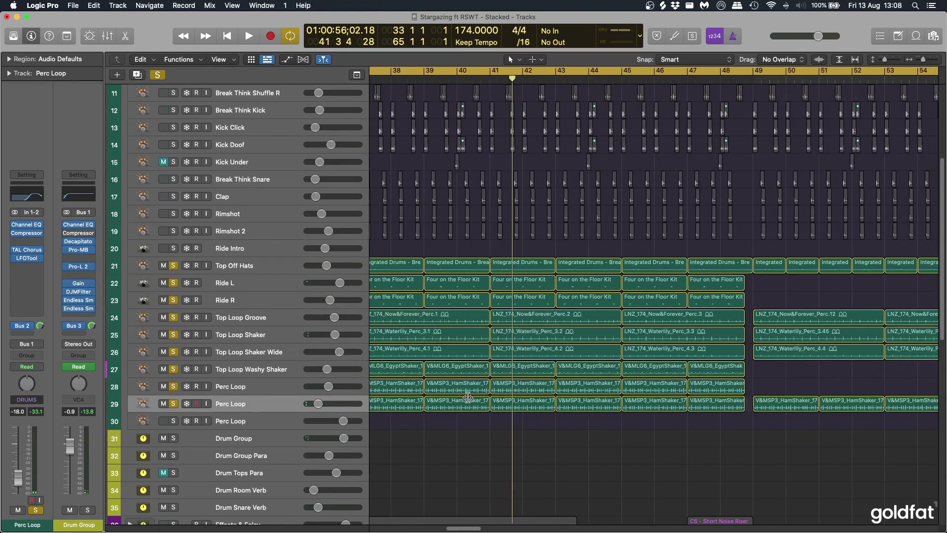
scroll(481, 393, right, 5)
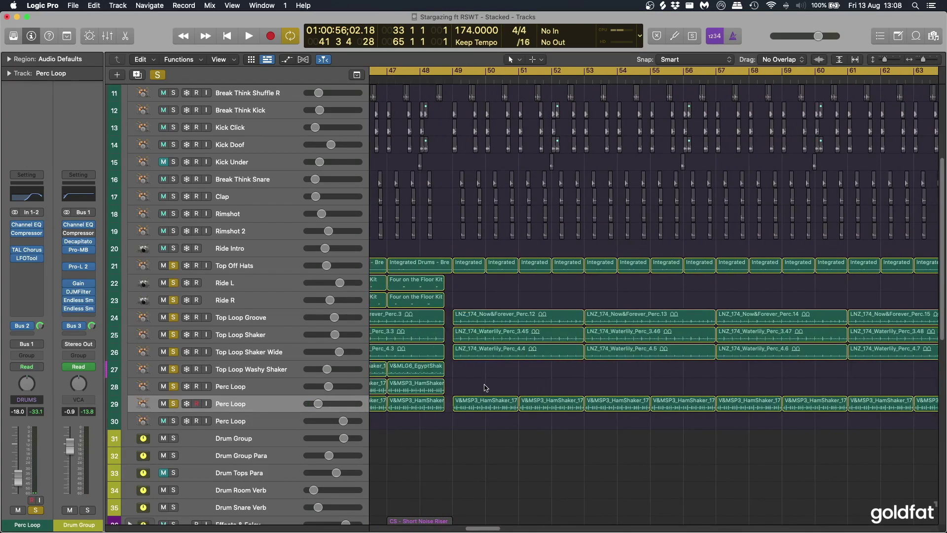
scroll(485, 388, left, 3)
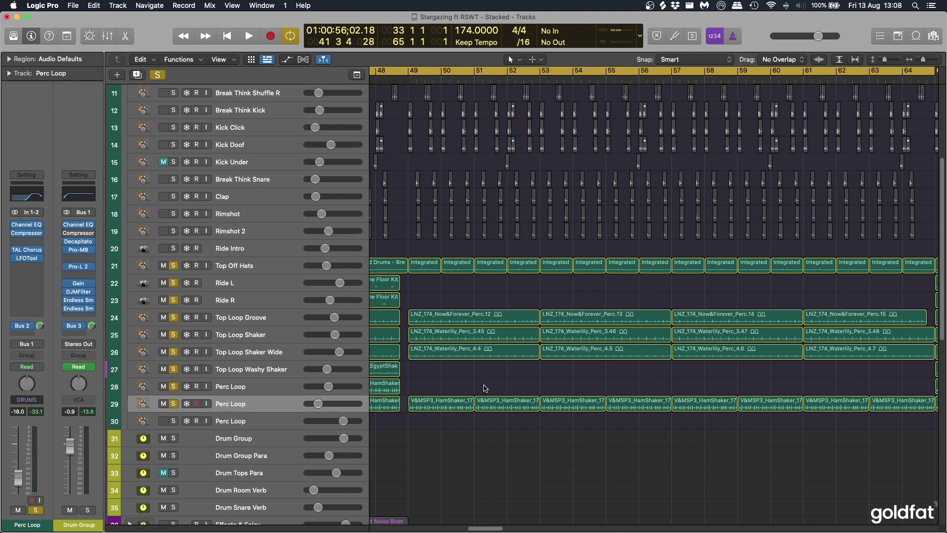
scroll(485, 388, down, 5)
scroll(493, 388, right, 10)
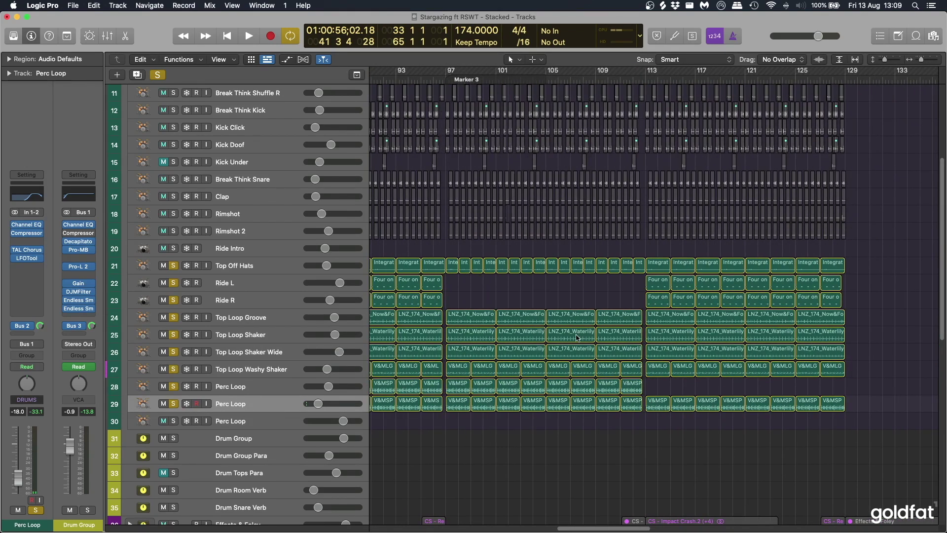
scroll(528, 367, left, 15)
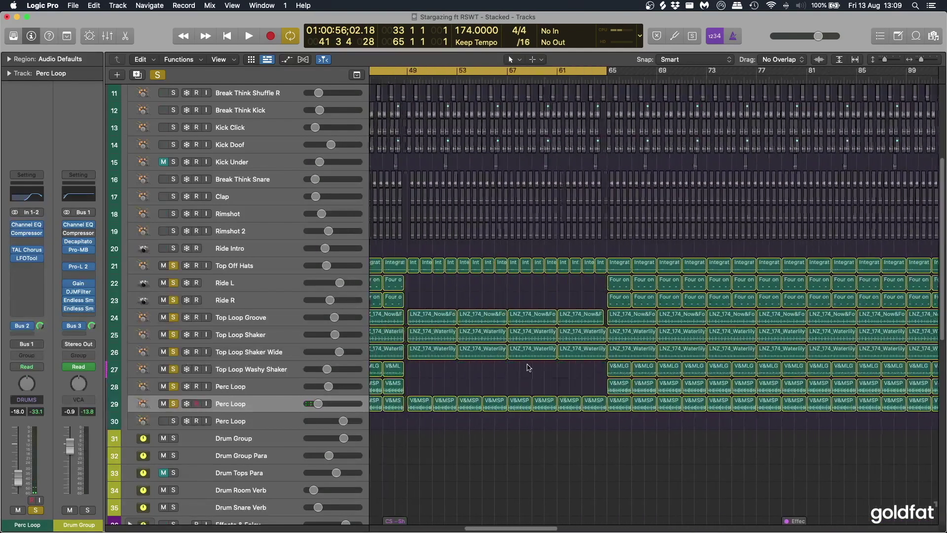
scroll(527, 367, left, 10)
scroll(527, 367, up, 5)
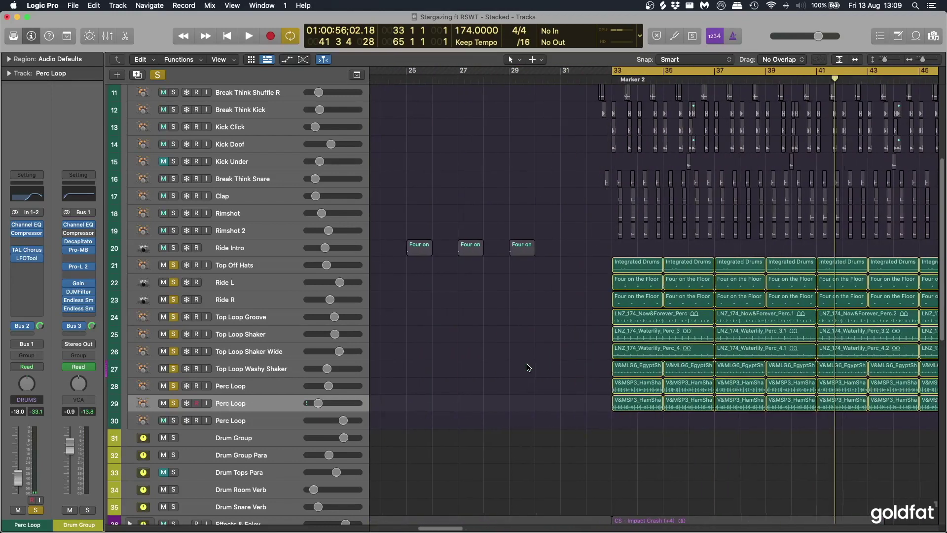
scroll(528, 368, right, 3)
Isolate Top Off Hats by unsoloing Ride L through the Perc Loop on track 29, and examine its Compressor
drag(174, 282, 174, 406)
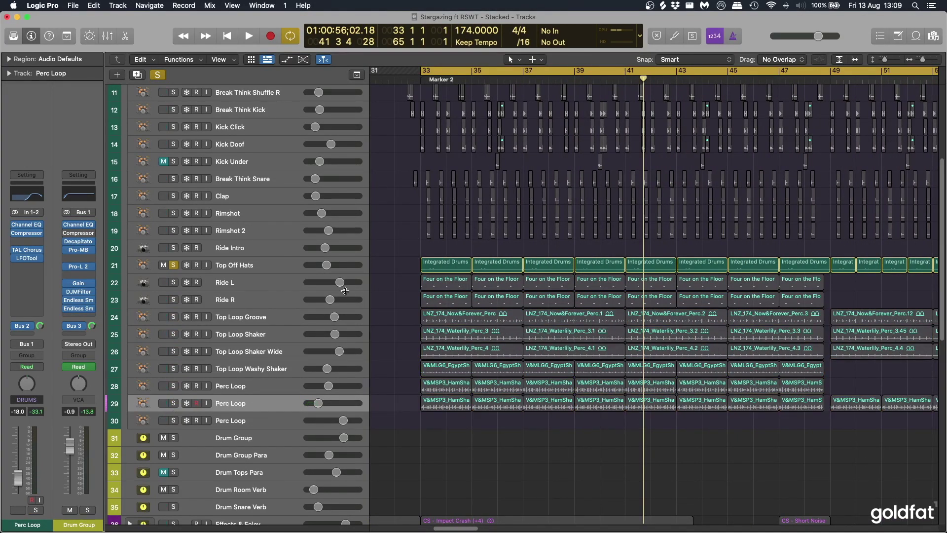
click(275, 267)
click(383, 254)
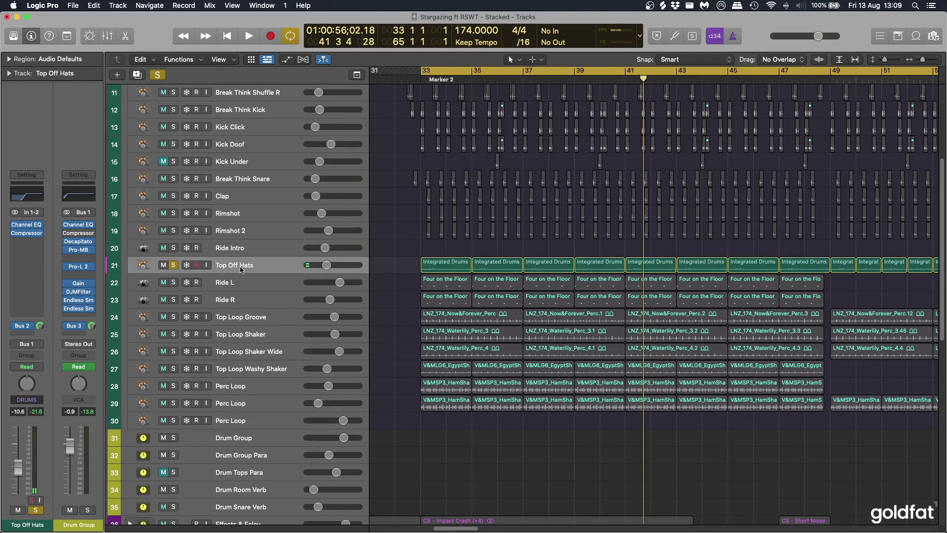
click(27, 235)
drag(607, 155, 592, 112)
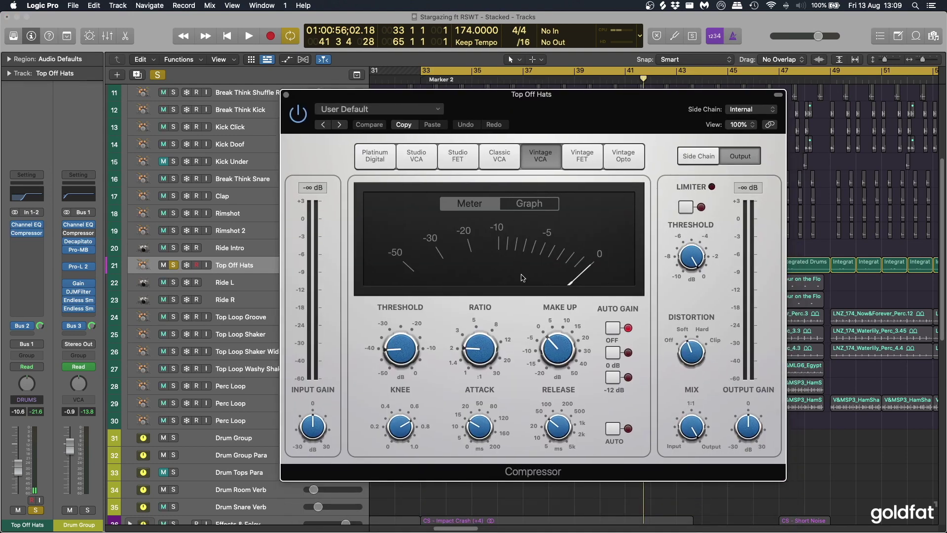
click(286, 97)
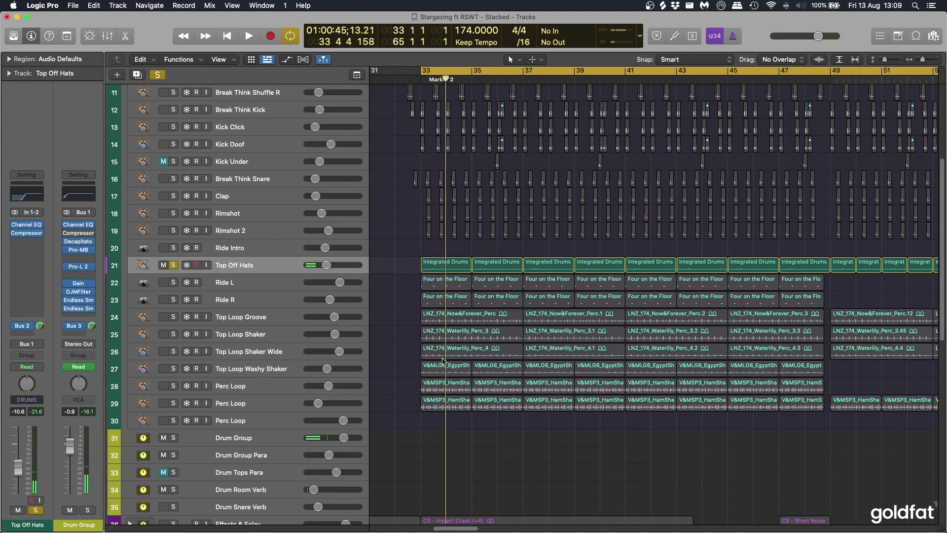
Replace the Top Off Hats solo with Ride L and Ride R, and play the two ride tracks together
key(super+Down)
click(178, 266)
click(265, 272)
click(258, 286)
key(s)
shift+click(251, 308)
key(s)
key(super+Right)
click(261, 302)
key(space)
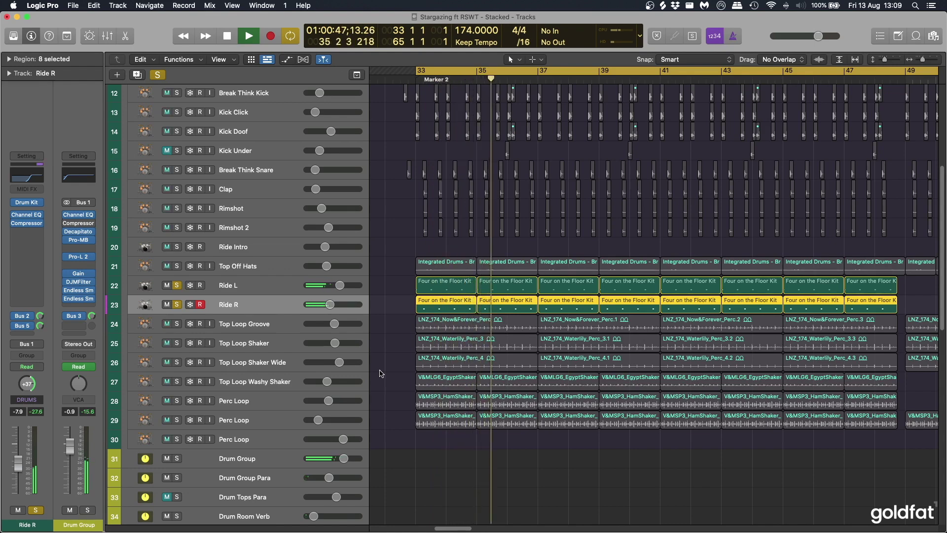
key(space)
Check the Drum Kit instrument on Ride R, and compare the Ride L and Ride R channel strips
key(v)
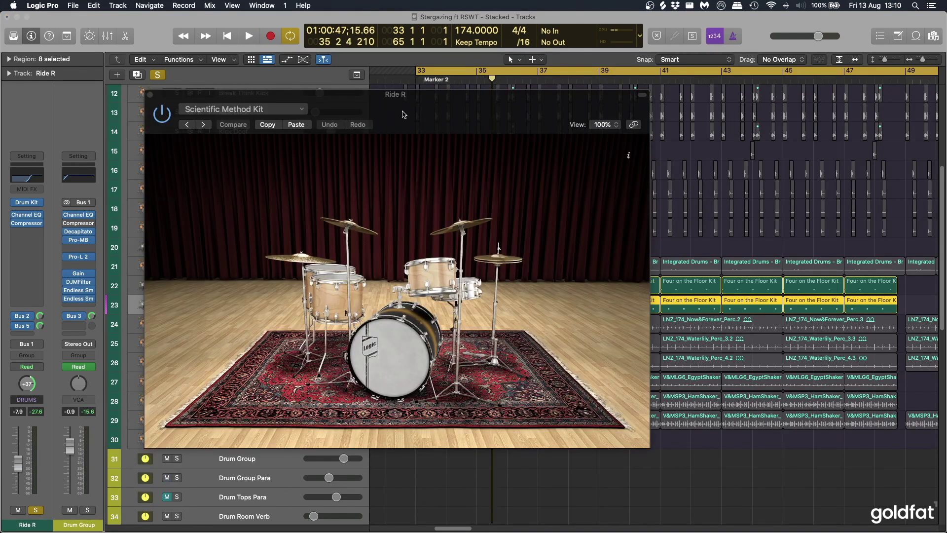
drag(433, 97, 531, 112)
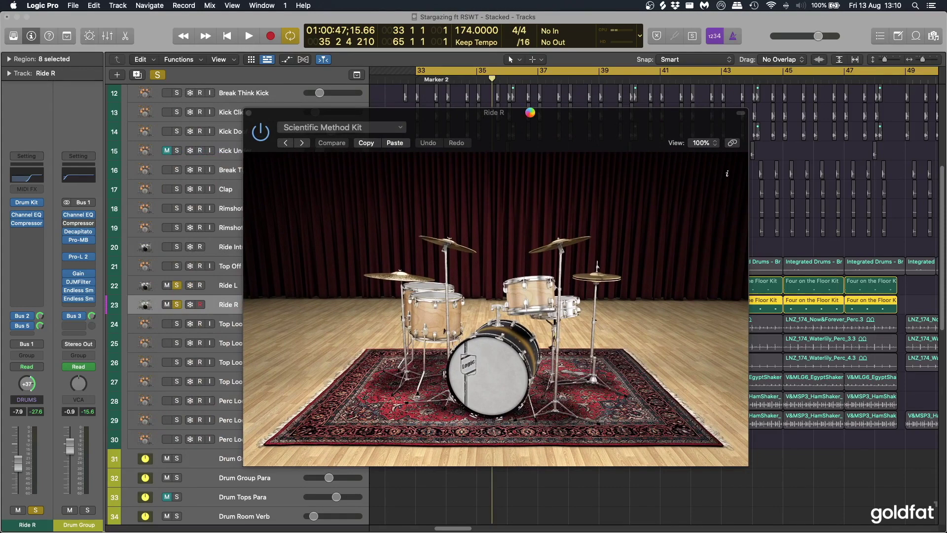
key(v)
key(Up)
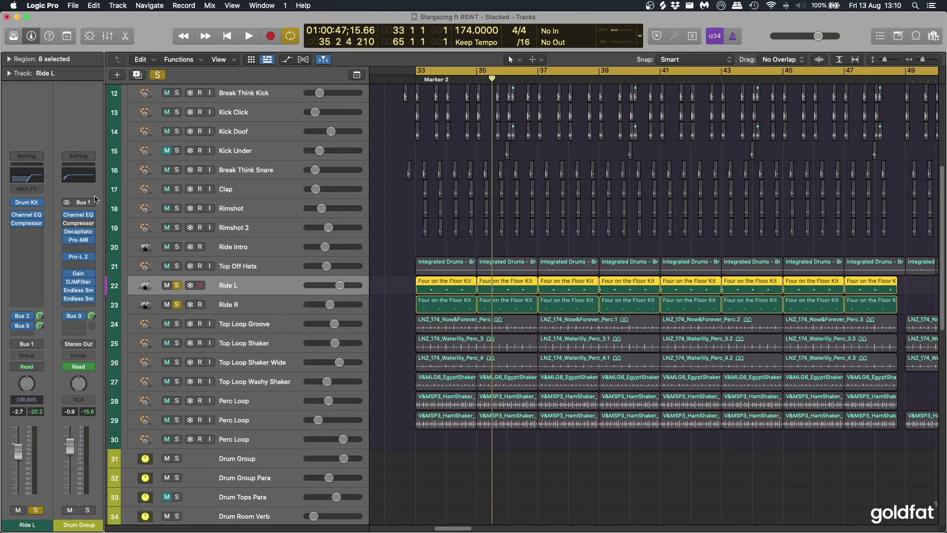
key(Down)
key(Up)
key(Down)
key(Up)
Examine the Channel EQ low cut and the Compressor ratio on Ride L, closing both plug-ins
click(26, 223)
click(27, 226)
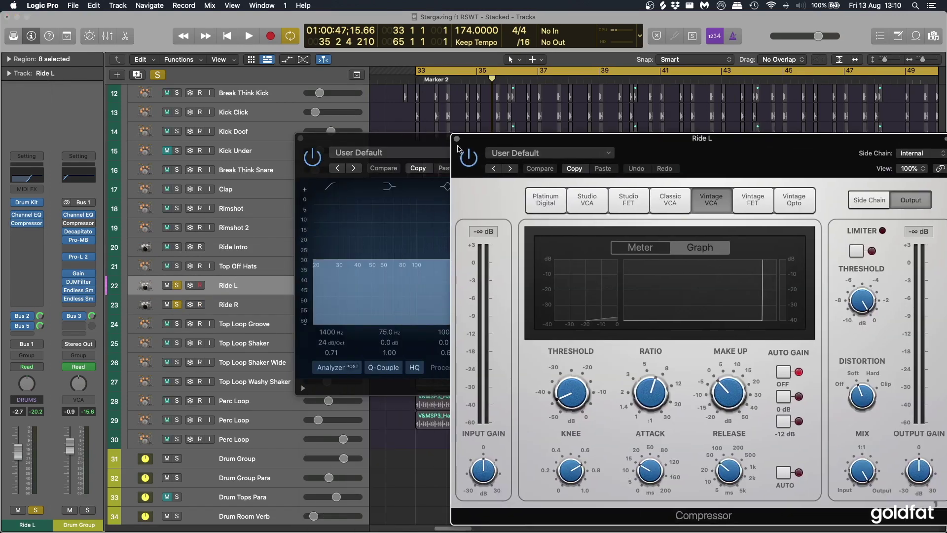
drag(430, 144, 154, 83)
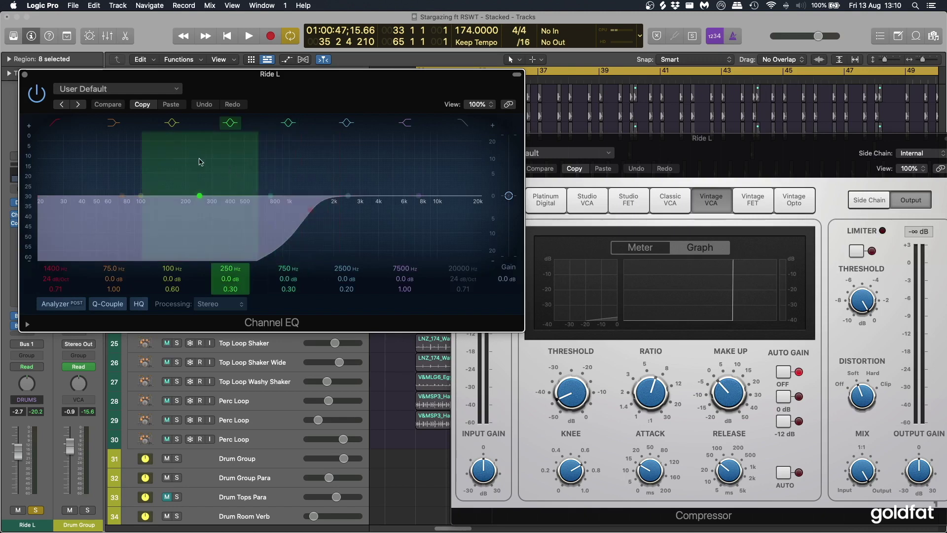
click(24, 77)
drag(642, 138, 407, 94)
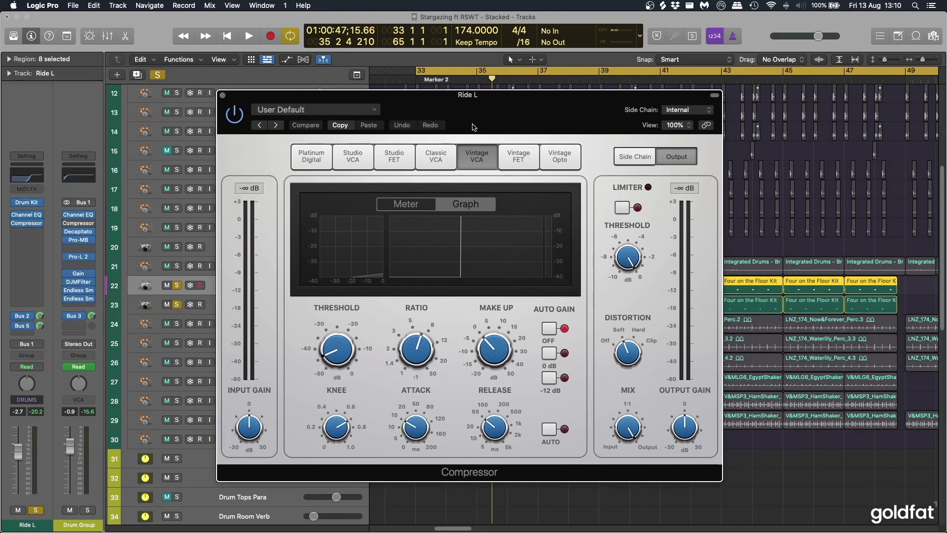
mouse_move(398, 360)
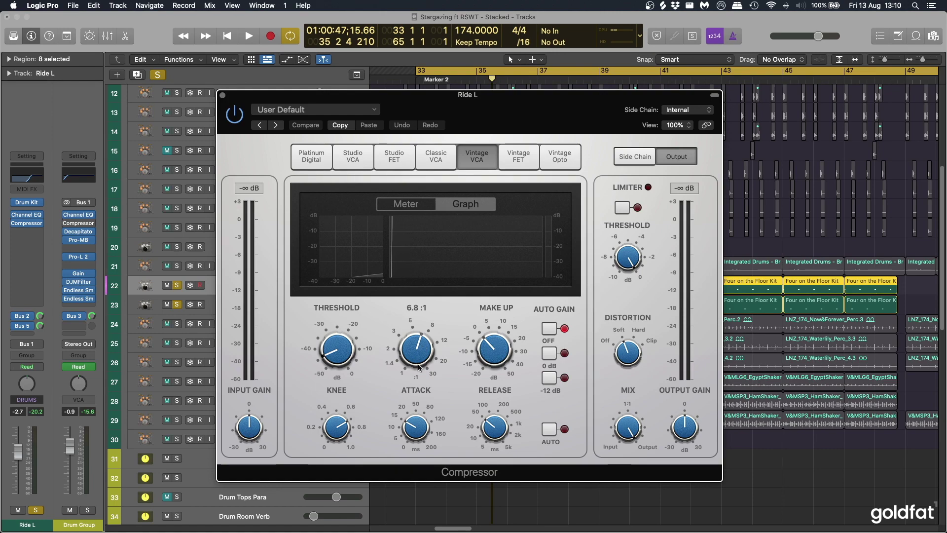
drag(224, 99, 65, 98)
click(64, 94)
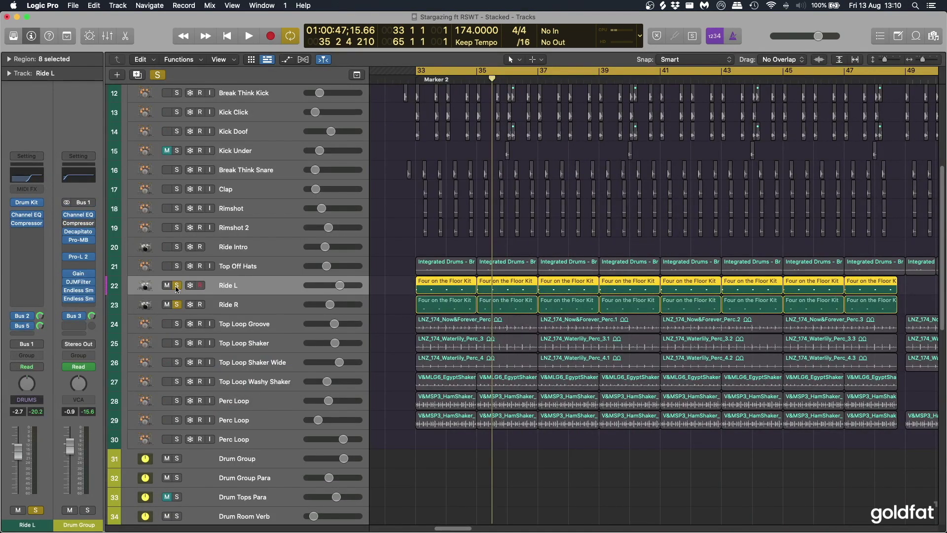
Clear the solo on both ride tracks and select the Top Loop Groove track
click(253, 324)
click(395, 353)
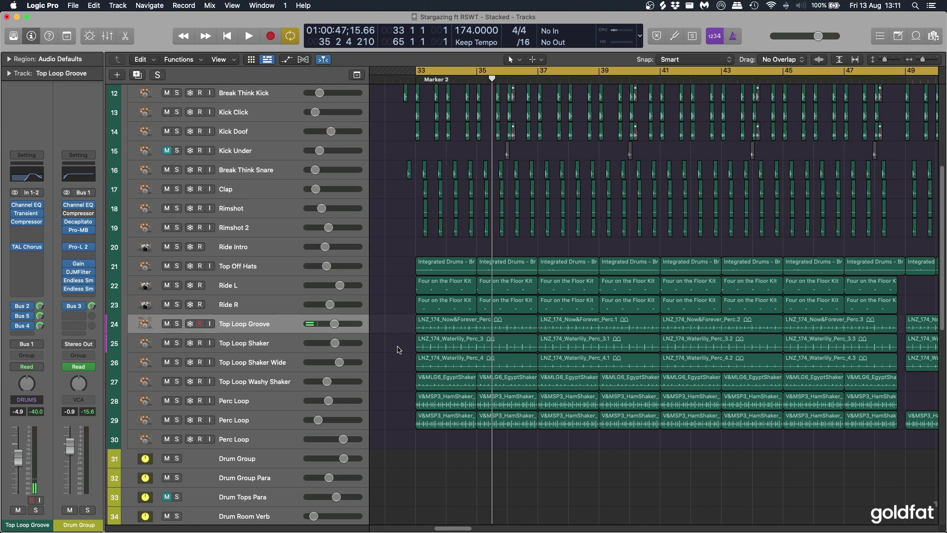
Solo the Top Loop Groove track and review the settings of its Channel EQ and Transient Master inserts
key(s)
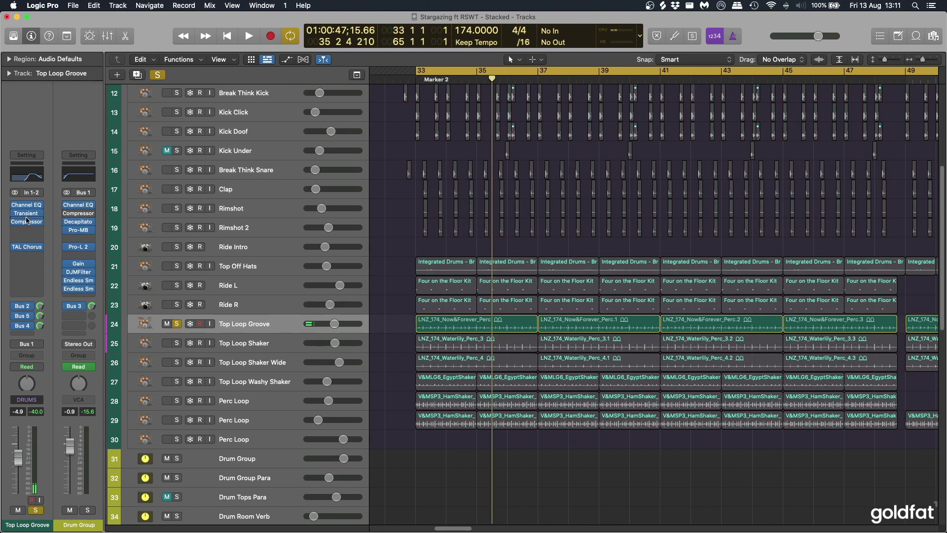
mouse_move(39, 224)
click(25, 205)
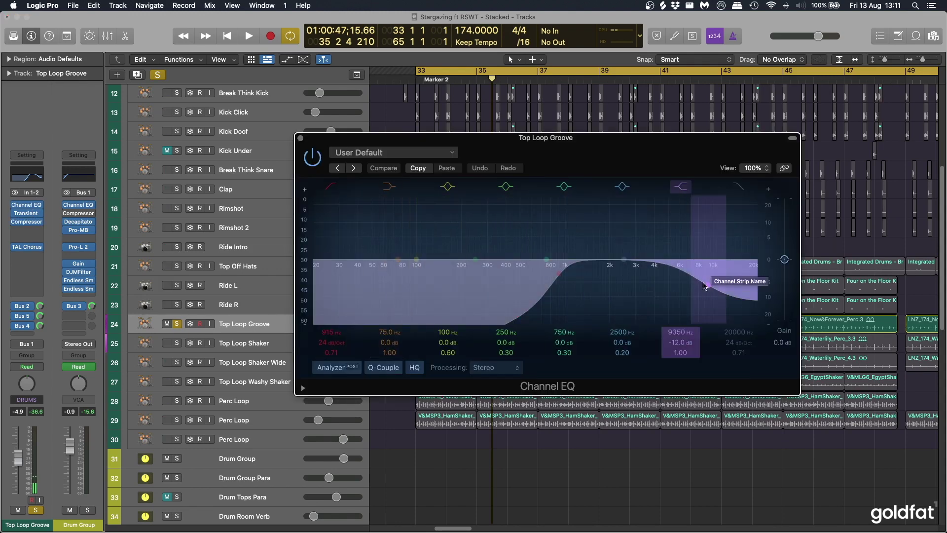
click(26, 205)
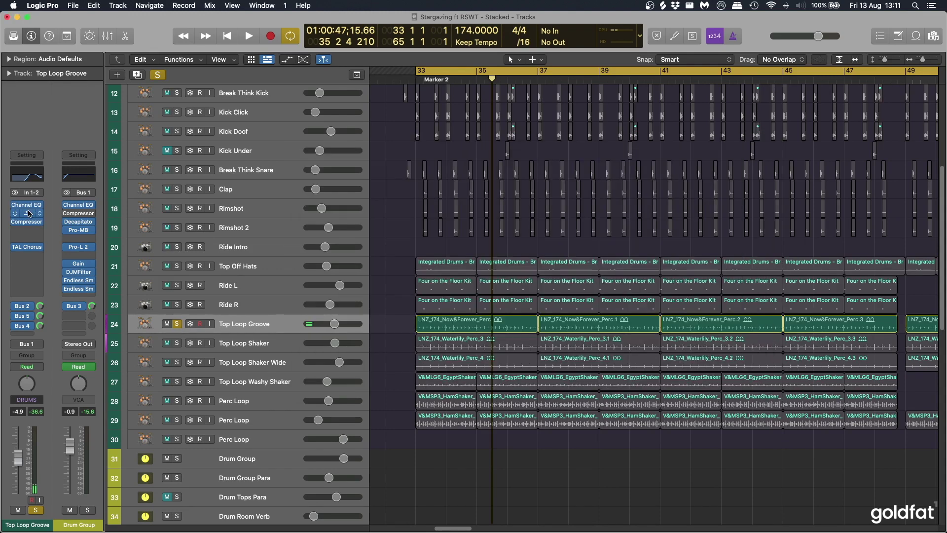
click(28, 214)
drag(486, 145, 529, 150)
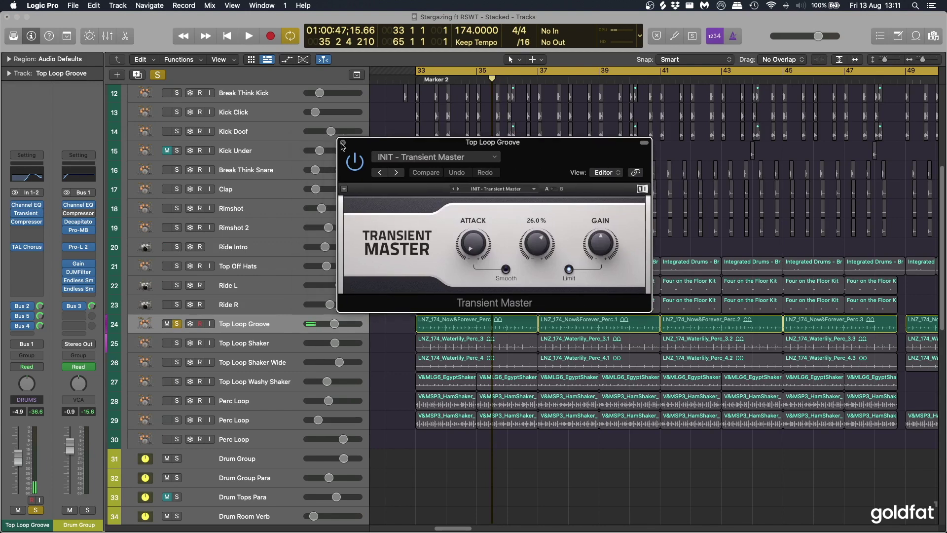
click(342, 144)
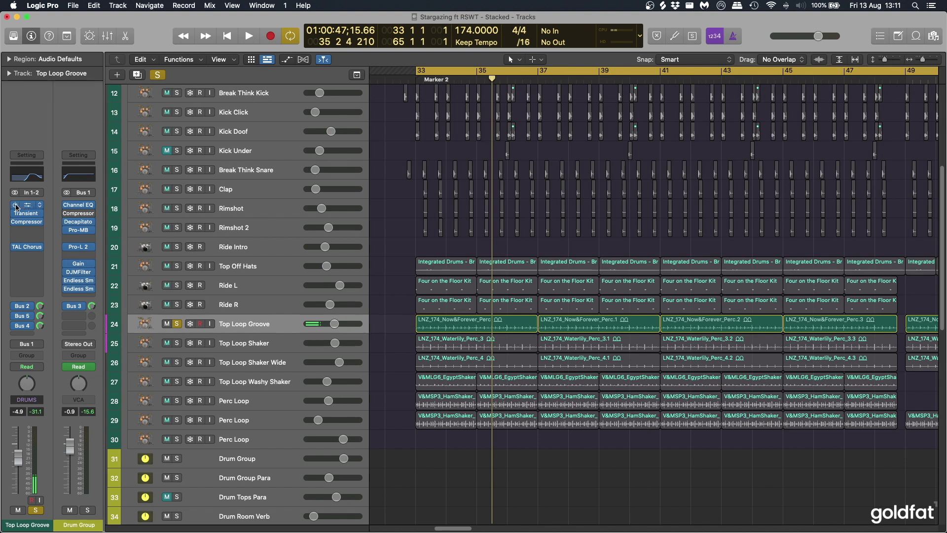
Compare playback of the soloed Top Loop Groove with its insert effects bypassed and with them re-enabled
key(space)
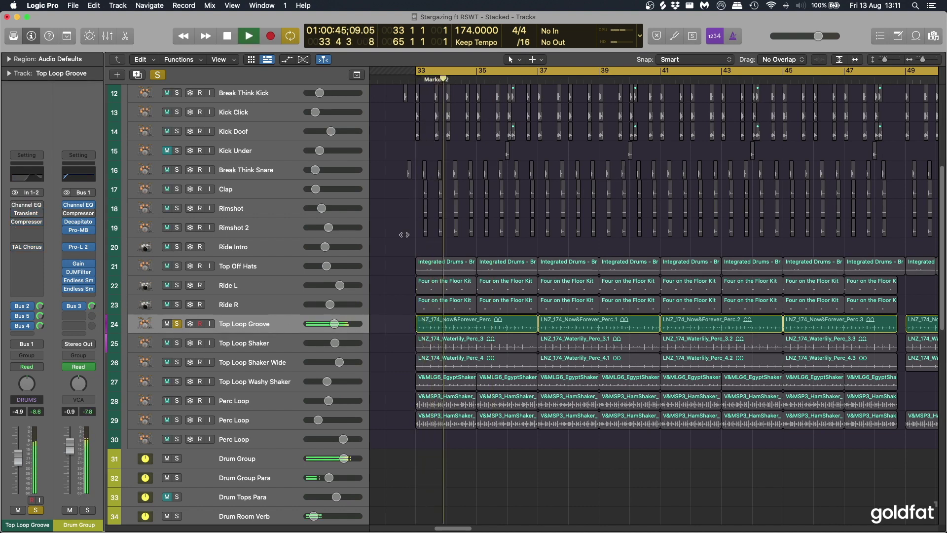
key(space)
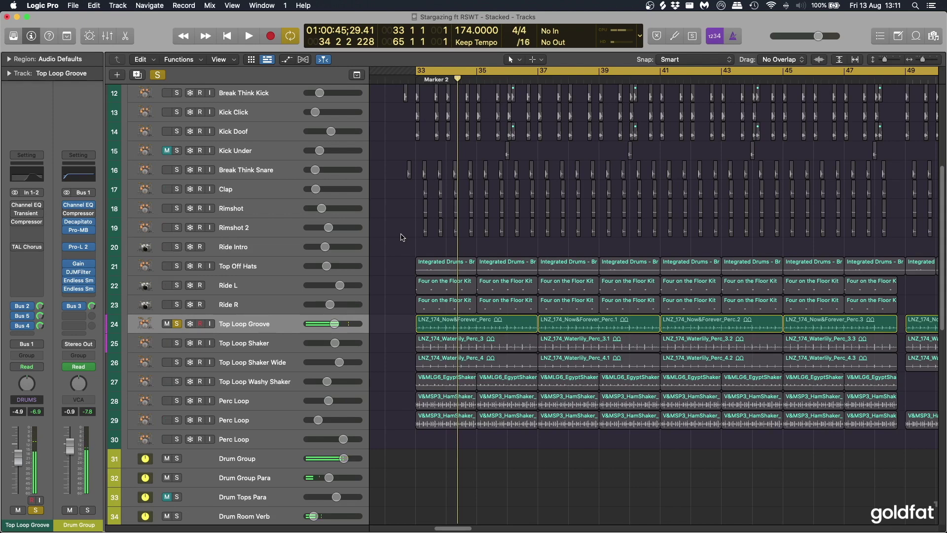
click(13, 205)
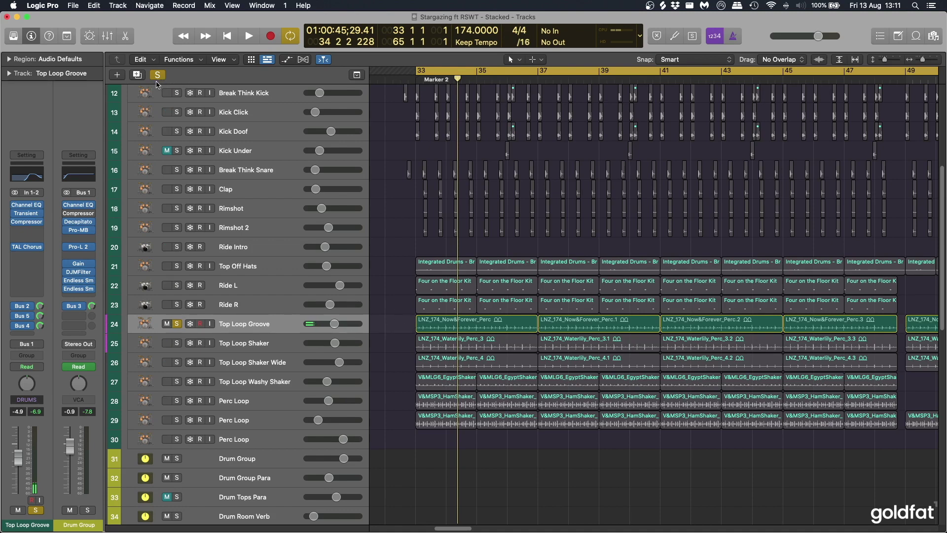
key(space)
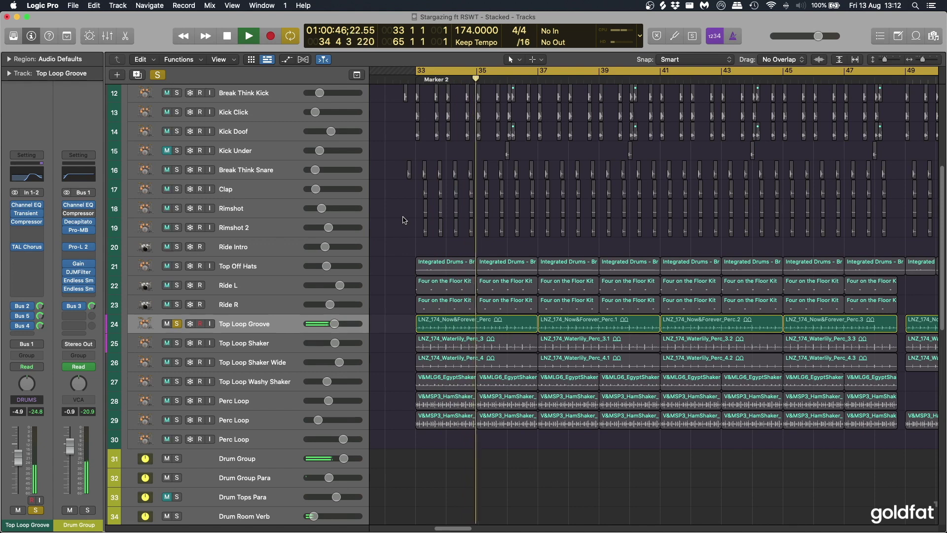
key(space)
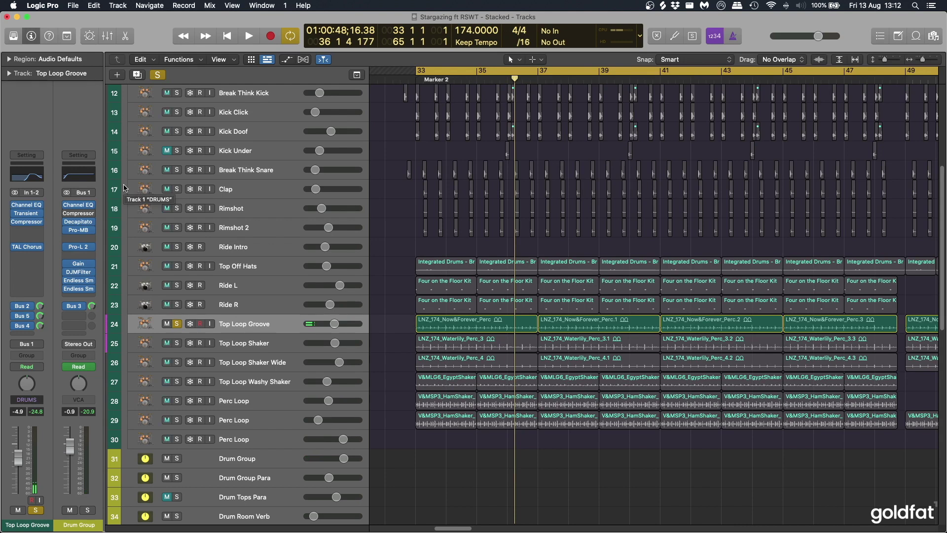
Review the Compressor settings on the Top Loop Groove track and close the plug-in
click(26, 221)
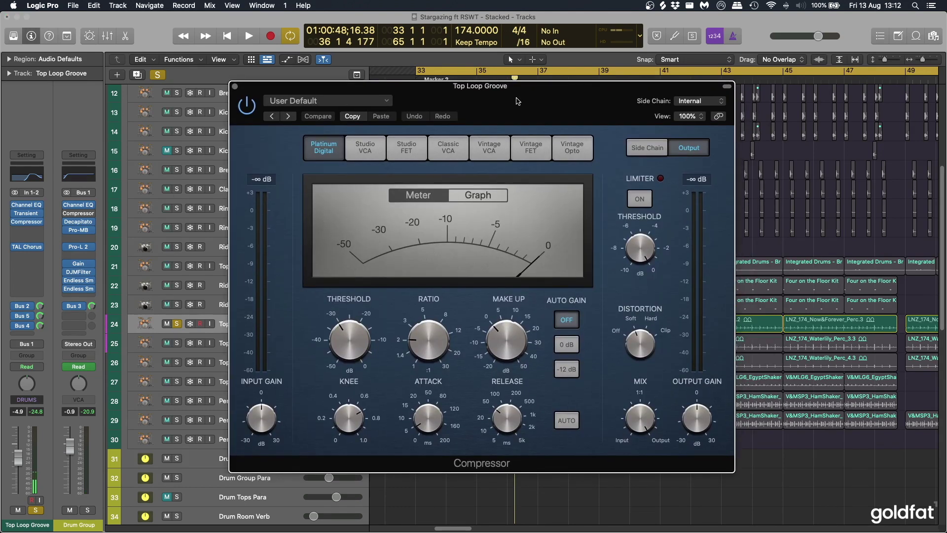
mouse_move(425, 413)
click(236, 87)
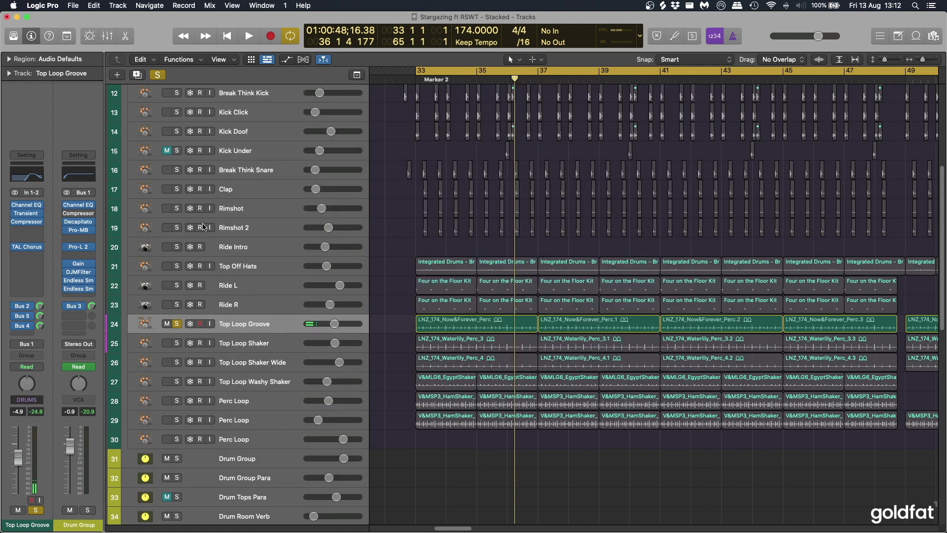
Compare Top Loop Groove playback with the TAL Chorus insert bypassed and enabled, leaving the chorus on
click(28, 247)
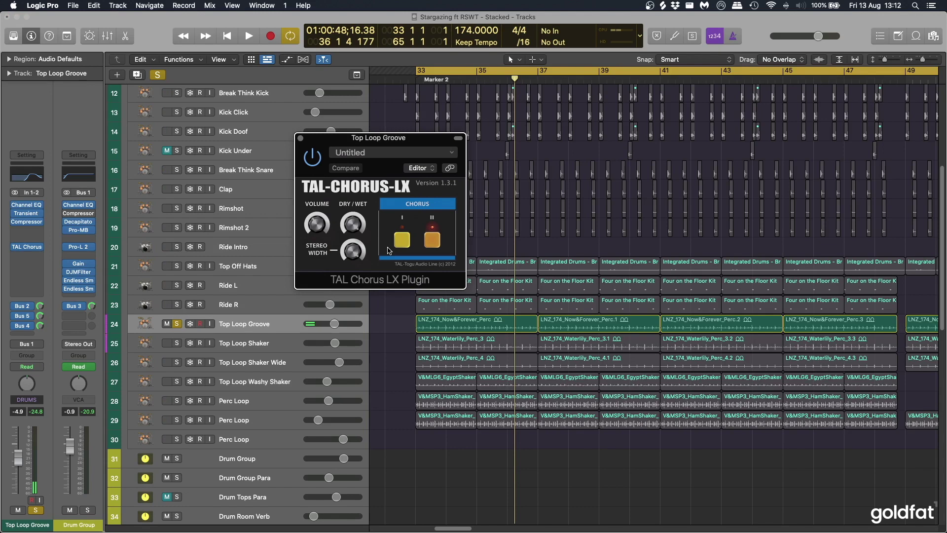
drag(388, 132, 452, 130)
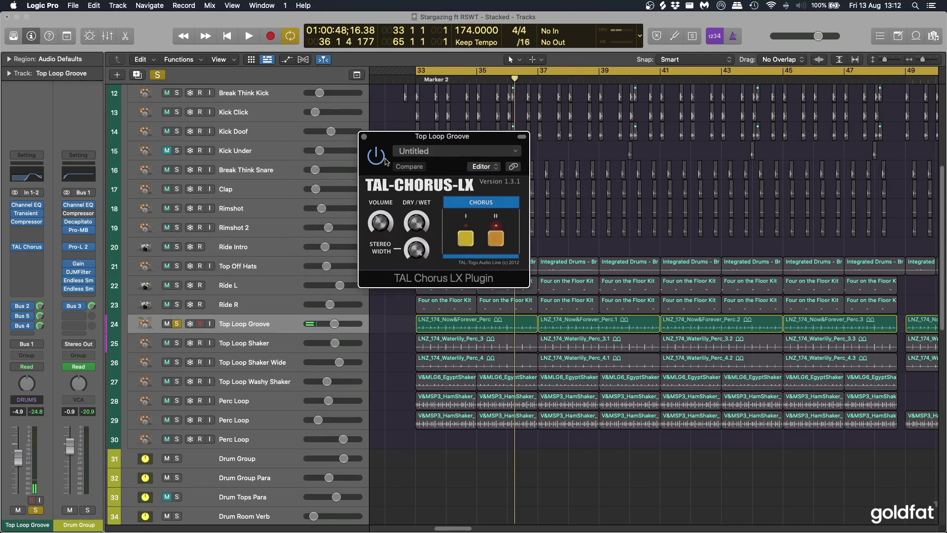
key(space)
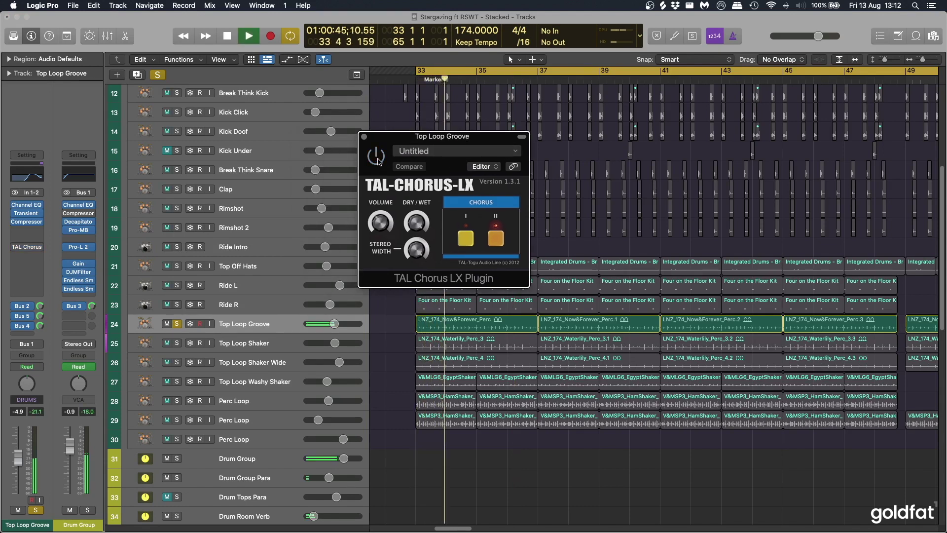
key(space)
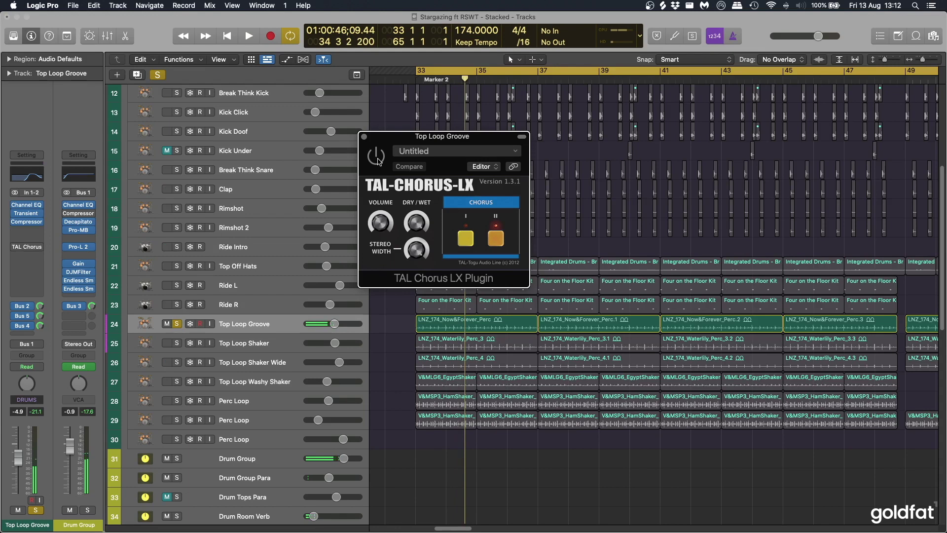
key(space)
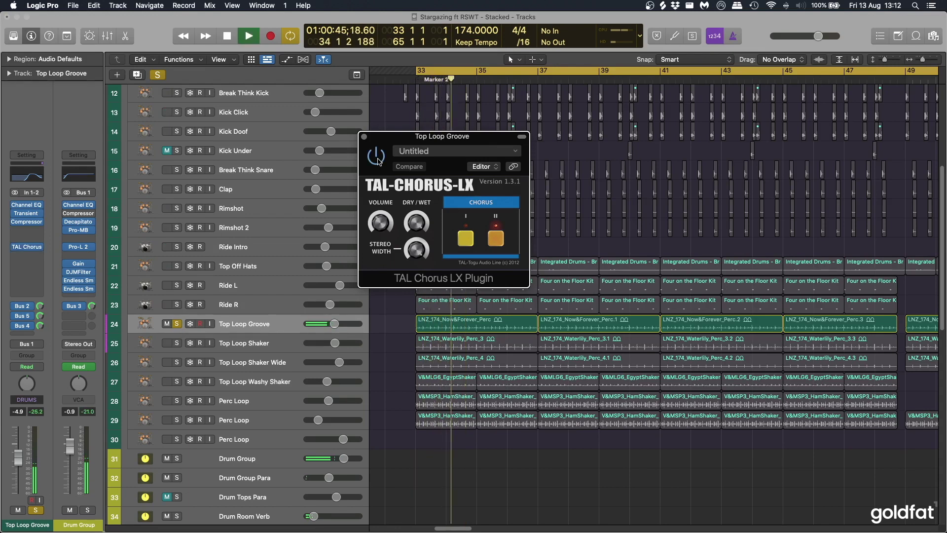
key(space)
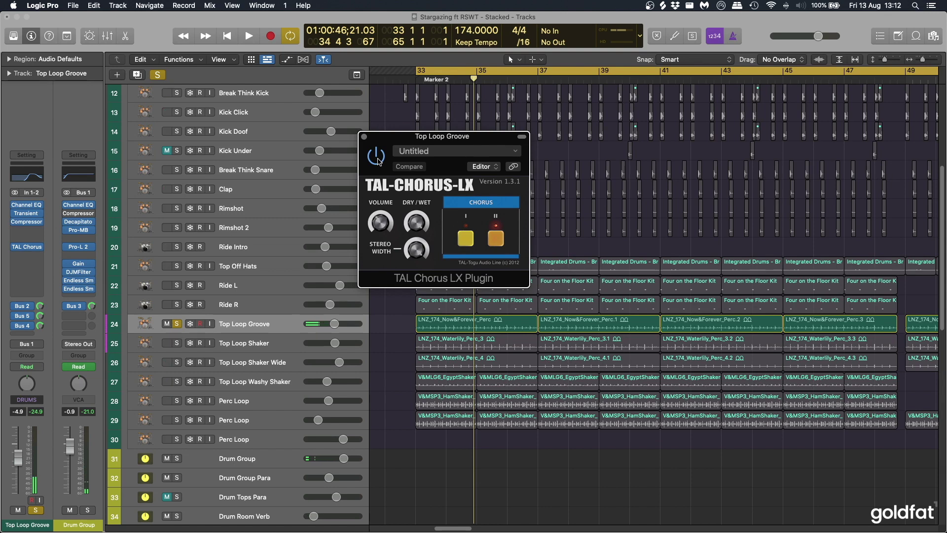
click(364, 137)
Switch the solo from Top Loop Groove to the Top Loop Shaker track
click(254, 340)
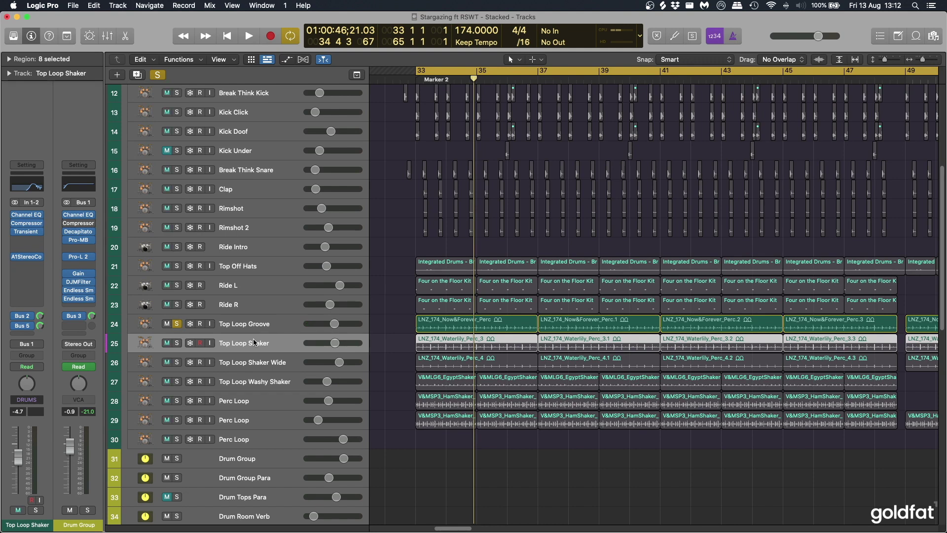
key(s)
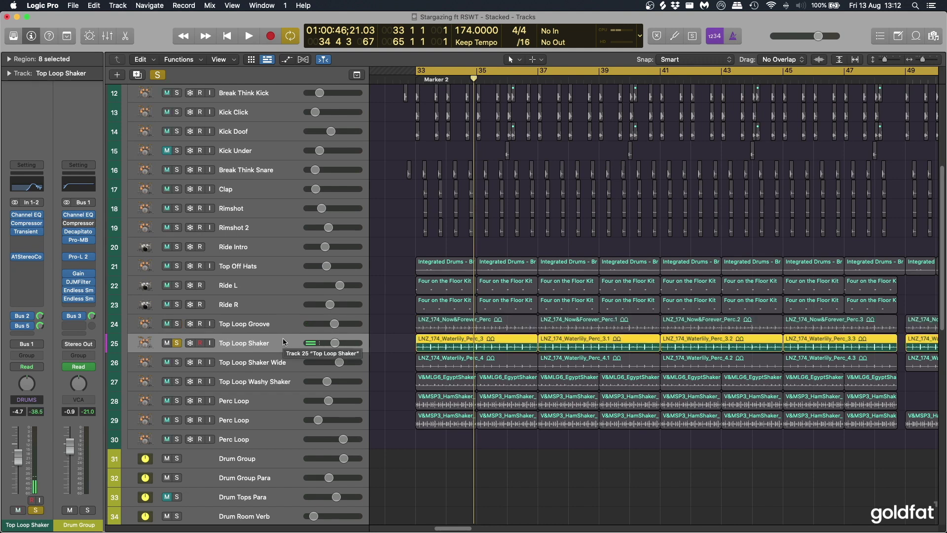
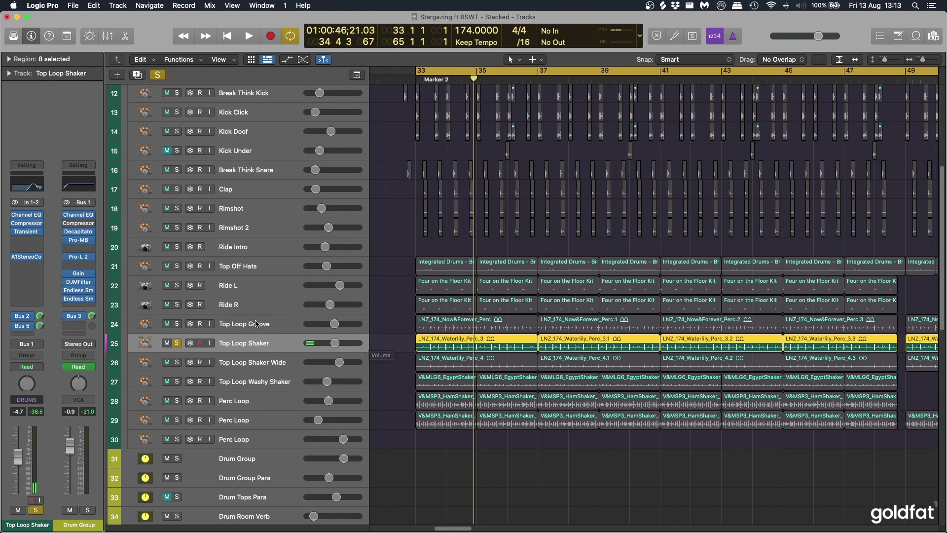
click(254, 345)
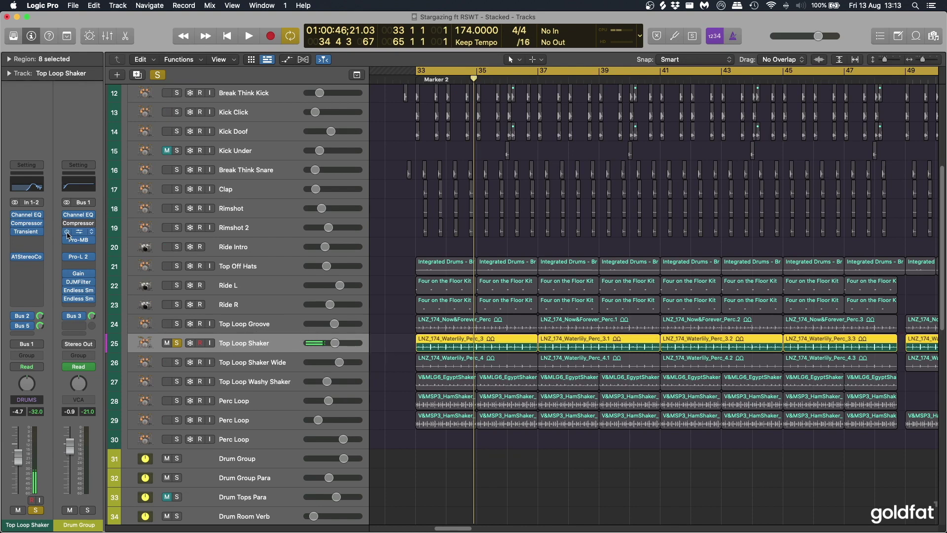
Review the Channel EQ, Compressor and Transient Master settings on Top Loop Shaker and close their windows
click(26, 215)
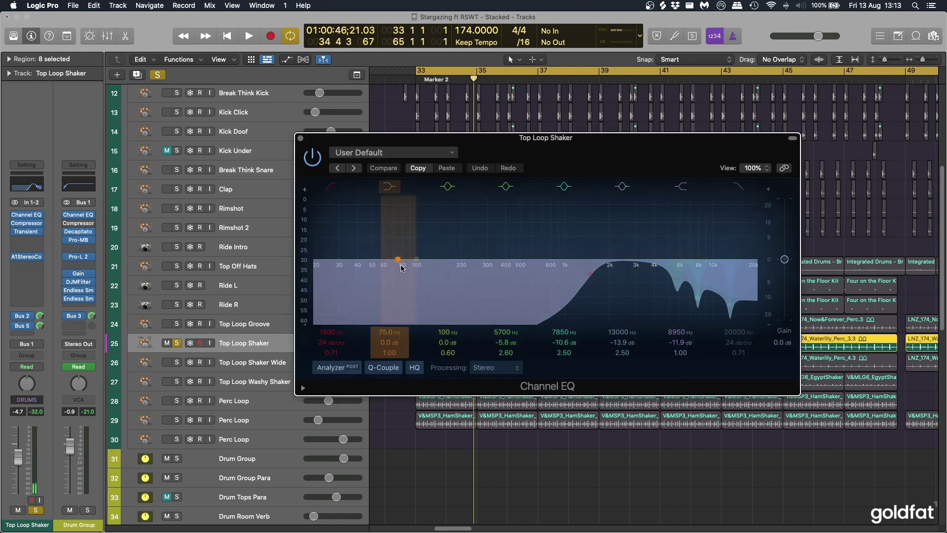
click(27, 224)
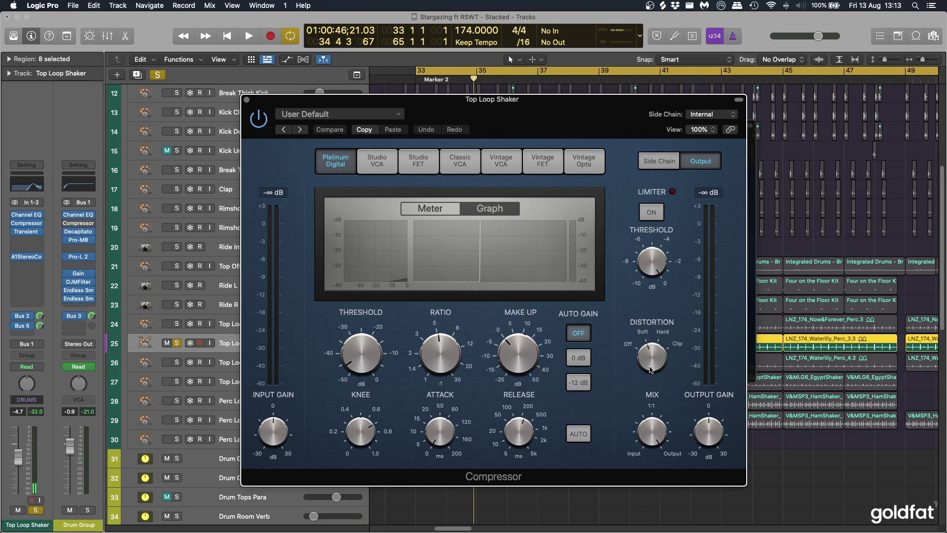
mouse_move(440, 447)
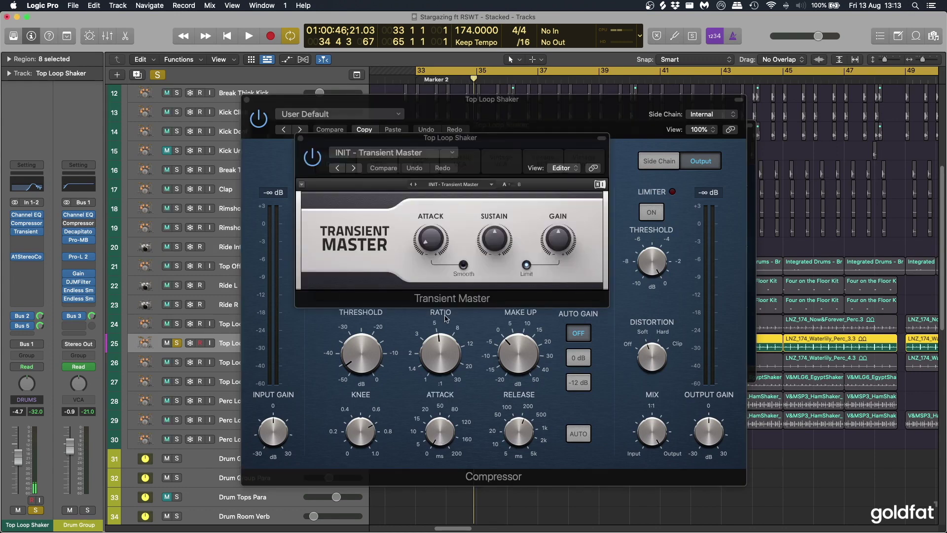
mouse_move(424, 244)
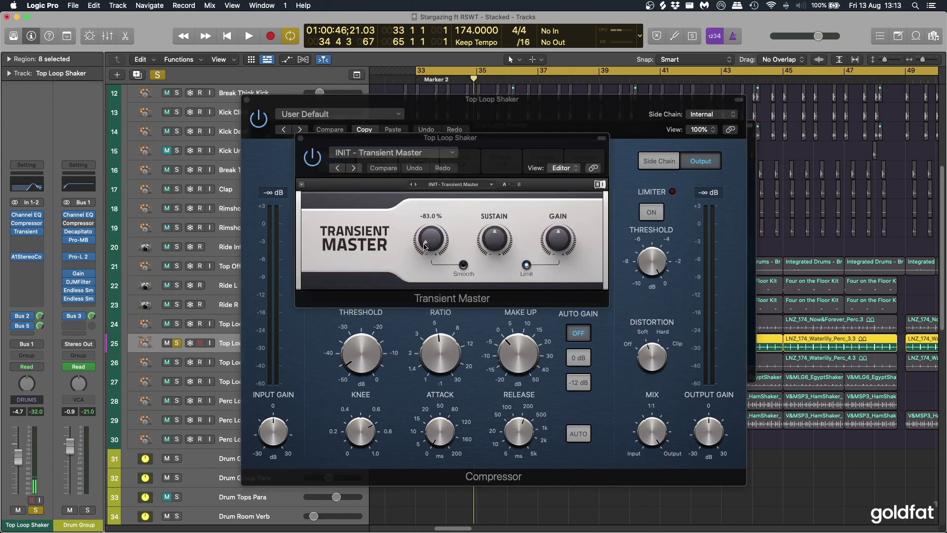
click(301, 139)
click(247, 99)
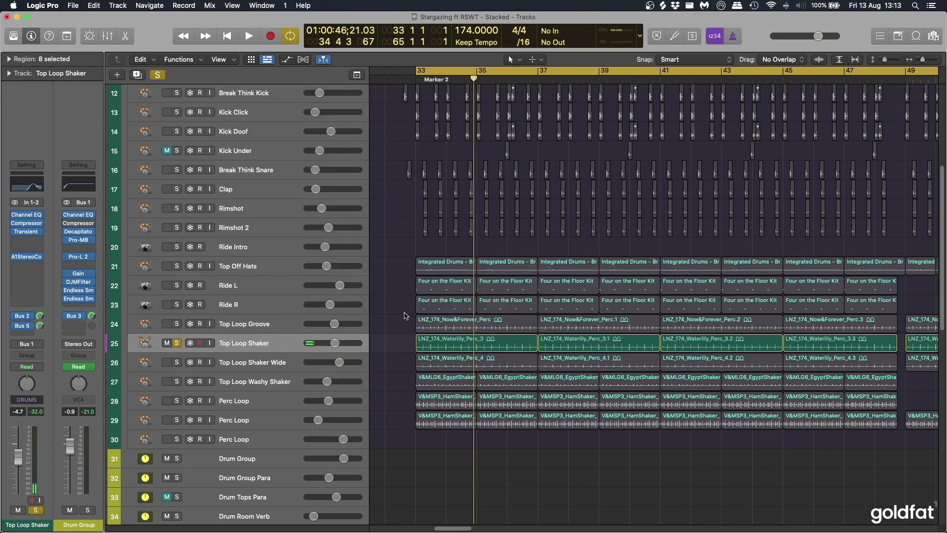
Compare Top Loop Shaker playback with its Channel EQ, Compressor and Transient Master active and bypassed, leaving all three enabled
key(space)
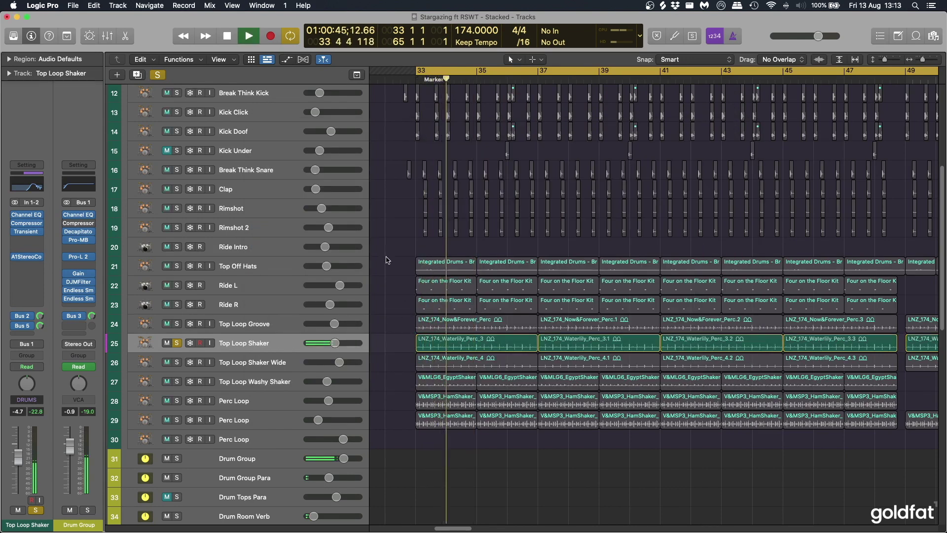
key(space)
mouse_move(15, 216)
key(space)
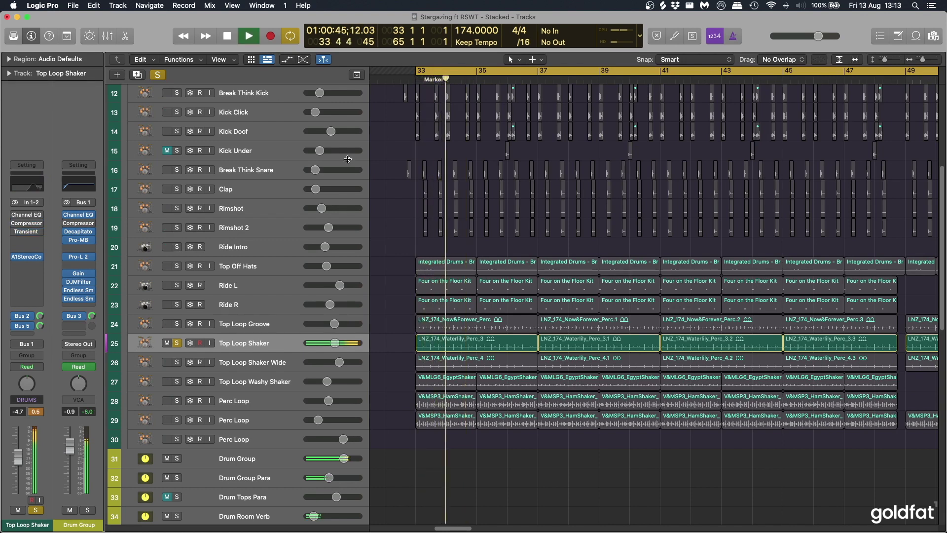
key(space)
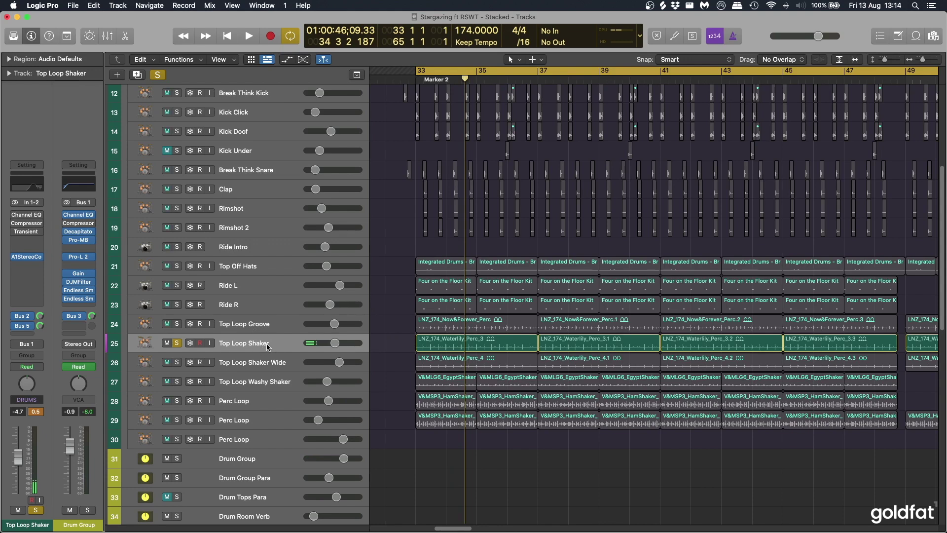
drag(11, 215, 15, 231)
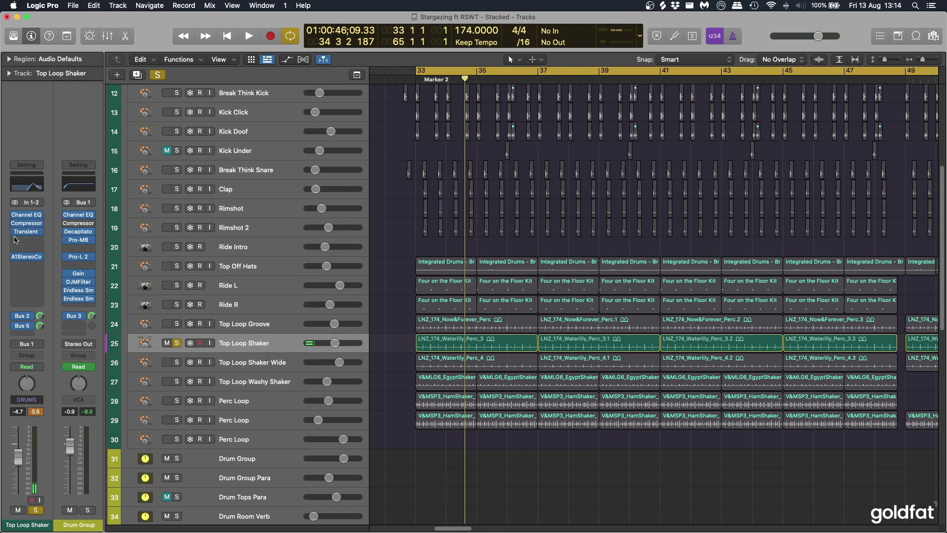
key(space)
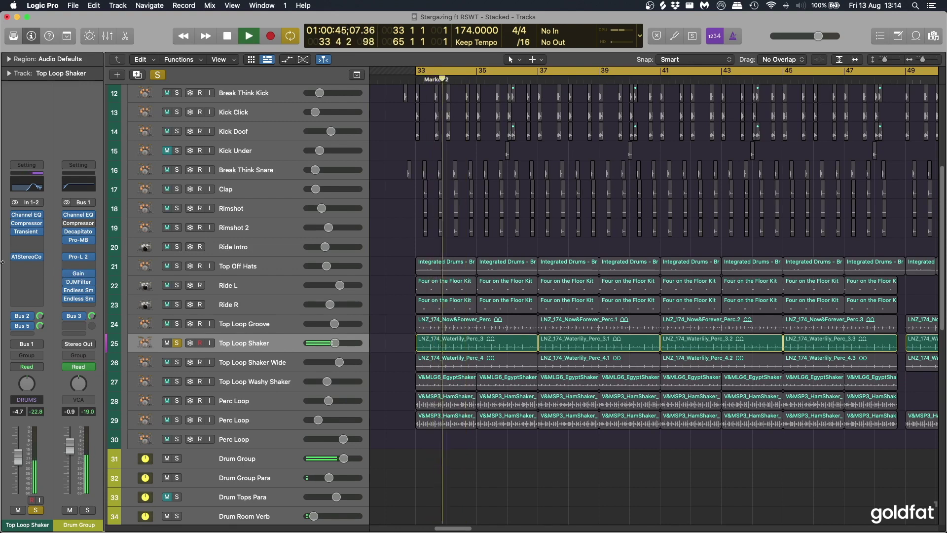
Review the A1StereoControl settings on Top Loop Shaker and close the plug-in window
click(27, 257)
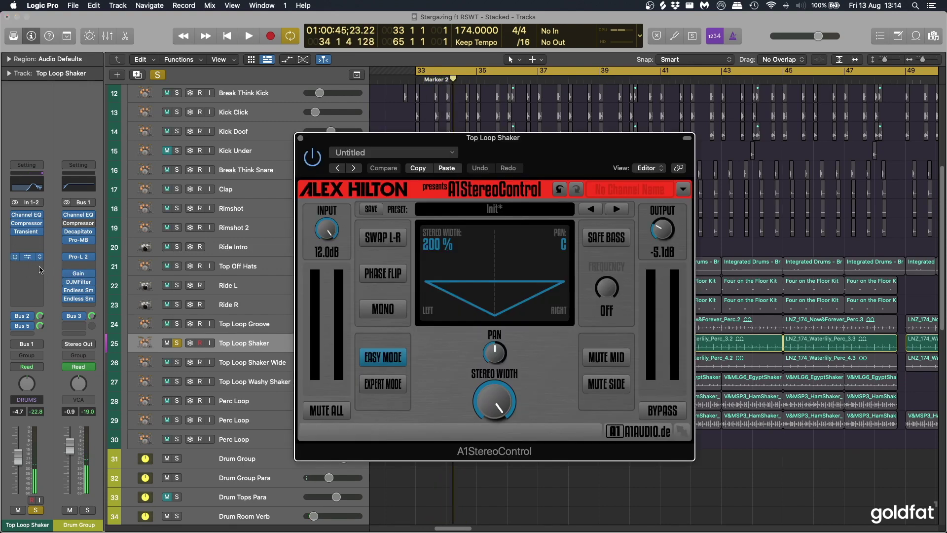
drag(555, 156, 540, 142)
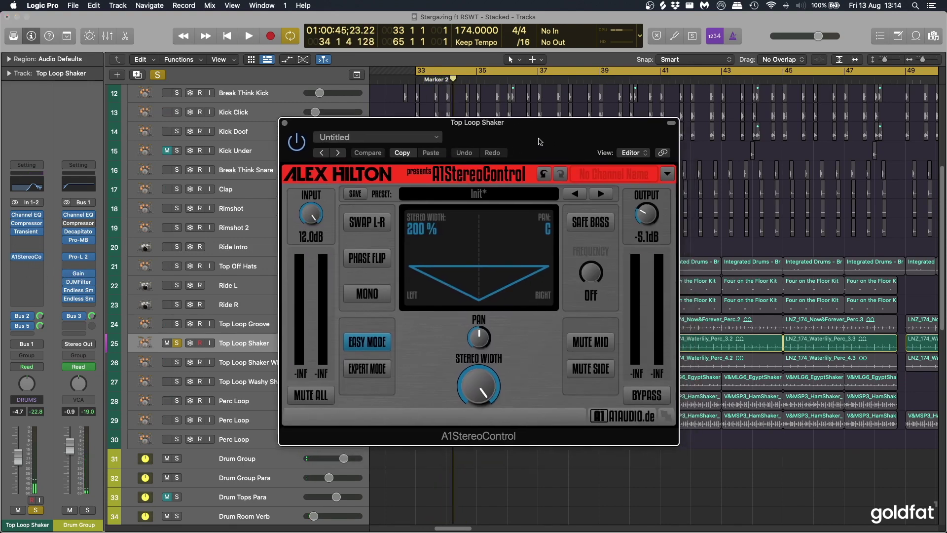
drag(536, 139, 537, 143)
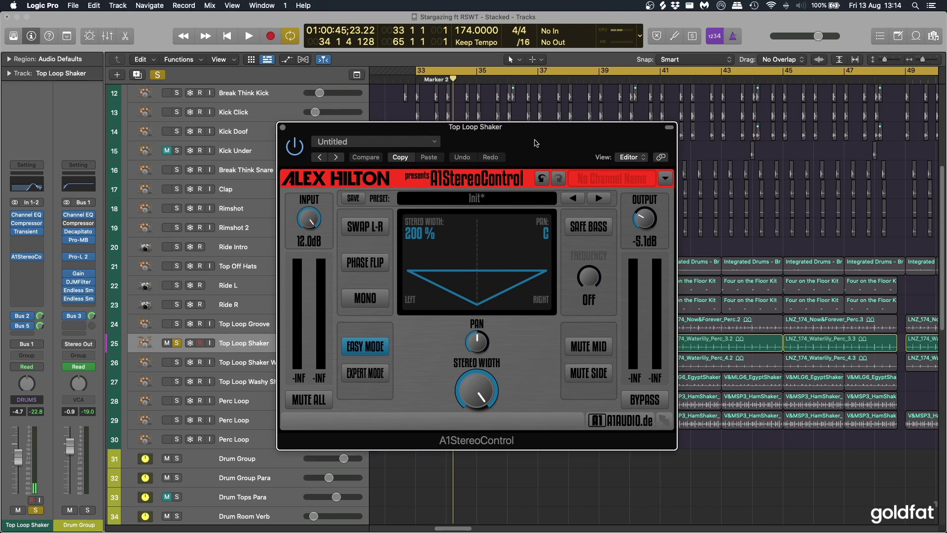
key(super+w)
Switch the solo from Top Loop Shaker to the Top Loop Shaker Wide track and audition it
click(263, 344)
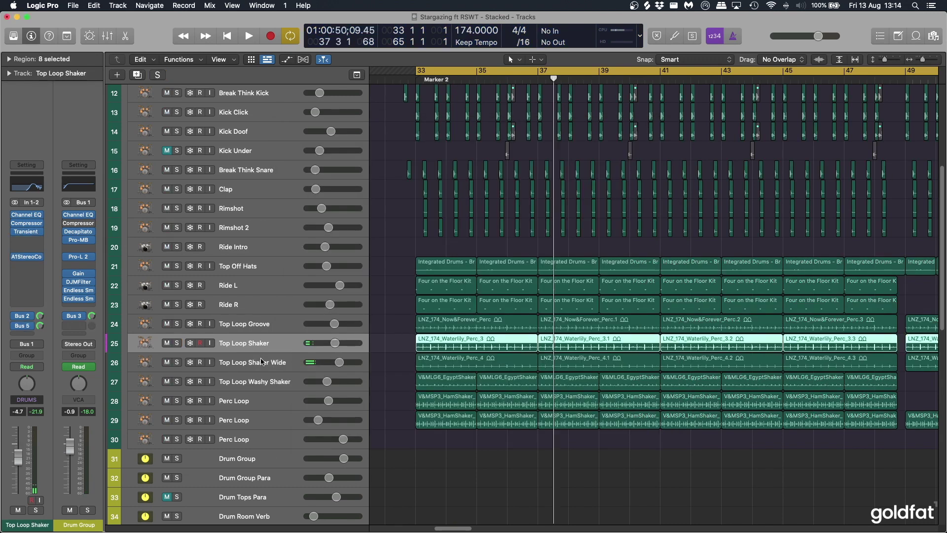
click(263, 362)
key(ctrl+s)
key(space)
key(space)
Audition Top Loop Shaker alone for comparison and return the solo to Top Loop Shaker Wide
click(176, 343)
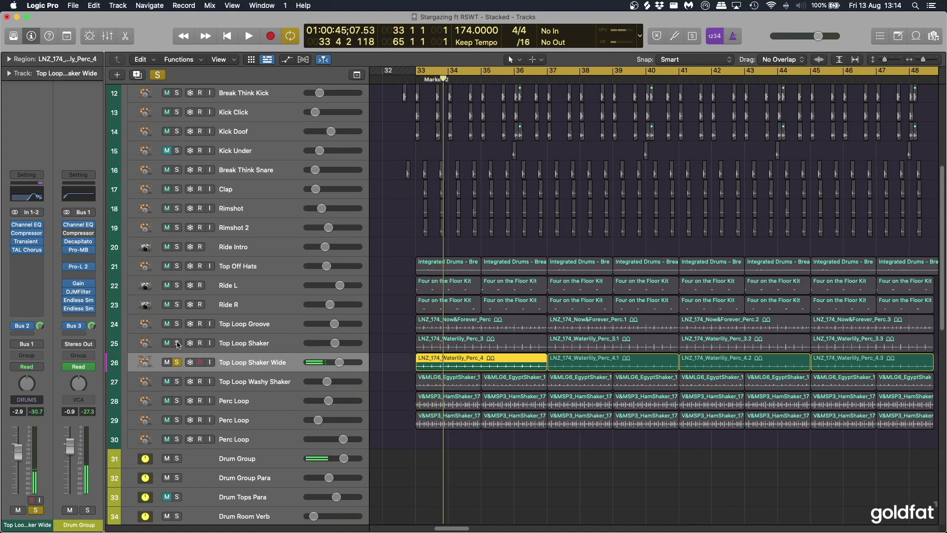
click(176, 362)
key(space)
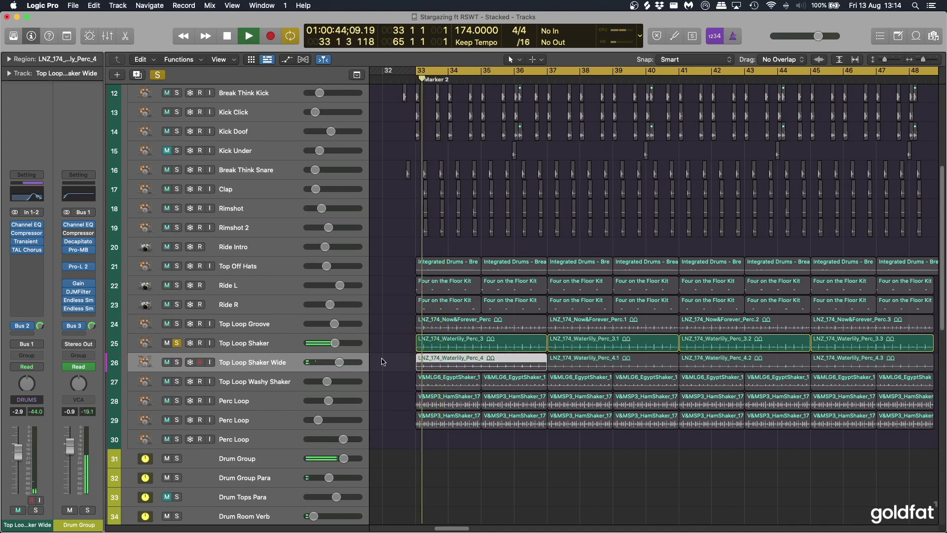
key(space)
click(175, 363)
click(176, 342)
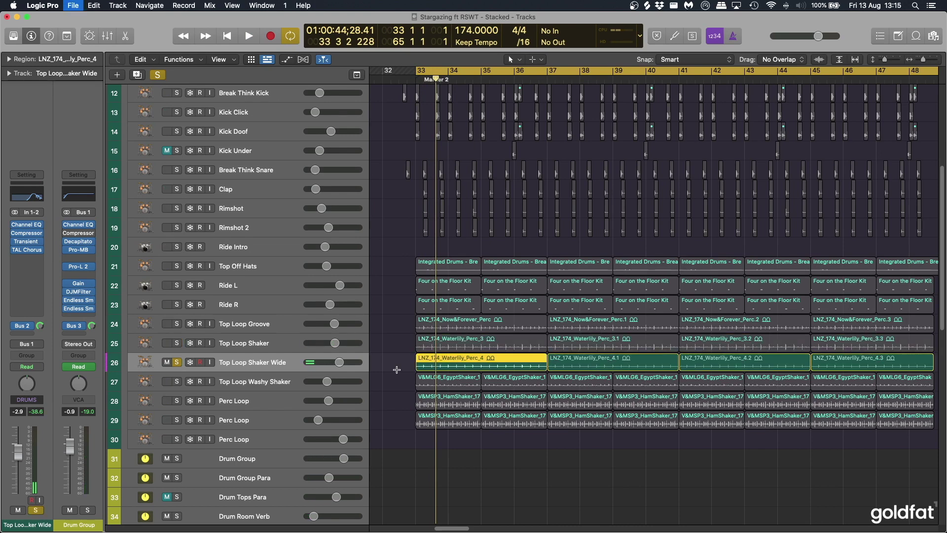
Check the region parameters of the Top Loop Shaker and Top Loop Shaker Wide tracks and collapse them again
click(8, 58)
key(Up)
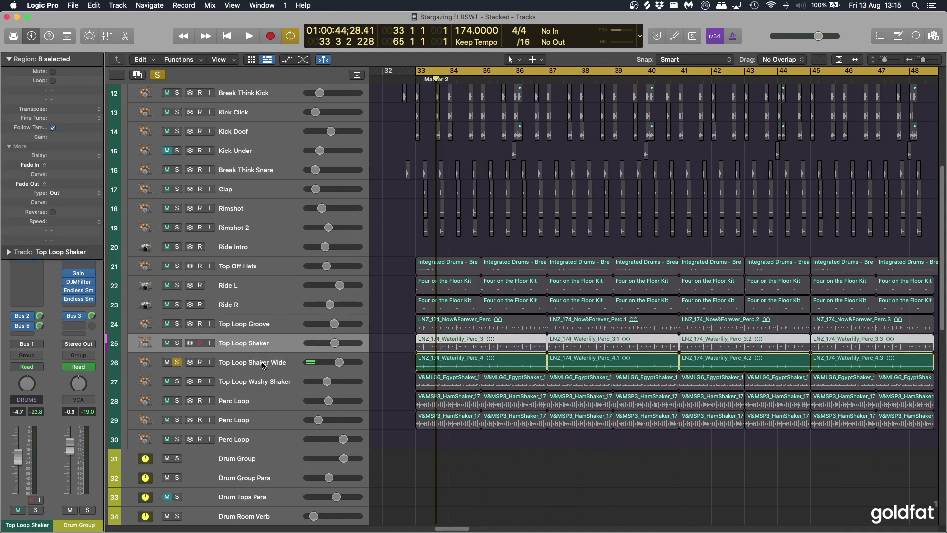
key(Down)
click(9, 58)
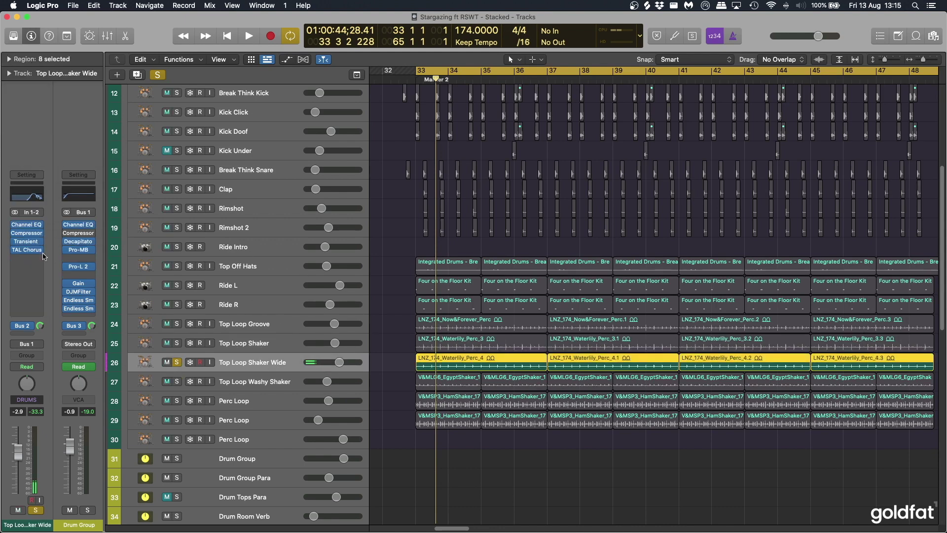
Review the Channel EQ, Compressor, Transient Master and TAL Chorus settings on Top Loop Shaker Wide and close their windows
click(15, 224)
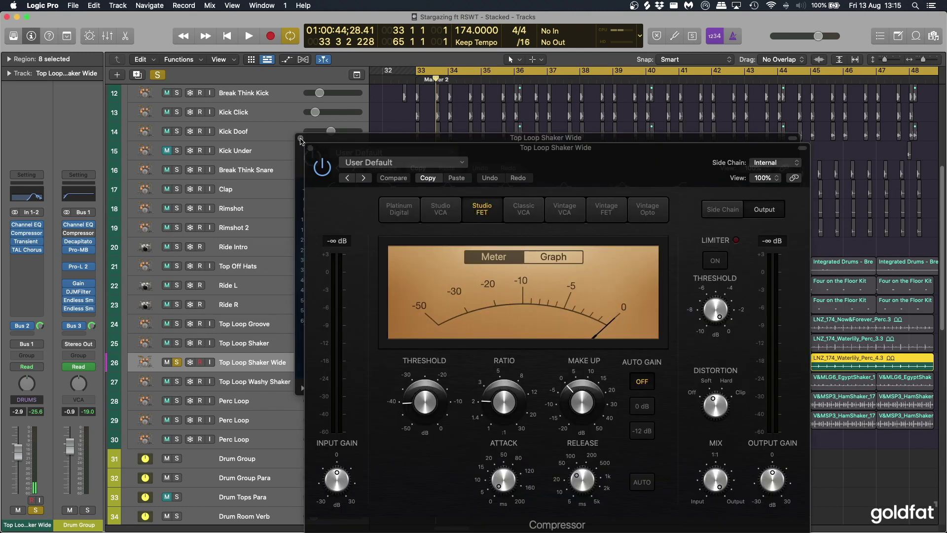
click(301, 139)
drag(485, 153, 407, 96)
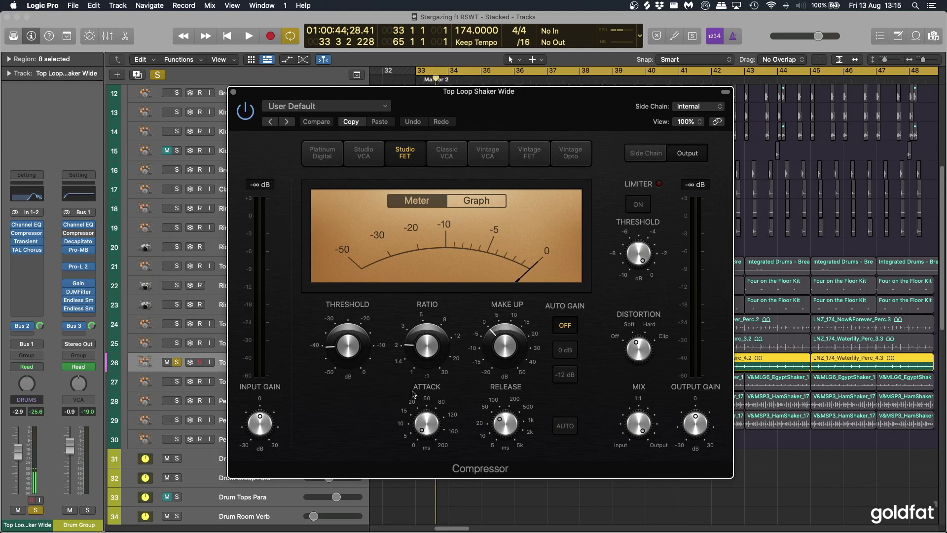
mouse_move(371, 356)
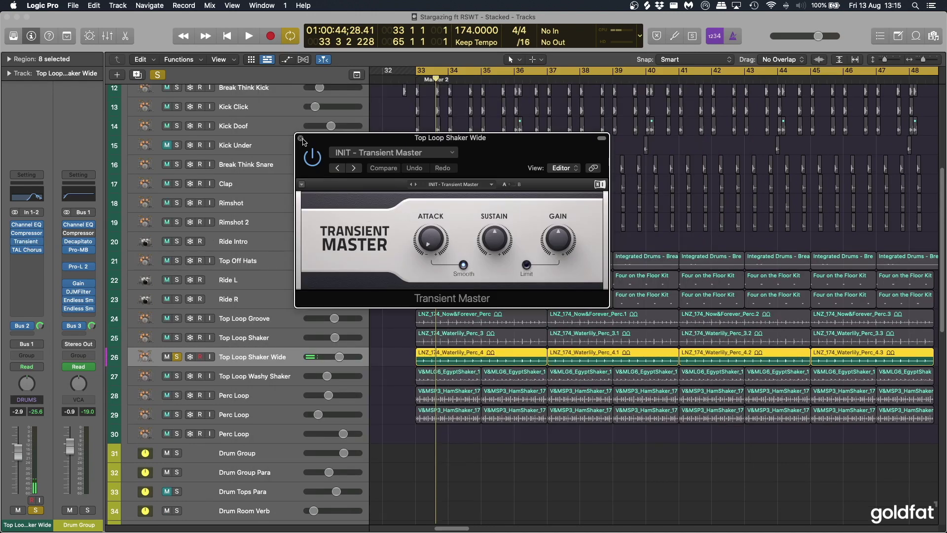
click(29, 250)
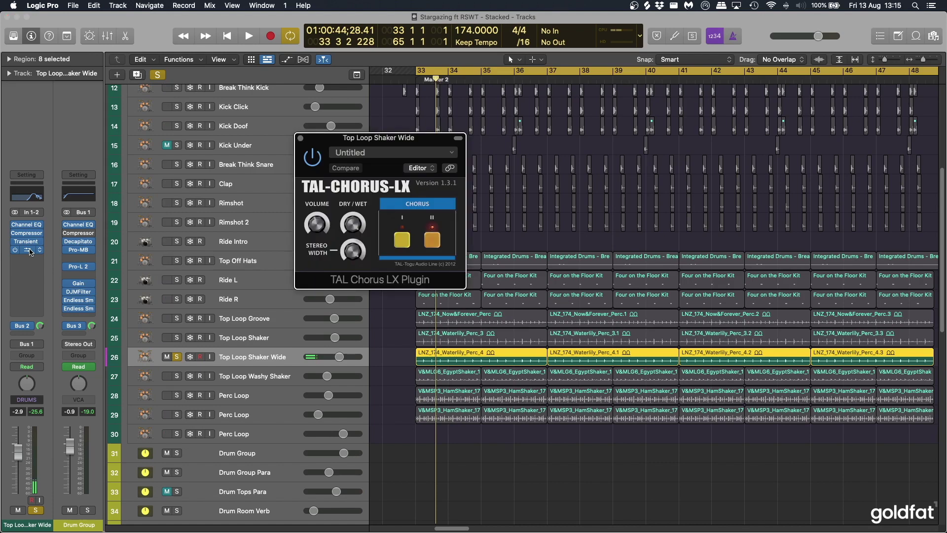
drag(376, 141, 443, 199)
click(362, 198)
Move the solo from Top Loop Shaker Wide to Top Loop Washy Shaker and play it back
key(s)
key(Down)
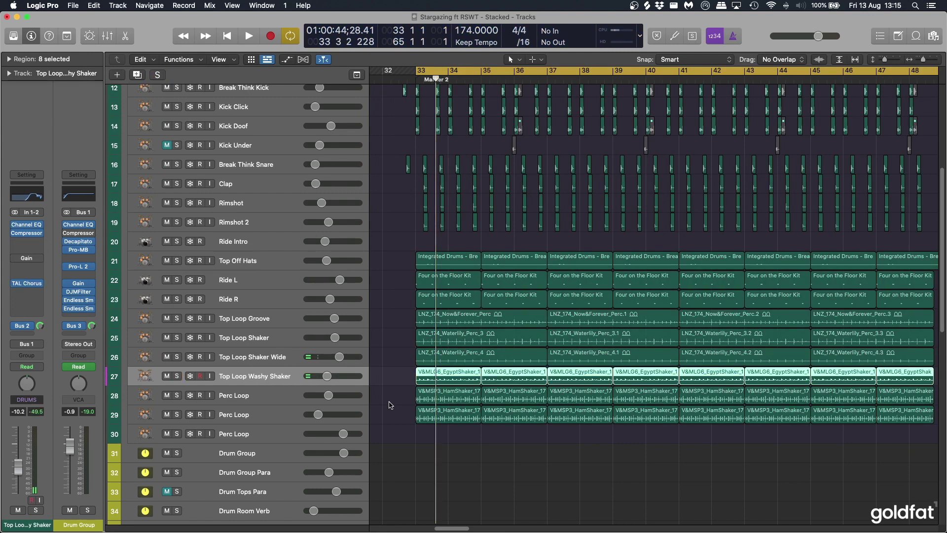
key(s)
key(space)
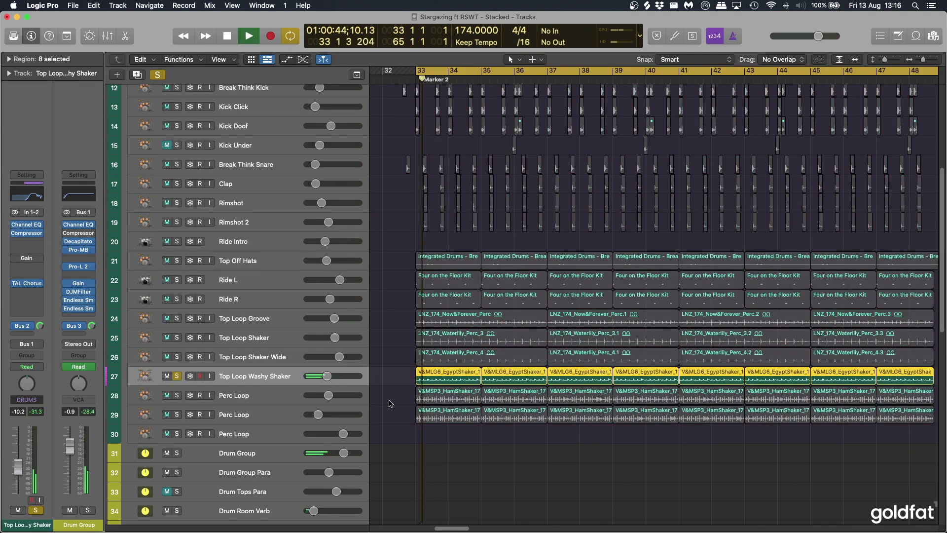
key(space)
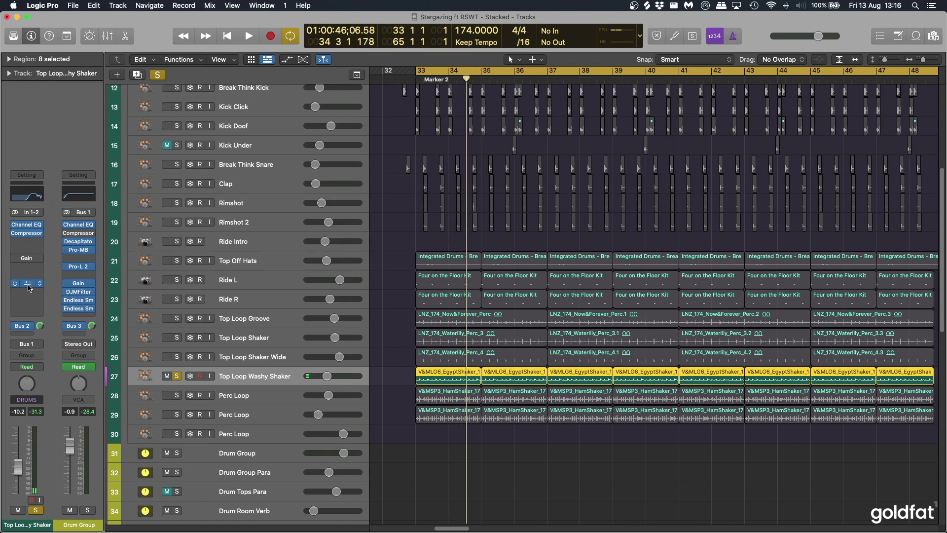
Compare Top Loop Washy Shaker playback with its TAL Chorus insert bypassed and enabled, leaving the chorus on
click(28, 285)
drag(376, 134, 400, 205)
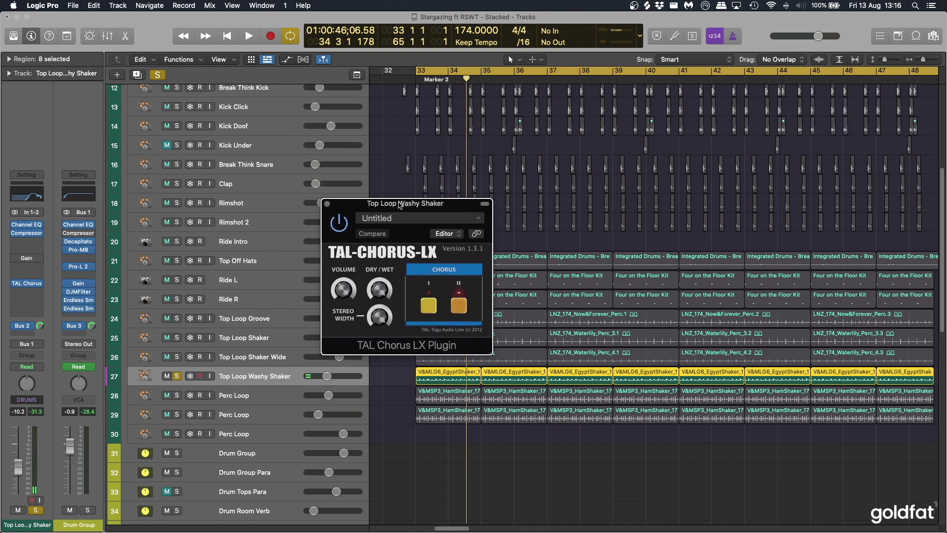
drag(400, 204, 449, 206)
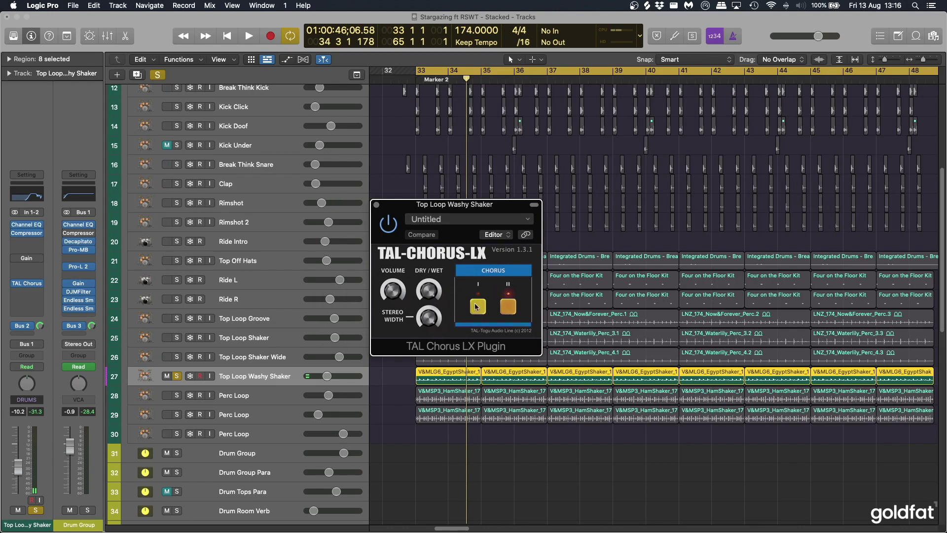
click(390, 224)
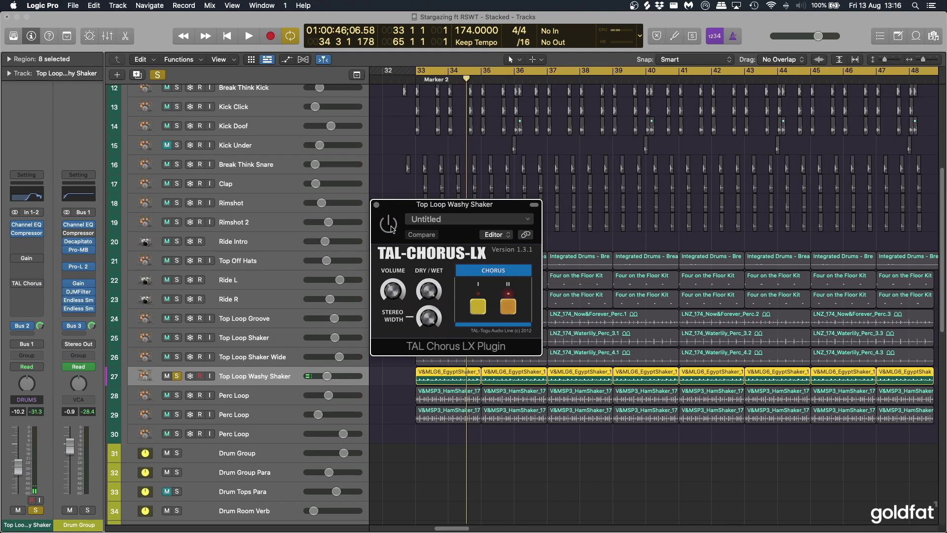
key(space)
key(space)
click(390, 224)
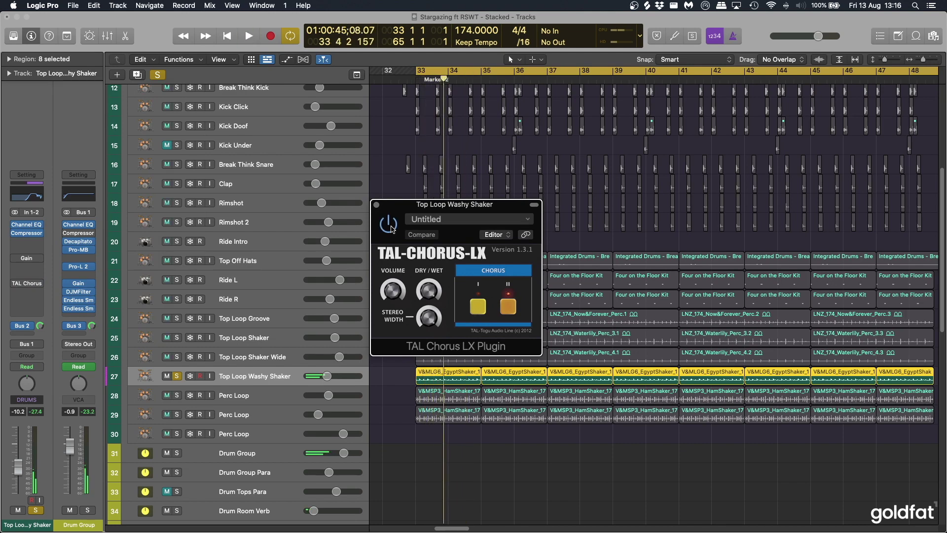
key(space)
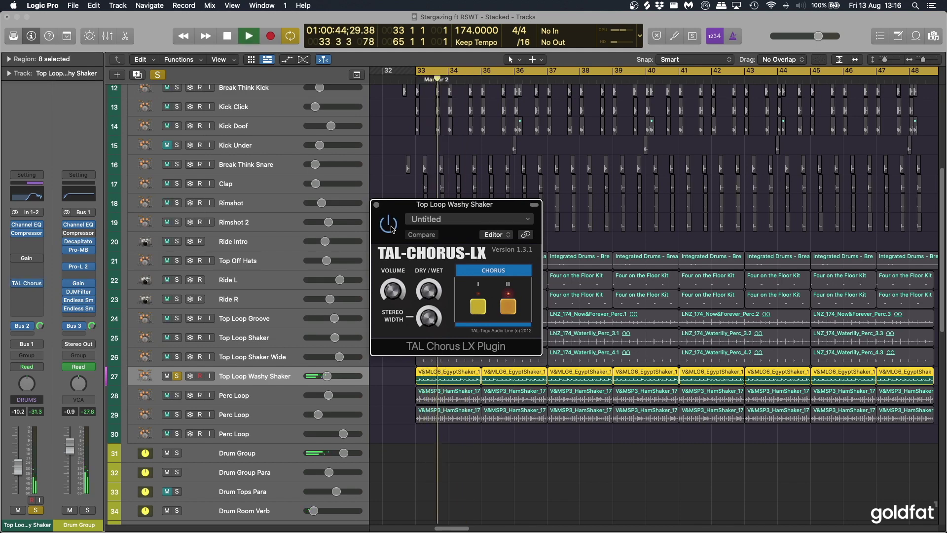
key(space)
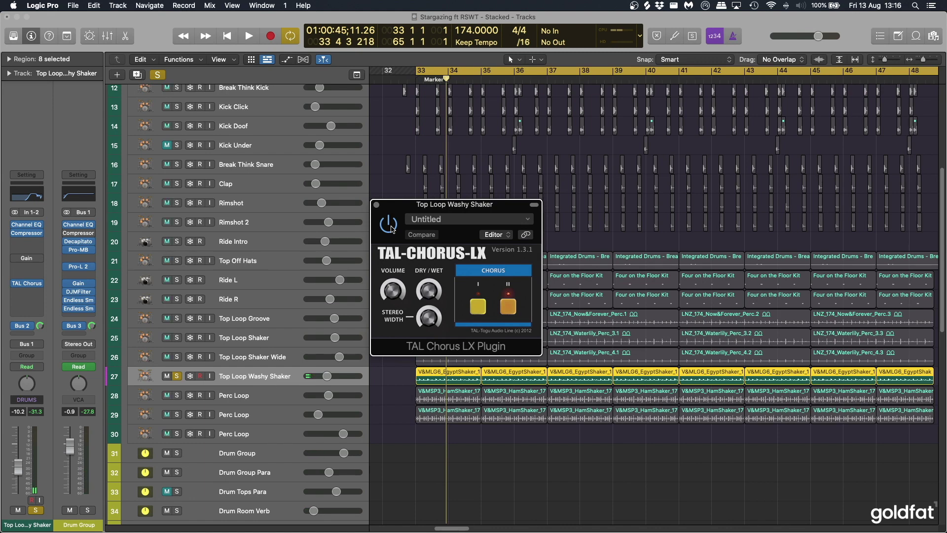
View the insert chain of Top Loop Shaker, close the TAL Chorus window and reselect Top Loop Washy Shaker
drag(384, 205, 441, 202)
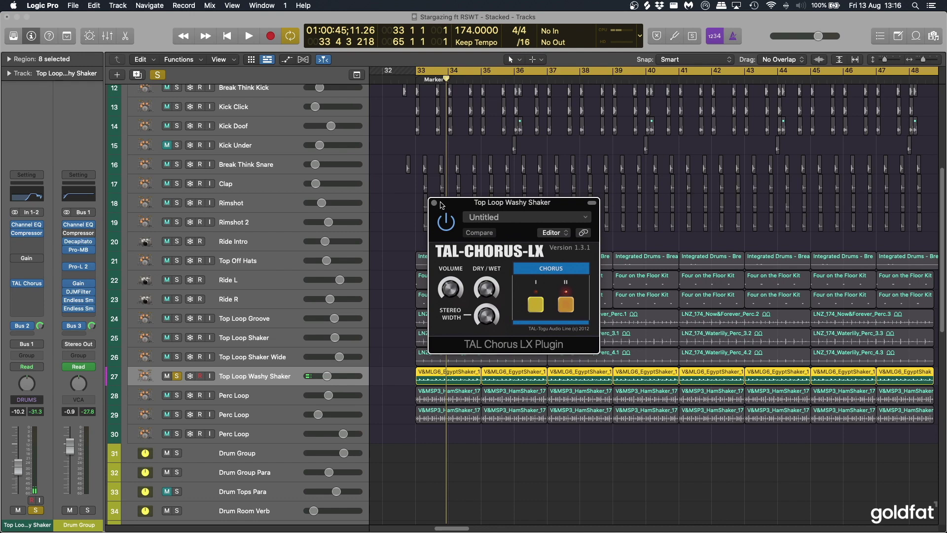
click(296, 337)
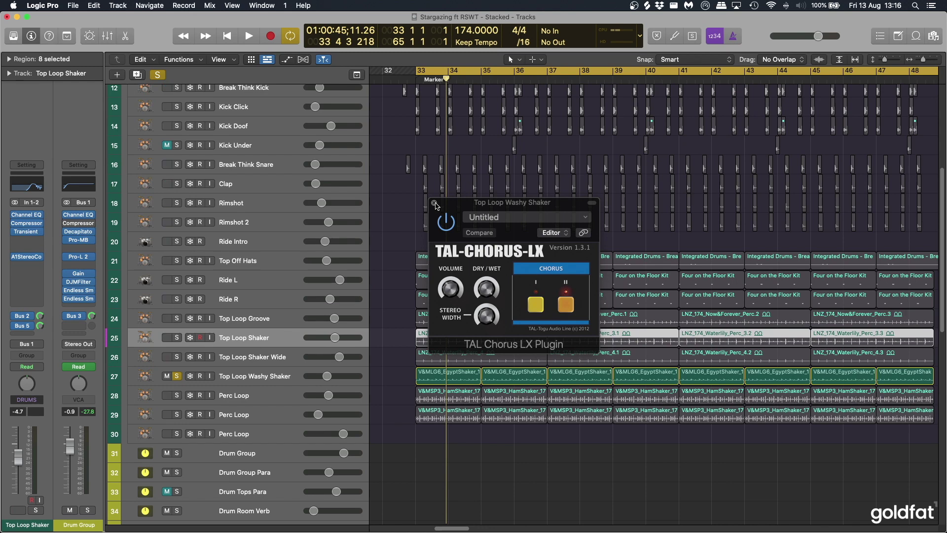
click(436, 204)
click(378, 371)
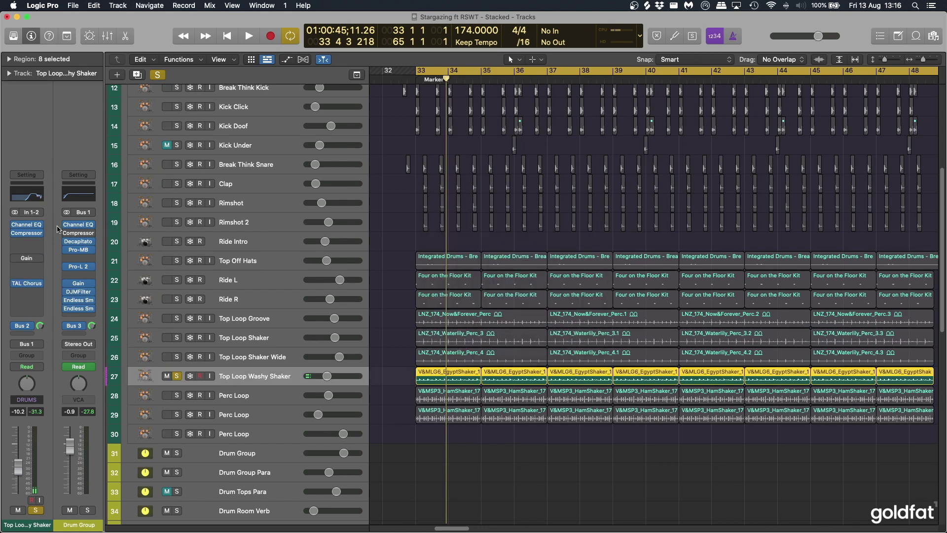
Review the Channel EQ and Compressor settings on Top Loop Washy Shaker and close both windows
click(27, 226)
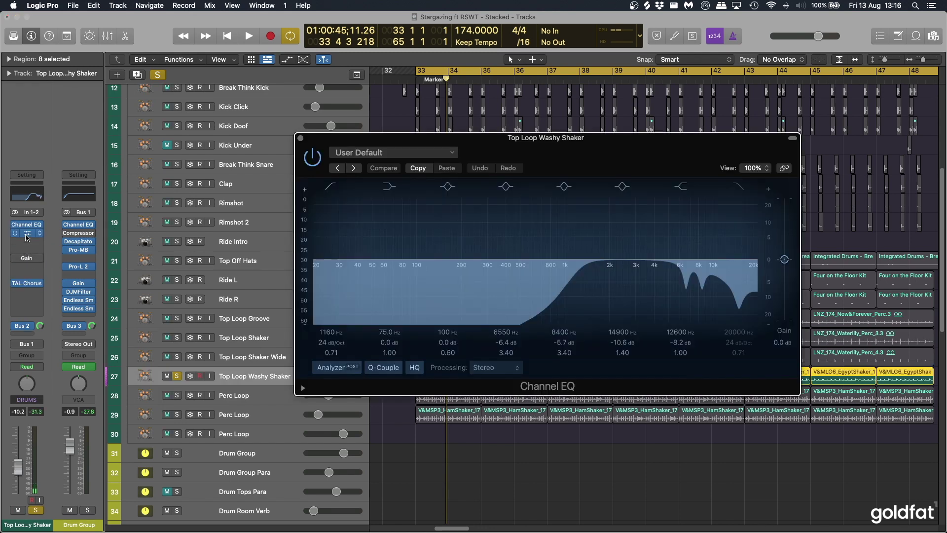
click(27, 235)
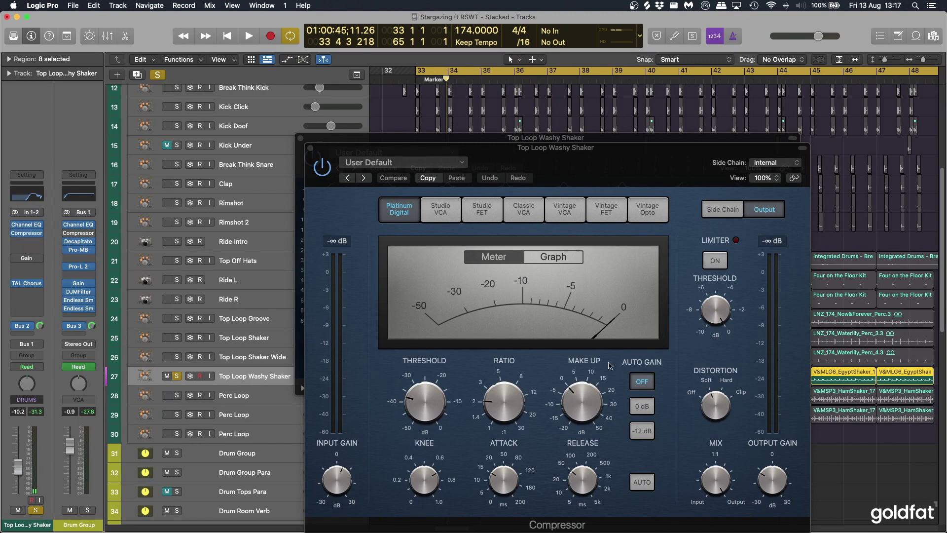
click(311, 148)
click(300, 138)
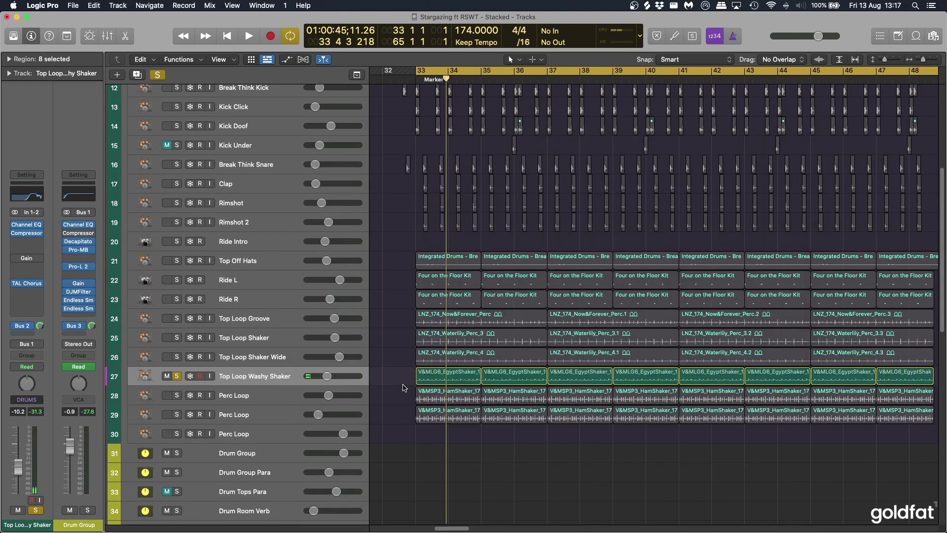
Switch the solo from Top Loop Washy Shaker to the Perc Loop on track 28, select it and play it back
scroll(355, 377, down, 2)
click(176, 369)
click(177, 350)
click(266, 371)
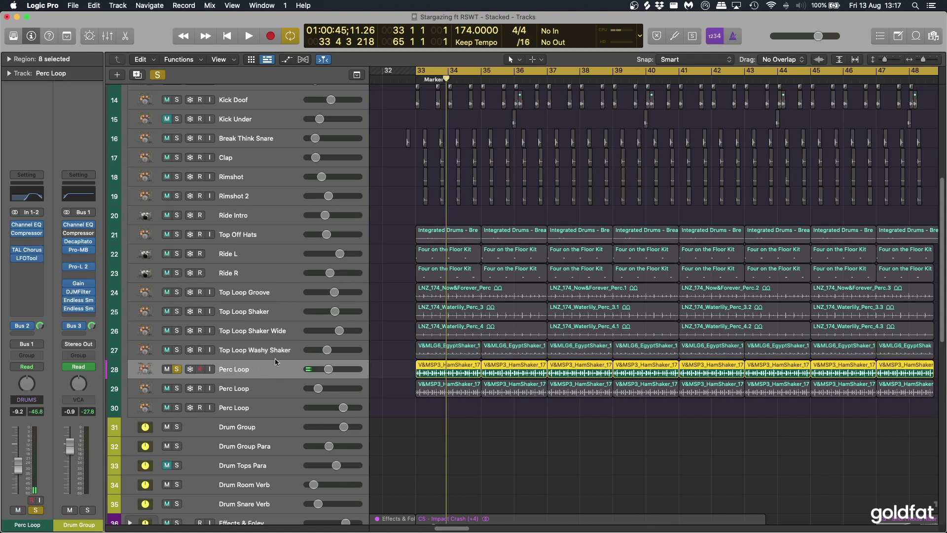
key(space)
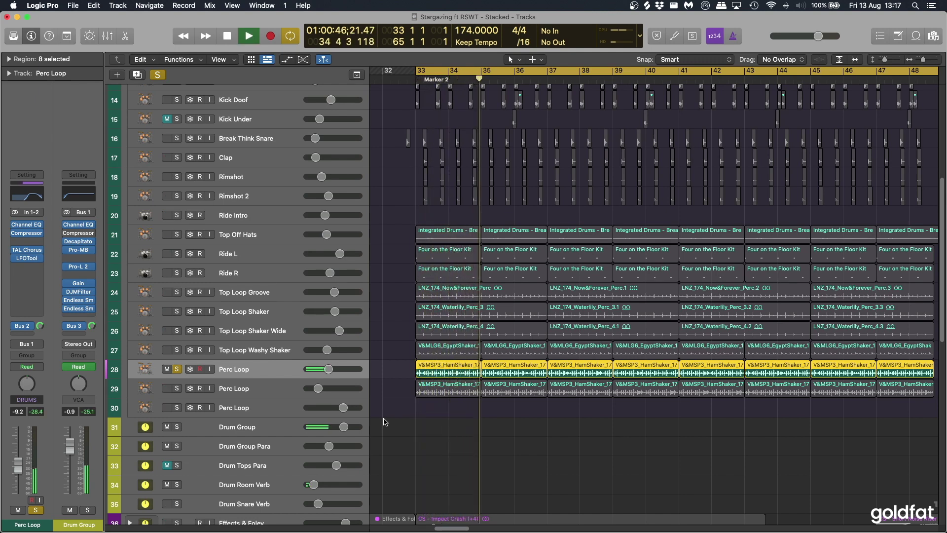
key(space)
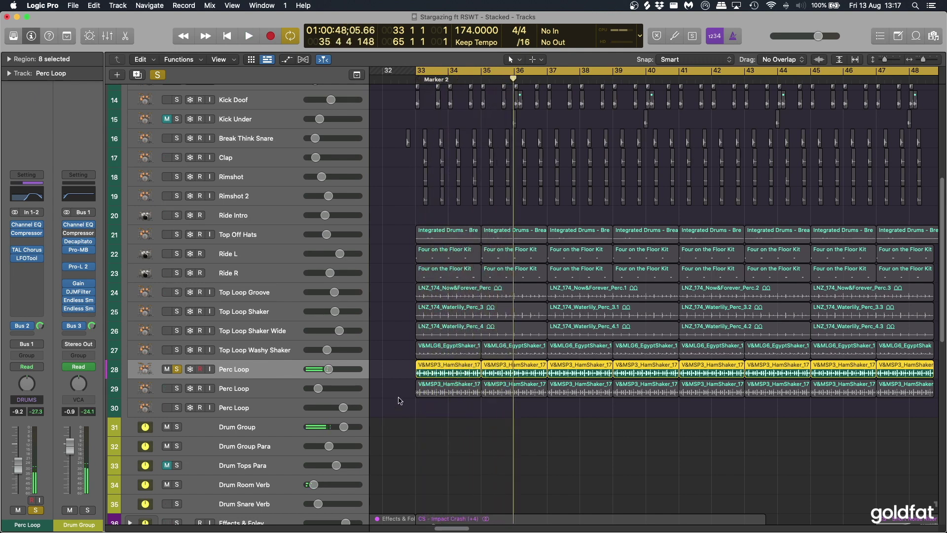
Review the LFOTool, TAL Chorus and Compressor settings on the Perc Loop of track 28, closing each window
mouse_move(30, 259)
click(29, 259)
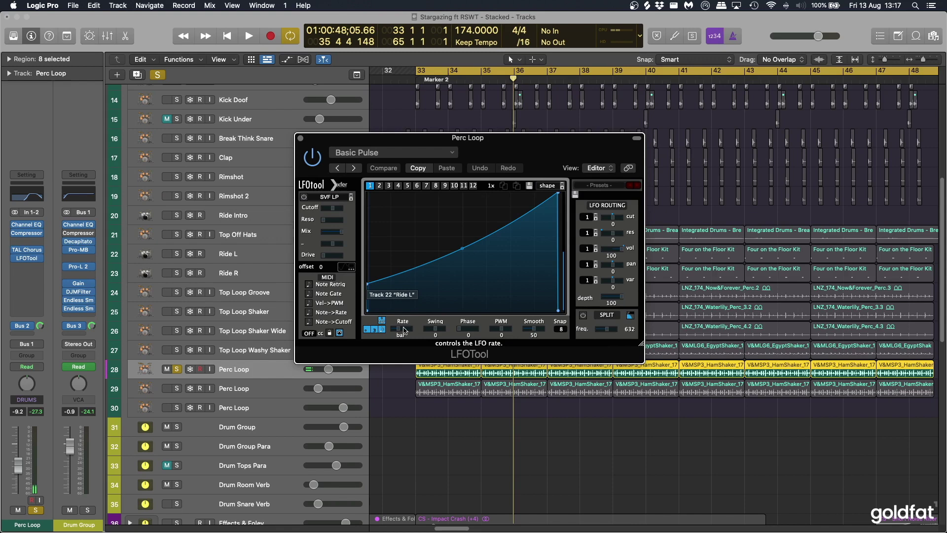
click(301, 138)
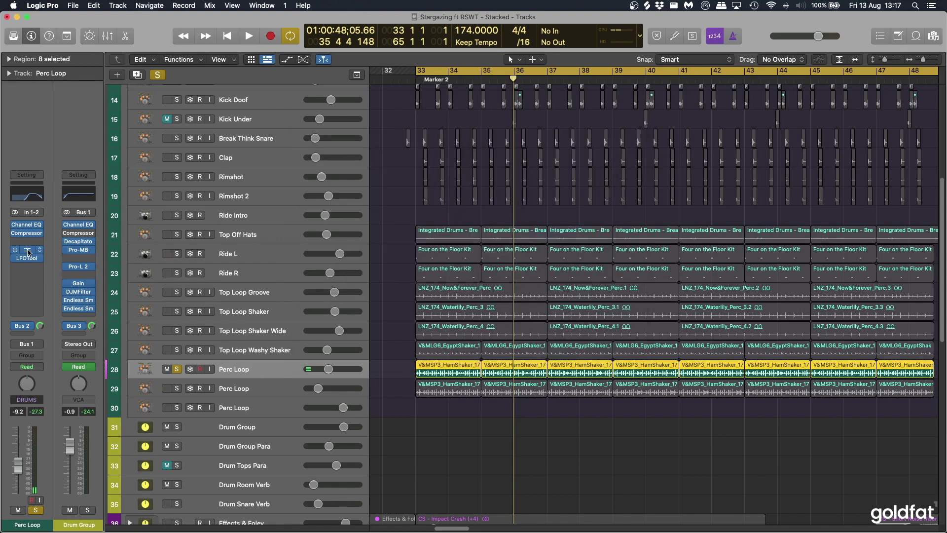
click(27, 249)
click(301, 137)
click(30, 236)
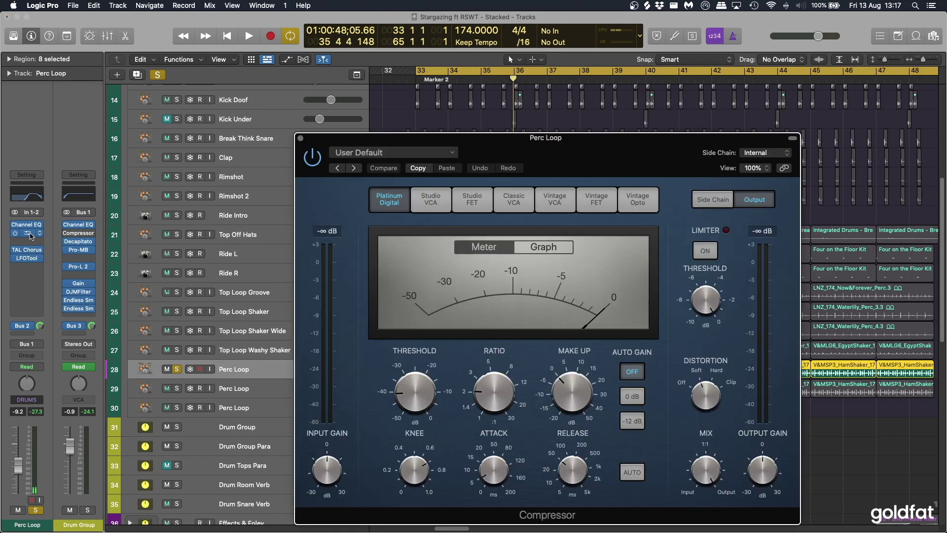
click(30, 235)
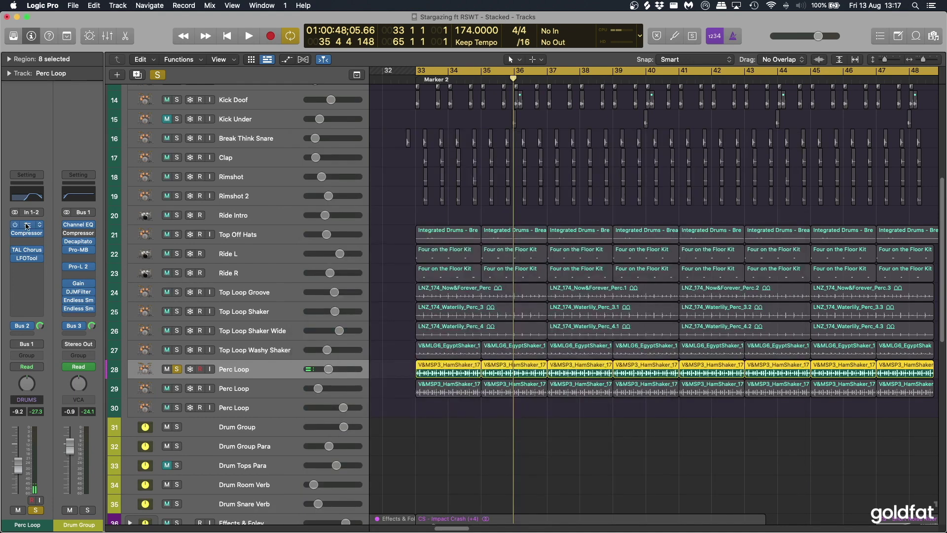
Check and close the Channel EQ on the Perc Loop of track 28, and audition the Perc Loop of track 29 soloed
click(30, 226)
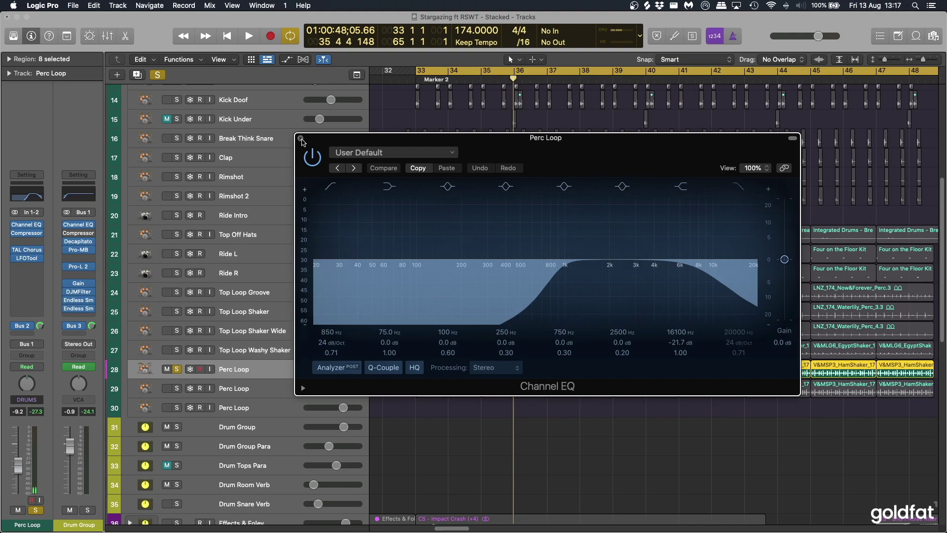
click(300, 139)
scroll(403, 299, down, 3)
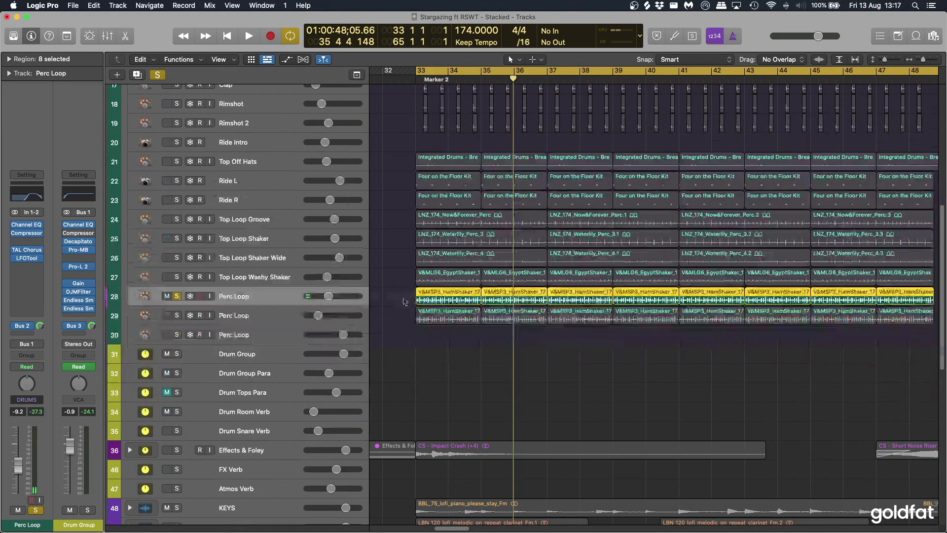
click(176, 316)
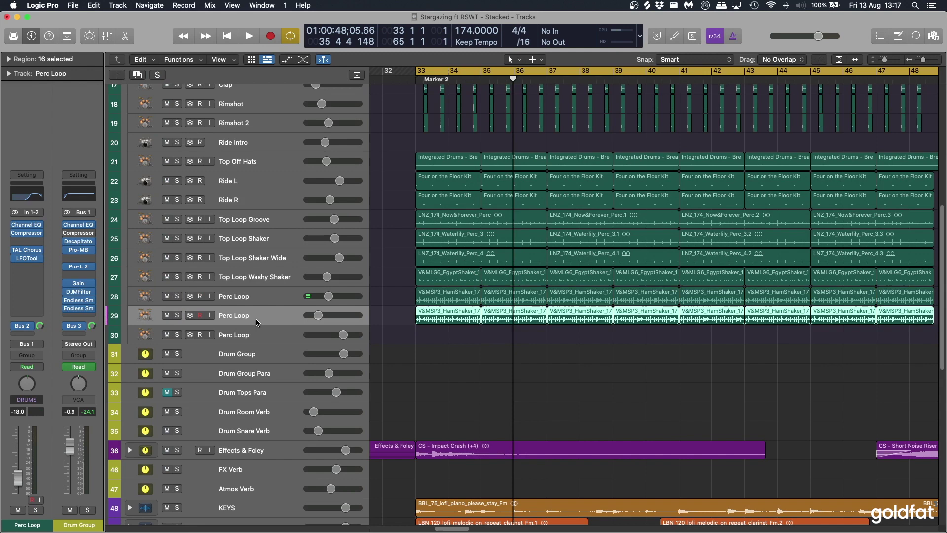
key(space)
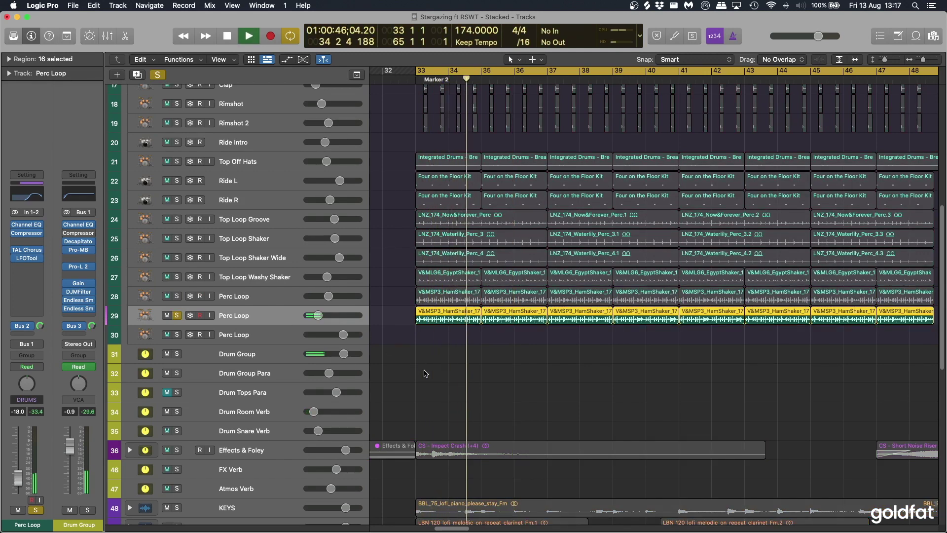
key(space)
Solo the Perc Loops on tracks 28 and 29 together and audition how they combine
click(268, 302)
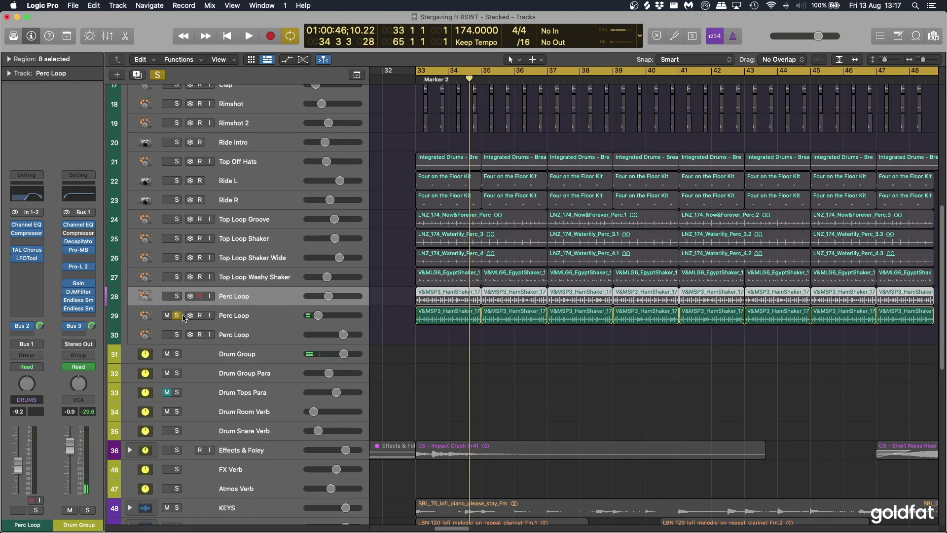
click(177, 296)
key(space)
key(space)
click(179, 317)
click(245, 298)
click(178, 316)
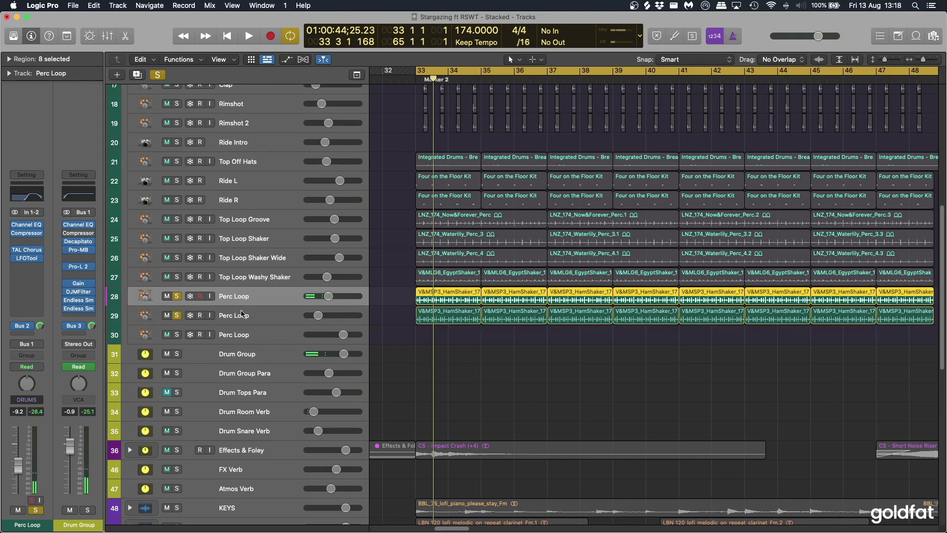
Compare the Channel EQ curves of the Perc Loops on tracks 28 and 29 side by side and close both windows
click(255, 296)
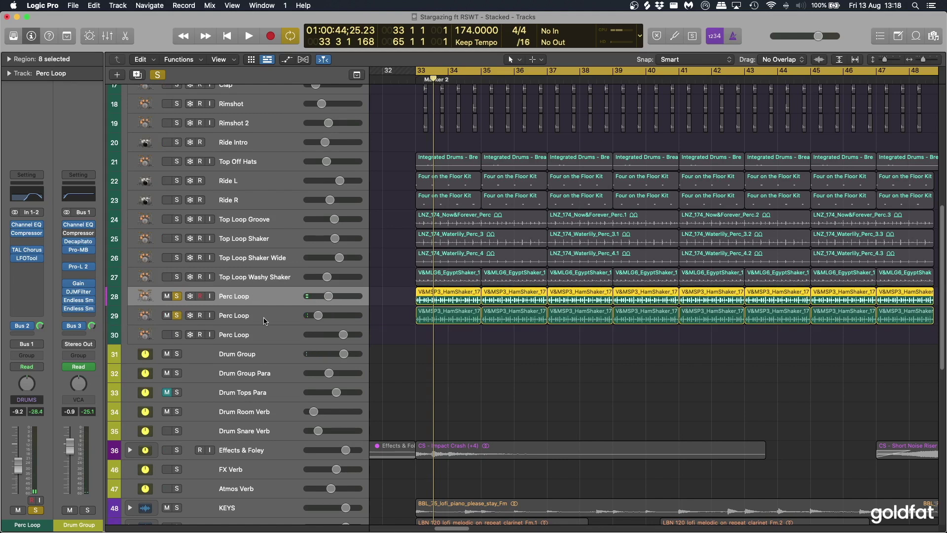
click(28, 225)
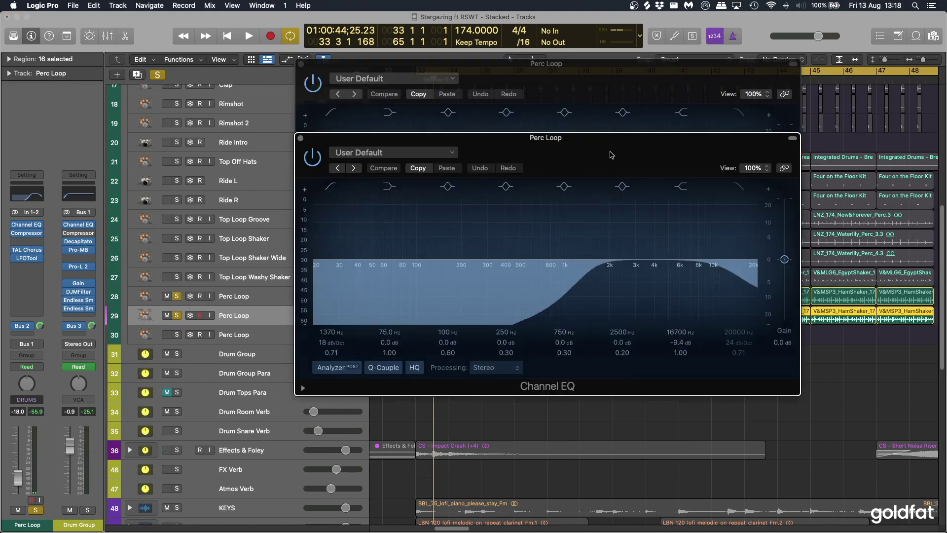
drag(537, 138, 661, 159)
drag(548, 56, 321, 60)
drag(674, 154, 563, 244)
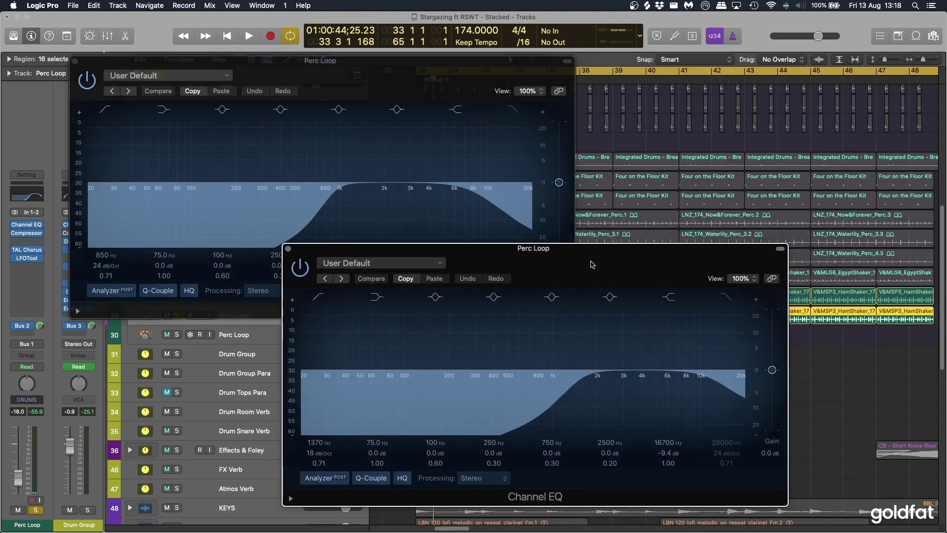
click(74, 61)
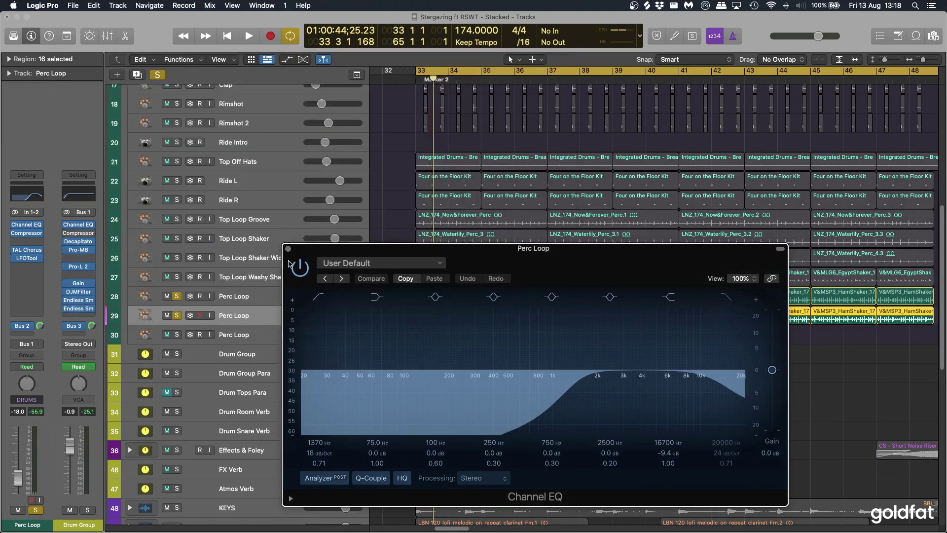
click(288, 250)
Open the LFOTool of the Perc Loops on tracks 28 and 29 and arrange the two windows side by side
key(Up)
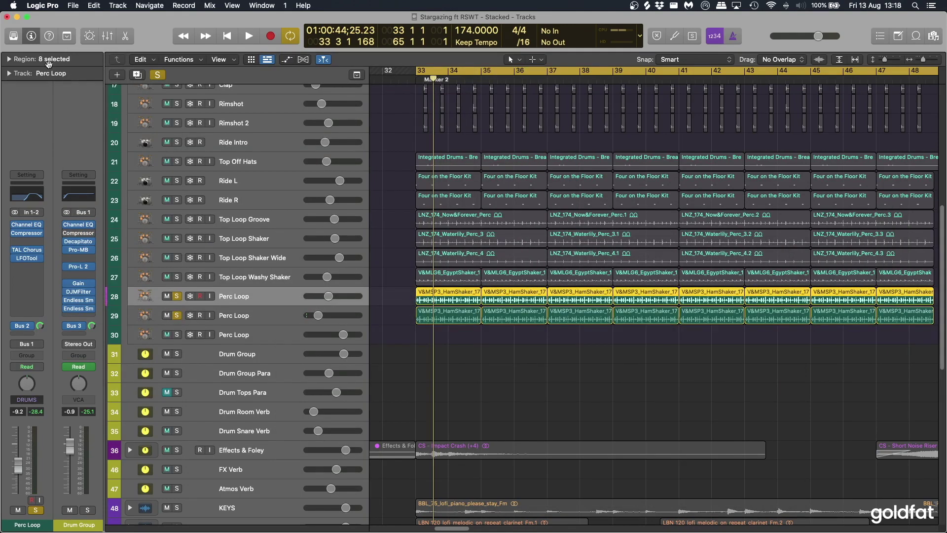
click(8, 59)
shift+click(265, 310)
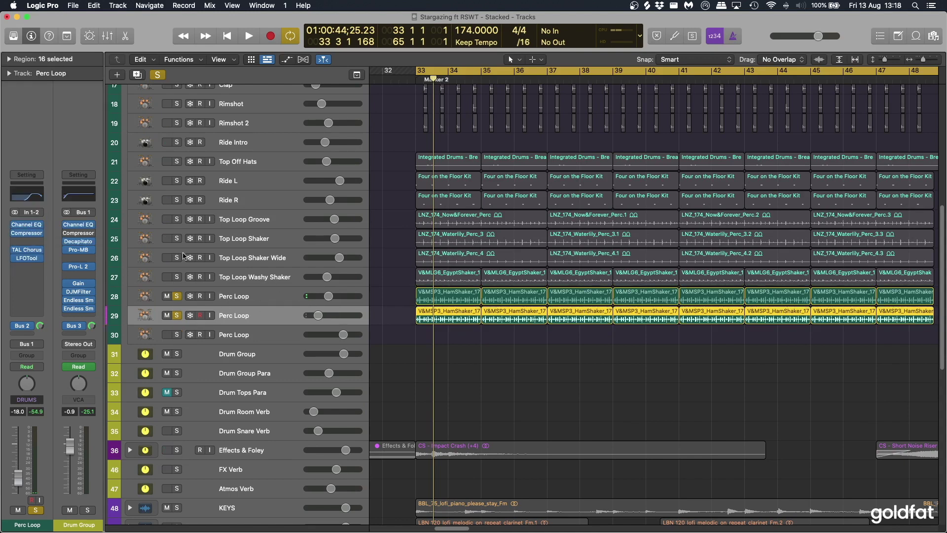
click(27, 258)
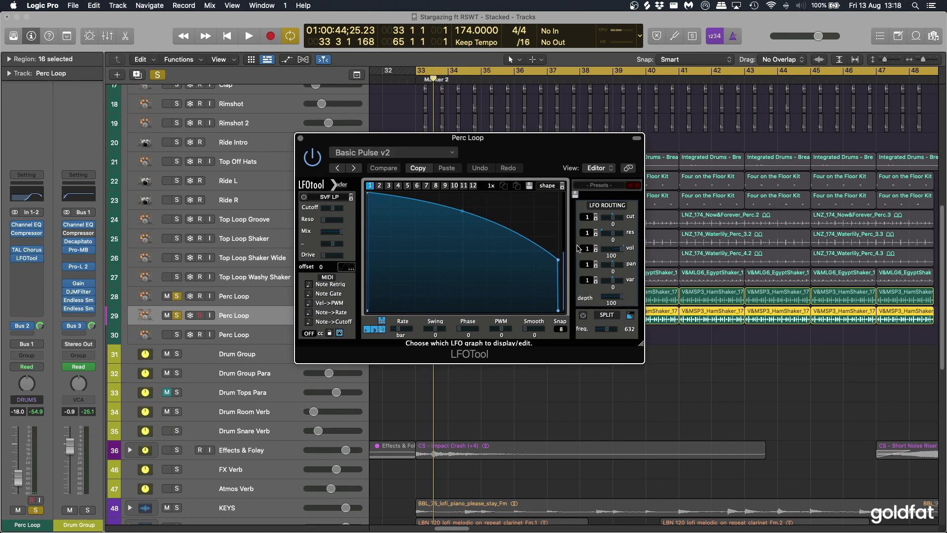
drag(545, 145, 746, 180)
drag(353, 178, 414, 181)
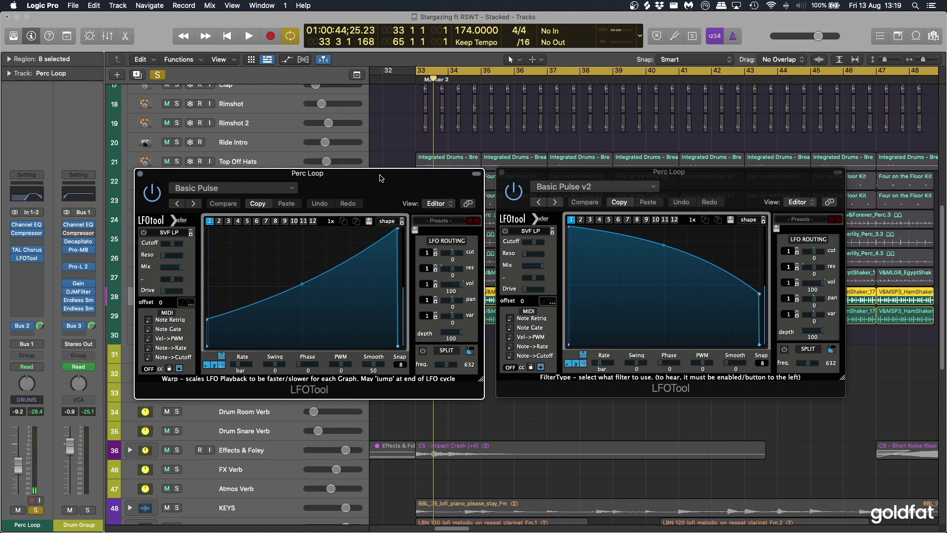
drag(381, 178, 387, 174)
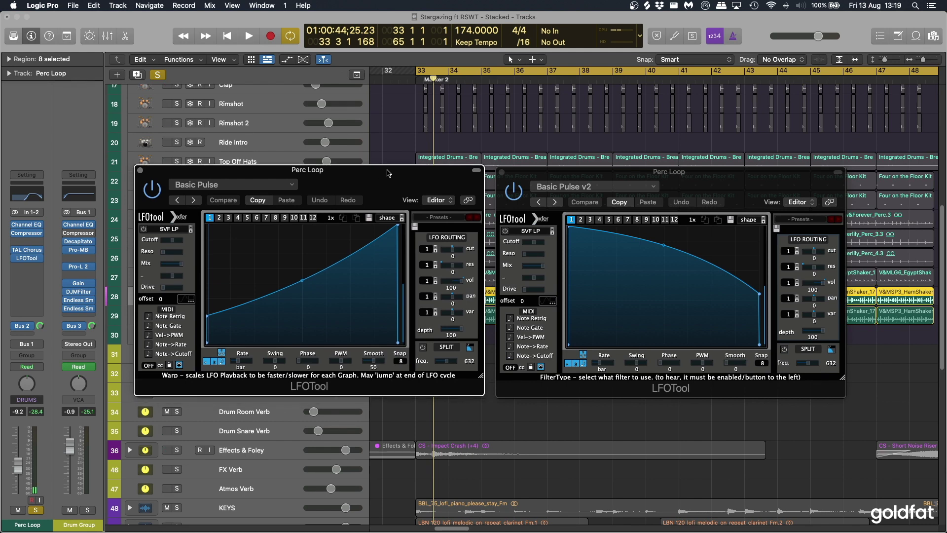
Play back the two soloed Perc Loops while comparing their LFO curves, and close both LFOTool windows
key(space)
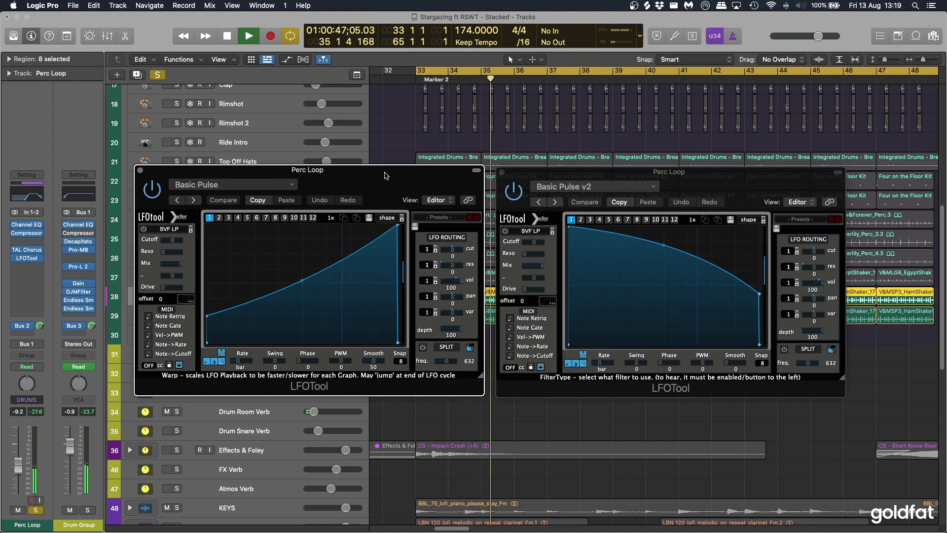
key(space)
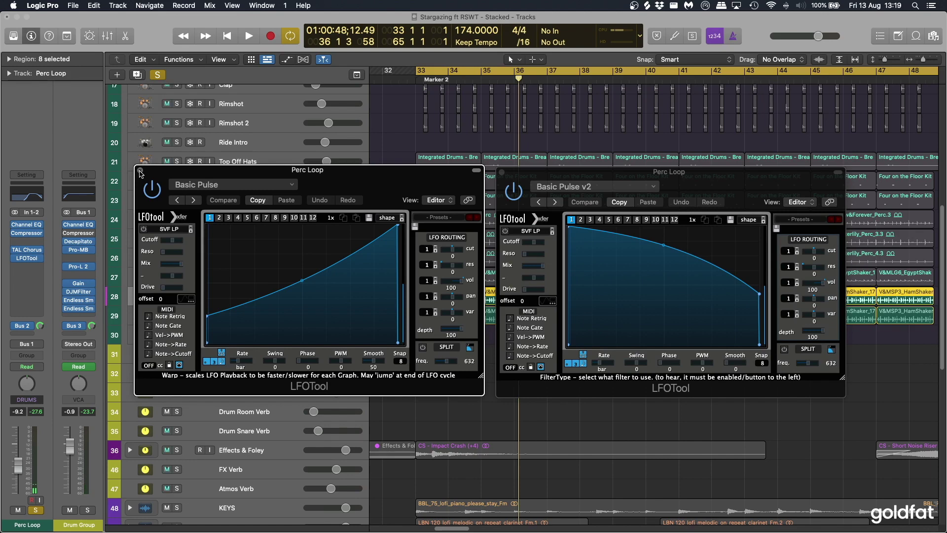
click(140, 171)
click(502, 171)
Clear the track solos and look over the drum arrangement back to bar 1 of the project
click(397, 282)
scroll(415, 347, up, 10)
scroll(415, 347, down, 8)
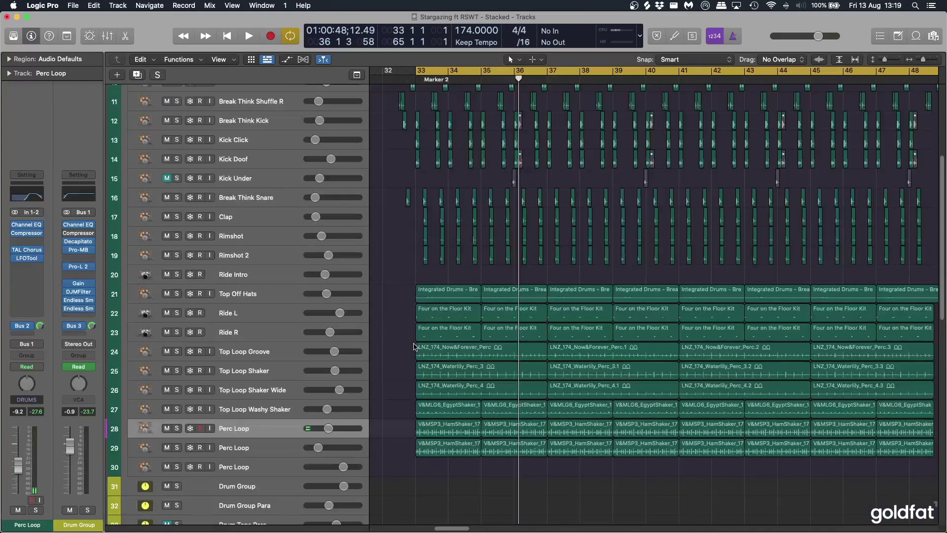
scroll(415, 347, up, 8)
scroll(417, 347, down, 8)
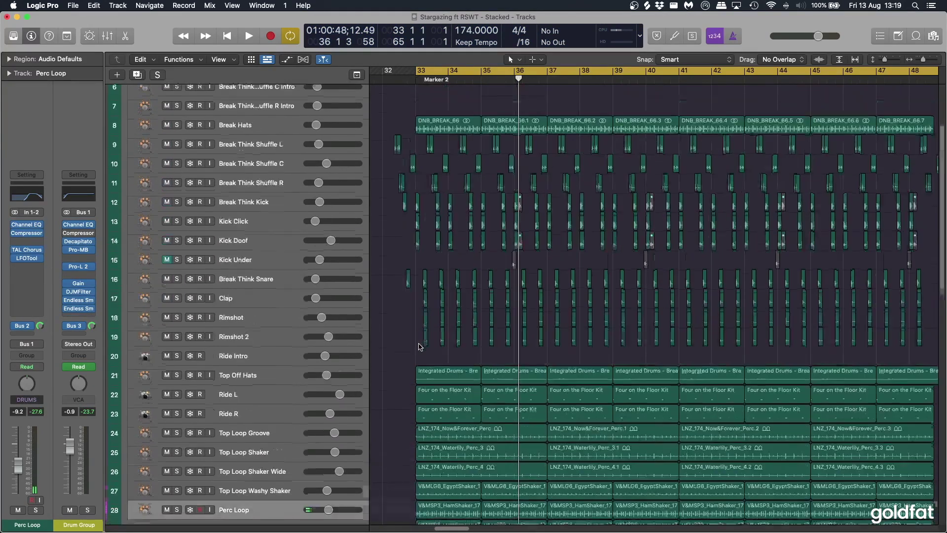
scroll(419, 347, up, 8)
scroll(418, 347, up, 1)
scroll(419, 346, left, 15)
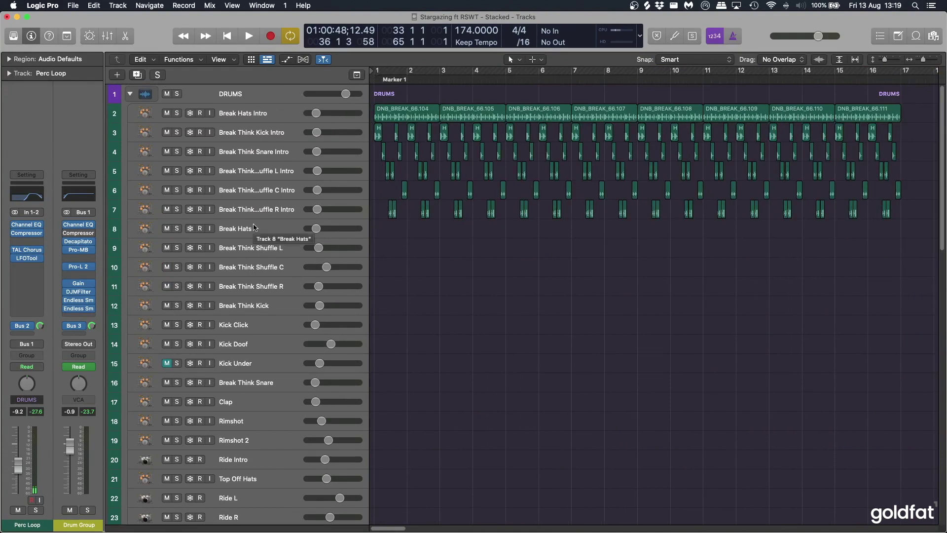
Step through the intro break tracks from Break Hats Intro to the Shuffle R Intro on track 7, viewing each channel strip
click(266, 114)
key(Down)
key(Down)
key(Down)
key(Down)
key(Down)
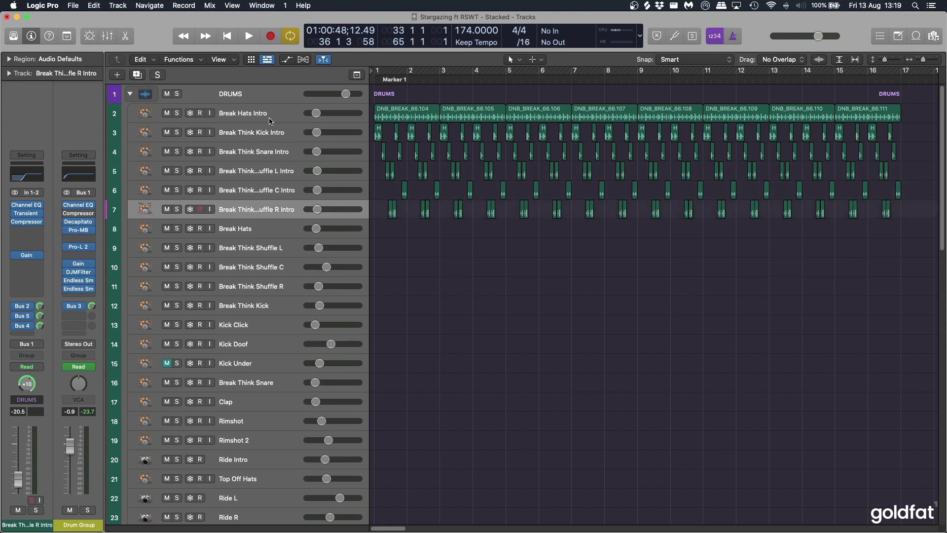
Look over the main-section drum tracks from Break Hats down to the drum group and reverb auxes, returning the playhead to bar 33
scroll(251, 228, right, 12)
drag(267, 235, 280, 308)
click(565, 322)
scroll(543, 336, right, 5)
scroll(533, 345, down, 15)
scroll(541, 338, right, 4)
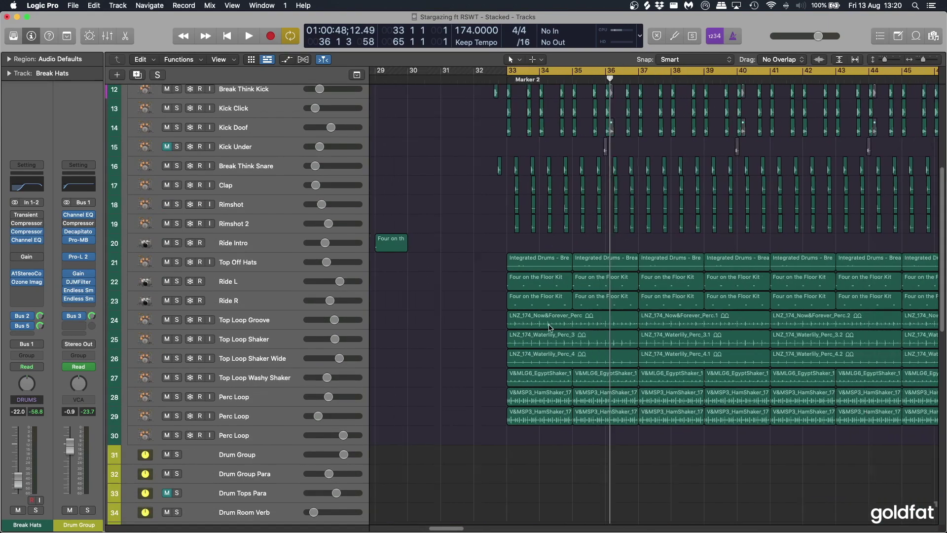
key(alt+comma)
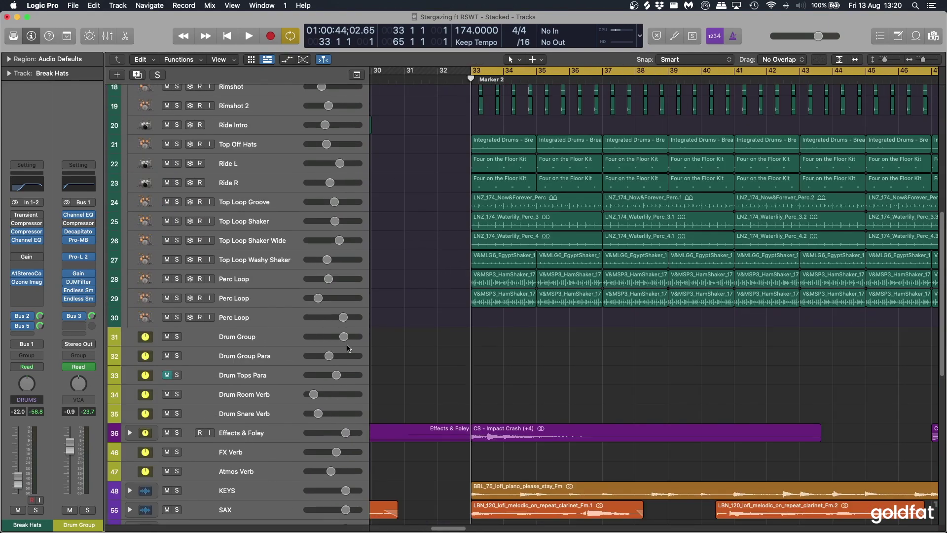
scroll(393, 385, up, 5)
View the channel strips of Ride Intro and Break Hats, and show the destination strip of the Bus 2 send on Break Hats
click(276, 236)
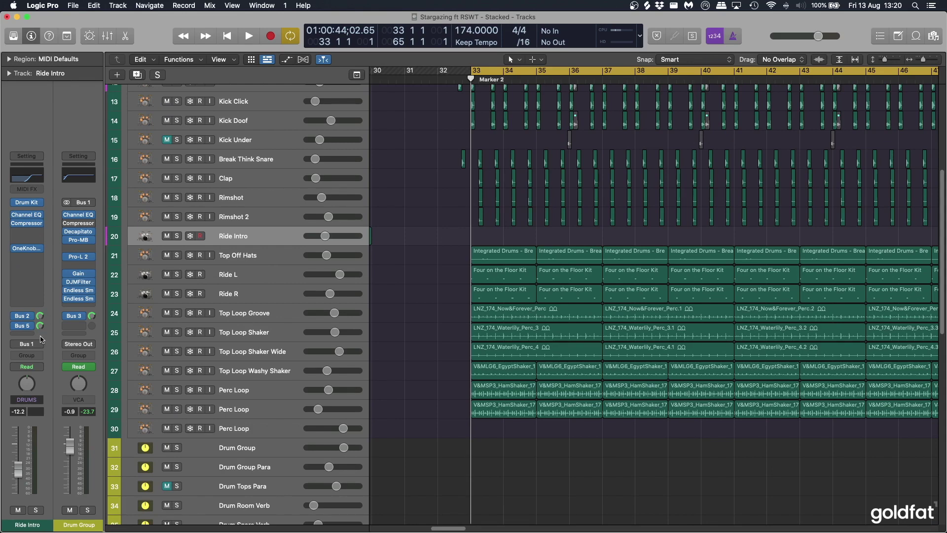
scroll(244, 304, up, 10)
click(249, 224)
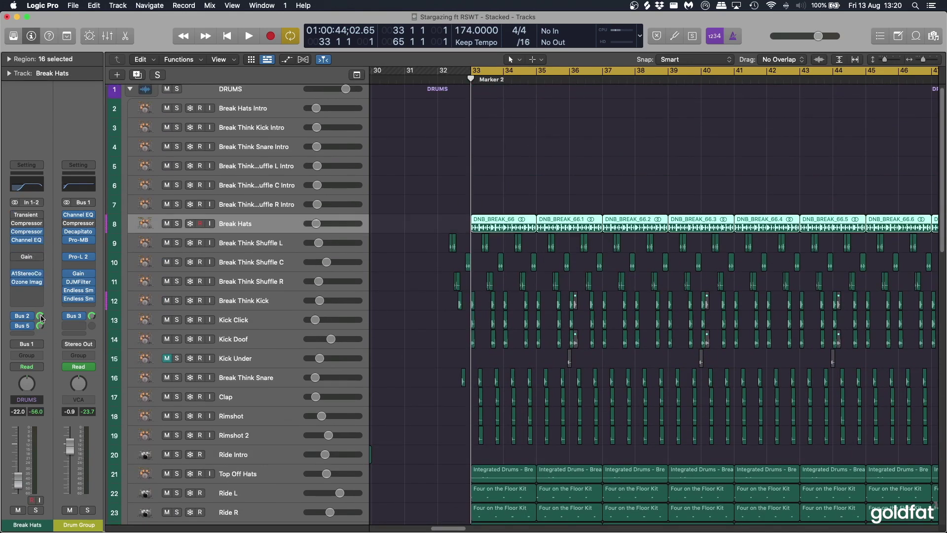
click(41, 320)
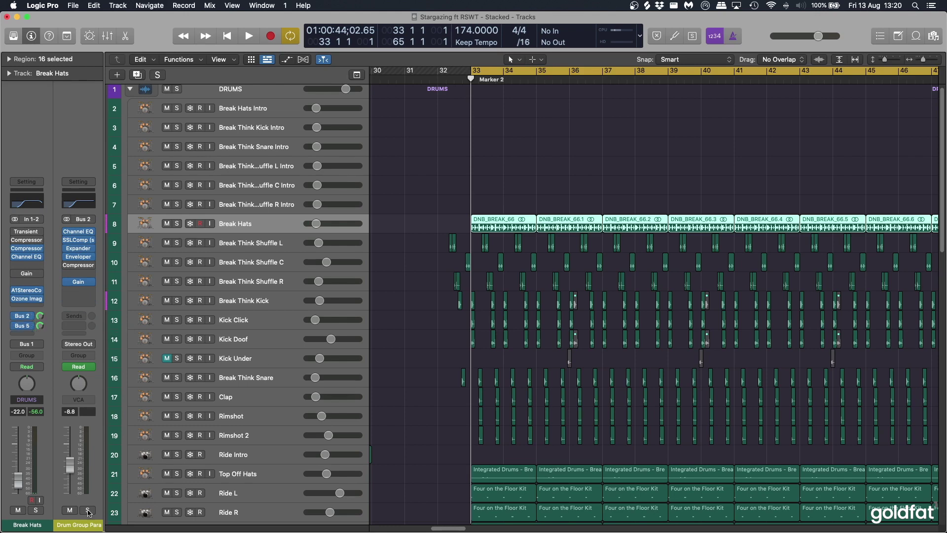
Select Break Think Shuffle L and view the destination channel strips of its Bus 5 and Bus 4 sends
key(Down)
scroll(345, 434, down, 3)
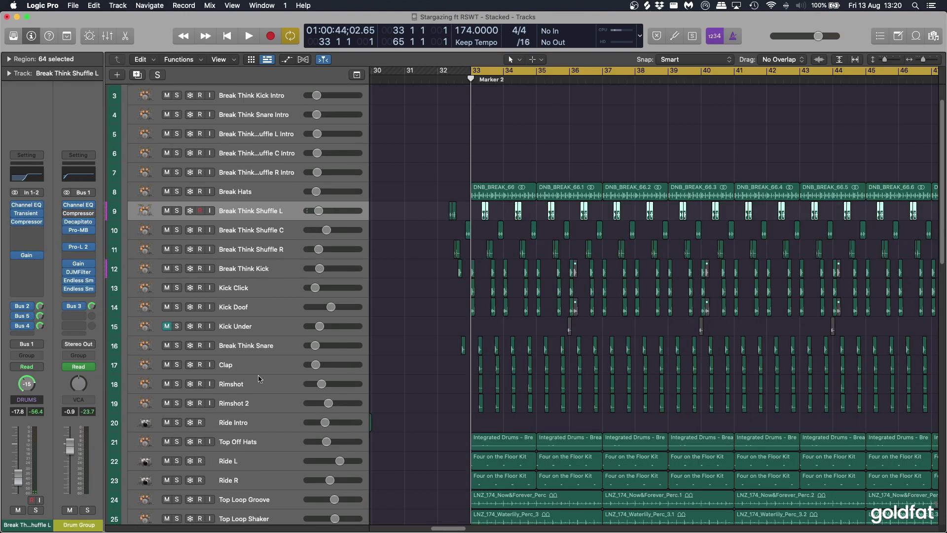
click(270, 163)
key(Down)
click(40, 317)
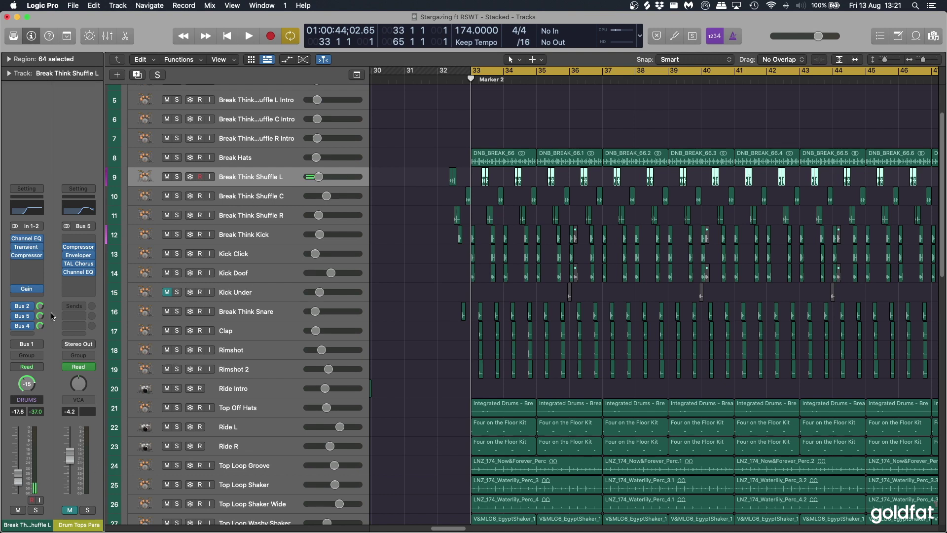
click(41, 327)
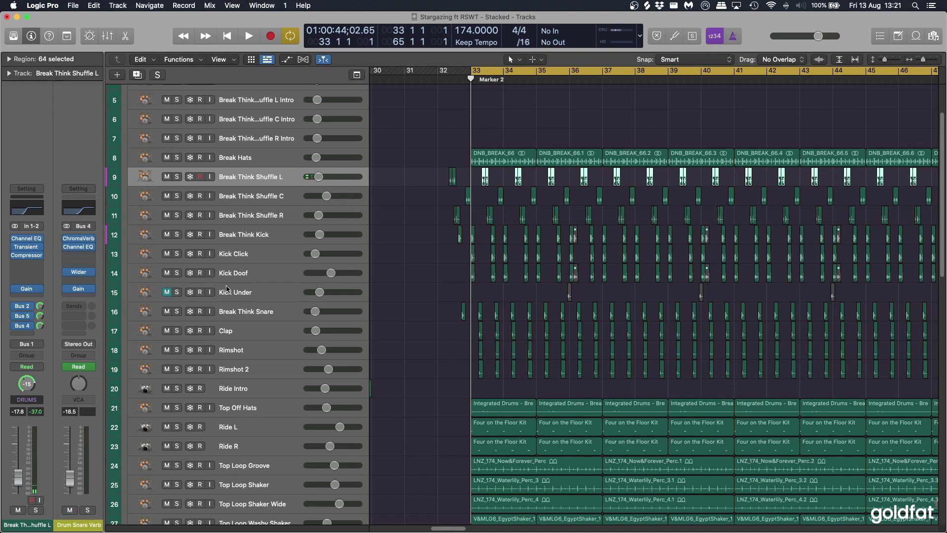
Shorten the cycle range to bars 33 to 37 and mute the Drum Group Para track
mouse_move(80, 292)
scroll(274, 305, down, 10)
click(274, 316)
drag(472, 70, 601, 70)
click(167, 320)
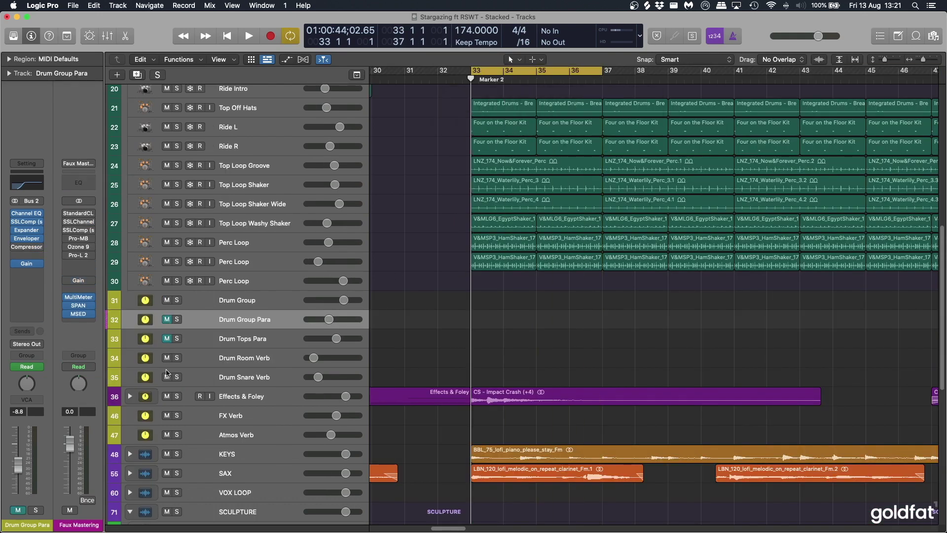
Select and solo the Drum Group track and play back the cycled section to audition the drum bus
click(225, 305)
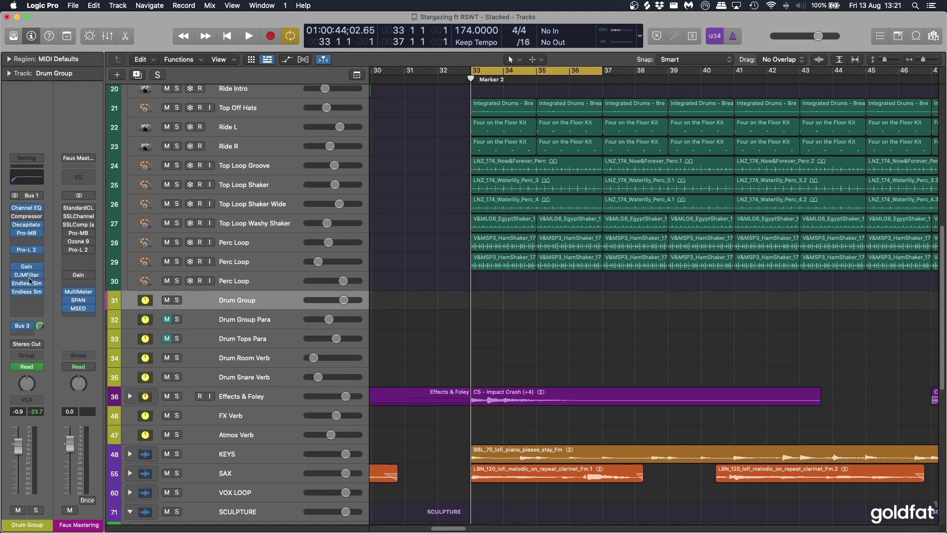
scroll(419, 381, up, 5)
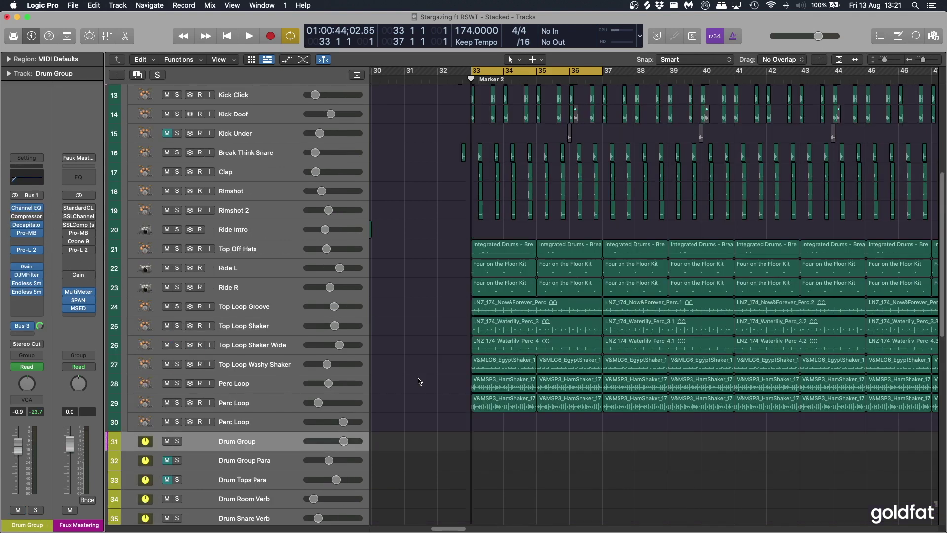
key(space)
key(s)
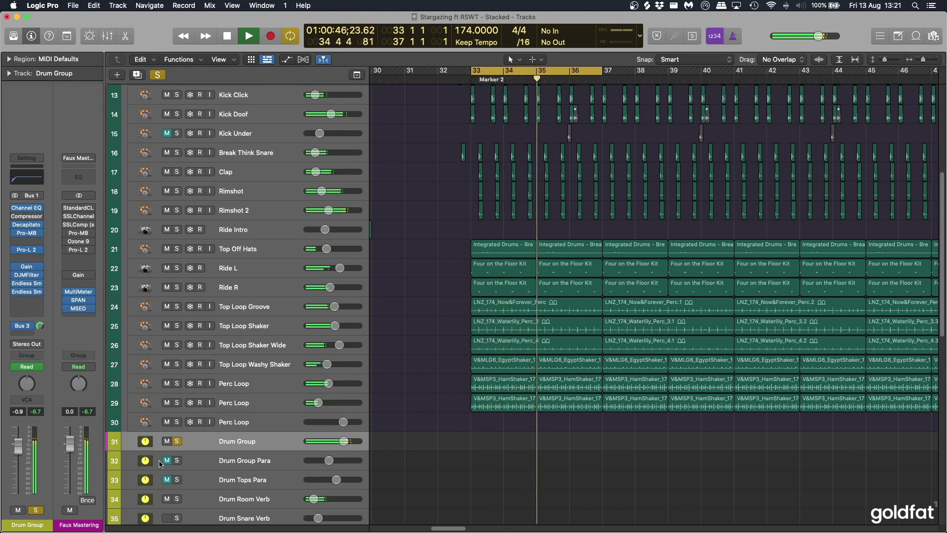
key(space)
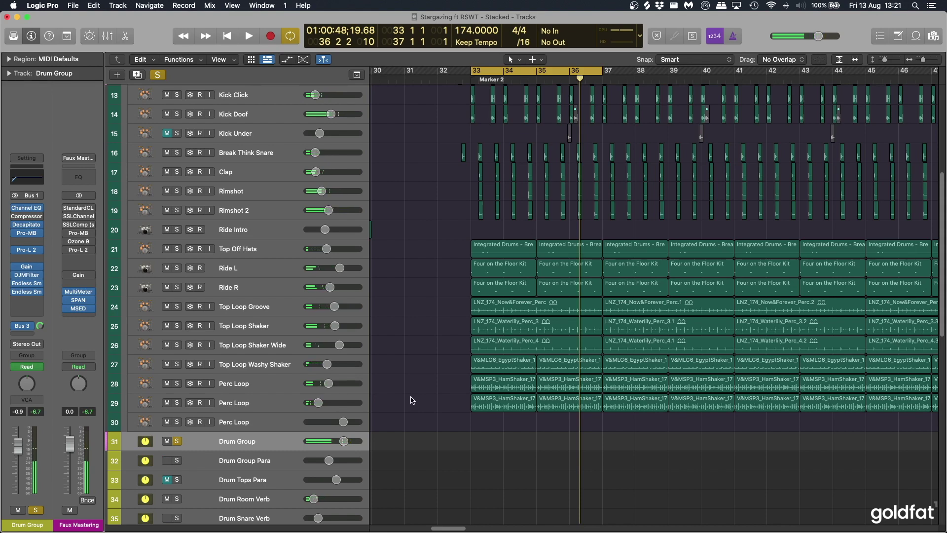
key(space)
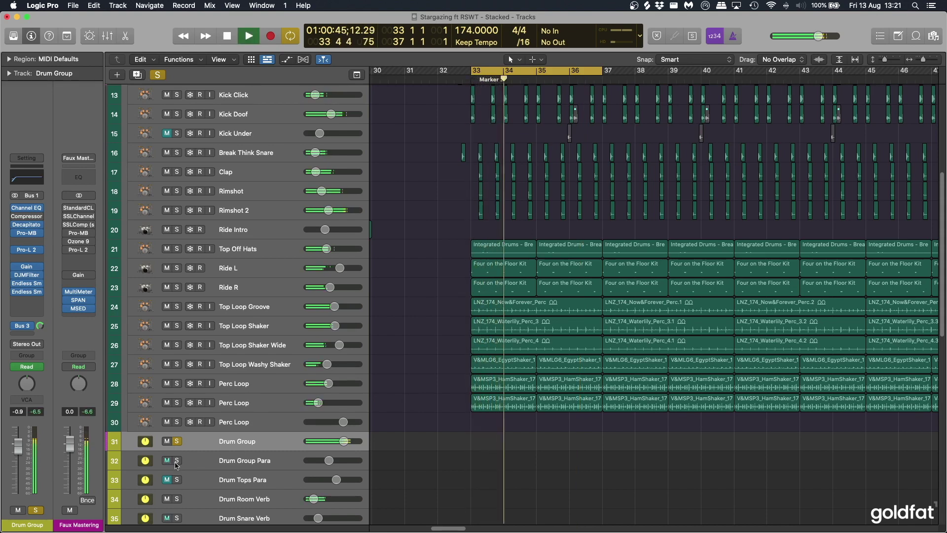
Unmute and solo Drum Group Para alongside Drum Group to audition them together, and stop playback
click(176, 462)
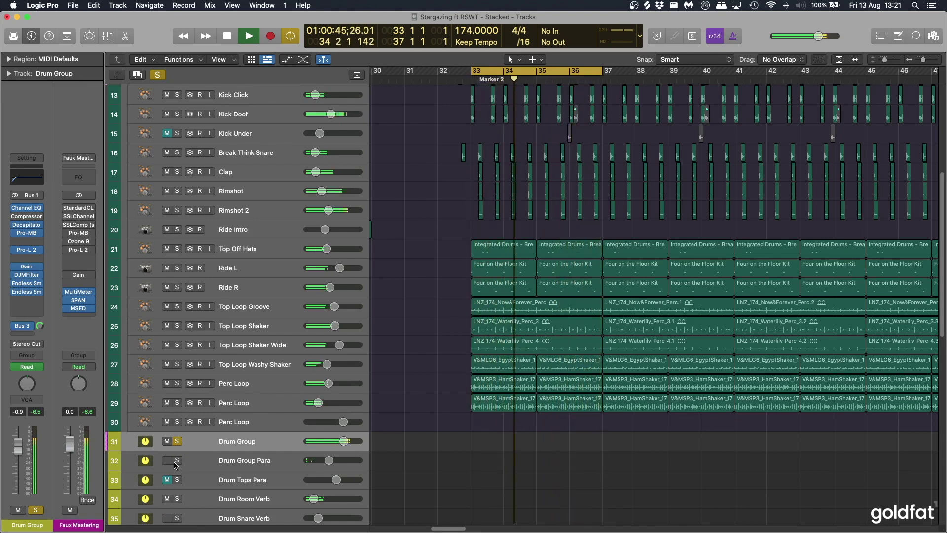
click(176, 461)
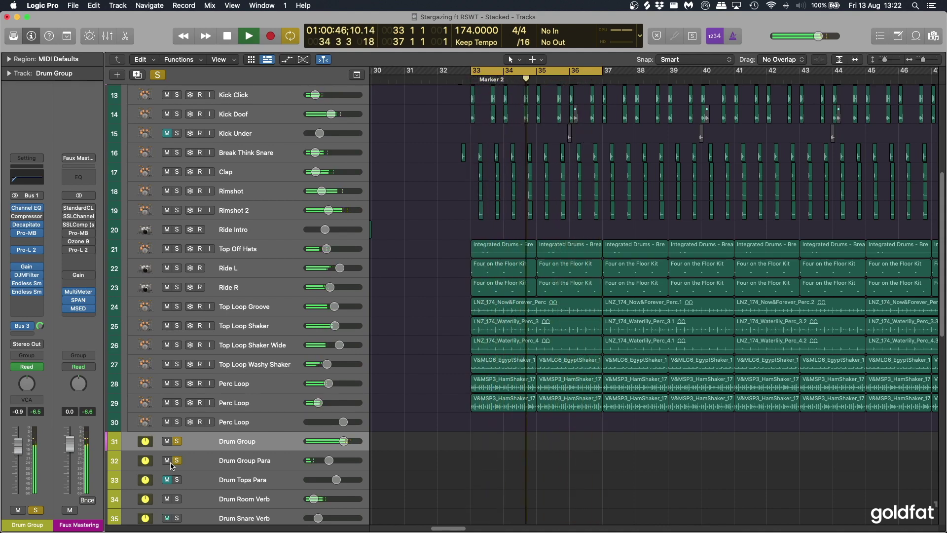
key(space)
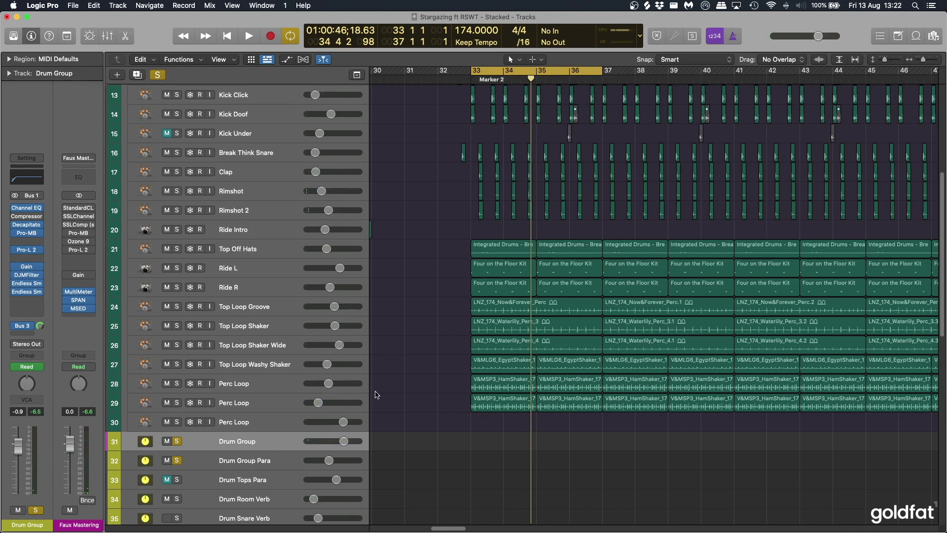
View the channel strip effects of Drum Group Para and those of Drum Group for comparison
scroll(377, 394, down, 5)
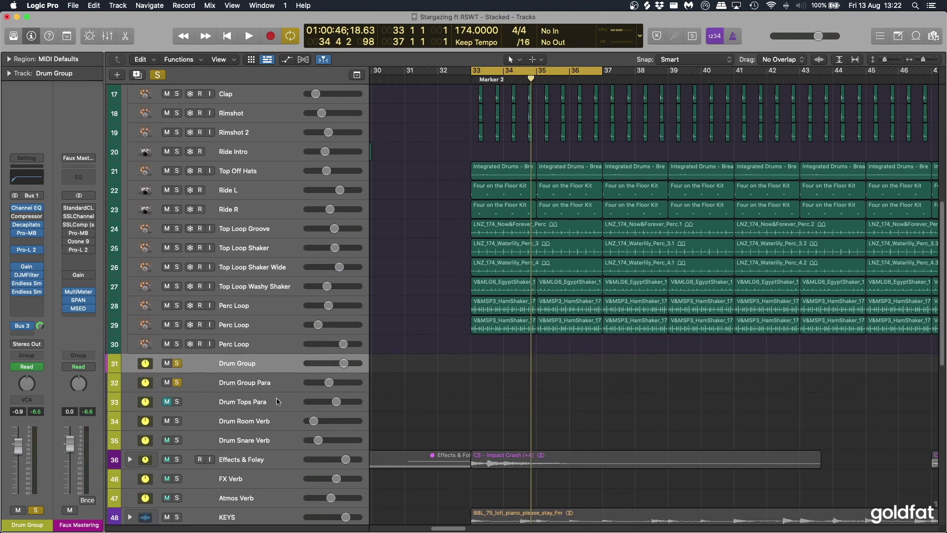
click(178, 383)
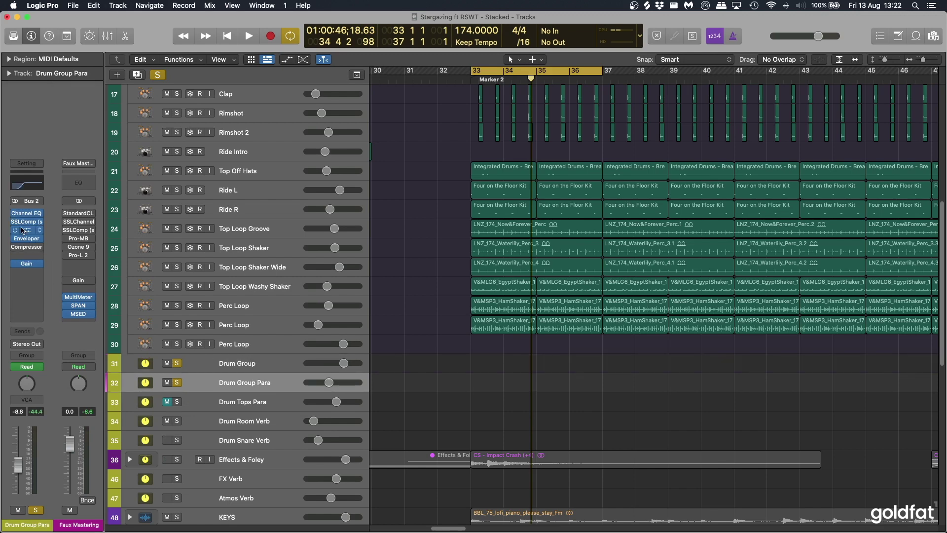
click(270, 367)
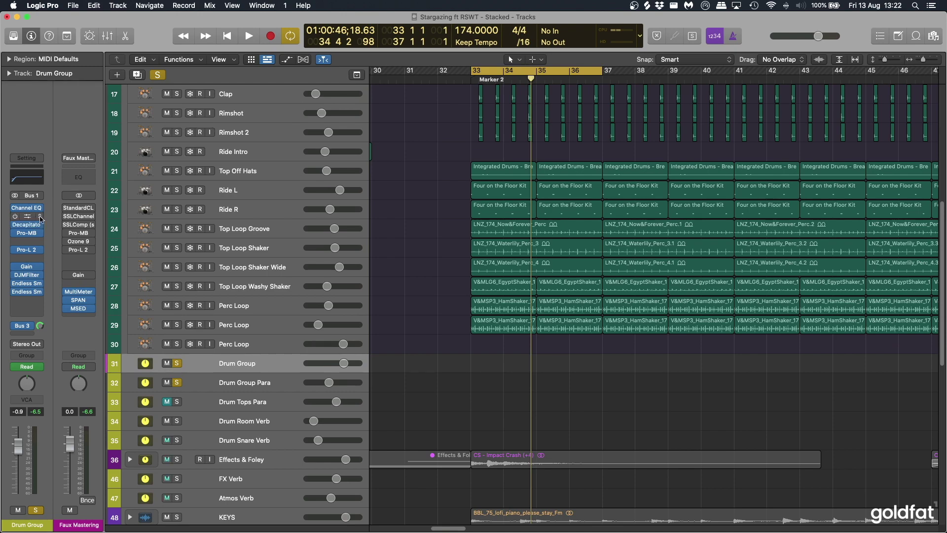
Select the Perc Loop track 30 and look through all the drum tracks that feed the drum bus
click(269, 339)
scroll(438, 357, up, 10)
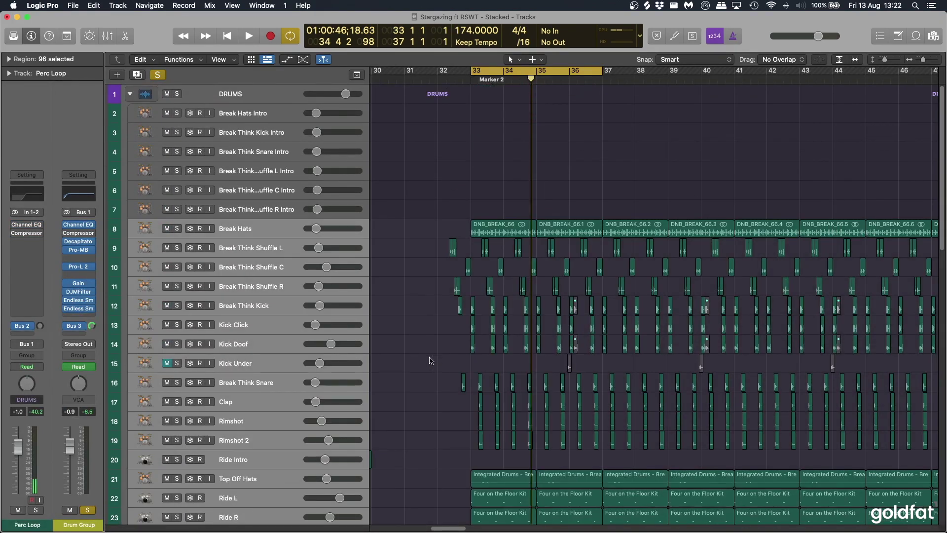
click(430, 361)
scroll(425, 360, down, 3)
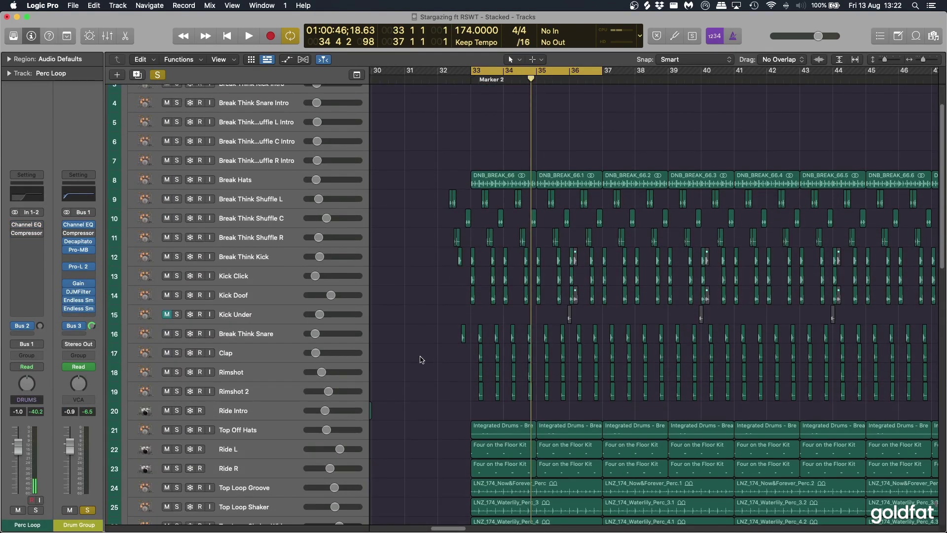
scroll(422, 359, down, 1)
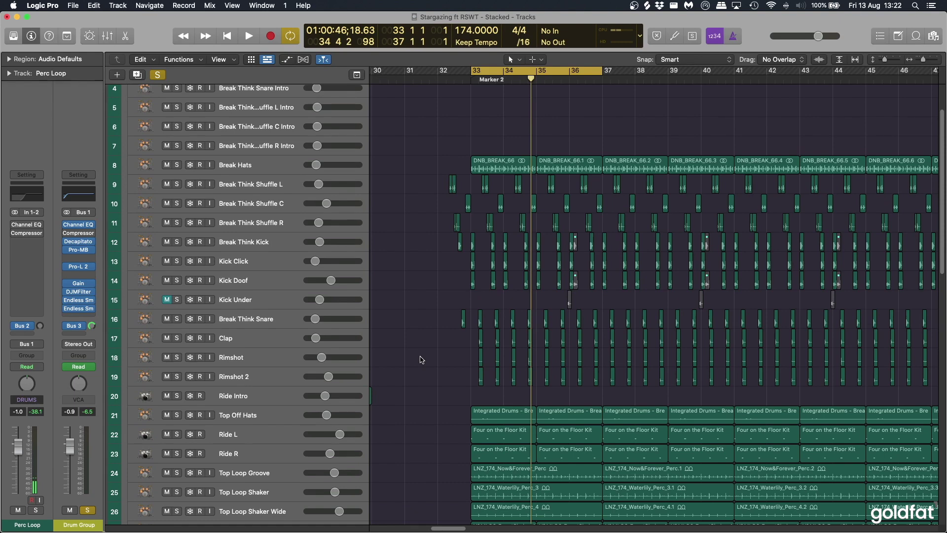
scroll(421, 360, down, 2)
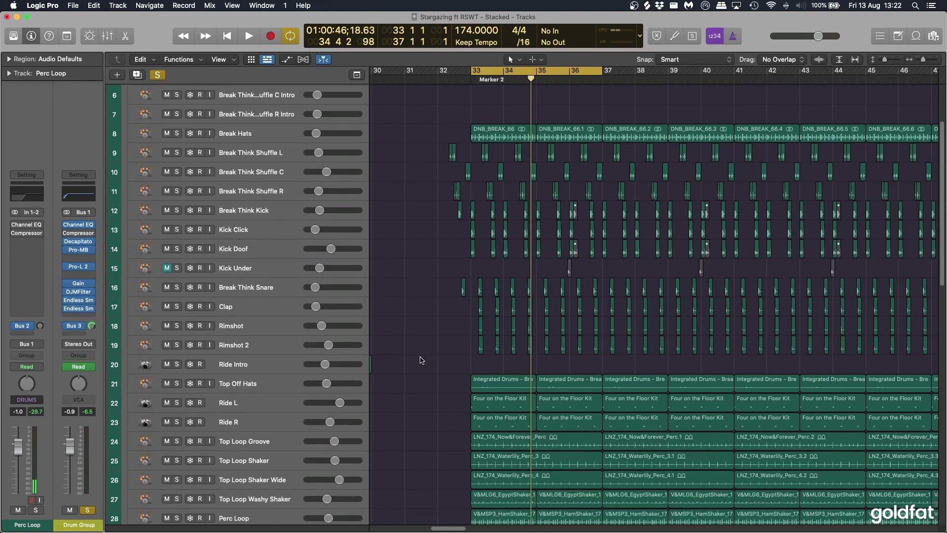
scroll(420, 355, down, 10)
scroll(311, 324, up, 7)
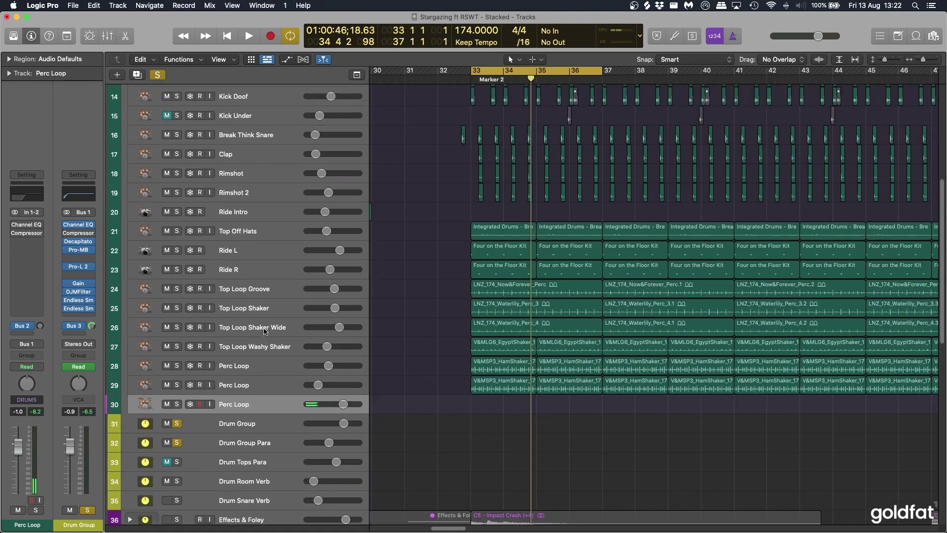
scroll(274, 326, down, 9)
Examine the Bus 1 output routing of Perc Loop track 30 and select Drum Group as its destination
click(240, 357)
click(232, 342)
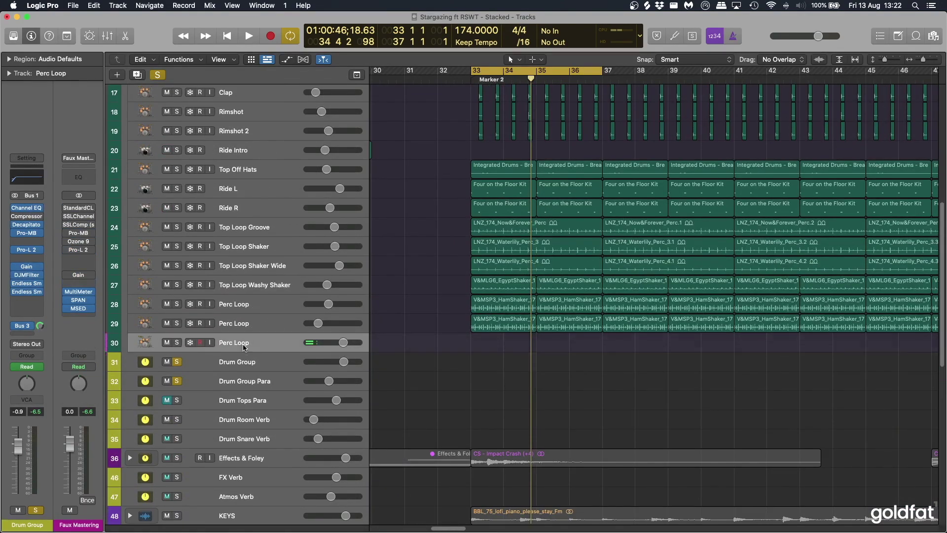
click(37, 345)
click(37, 345)
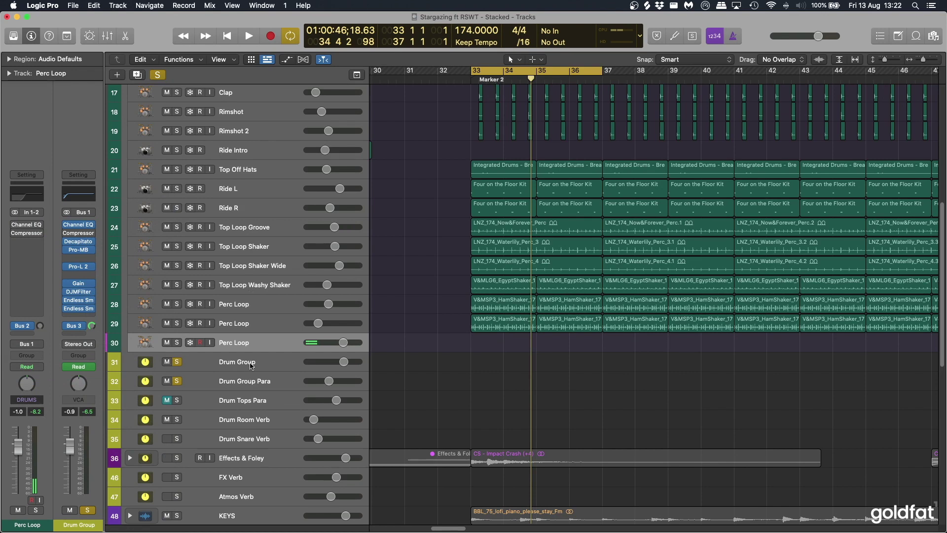
click(259, 355)
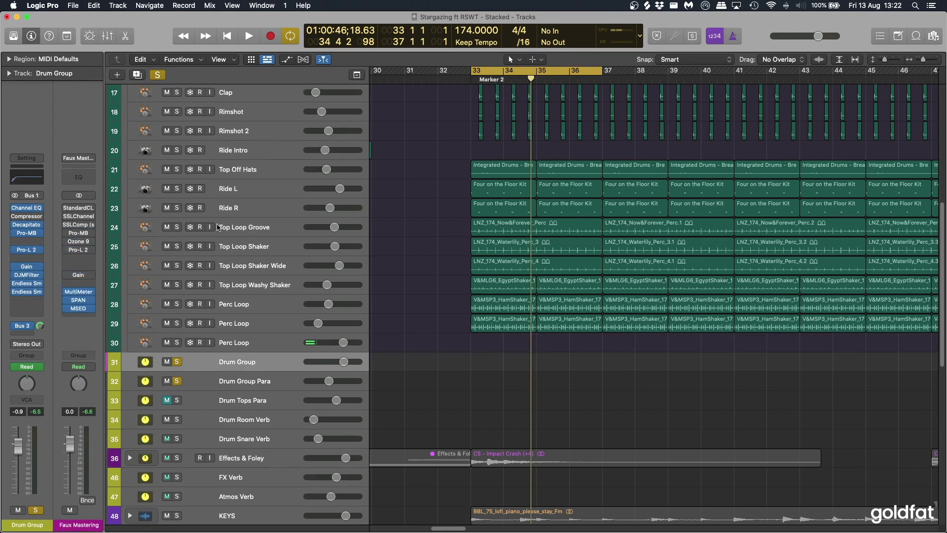
View the Drum Group's Channel EQ, and examine its Decapitator settings and preset categories
click(26, 208)
click(301, 138)
click(26, 224)
drag(540, 164, 508, 149)
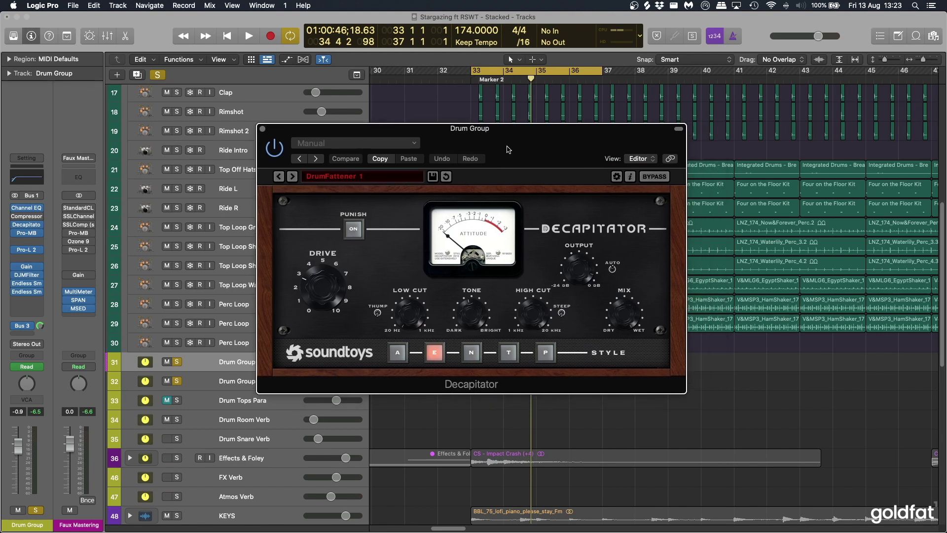
click(348, 178)
mouse_move(349, 186)
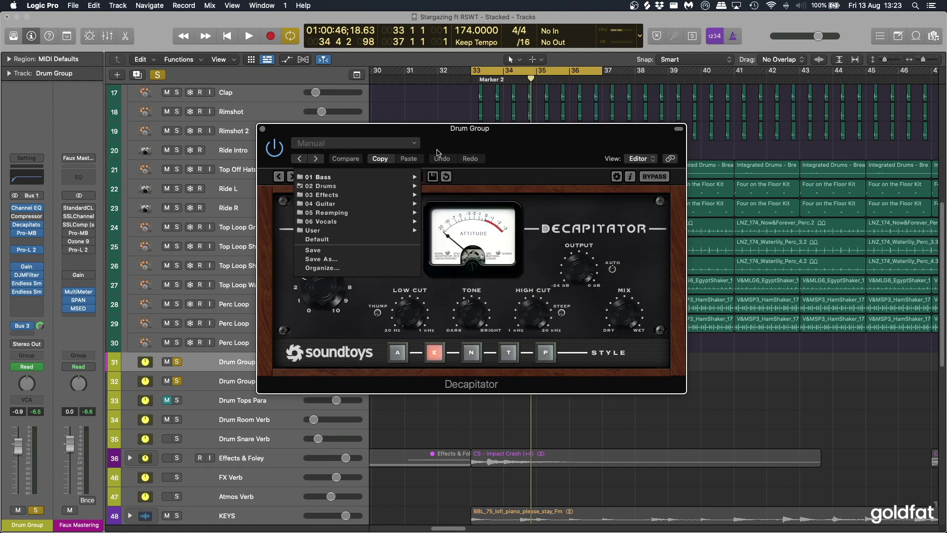
click(279, 332)
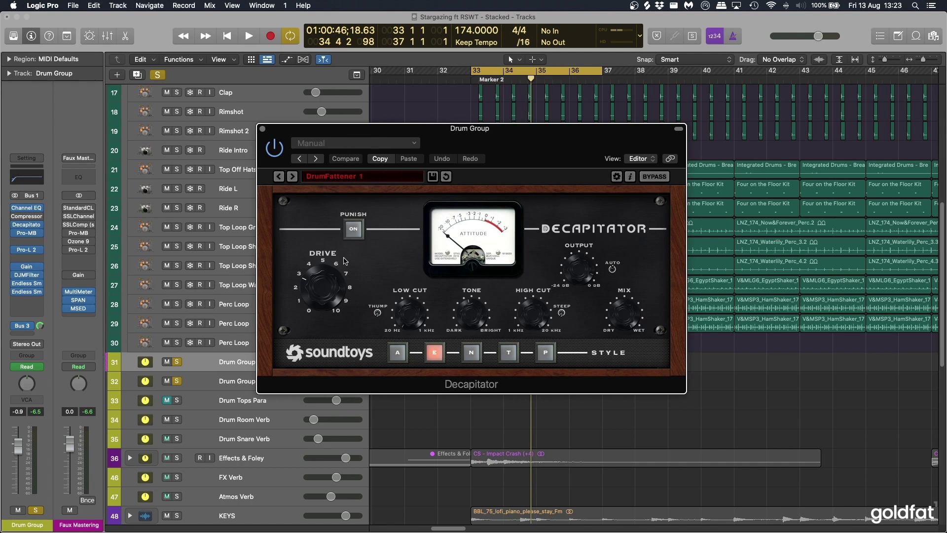
click(263, 129)
Examine the multiband compression settings of the Pro-MB plug-in on Drum Group and close it
click(27, 233)
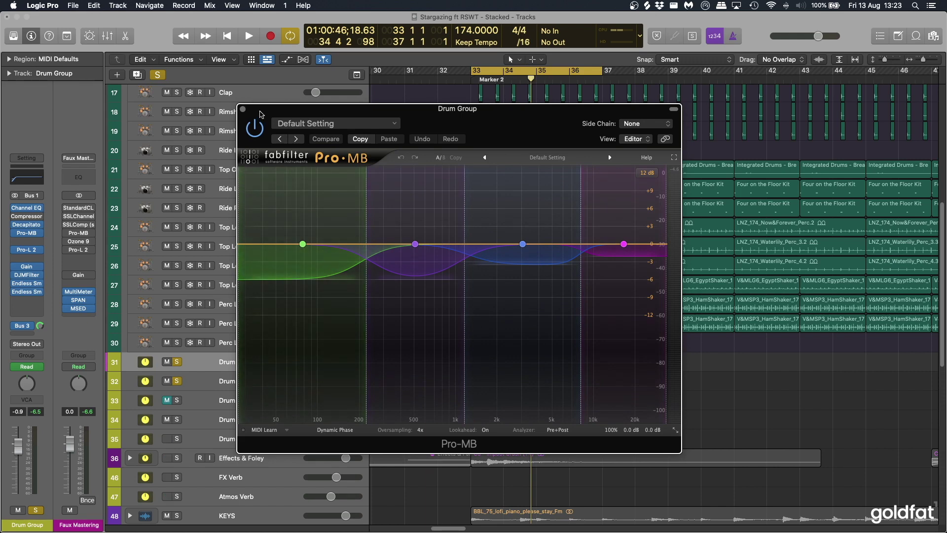
drag(260, 115, 267, 121)
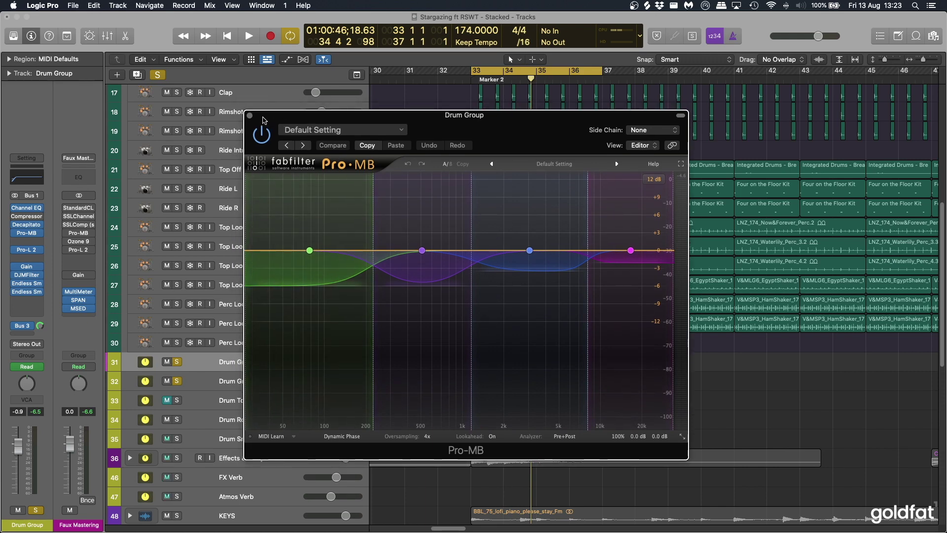
click(249, 116)
click(35, 233)
click(26, 233)
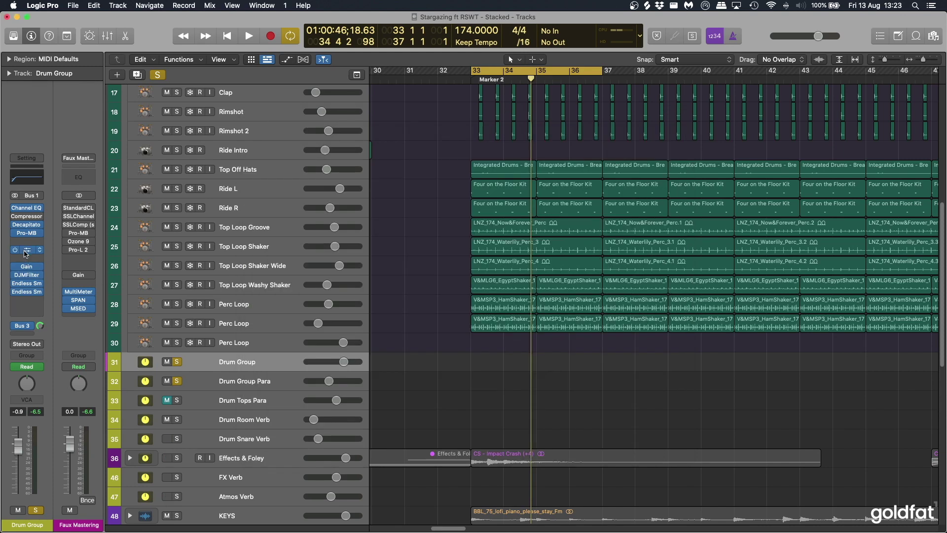
Open the Pro-L 2 limiter on Drum Group and play back the cycled section to watch its gain reduction
click(26, 249)
drag(535, 142, 468, 128)
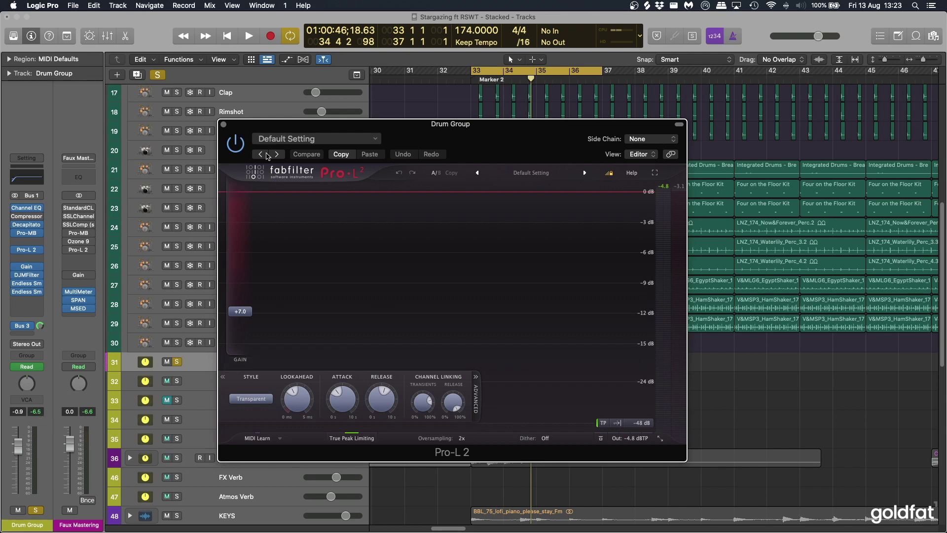
drag(440, 124, 465, 123)
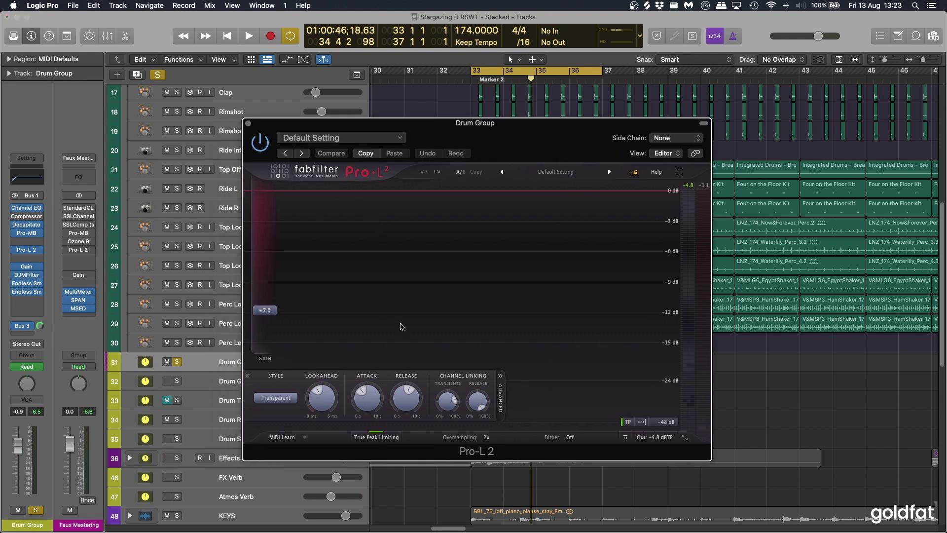
key(space)
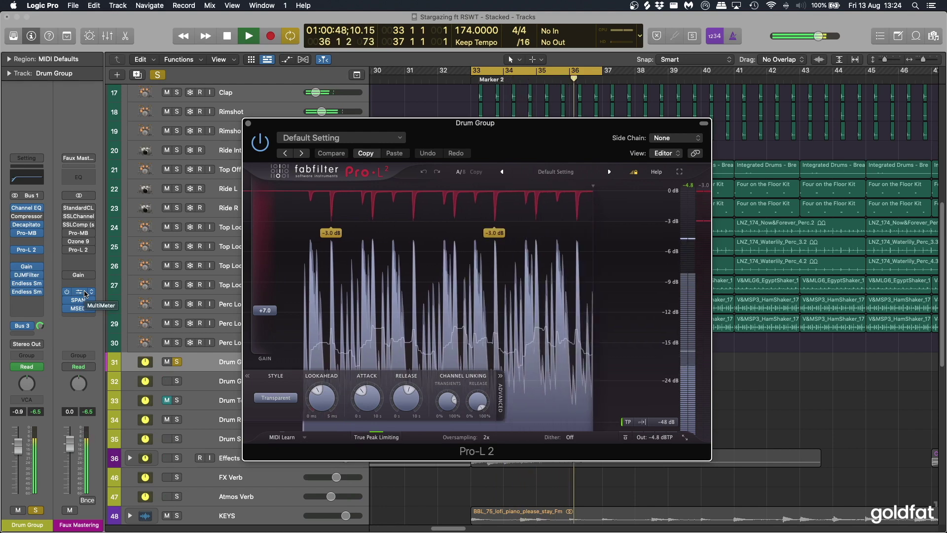
key(space)
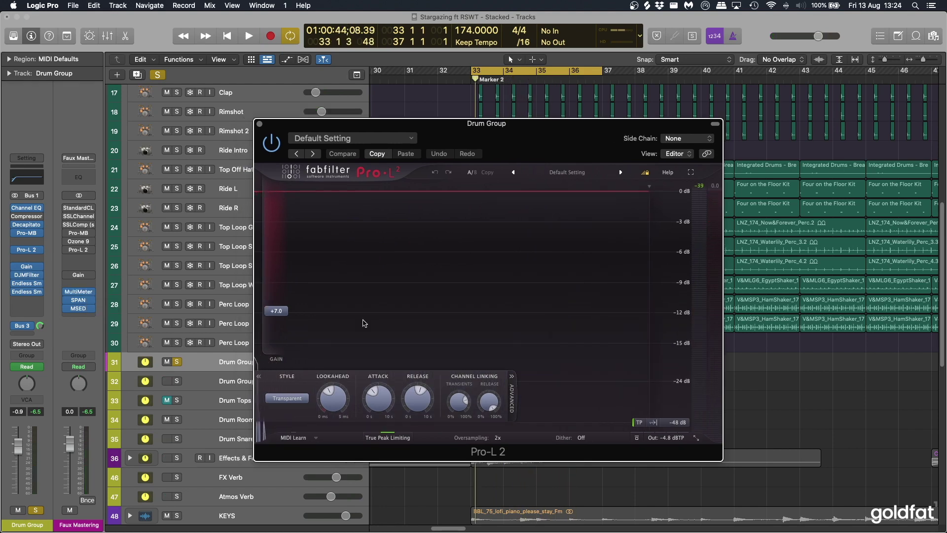
Audition Drum Group with Pro-L 2 bypassed and re-enabled, stop playback and close the limiter
click(273, 144)
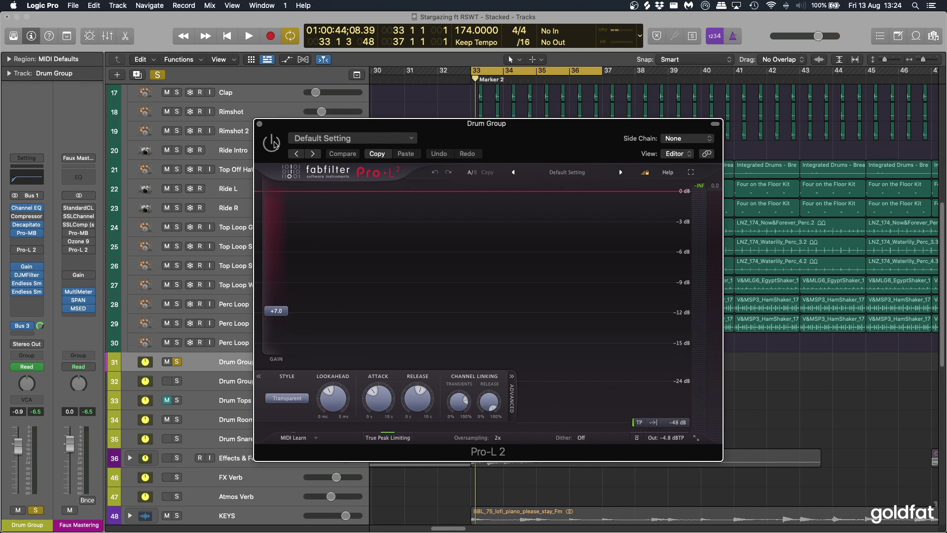
key(space)
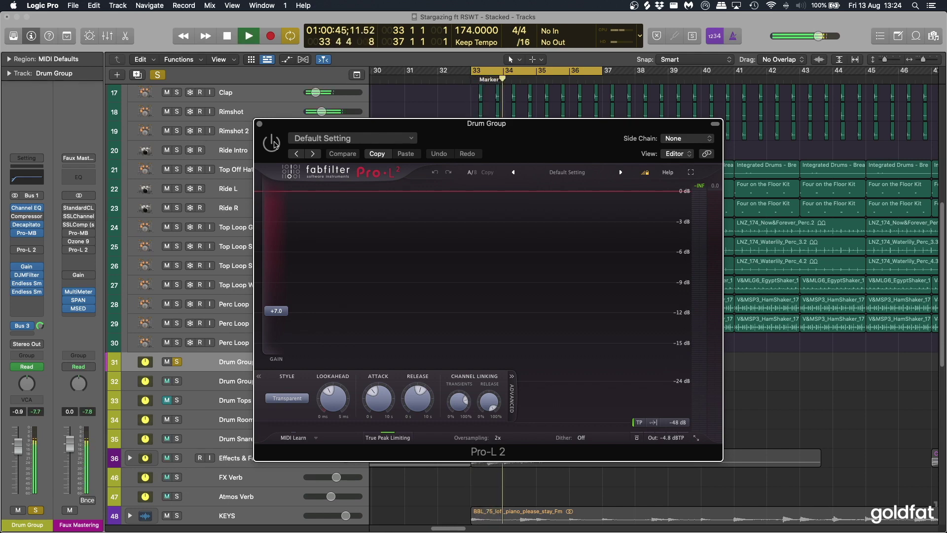
key(space)
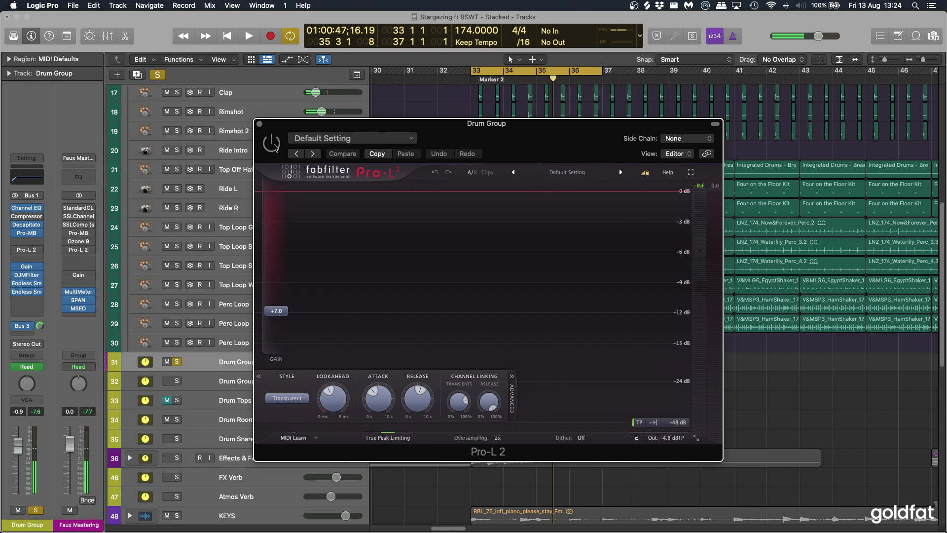
click(275, 147)
key(space)
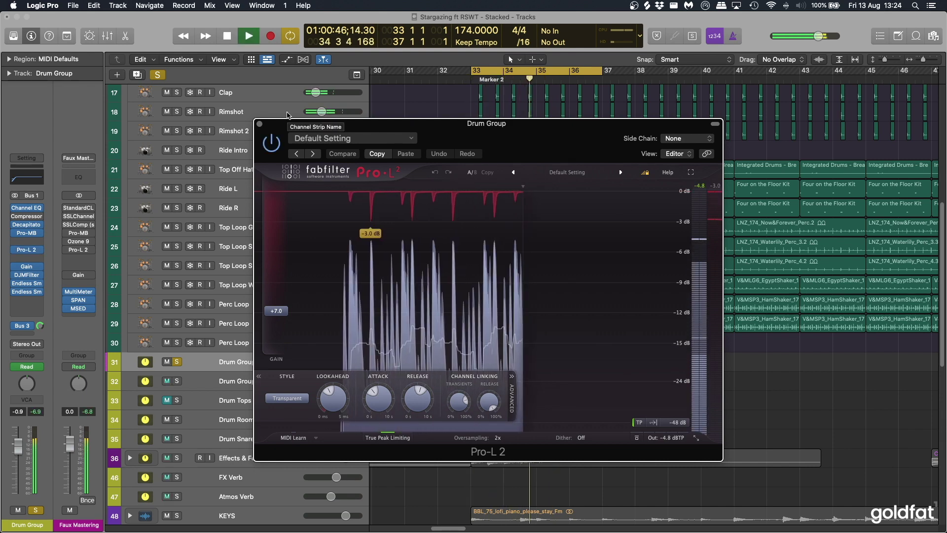
key(space)
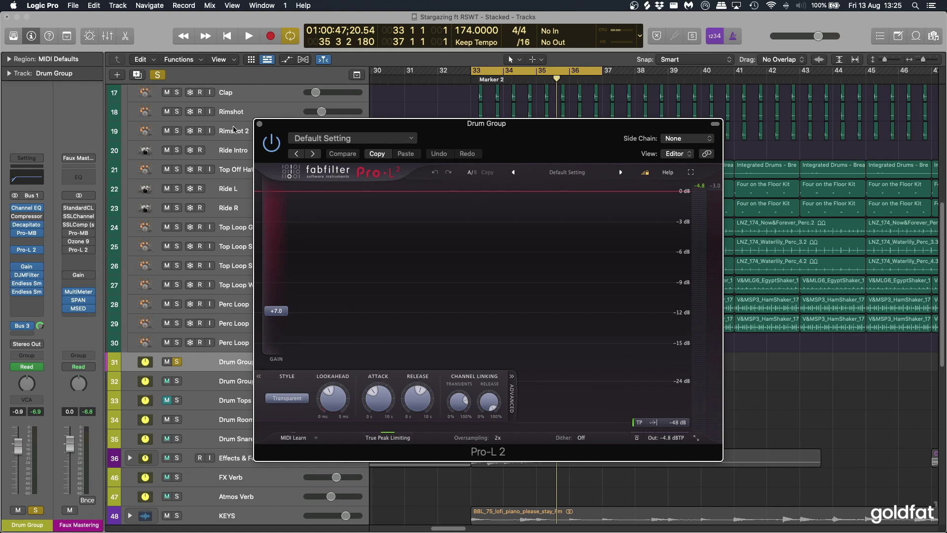
click(260, 124)
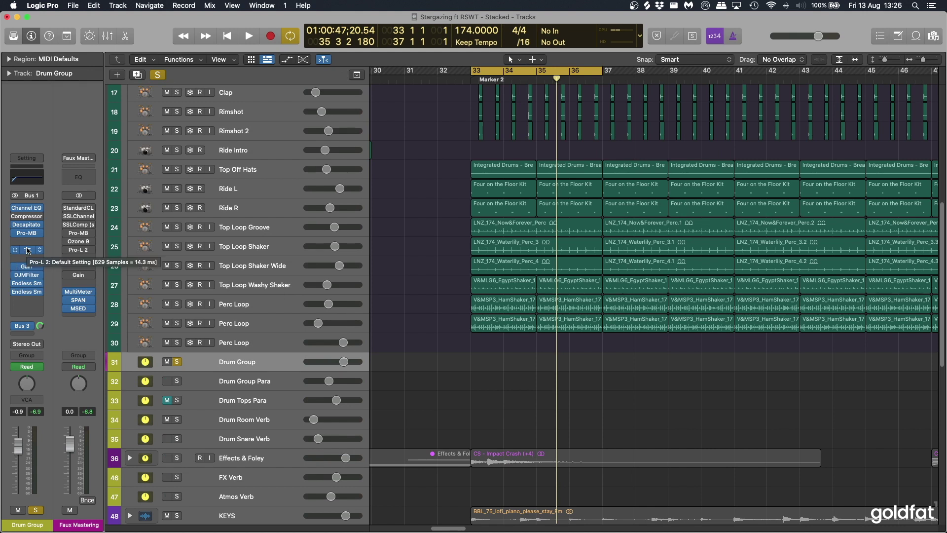
View the Gain plug-in's settings on Drum Group and close it
click(28, 267)
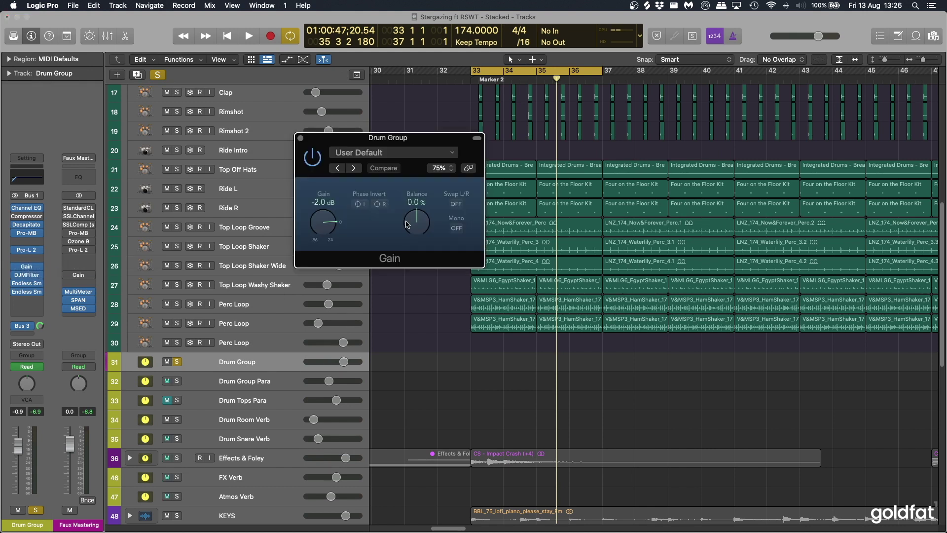
drag(392, 140, 431, 137)
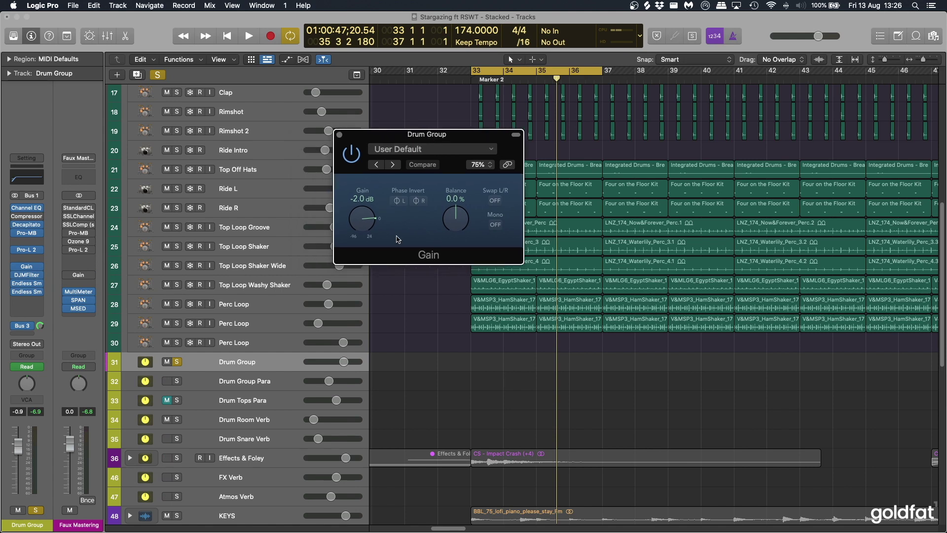
drag(355, 138, 376, 140)
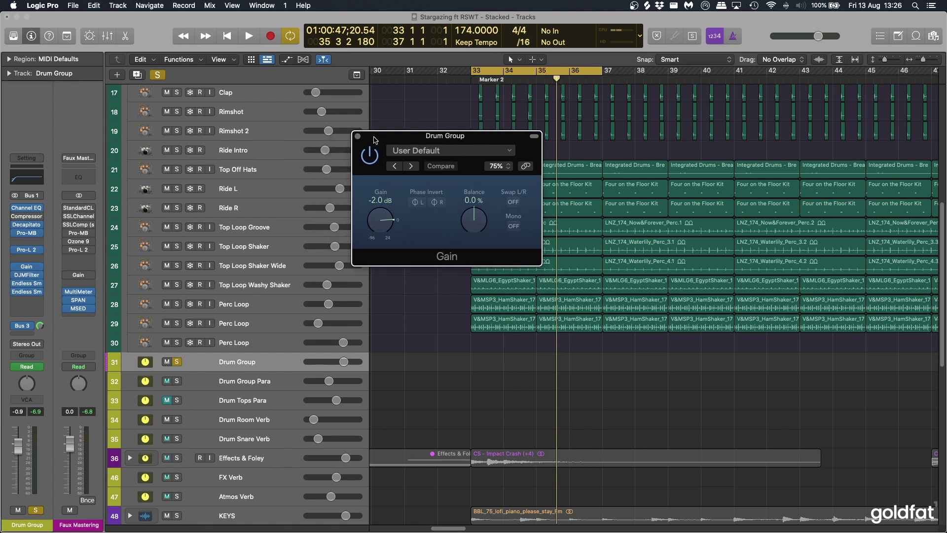
click(359, 136)
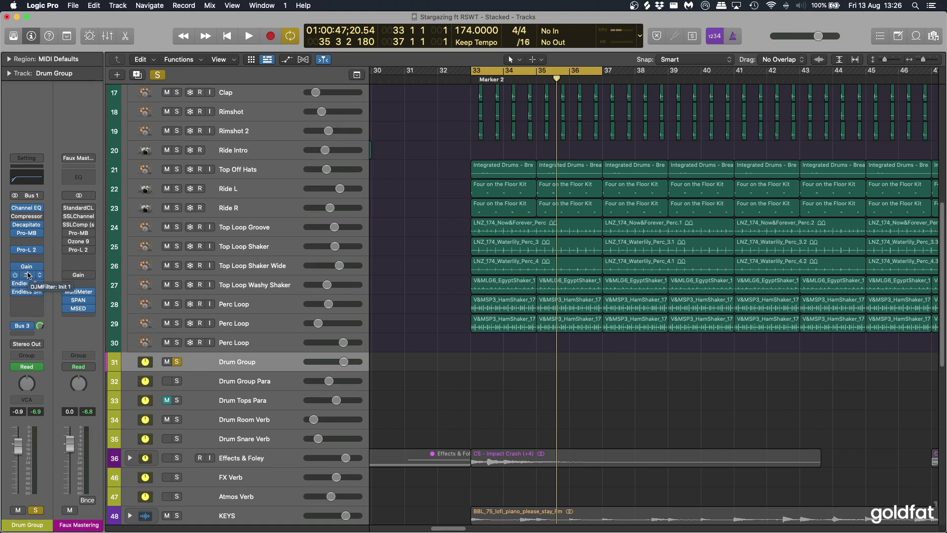
View the DJMFilter plug-in on Drum Group, open the first Endless Smile and close the filter
click(27, 275)
drag(382, 142, 426, 139)
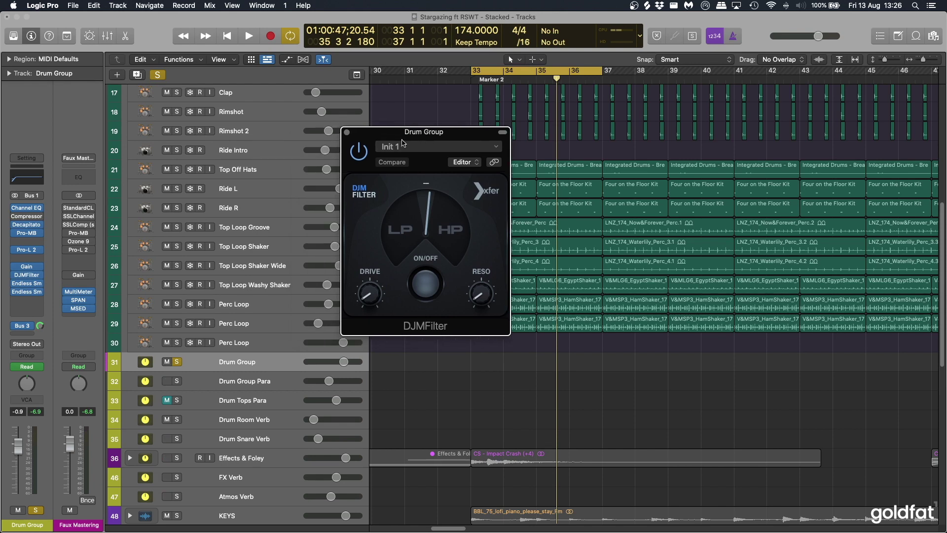
click(27, 283)
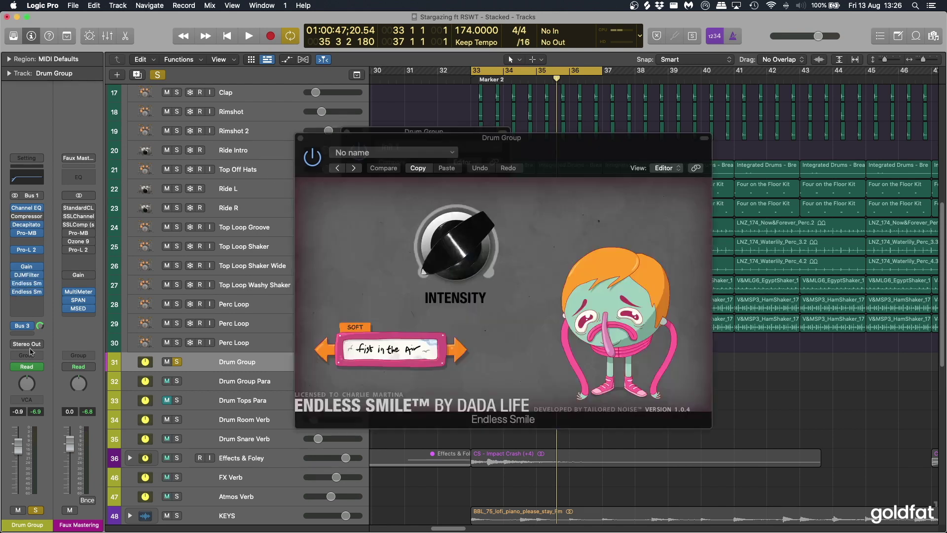
drag(474, 165, 339, 209)
click(347, 132)
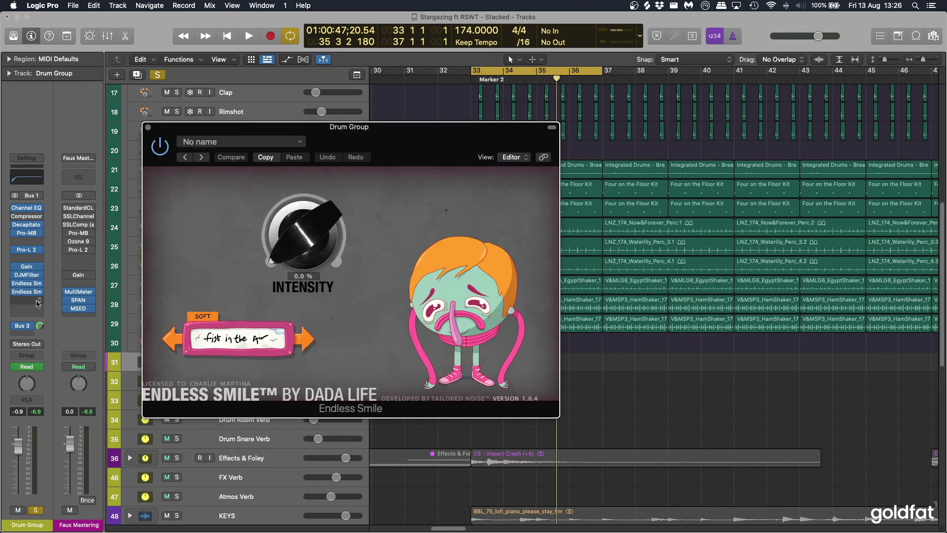
Open the second Endless Smile on Drum Group and arrange both Endless Smile windows side by side
click(26, 291)
drag(649, 130, 795, 136)
drag(411, 142, 320, 139)
drag(566, 123, 524, 125)
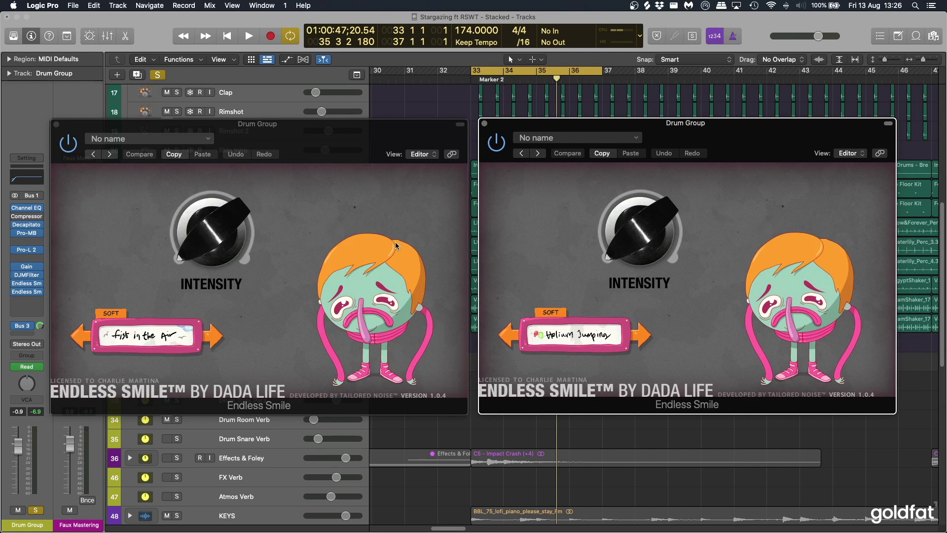
Examine the Intensity control of the Endless Smile with the Fist in the Air preset and put both plug-in windows away
click(336, 141)
mouse_move(249, 225)
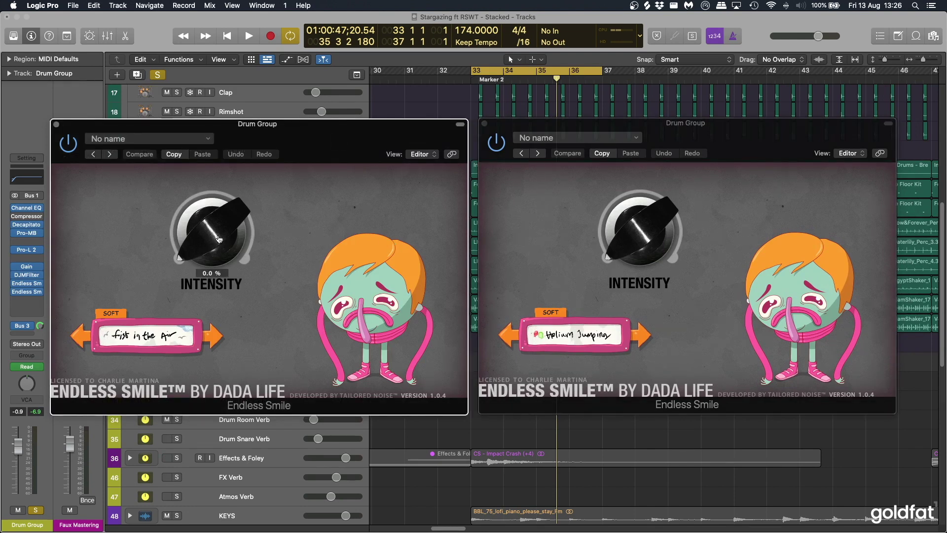
drag(219, 239, 215, 168)
key(v)
scroll(402, 327, down, 4)
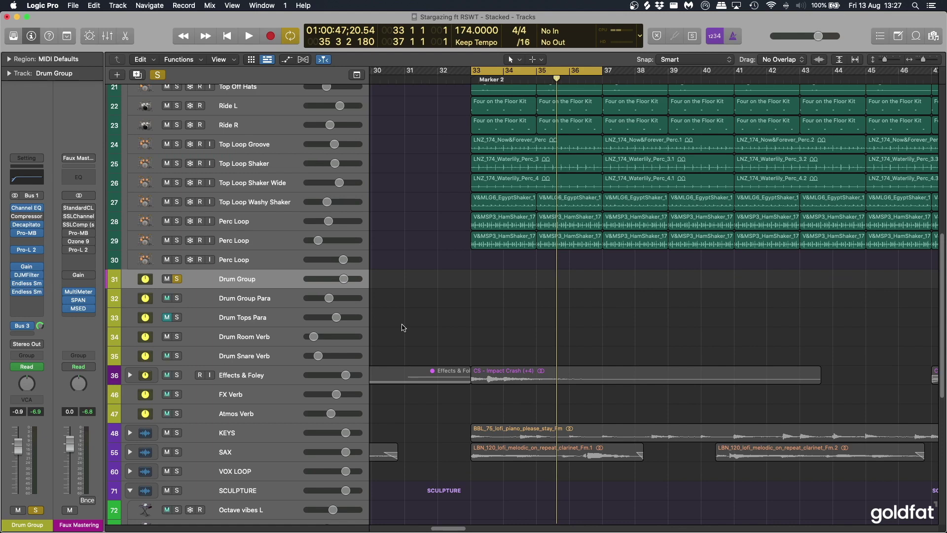
Follow Drum Group's Bus 3 send to Drum Room Verb and audition that reverb soloed, with Drum Group unsoloed
click(41, 331)
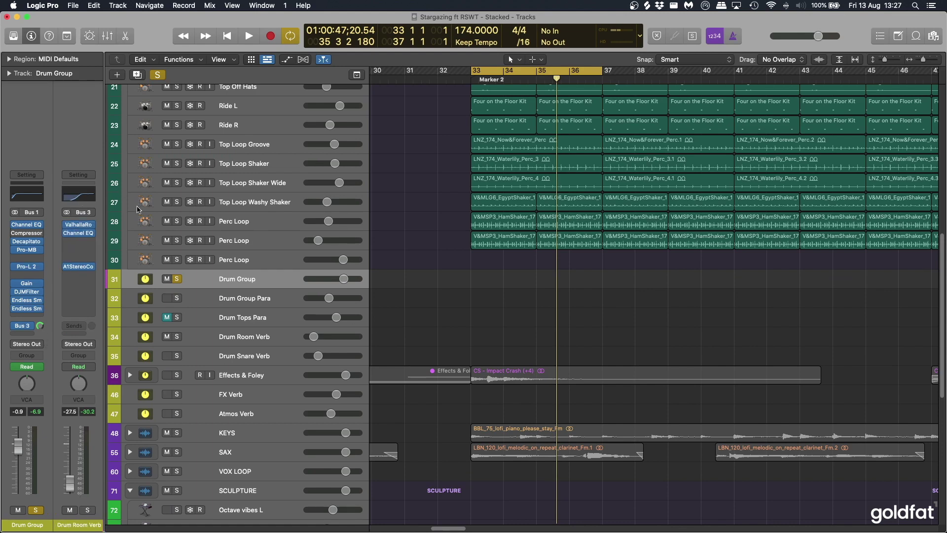
click(177, 279)
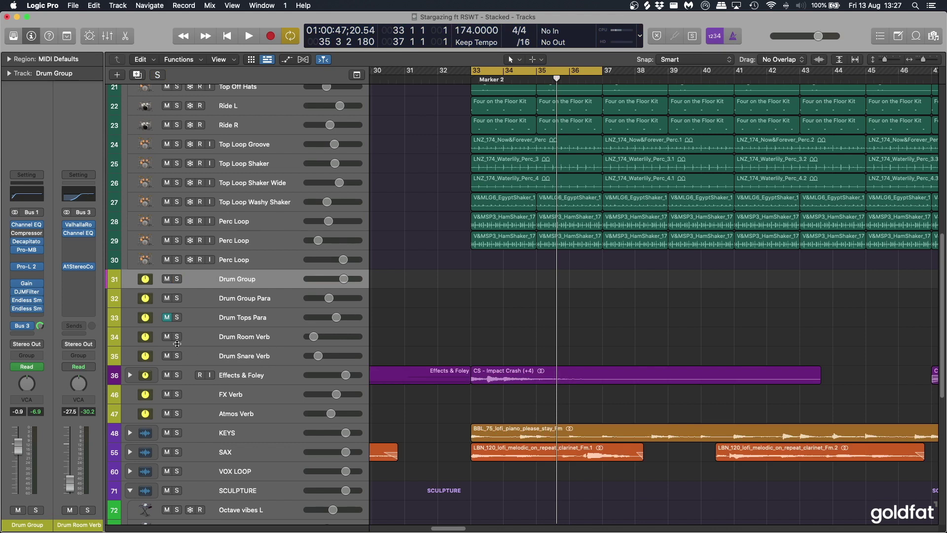
click(176, 336)
key(space)
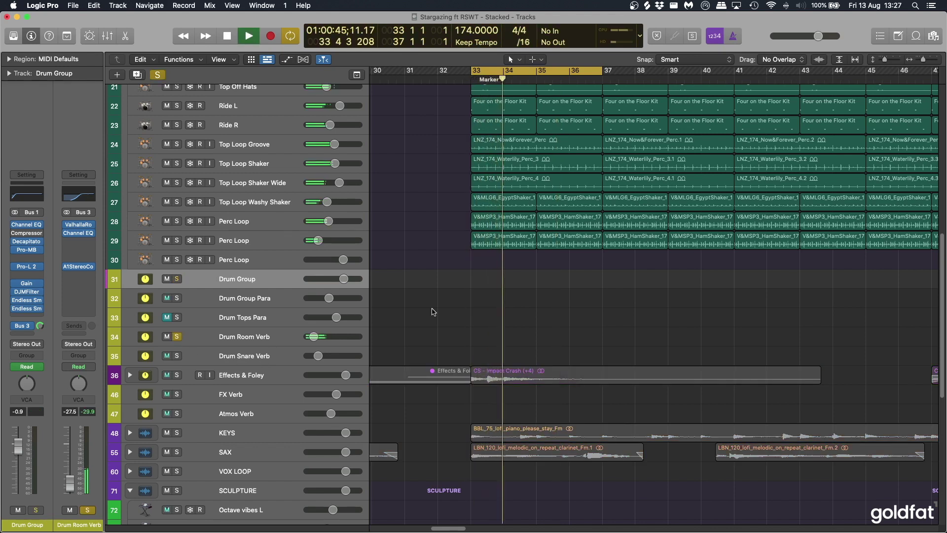
key(space)
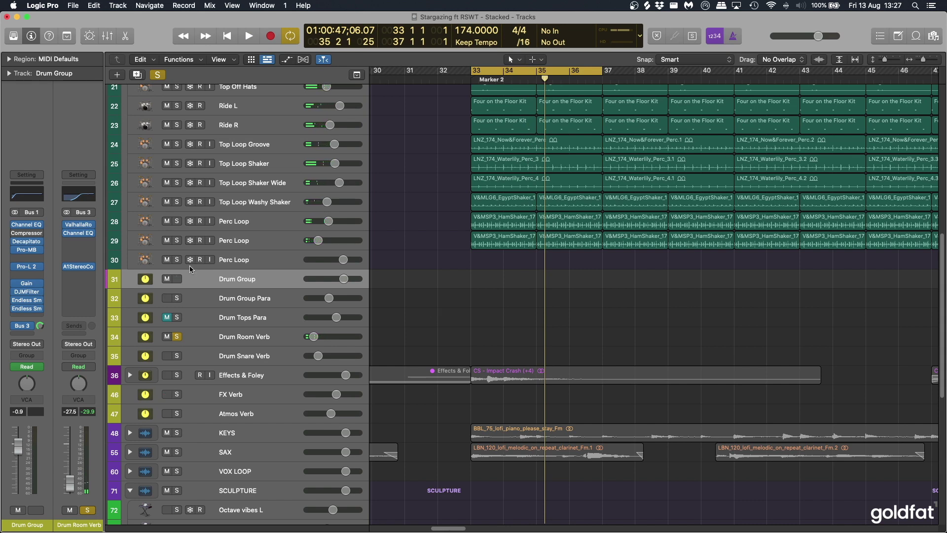
Review the ValhallaRoom reverb on Drum Room Verb, set its decay to 1.48 s and close it
key(v)
drag(536, 152, 511, 142)
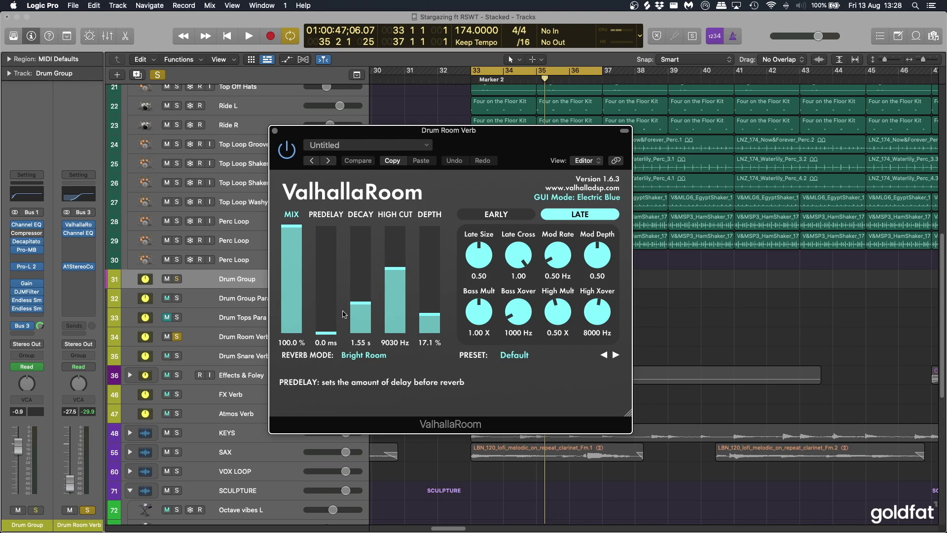
scroll(354, 281, down, 1)
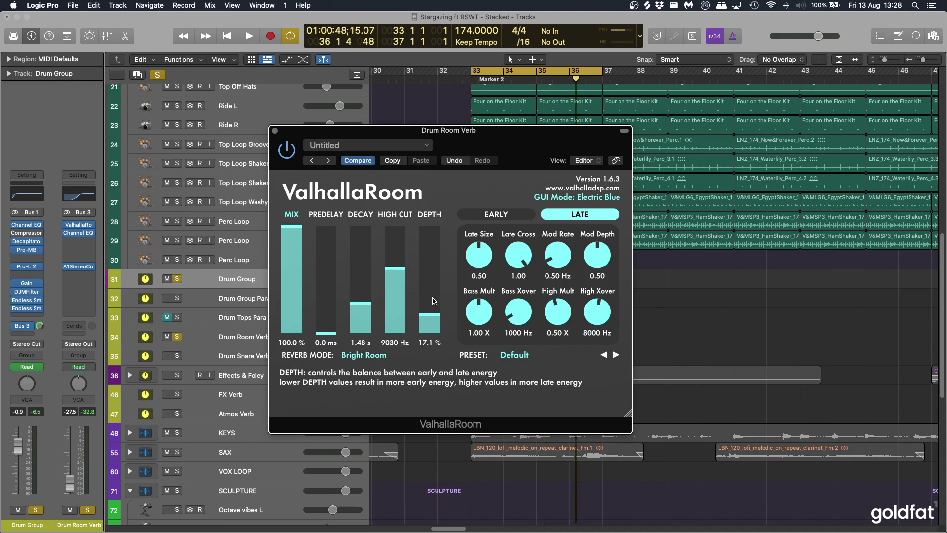
click(275, 131)
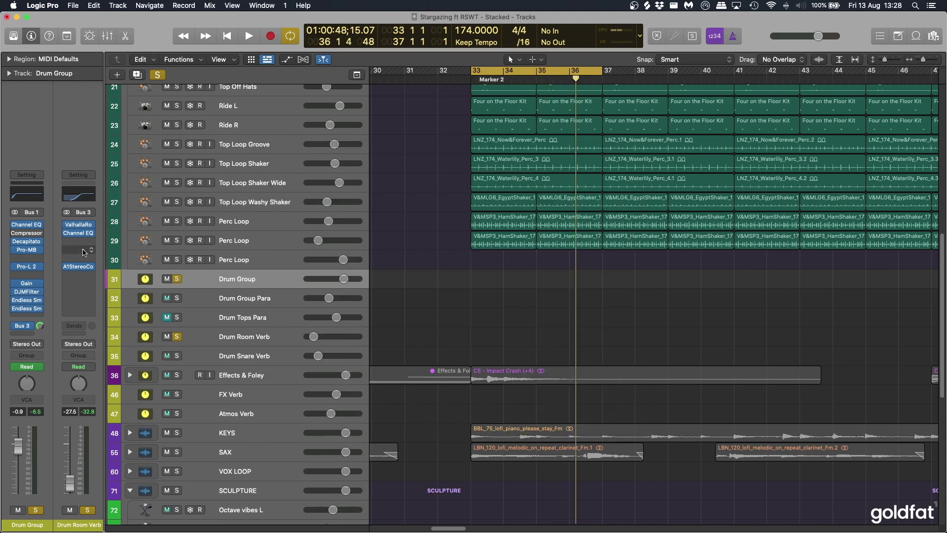
View the Channel EQ and A1StereoControl settings on Drum Room Verb, closing each plug-in
click(78, 232)
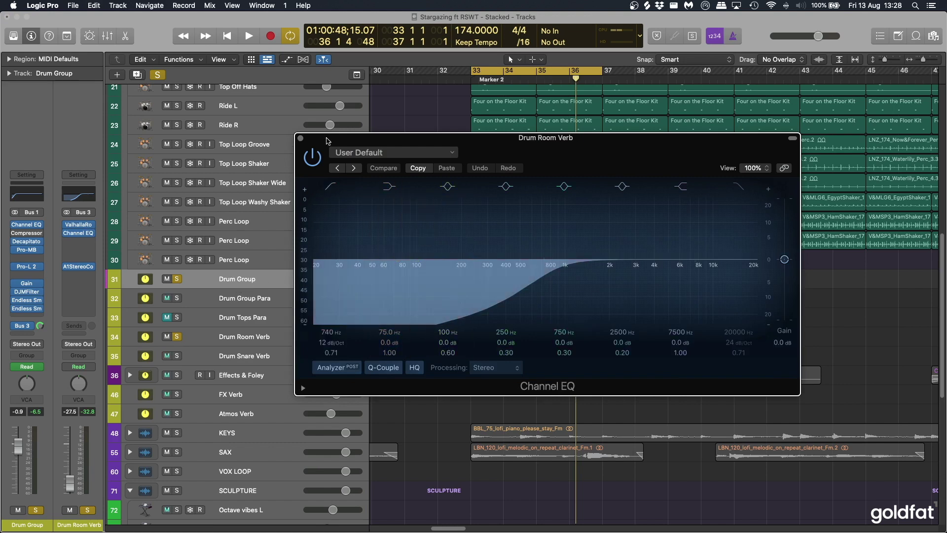
click(301, 141)
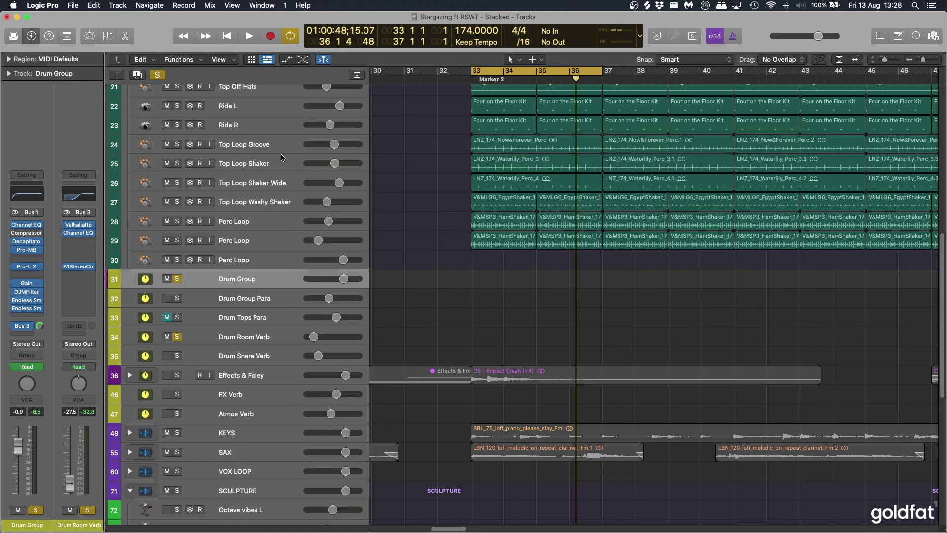
click(78, 266)
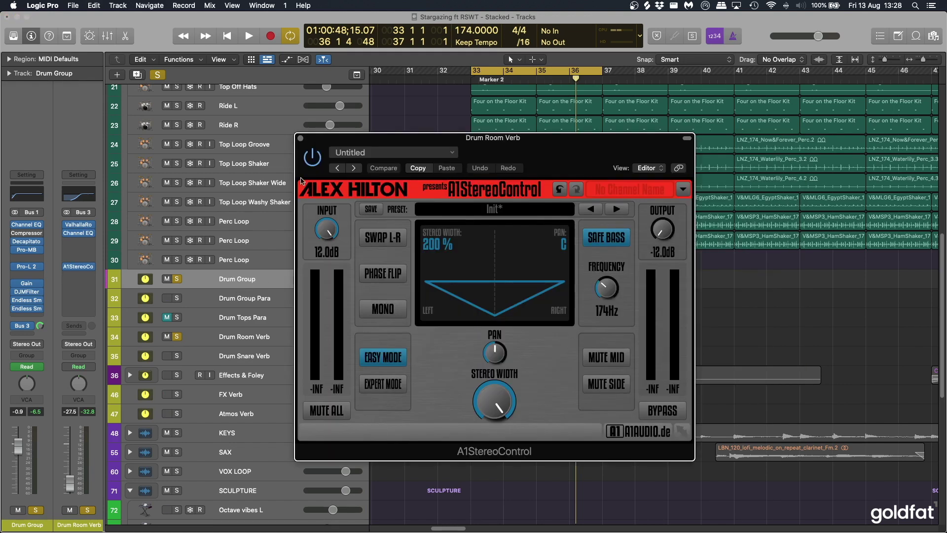
drag(336, 143, 294, 134)
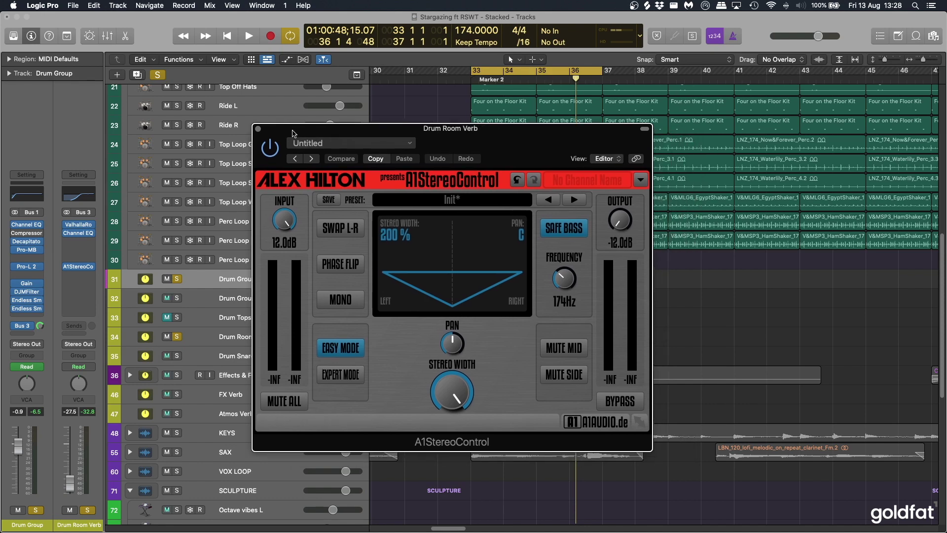
drag(456, 141, 456, 141)
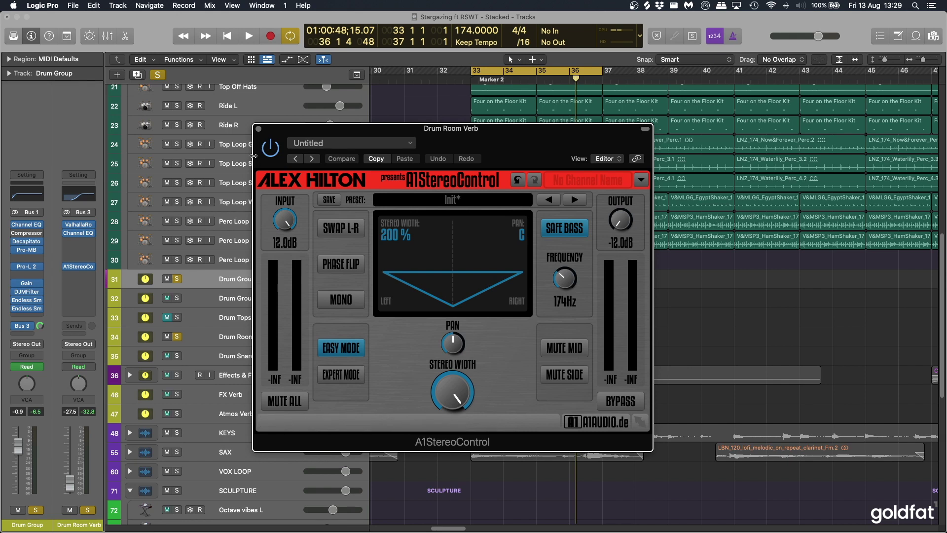
click(258, 129)
Solo Drum Snare Verb, open its ChromaVerb and play back the cycled section to hear the reverb
click(237, 340)
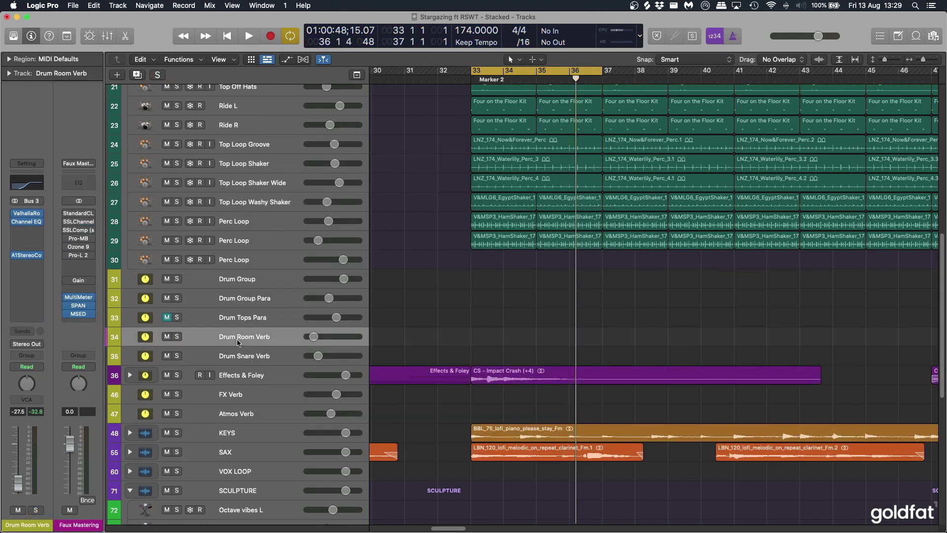
click(259, 357)
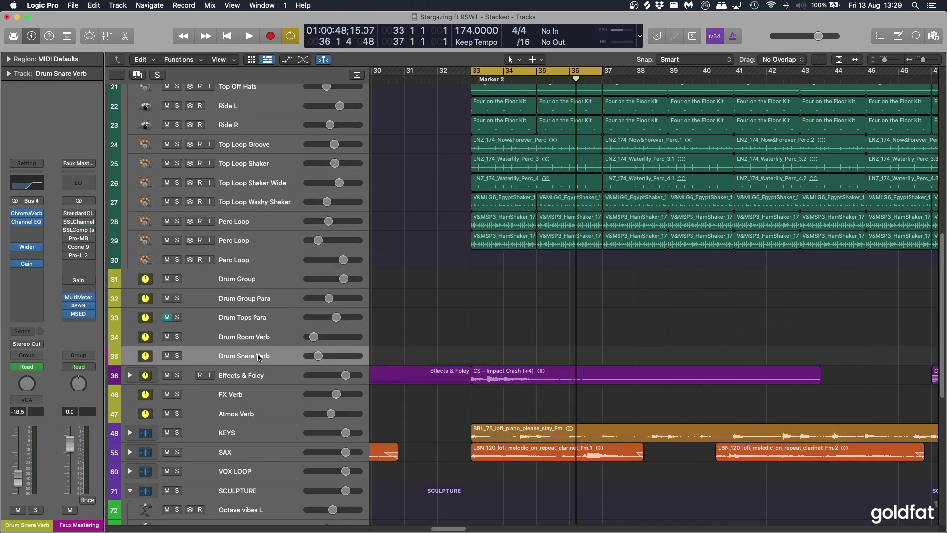
click(176, 356)
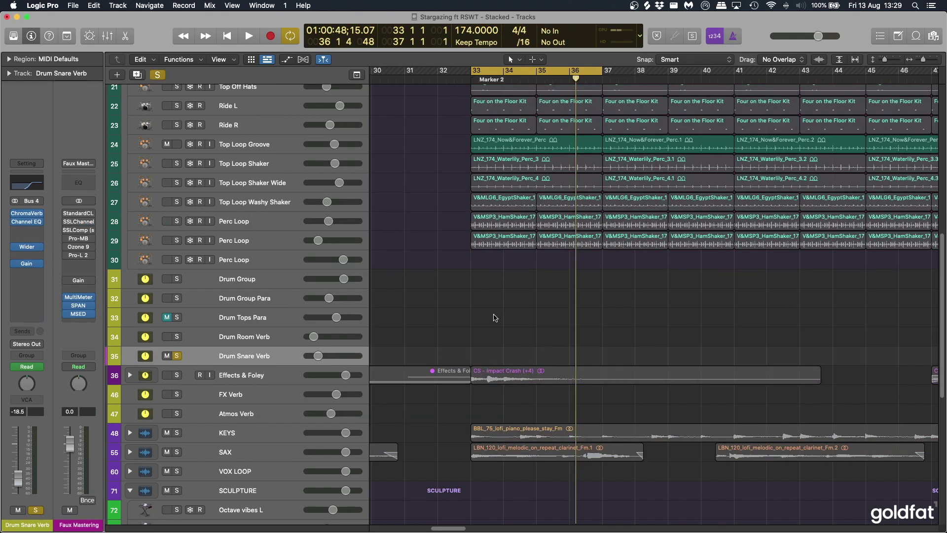
click(27, 215)
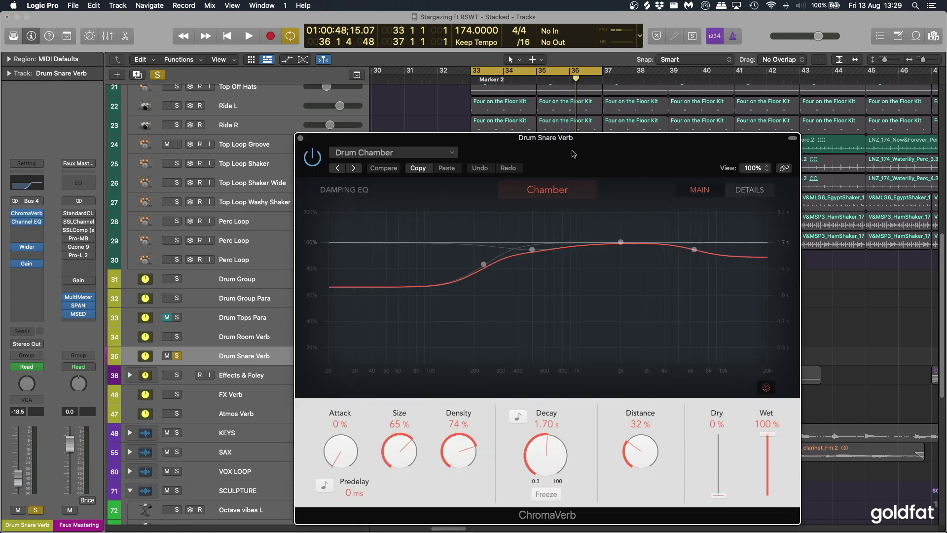
key(space)
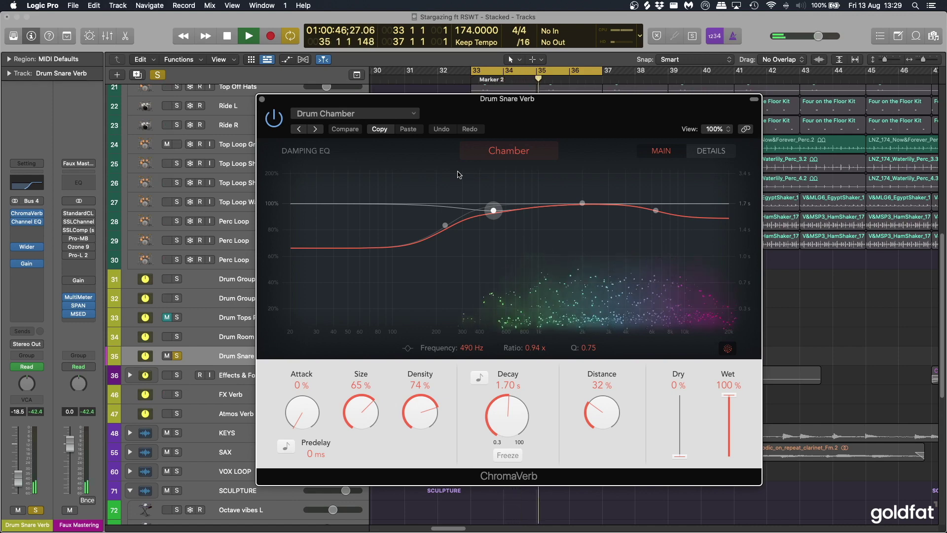
key(space)
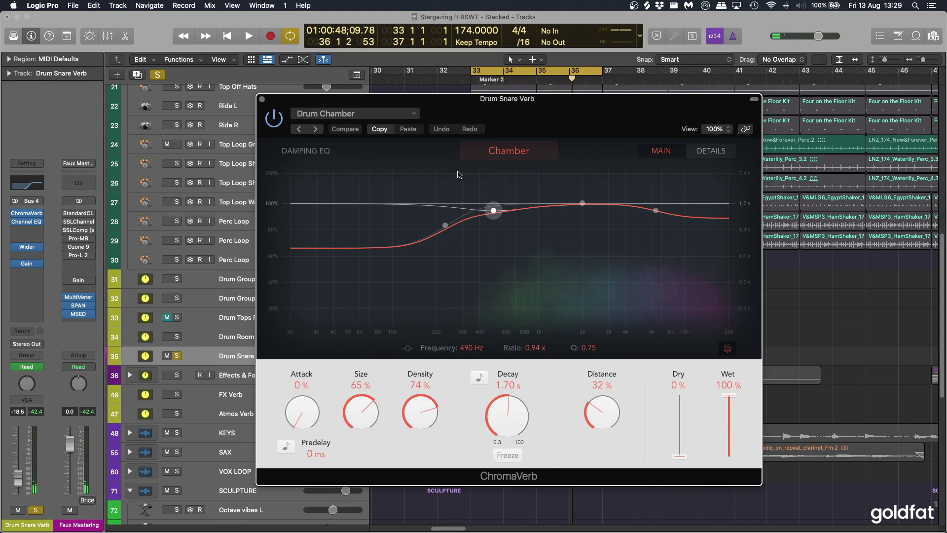
Check which drum tracks feed Drum Snare Verb and examine its ChromaVerb chamber settings
drag(499, 101, 521, 106)
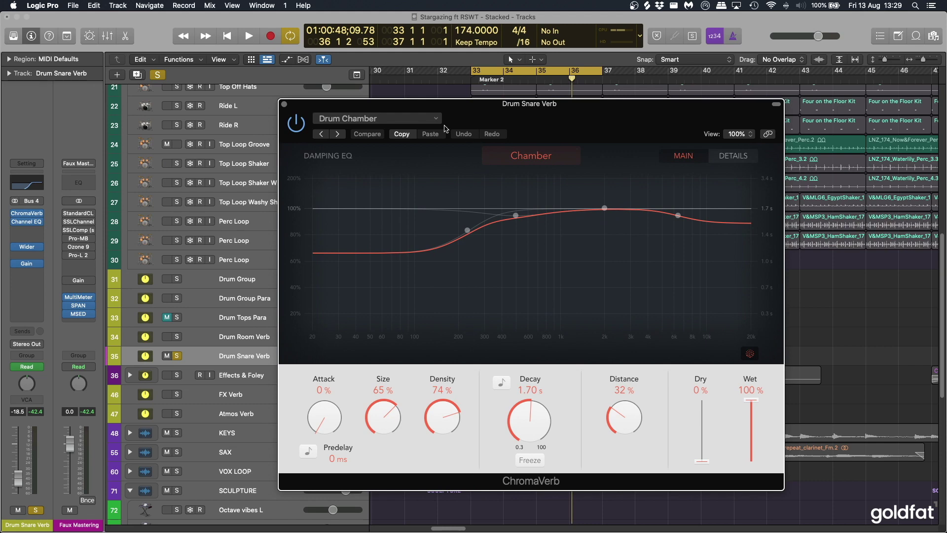
scroll(252, 242, up, 1)
scroll(252, 242, up, 5)
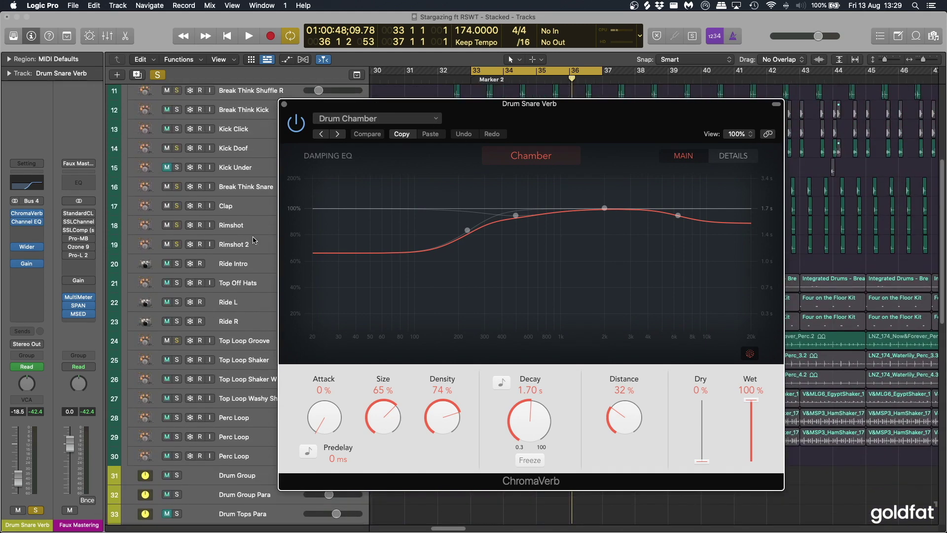
scroll(253, 240, down, 4)
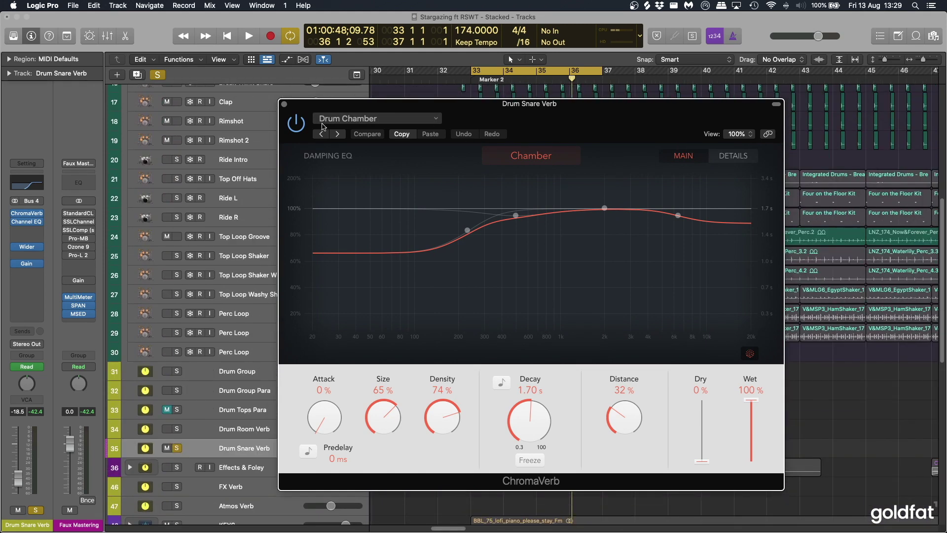
drag(358, 107, 360, 94)
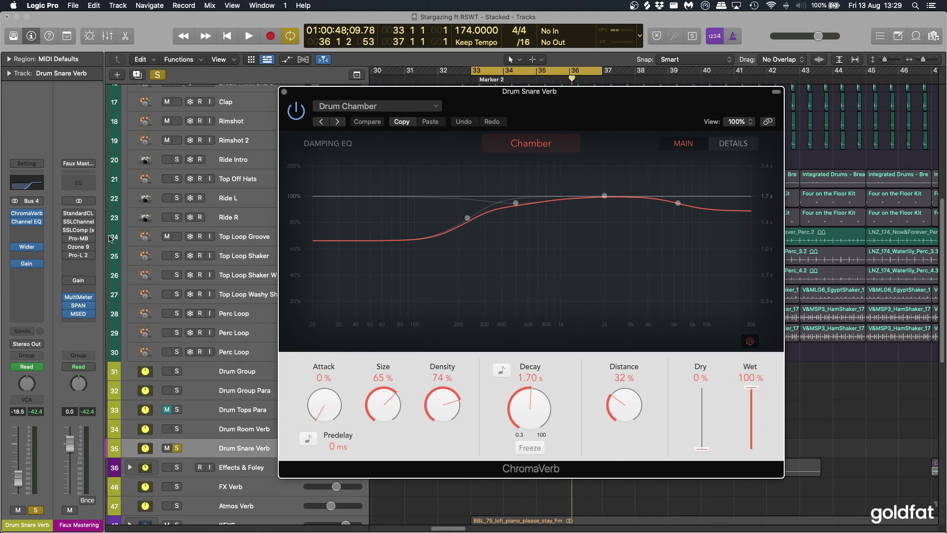
drag(536, 96, 494, 103)
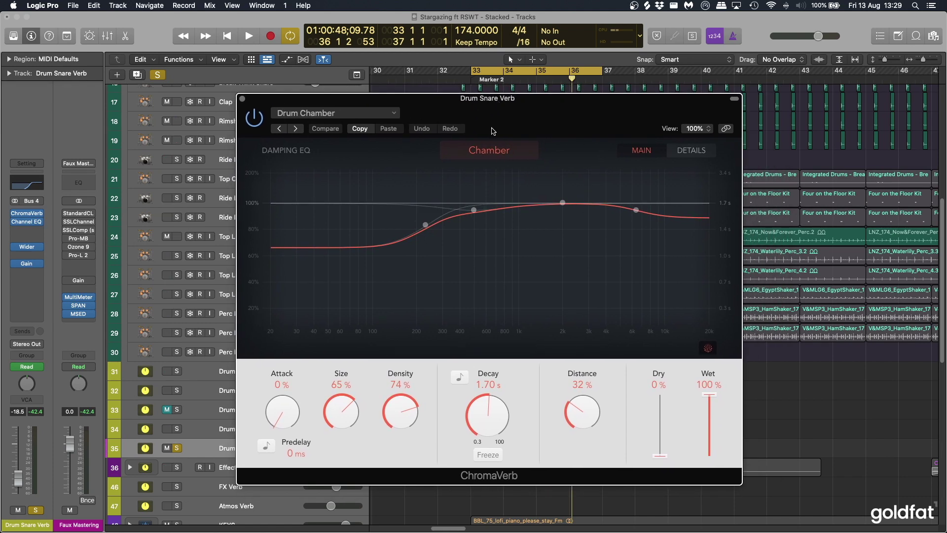
drag(488, 106, 490, 111)
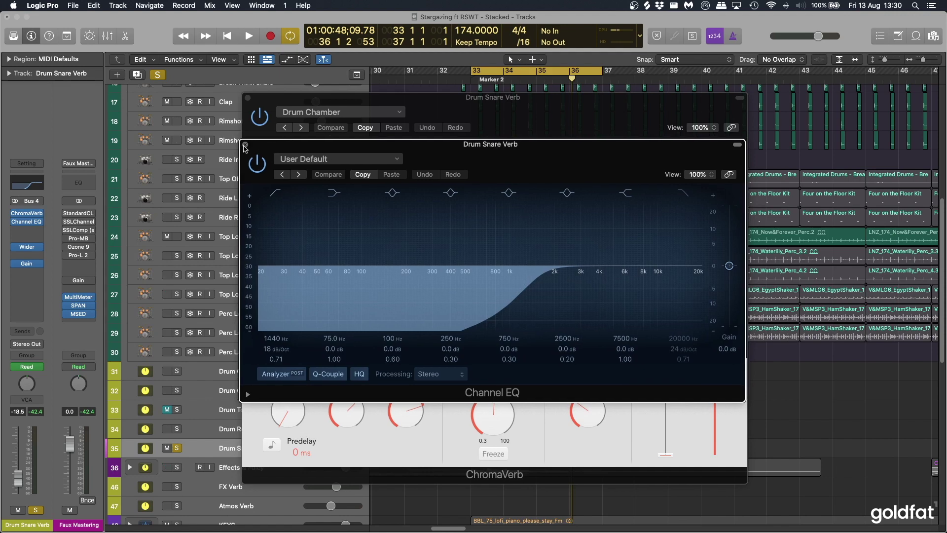
Put away the Channel EQ and ChromaVerb windows, and view the Wider and Gain settings on Drum Snare Verb
key(v)
click(28, 248)
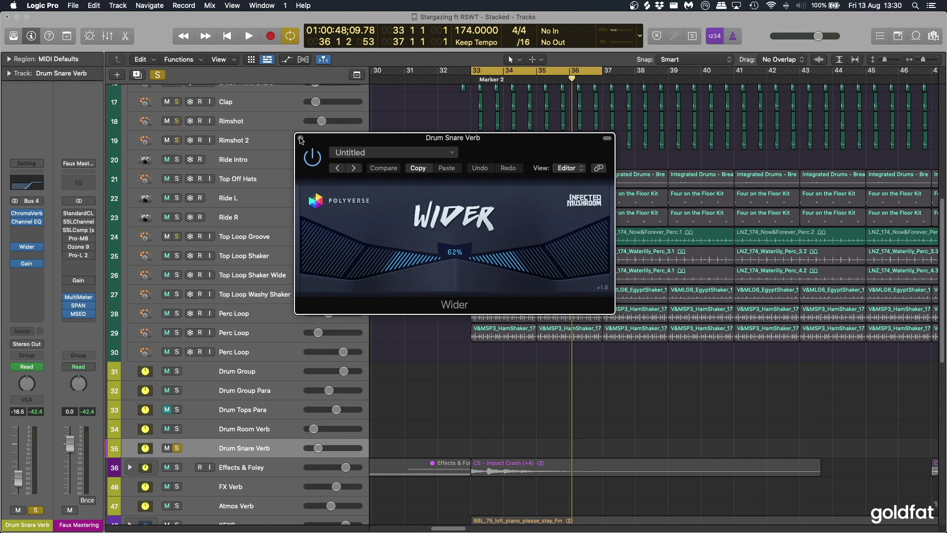
drag(385, 162, 393, 185)
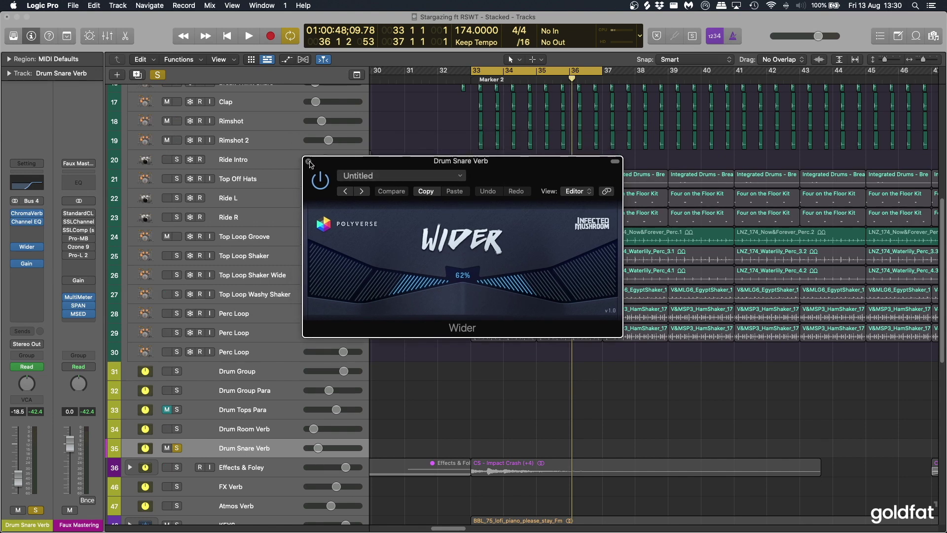
click(308, 161)
click(27, 263)
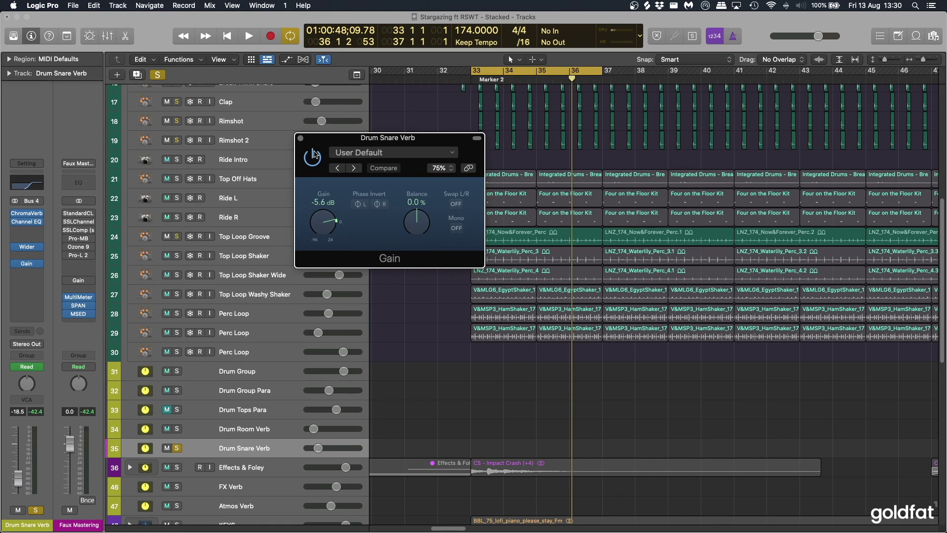
click(300, 140)
Unsolo Drum Snare Verb and return to the kick, snare and percussion tracks
scroll(345, 222, down, 3)
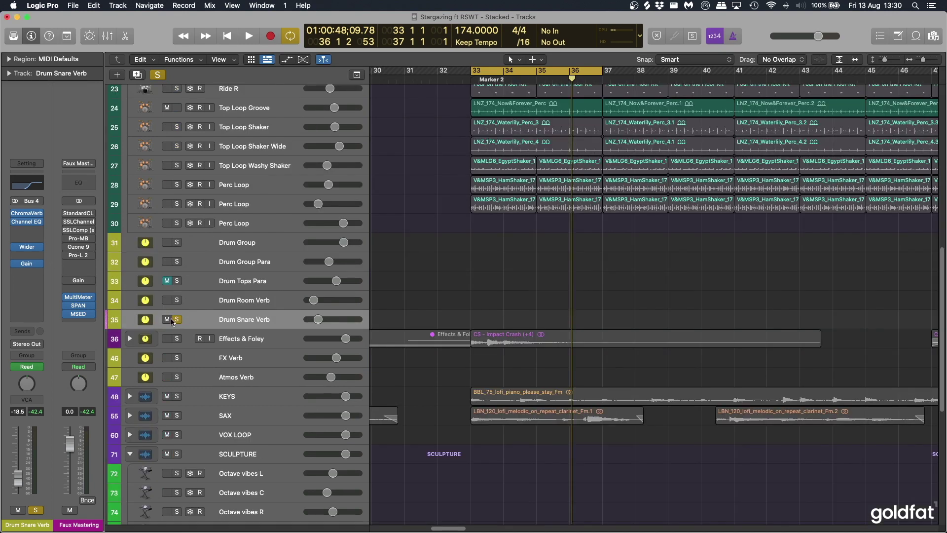
key(s)
scroll(497, 396, up, 10)
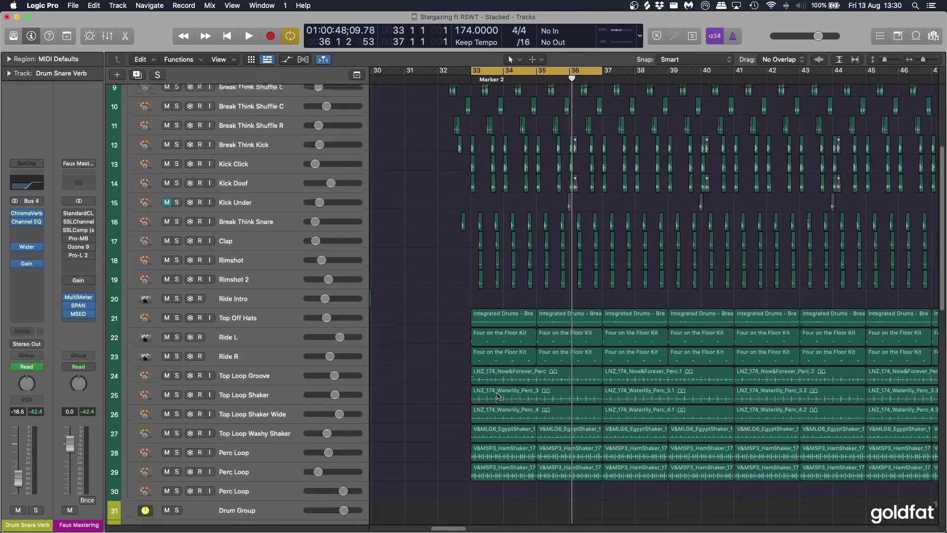
Shrink the track heights to show the whole project, and examine how the drum layers change from bar 33 to bar 65
key(super+Up)
key(super+Up)
key(super+Up)
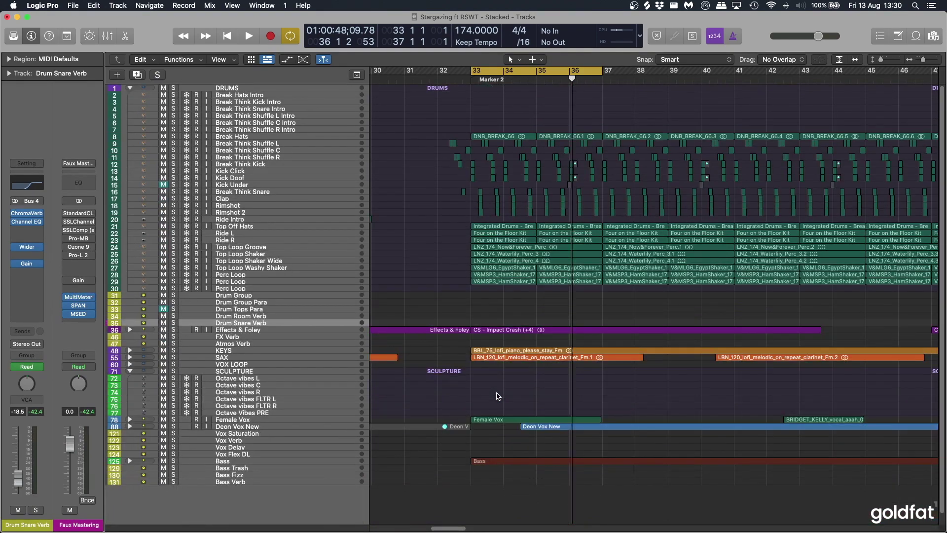
scroll(657, 289, right, 2)
scroll(658, 289, right, 10)
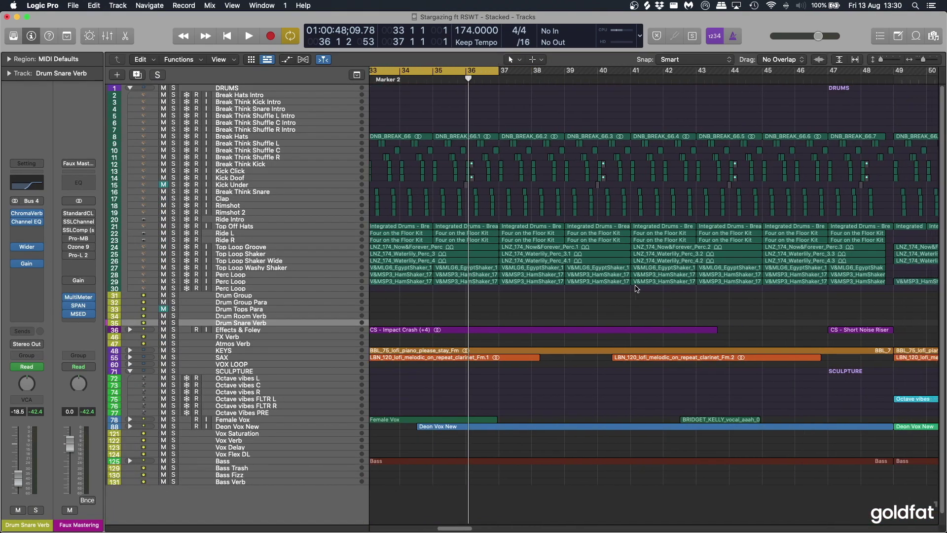
scroll(636, 288, right, 5)
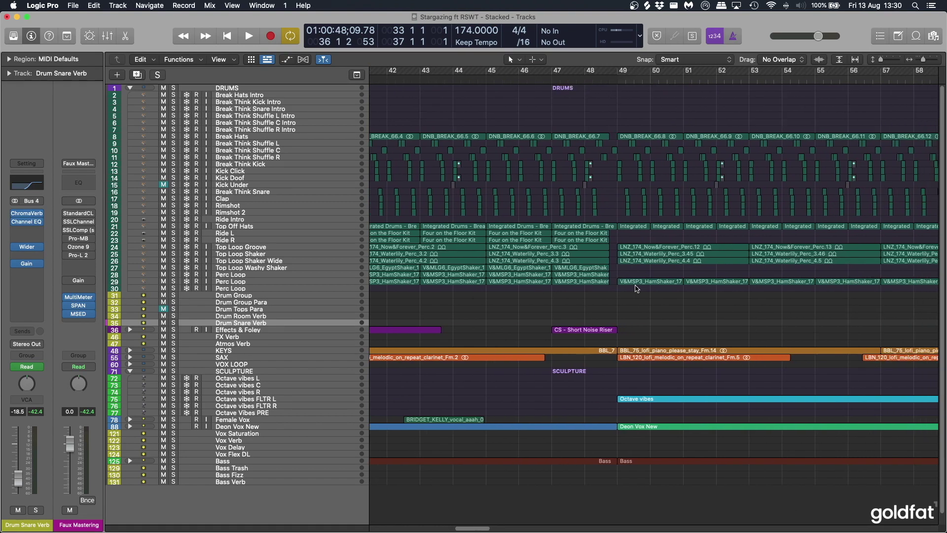
scroll(636, 289, right, 1)
scroll(508, 323, right, 1)
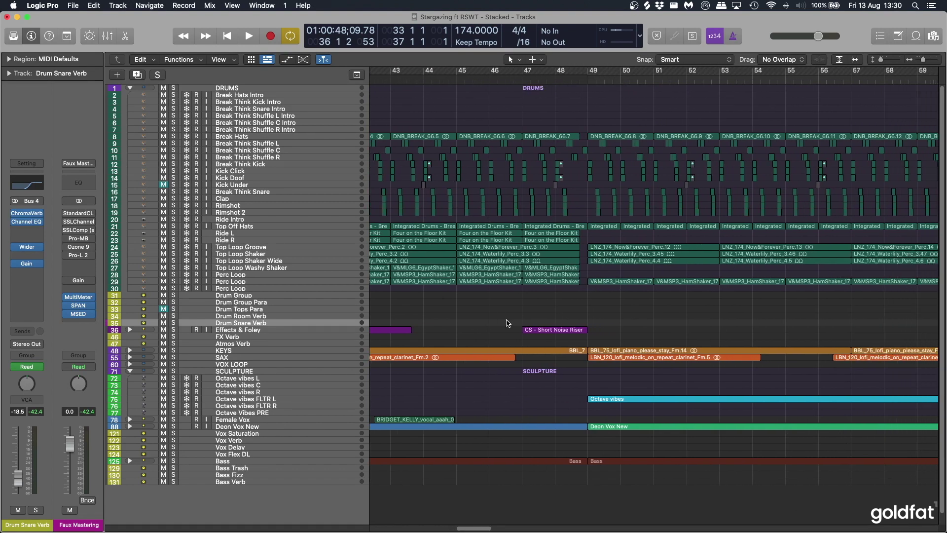
scroll(466, 232, right, 6)
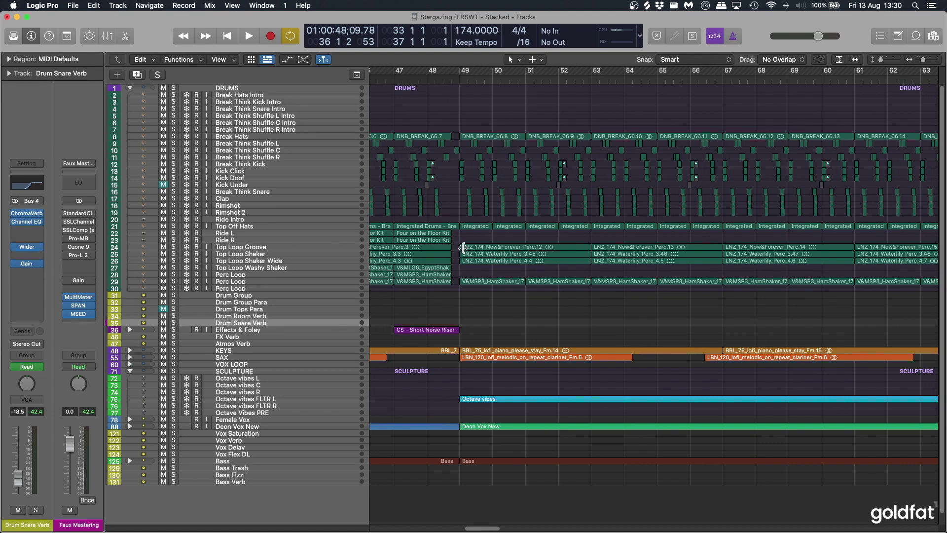
scroll(473, 311, right, 3)
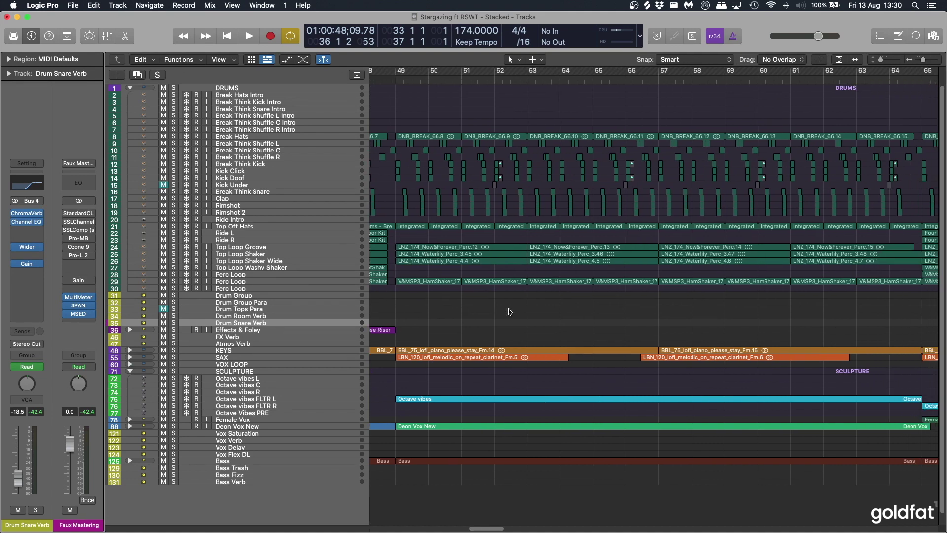
scroll(509, 311, left, 1)
scroll(510, 311, right, 9)
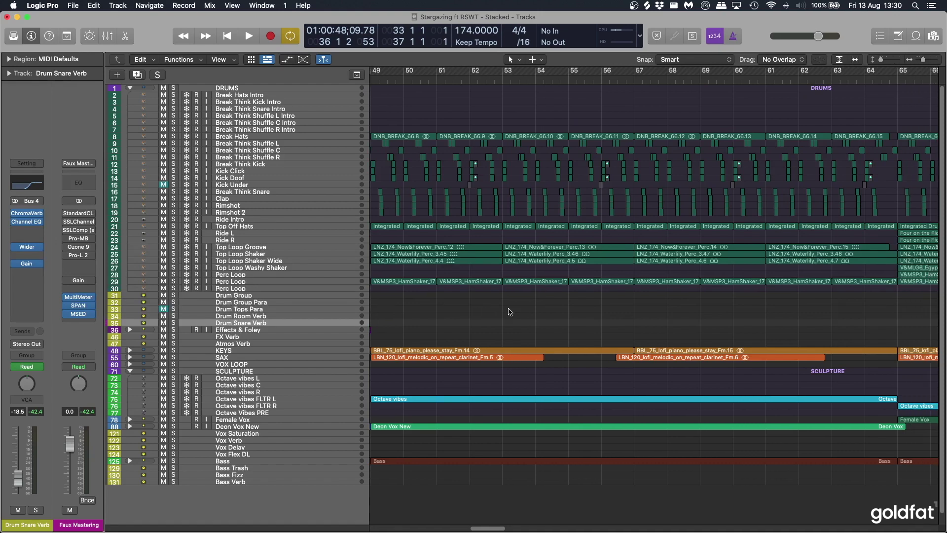
Examine the drum arrangement from bar 65 through Marker 3 and the breakdown up to bar 161
scroll(510, 312, right, 15)
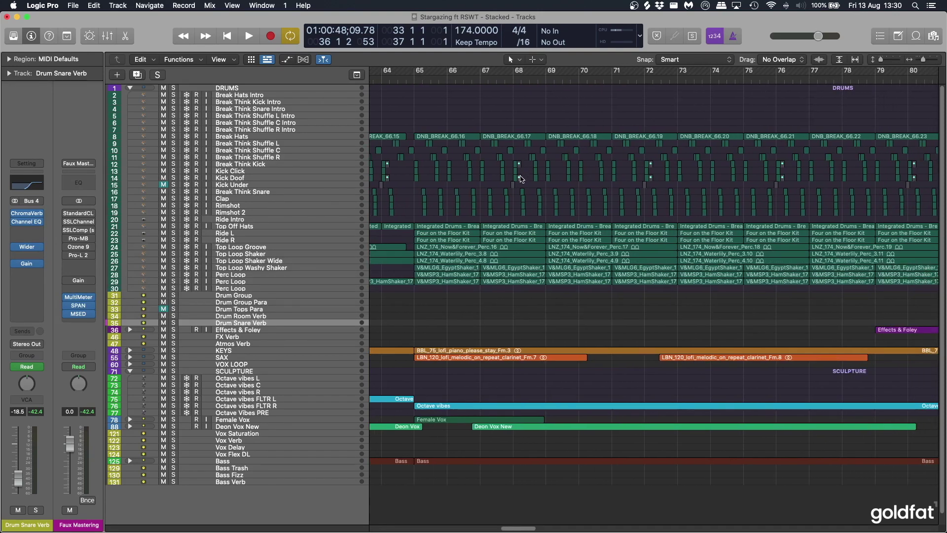
scroll(525, 304, right, 3)
scroll(524, 304, left, 3)
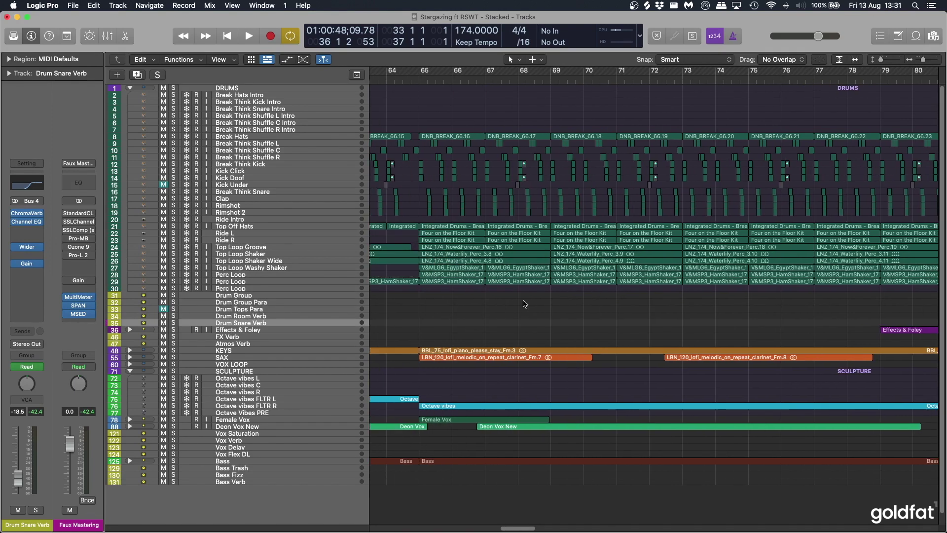
scroll(525, 304, right, 20)
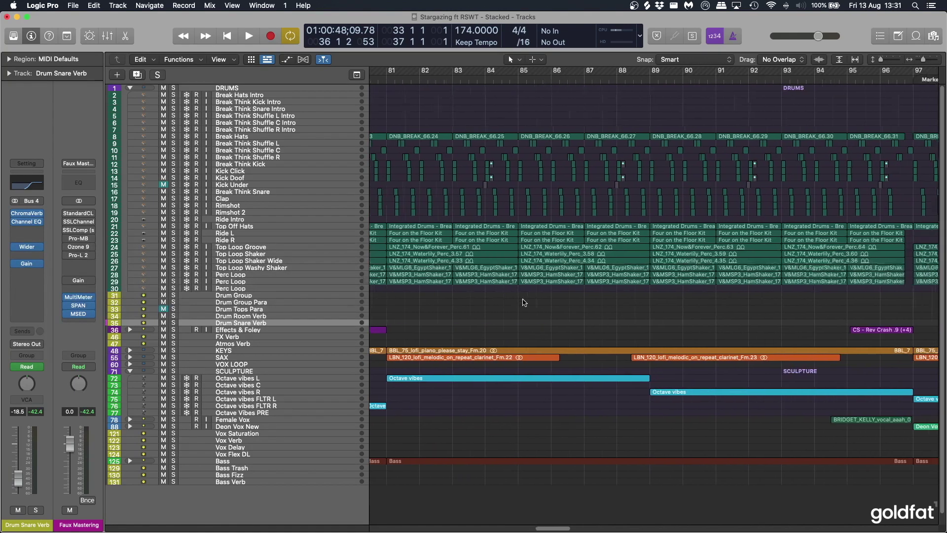
scroll(524, 303, right, 18)
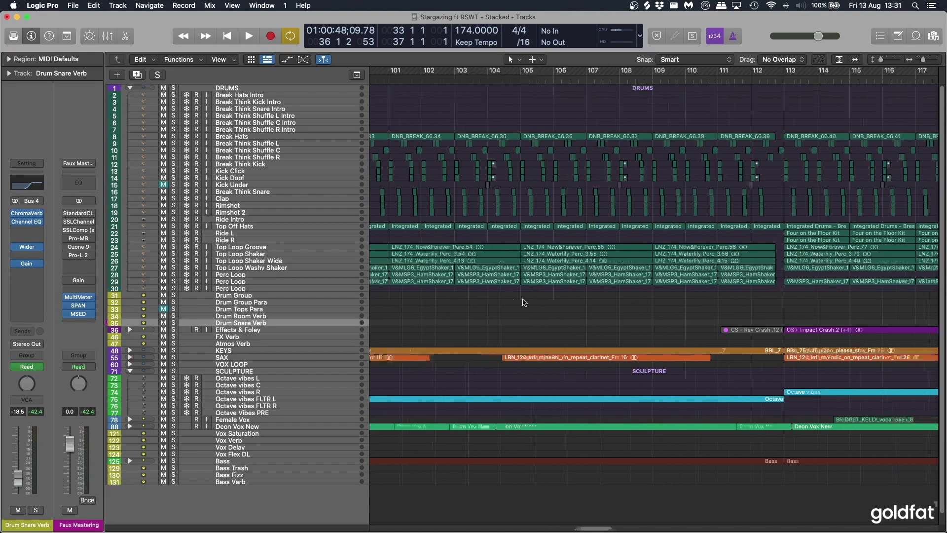
scroll(525, 302, right, 20)
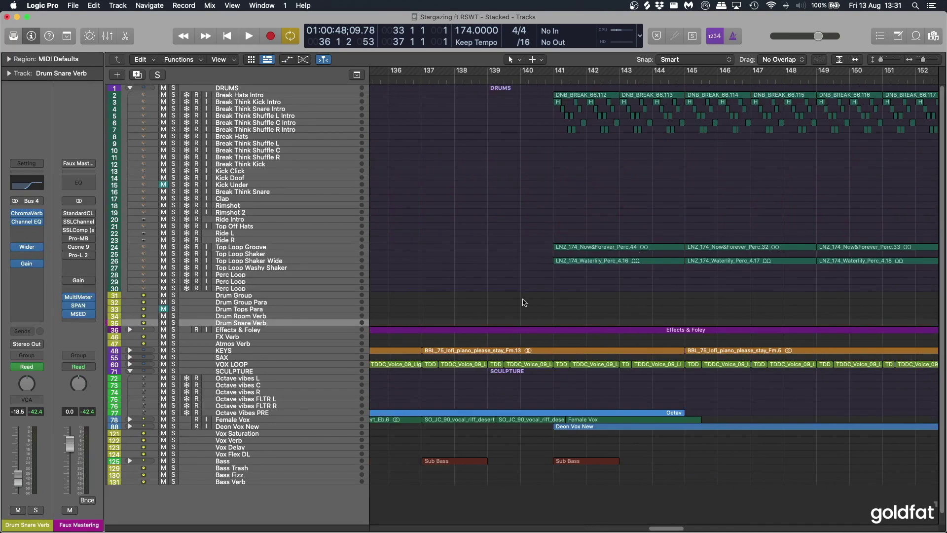
scroll(524, 302, right, 8)
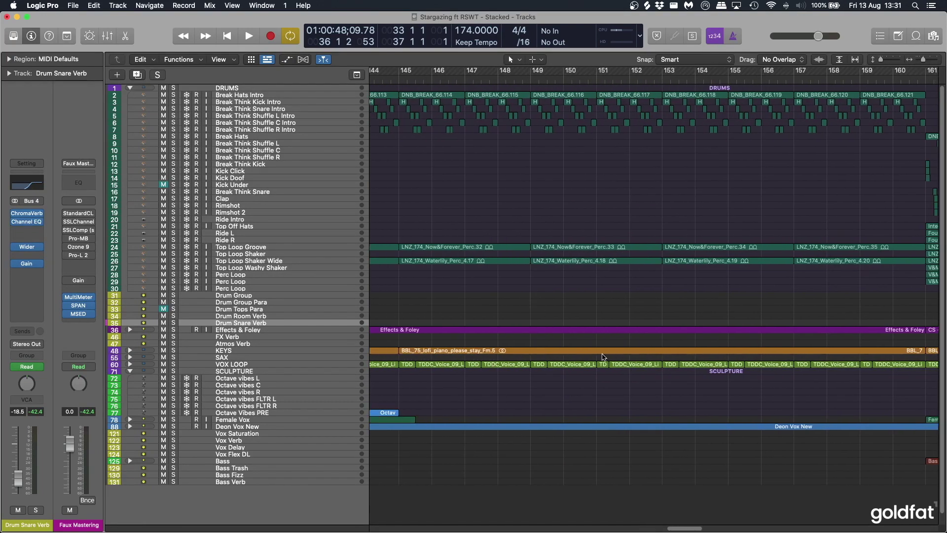
Go back to the intro, solo Ride Intro, play its hits from bar 25, and unsolo the track
drag(684, 528, 430, 529)
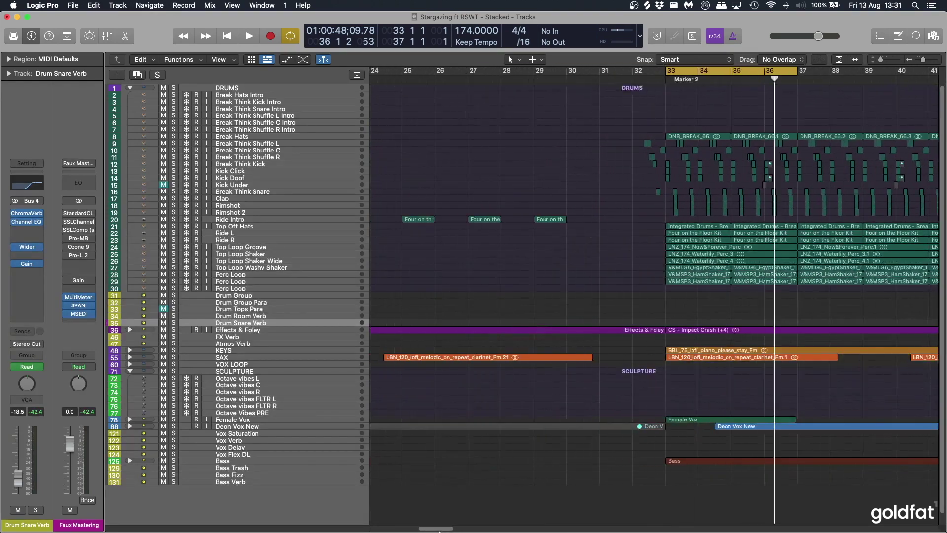
click(279, 220)
key(s)
double_click(465, 80)
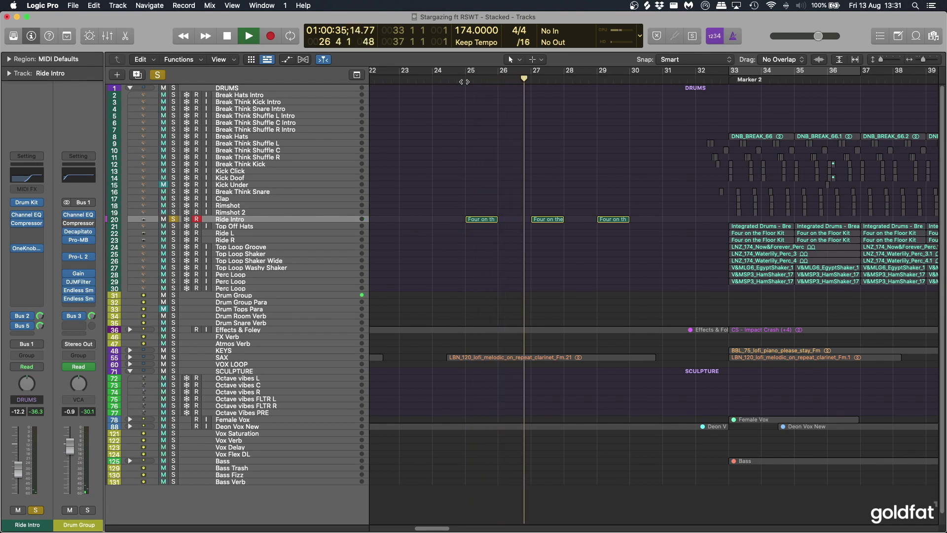
key(space)
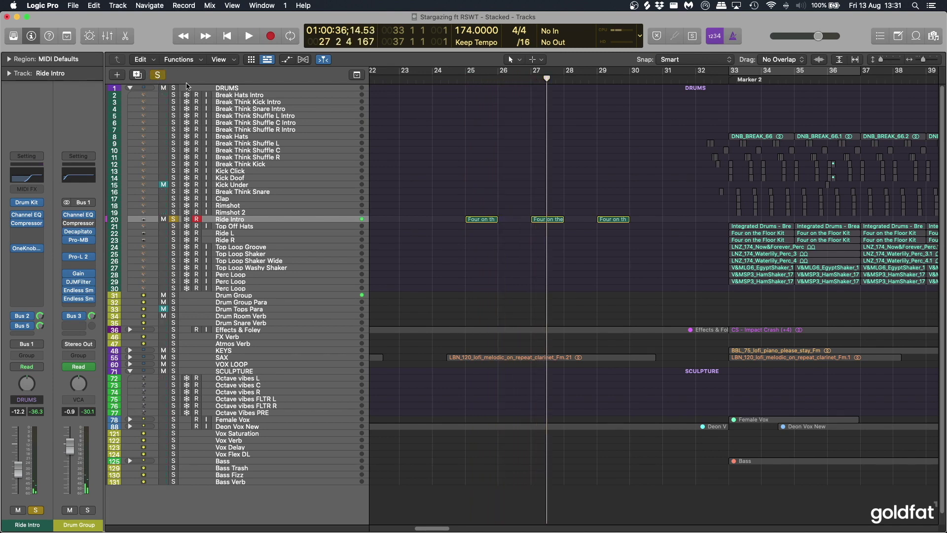
key(s)
Compare the drum regions following Marker 2 with those in the section starting at Marker 3
scroll(398, 262, right, 10)
scroll(399, 261, right, 3)
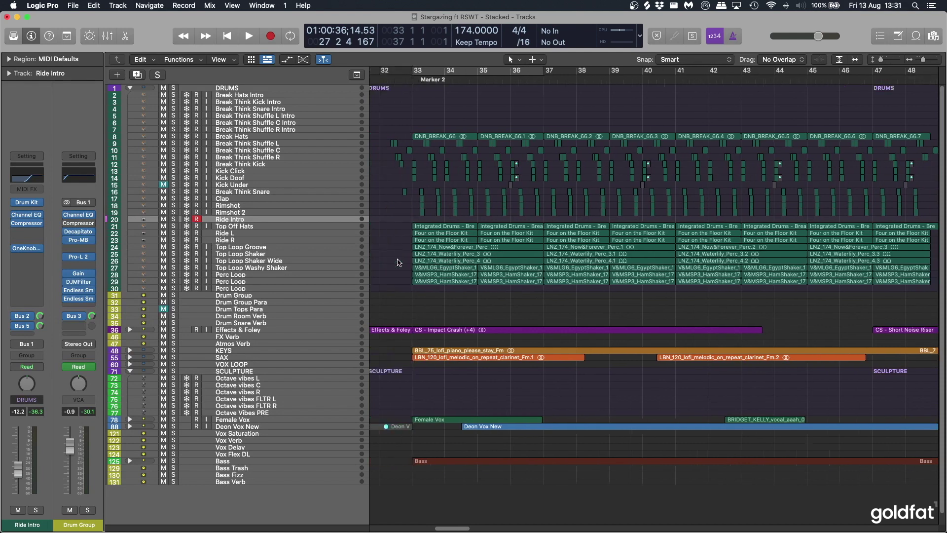
scroll(507, 243, right, 20)
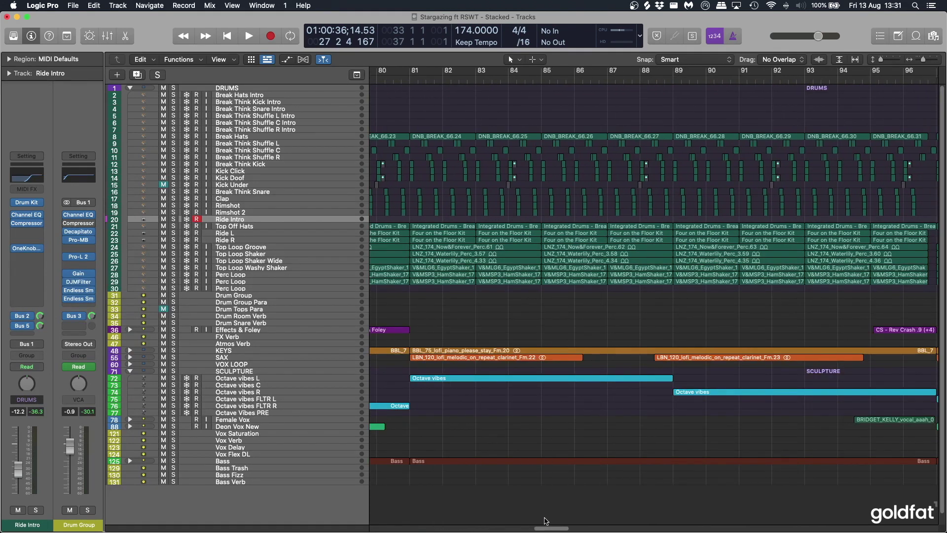
drag(551, 530, 586, 529)
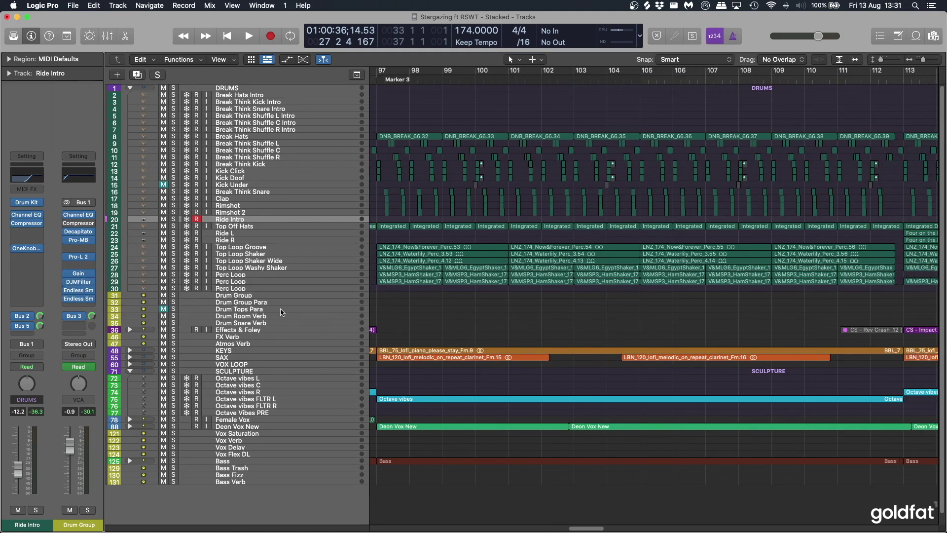
Select Drum Group Para and view the low-cut curve in its Channel EQ
click(270, 303)
scroll(478, 339, left, 6)
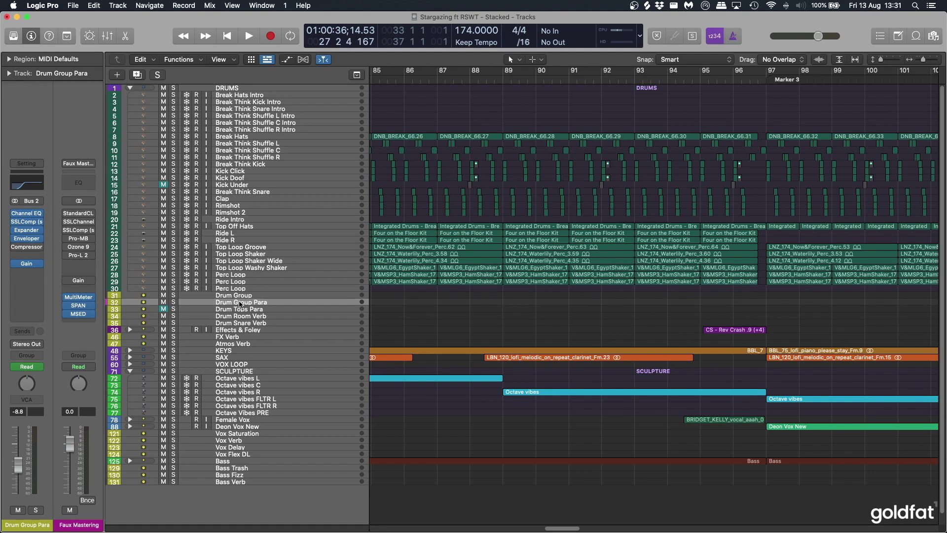
scroll(439, 345, left, 5)
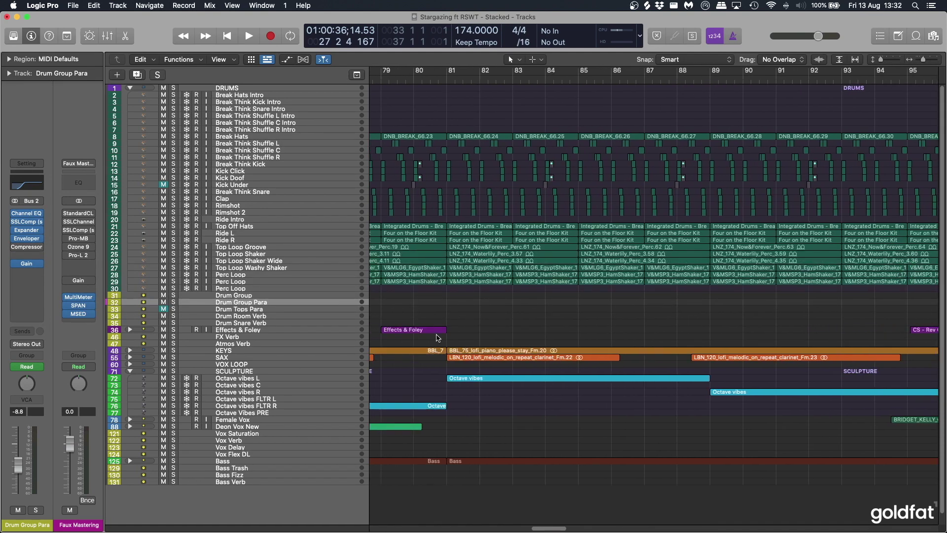
scroll(455, 320, left, 1)
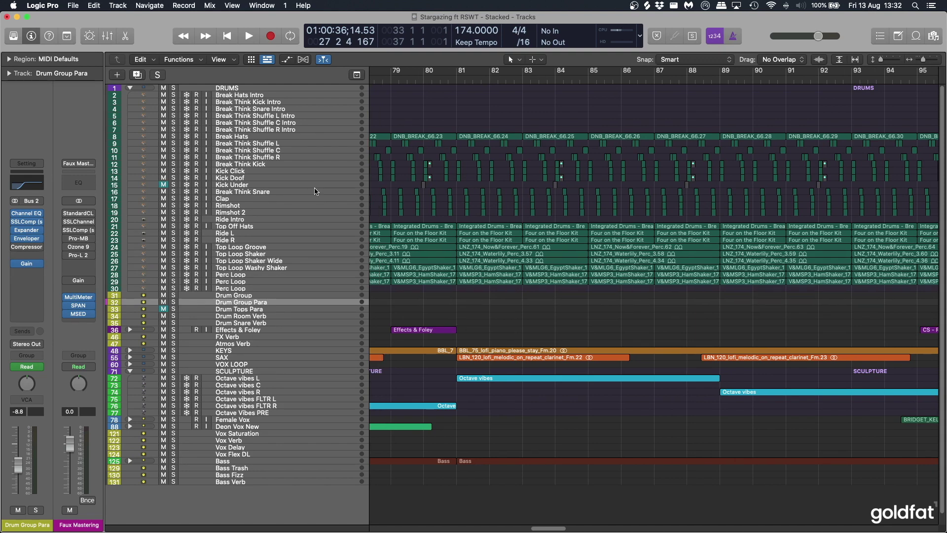
mouse_move(28, 215)
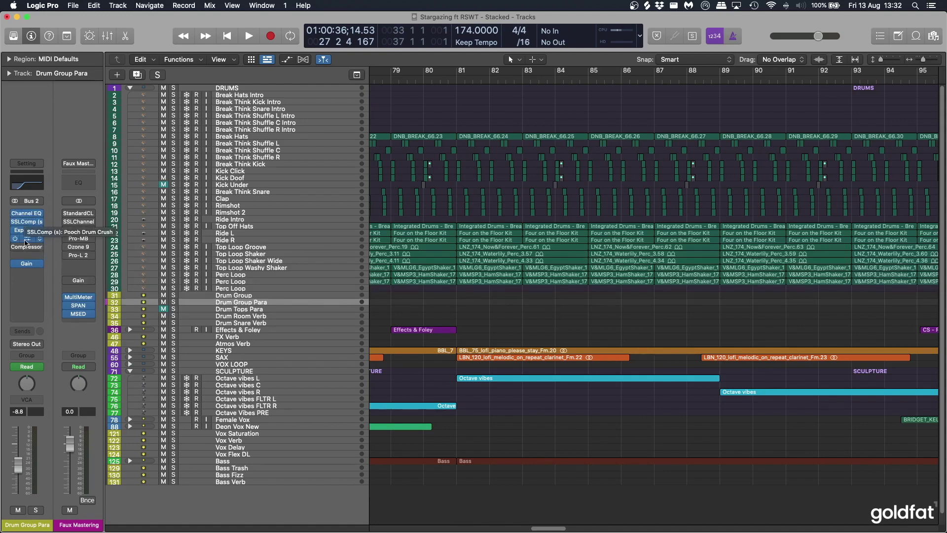
click(25, 213)
drag(295, 233, 278, 233)
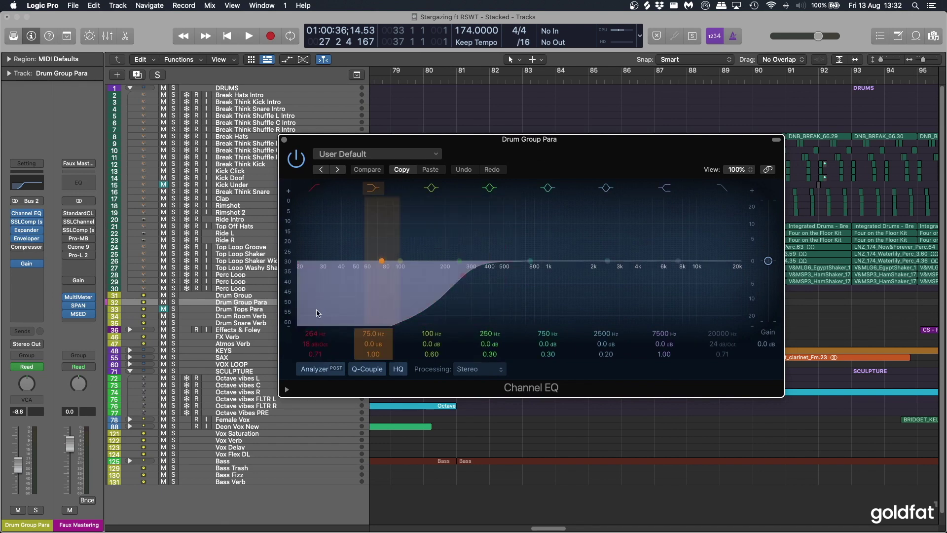
click(286, 140)
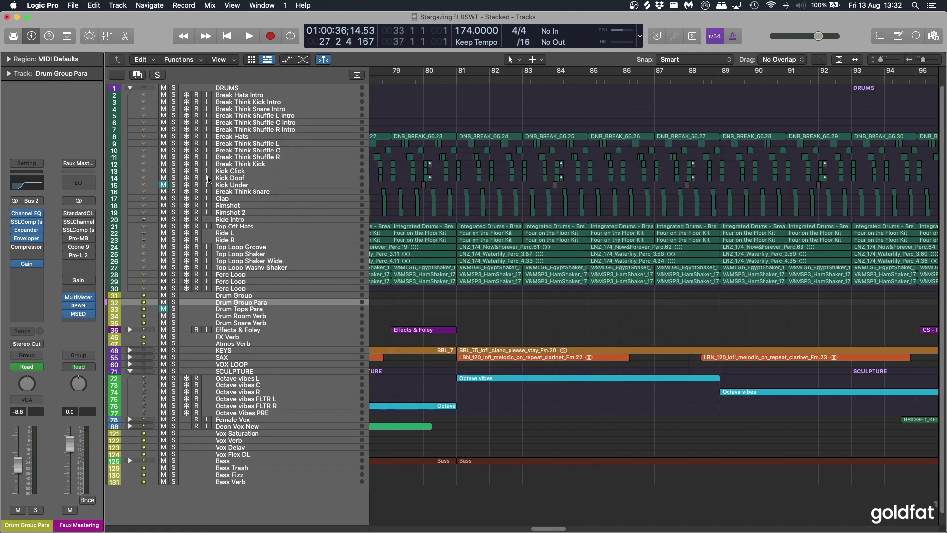
Open SSLComp (s) on Drum Group Para, solo the bus and play the cycled section at Marker 2 to hear the compression
click(27, 222)
drag(408, 143, 456, 131)
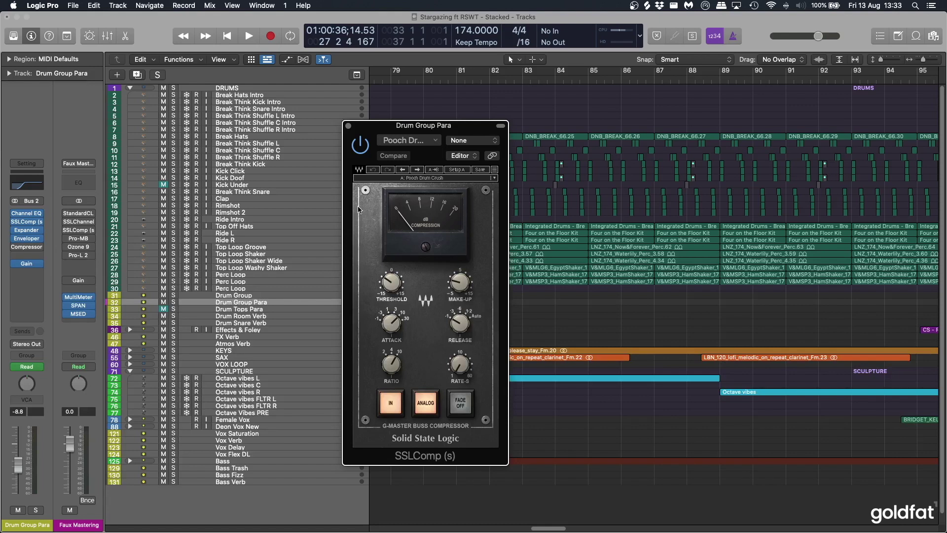
key(s)
scroll(553, 263, left, 10)
scroll(548, 276, left, 20)
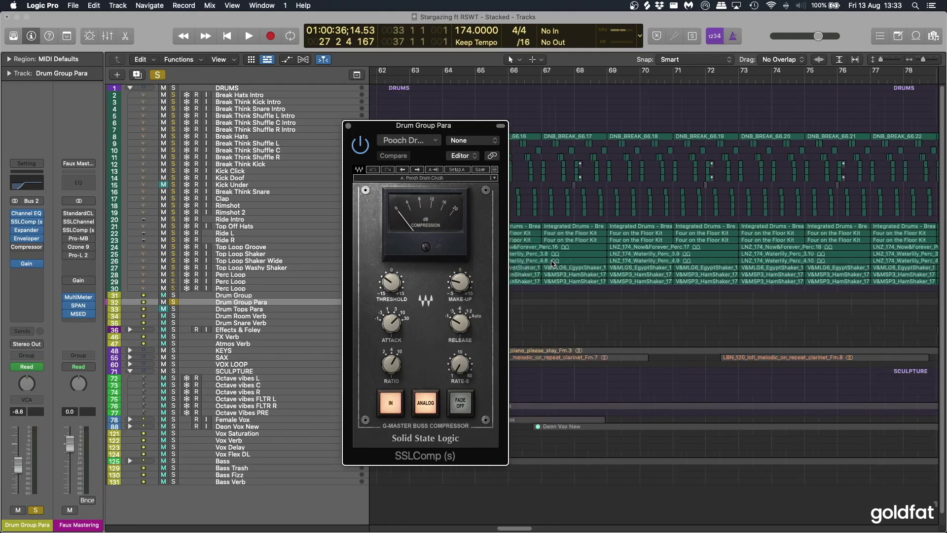
key(c)
key(space)
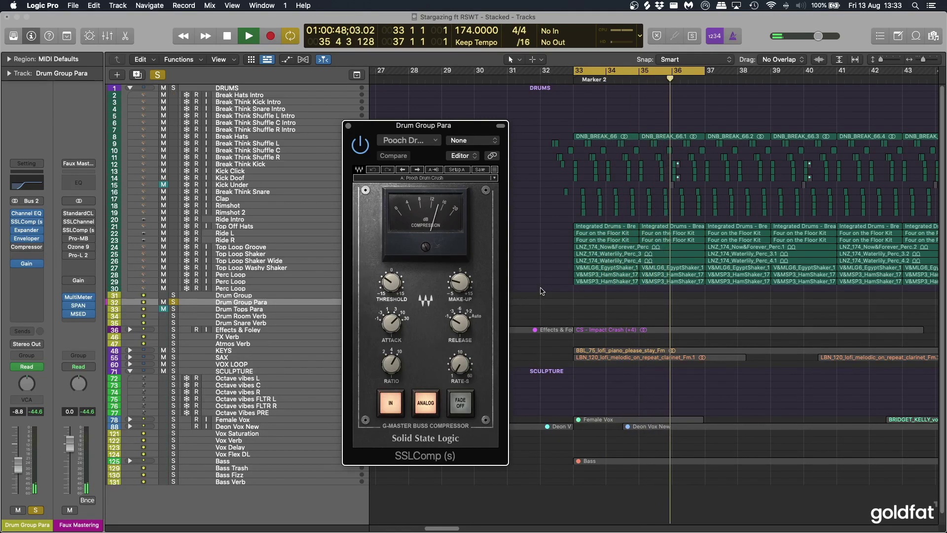
key(space)
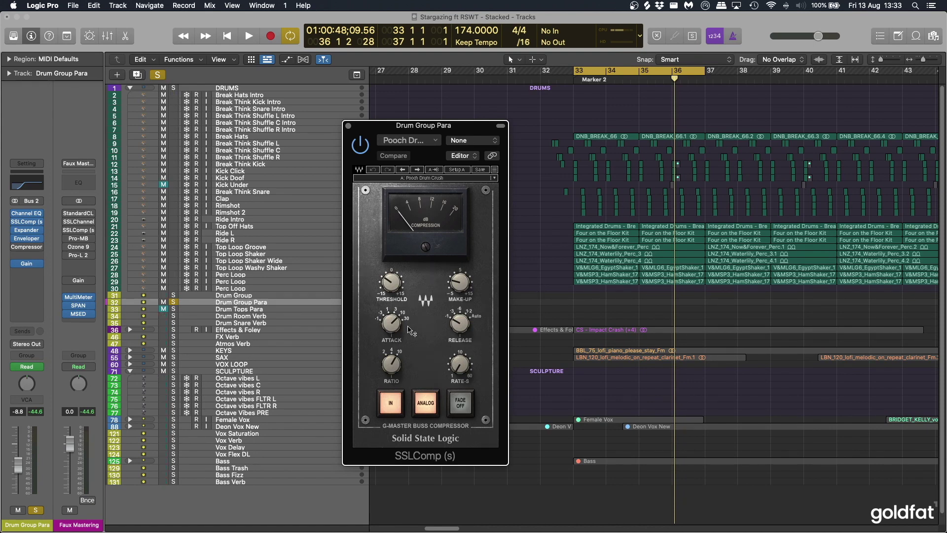
Adjust the attack on Drum Group Para's SSLComp (s) and put the compressor window away
drag(391, 324, 391, 320)
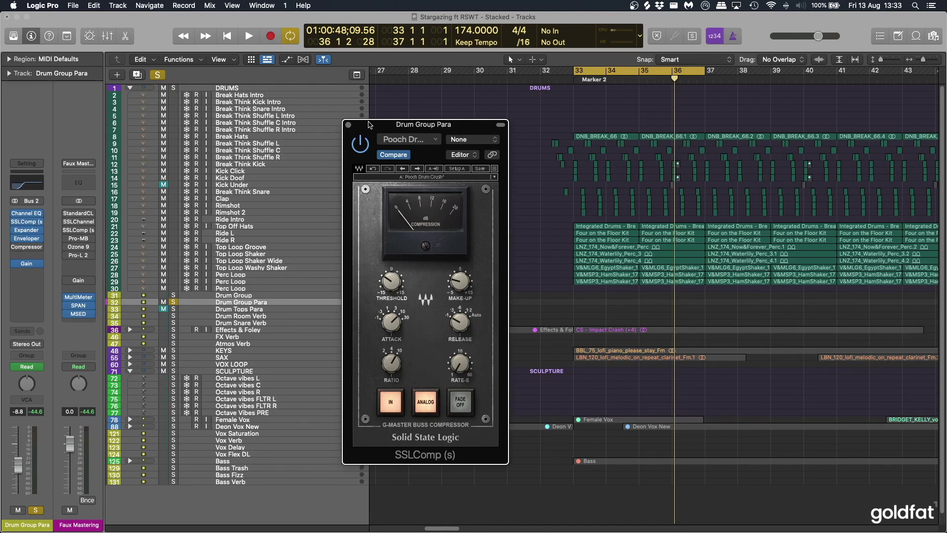
click(281, 248)
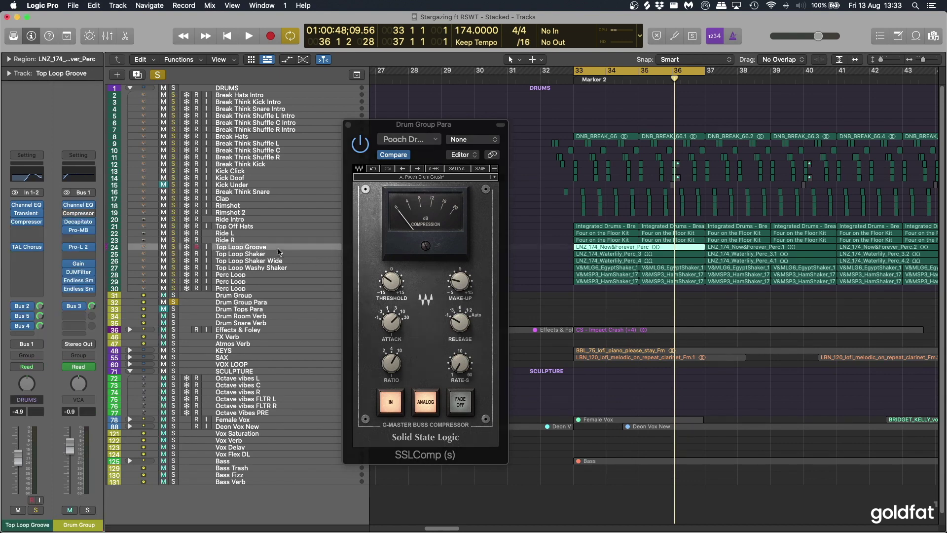
click(259, 302)
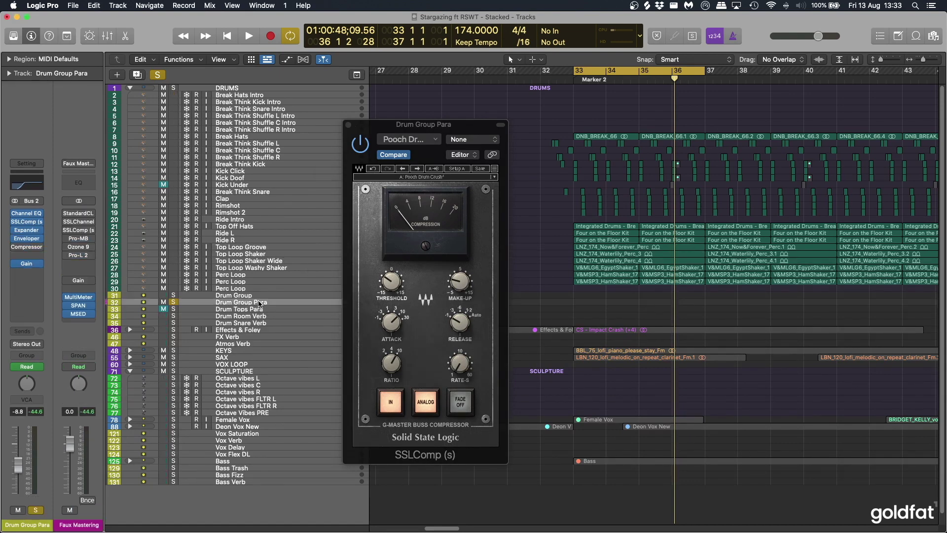
click(27, 221)
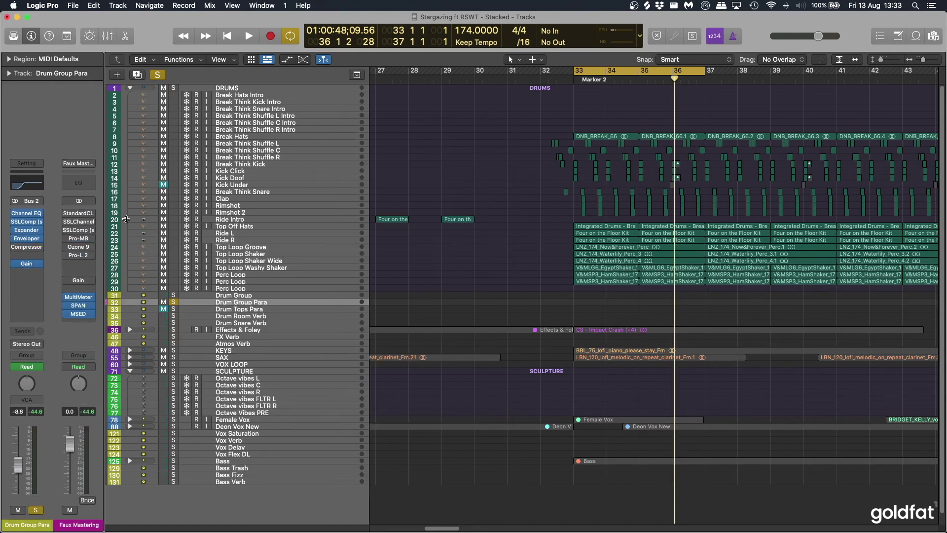
Open the Expander on Drum Group Para, review its More Punch preset and the preset list, and put the plug-in away
click(27, 231)
drag(486, 138, 489, 164)
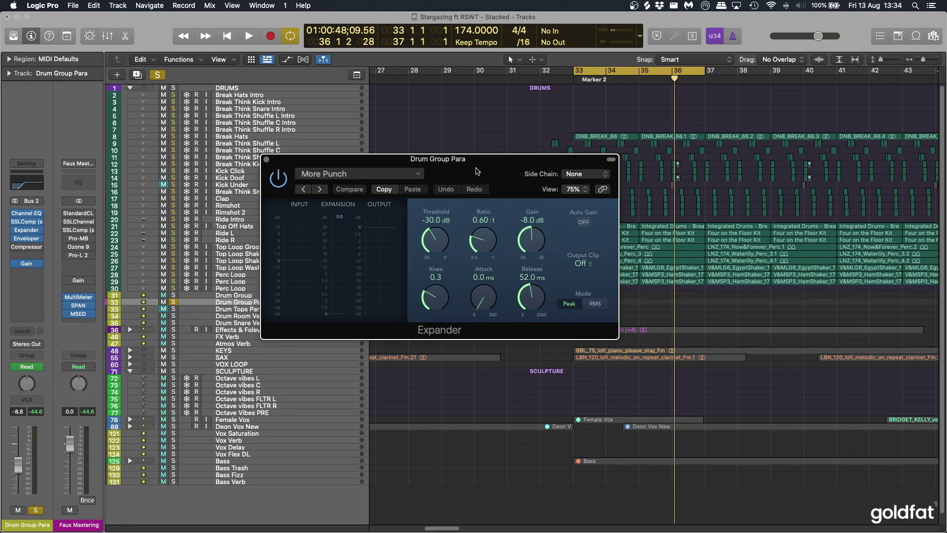
drag(488, 164, 497, 164)
click(370, 173)
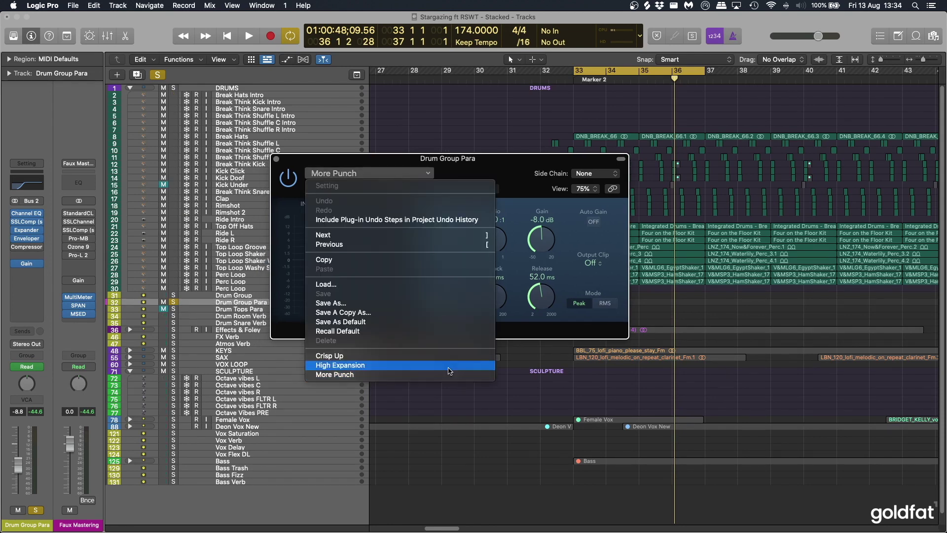
click(494, 176)
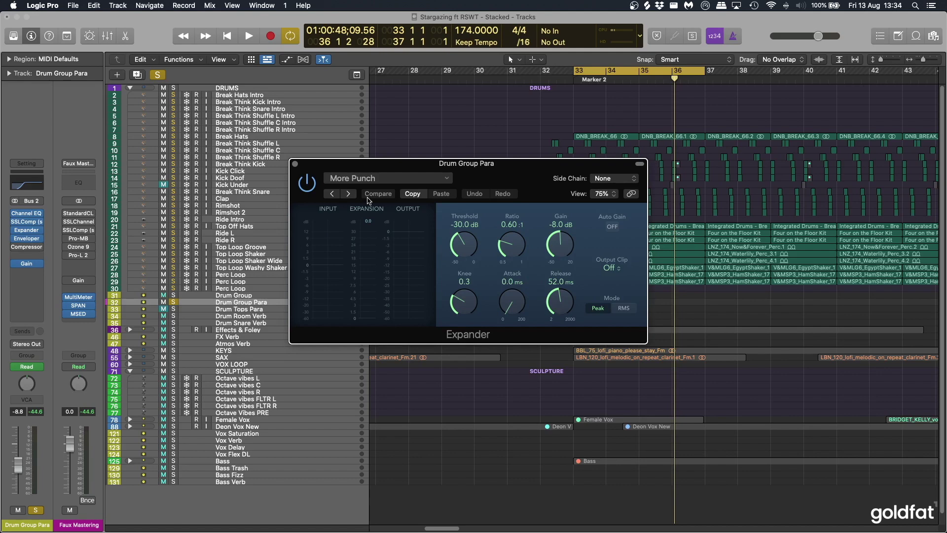
click(295, 163)
Review the Enveloper's attack and release settings on Drum Group Para, close it and clear the channel's peak level
click(26, 238)
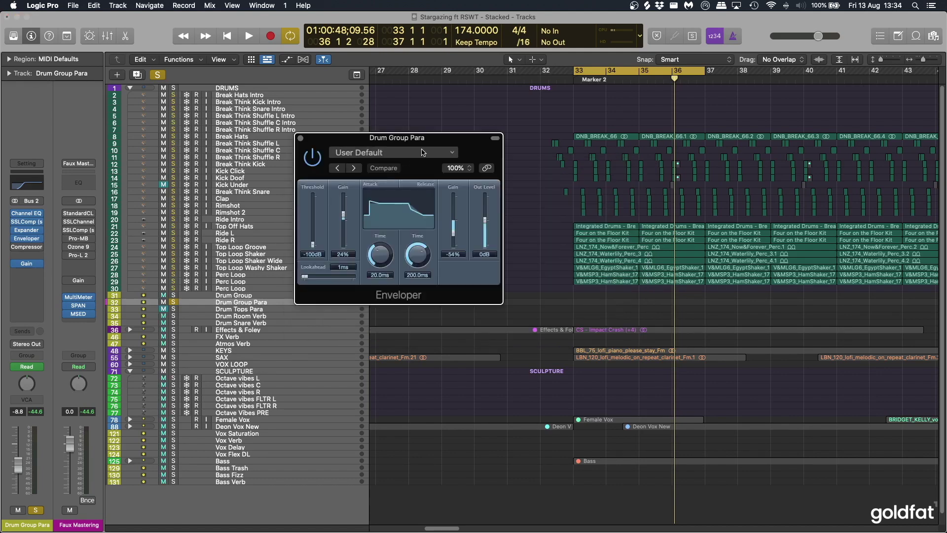
drag(406, 142, 438, 140)
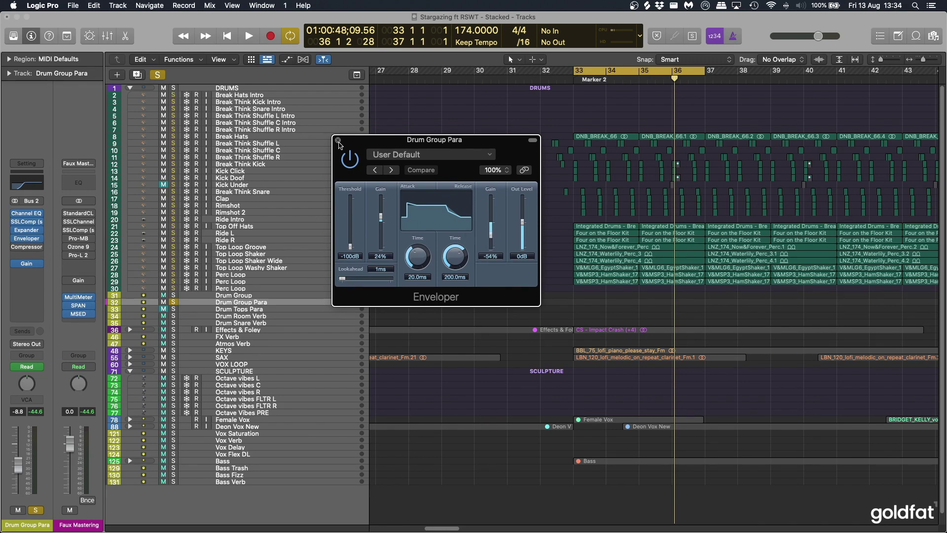
click(338, 141)
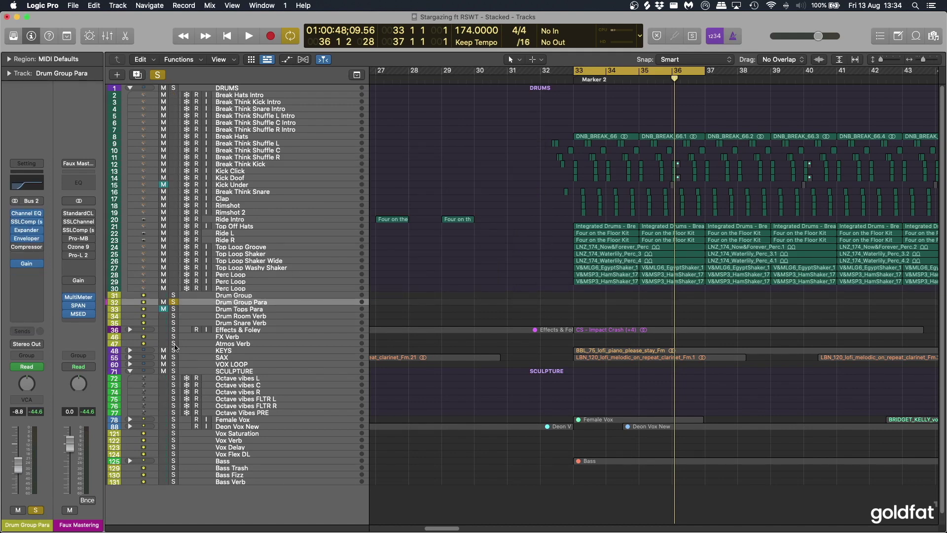
click(36, 413)
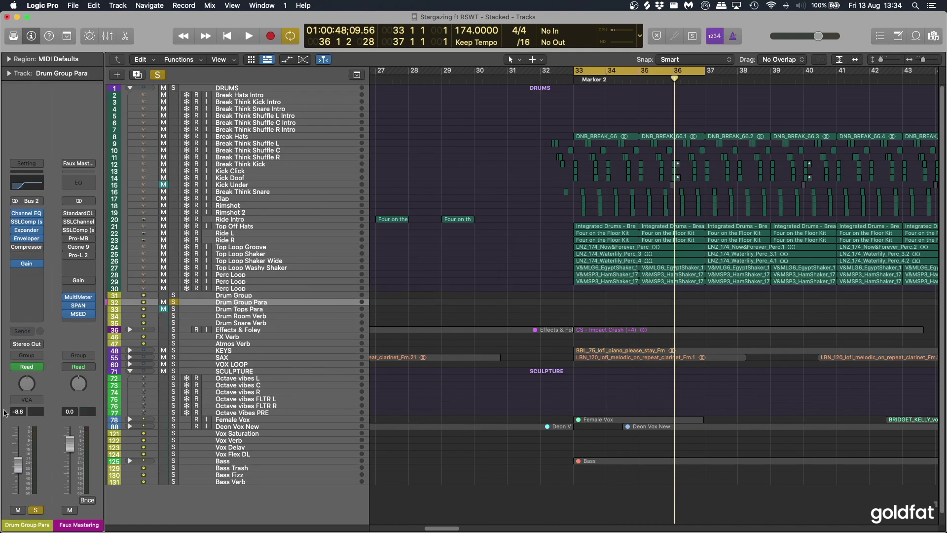
View the Gain plug-in on Drum Group Para and close it
click(248, 297)
click(270, 301)
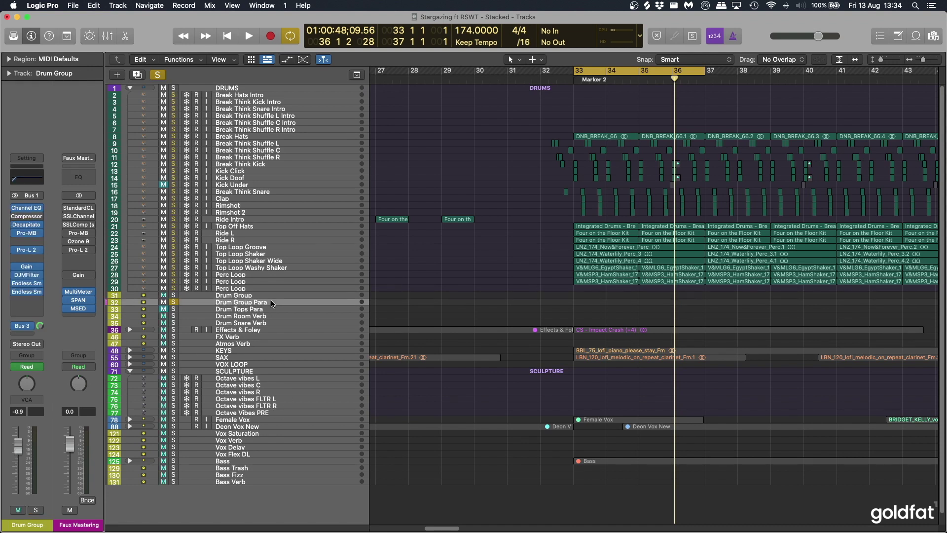
click(27, 264)
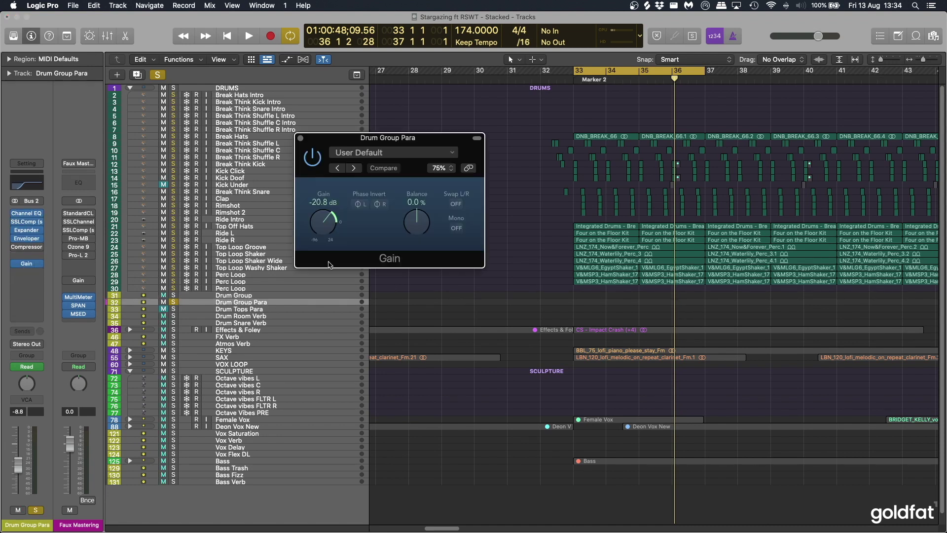
click(301, 140)
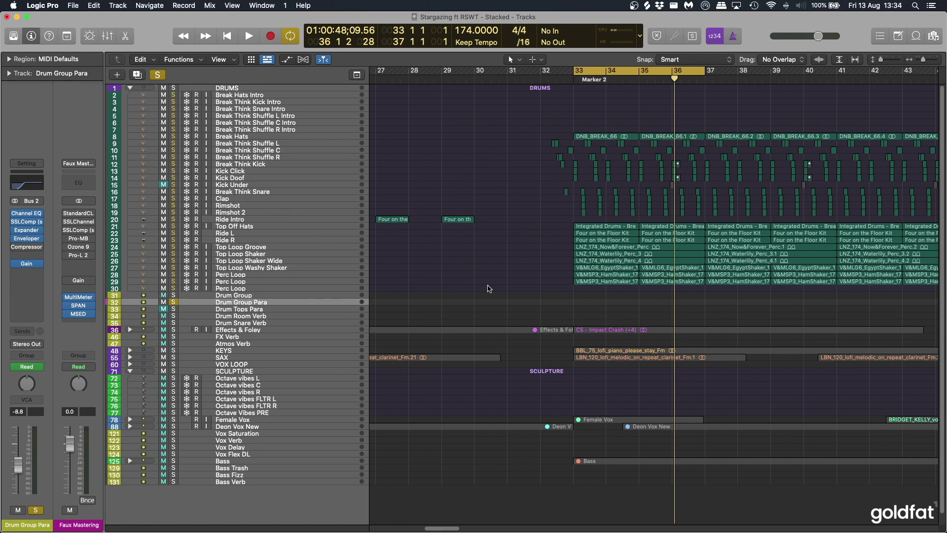
Examine the drum arrangement from bar 46 through to the end, placing the playhead at bars 48 and 177 along the way
scroll(493, 247, right, 10)
drag(483, 528, 486, 529)
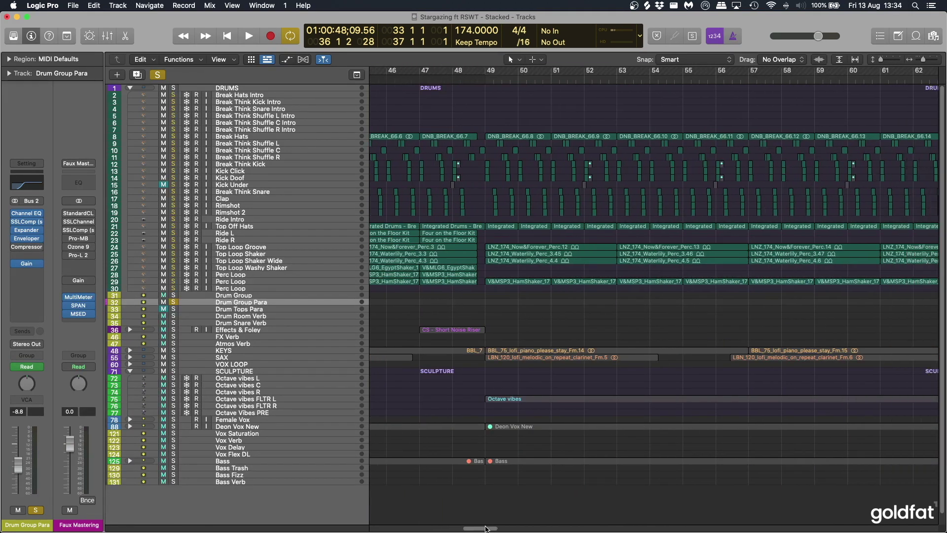
click(473, 75)
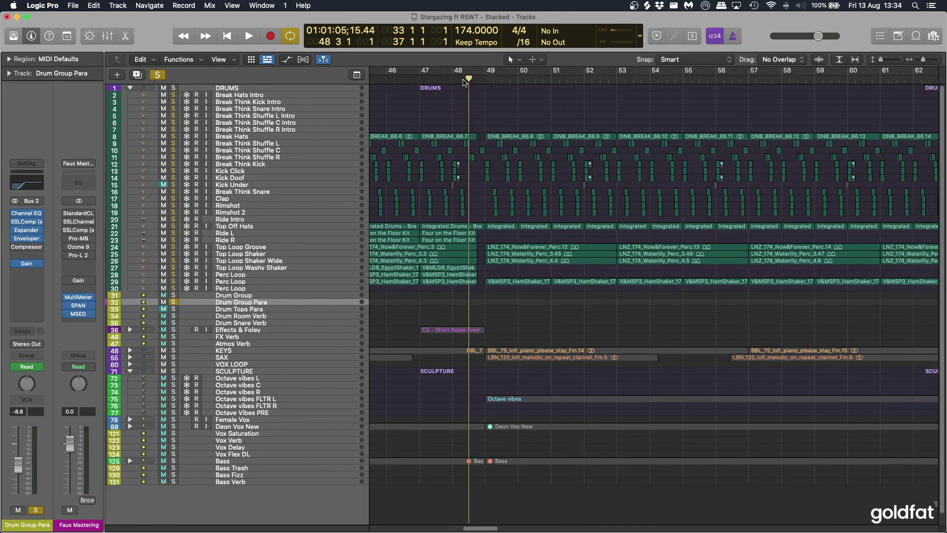
click(505, 295)
scroll(521, 407, right, 5)
drag(515, 529, 746, 524)
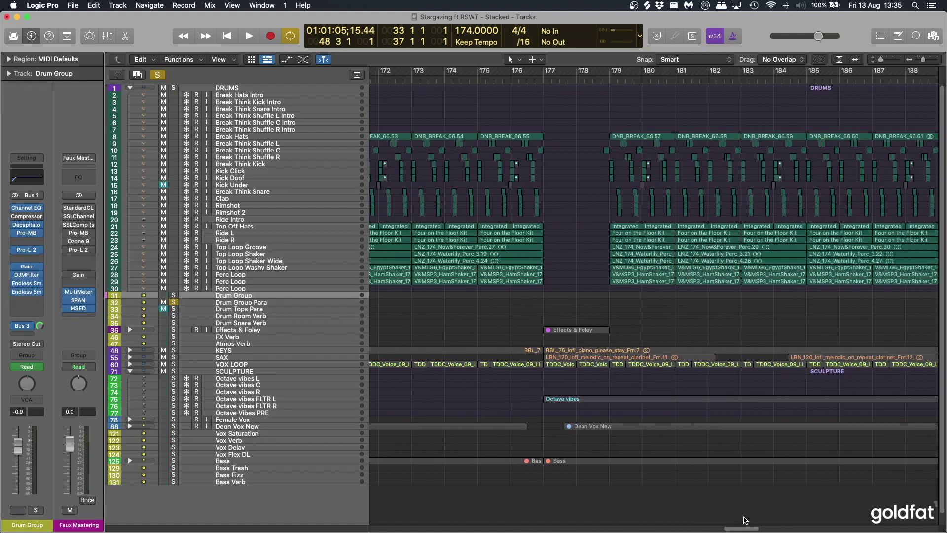
click(546, 90)
drag(746, 528, 894, 527)
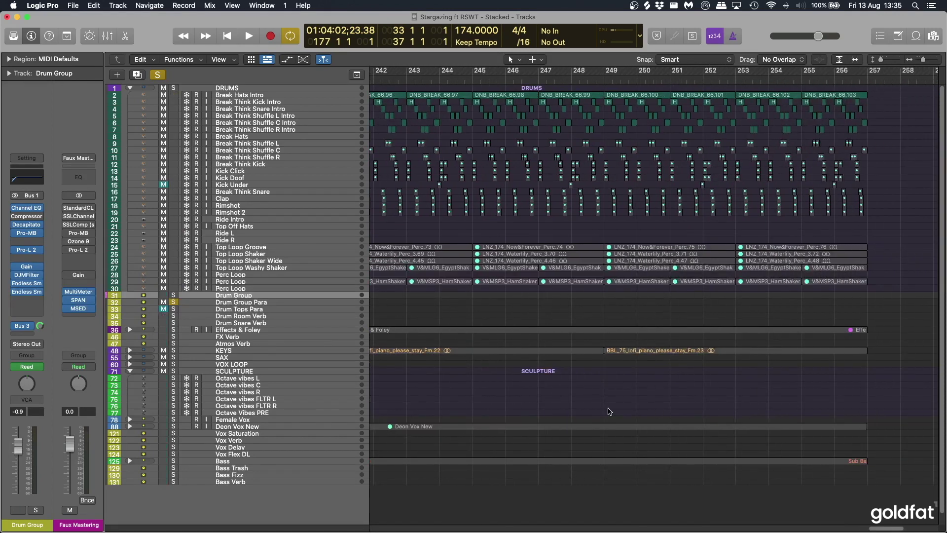
scroll(858, 192, down, 6)
Select Drum Group and solo it in place of Drum Group Para
click(301, 298)
click(301, 294)
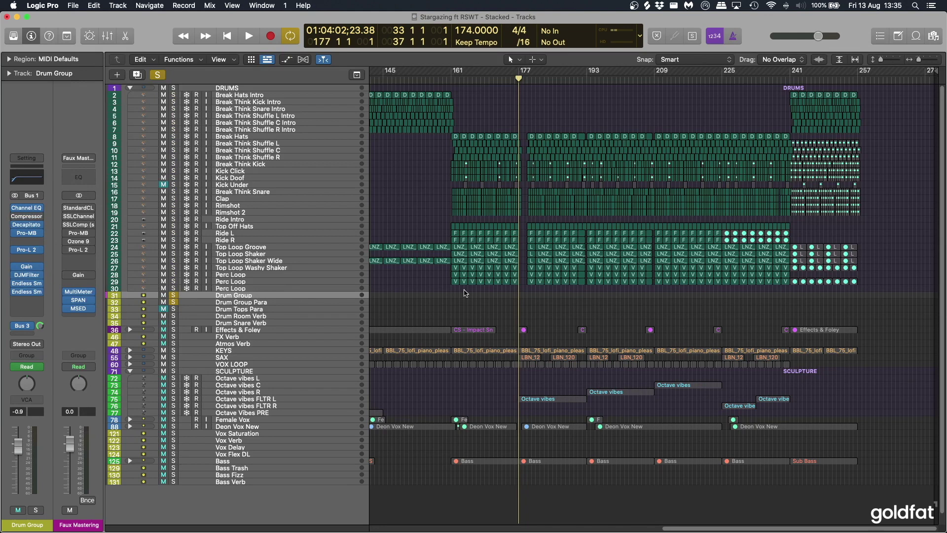
key(s)
Show the track automation and view Drum Group's DJMFilter knob, drive and reso curves around Markers 2 and 3
scroll(440, 312, left, 15)
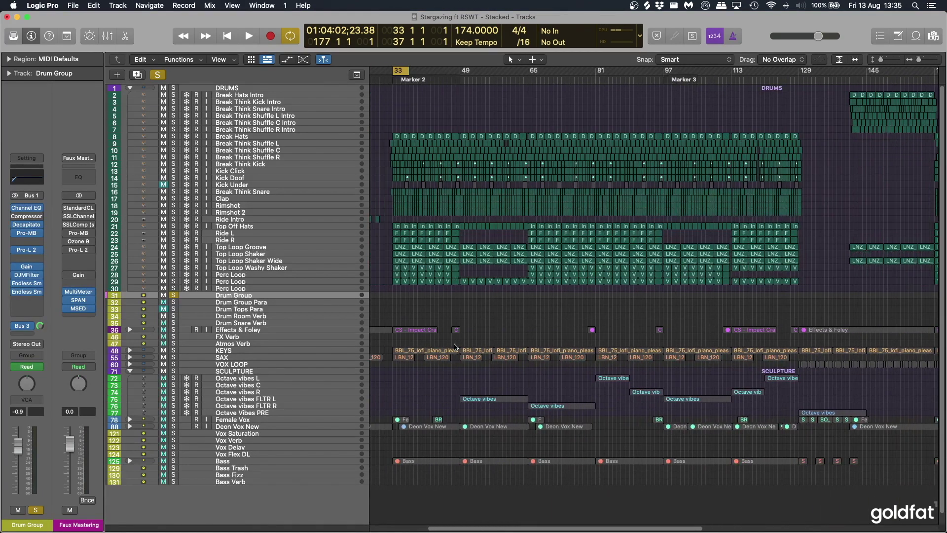
key(a)
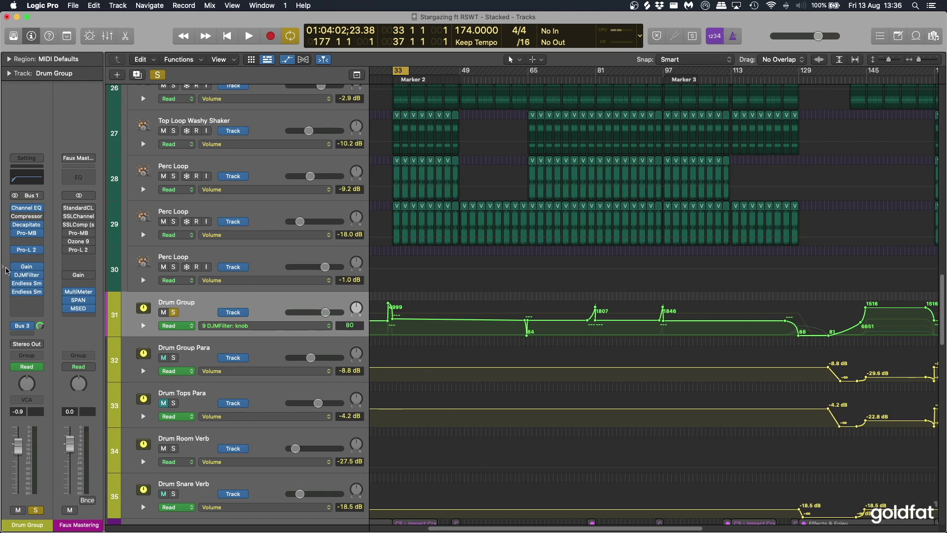
mouse_move(17, 284)
click(302, 326)
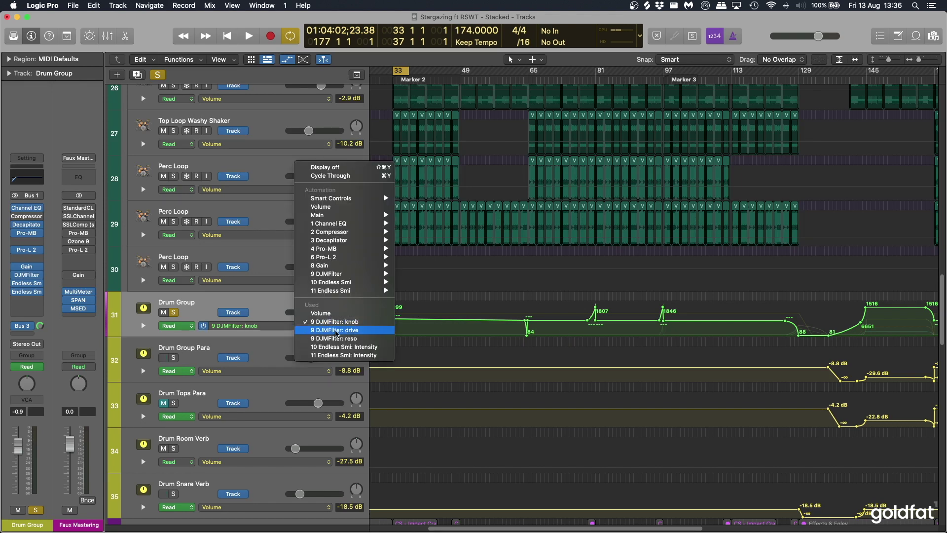
click(336, 330)
click(291, 326)
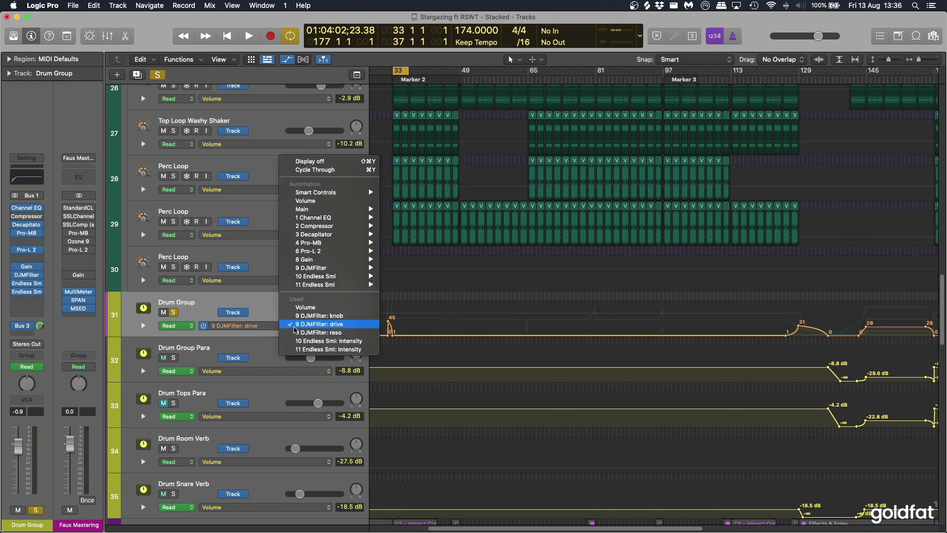
click(363, 333)
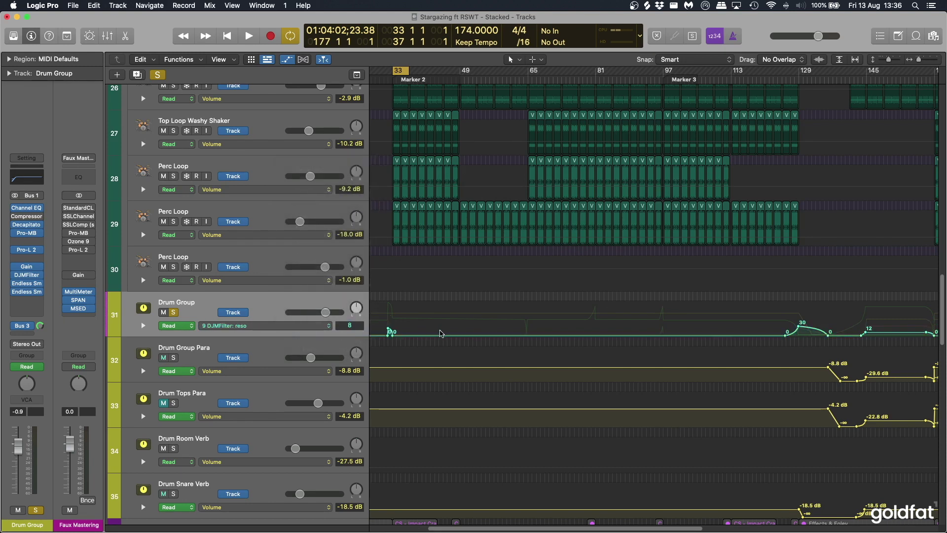
View the Intensity automation of Drum Group's two Endless Smile plug-ins, ending on the one in slot 10
click(269, 326)
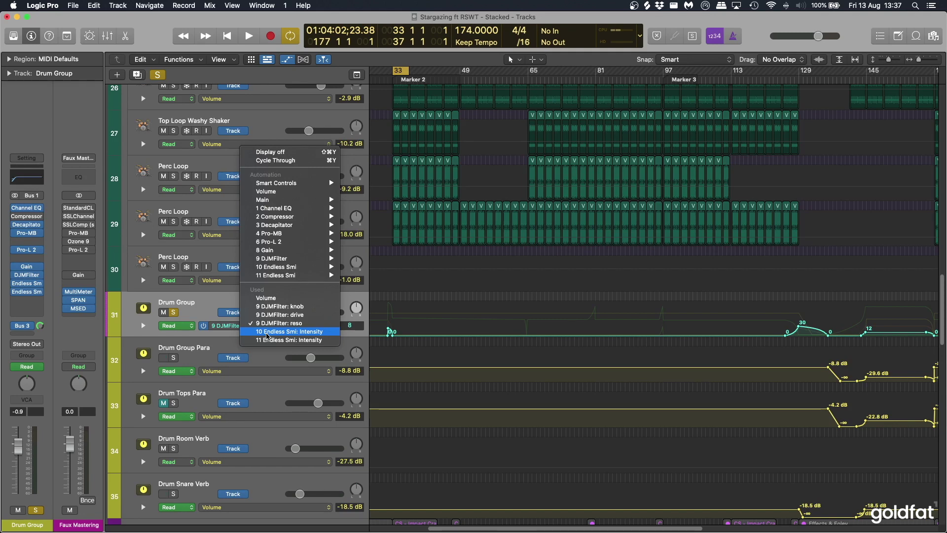
click(229, 302)
click(296, 326)
click(316, 334)
click(302, 327)
click(303, 334)
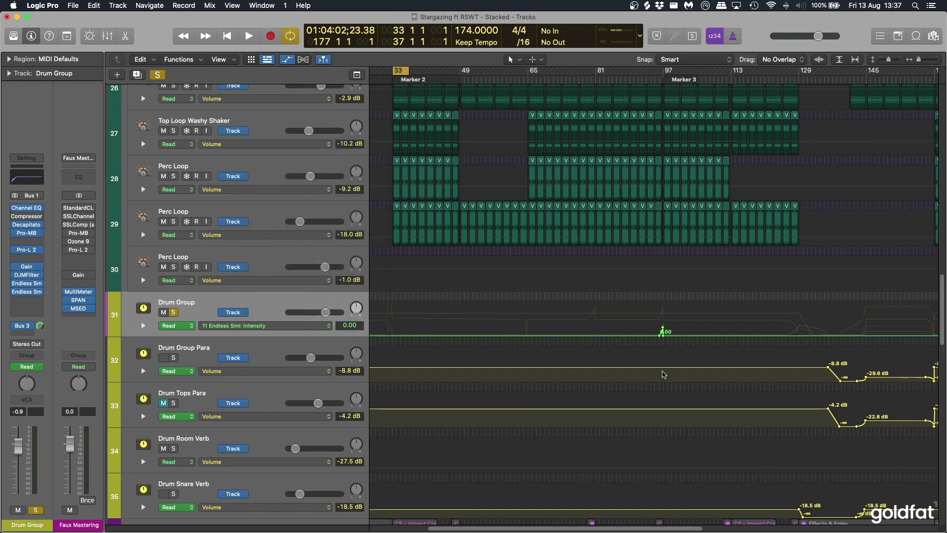
click(303, 325)
click(316, 322)
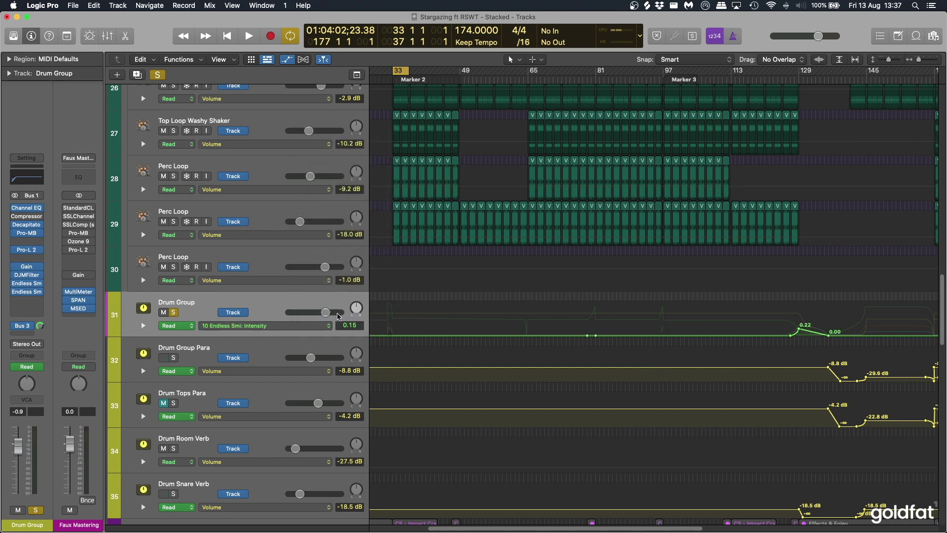
Hide the track automation and select the Break Think Shuffle C track
key(a)
key(z)
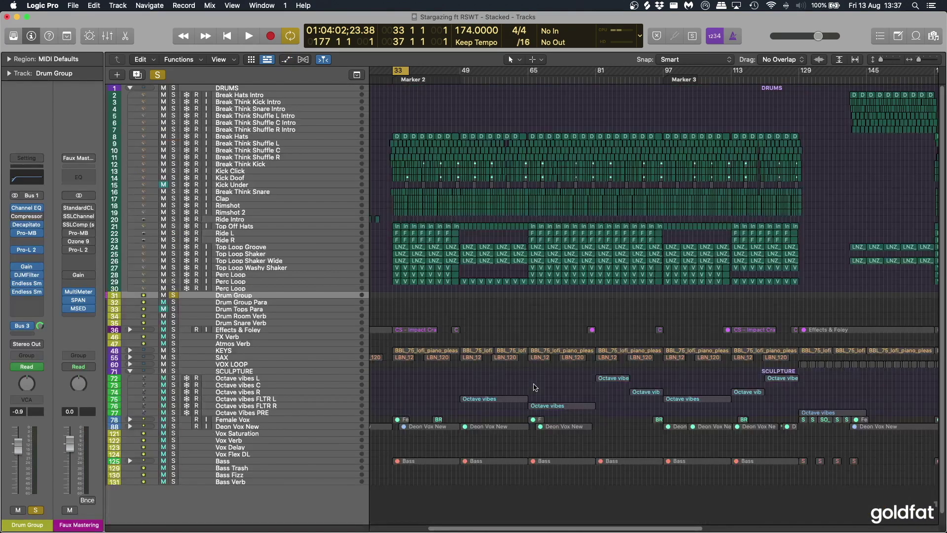
scroll(535, 387, right, 10)
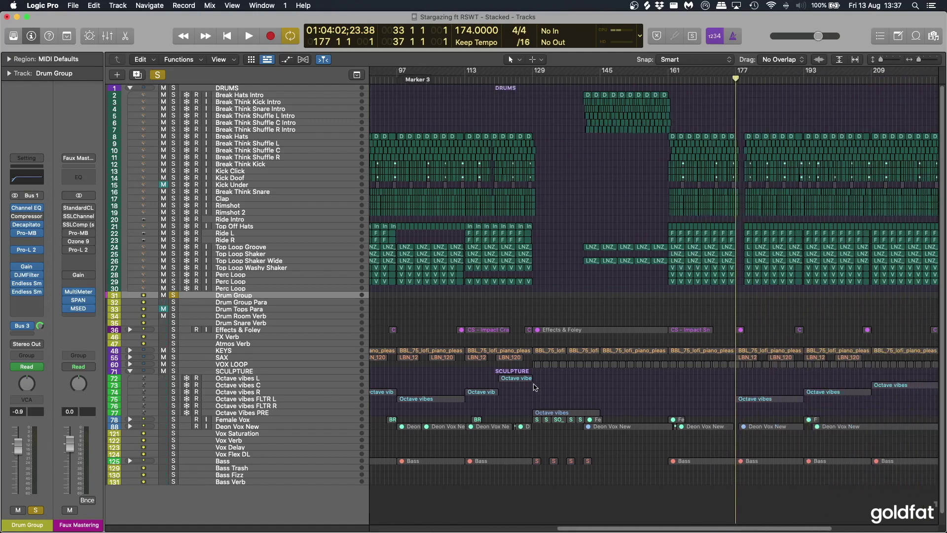
ctrl+alt+click(535, 387)
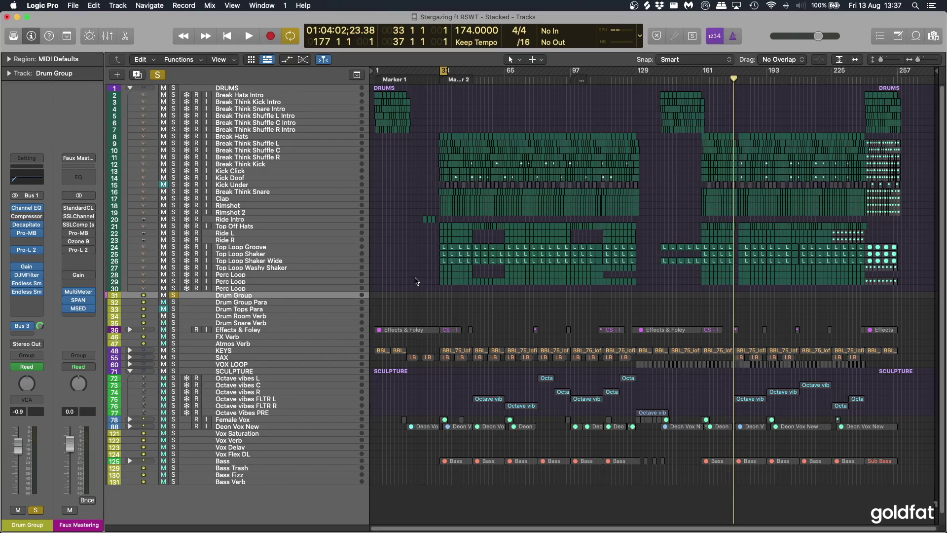
click(311, 149)
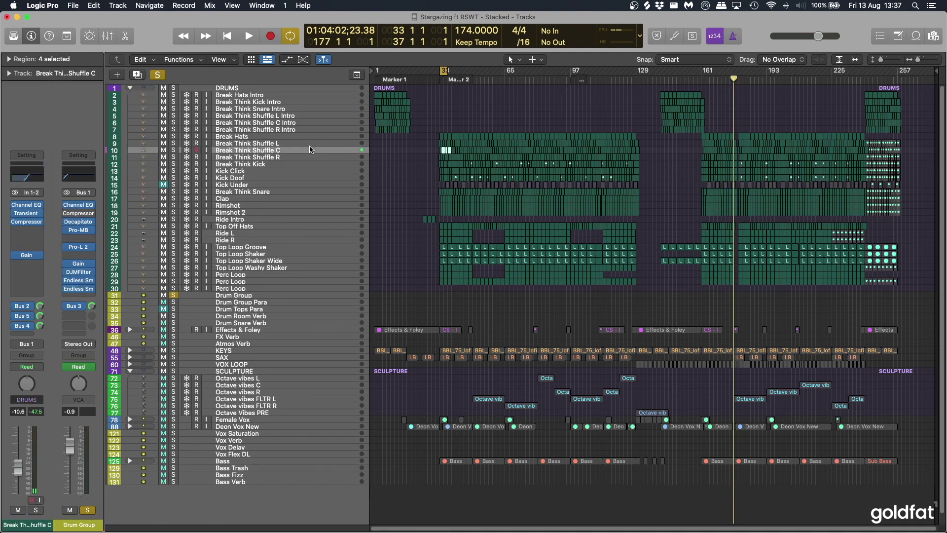